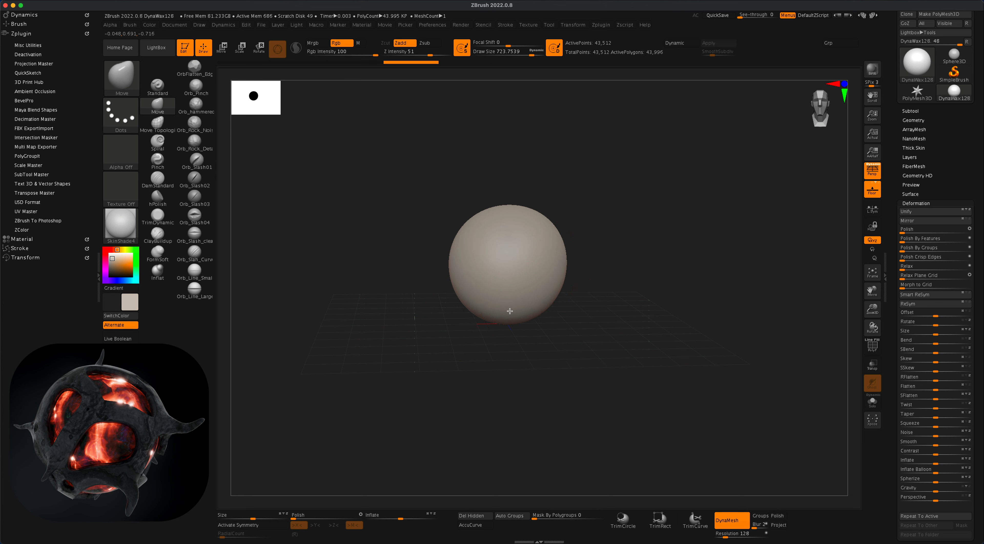
# - Push and pull the sphere's silhouette into a slightly irregular, organic shape with the Move brush
pyautogui.moveTo(511, 338); pyautogui.dragTo(608, 334)
pyautogui.moveTo(424, 270); pyautogui.dragTo(432, 269)
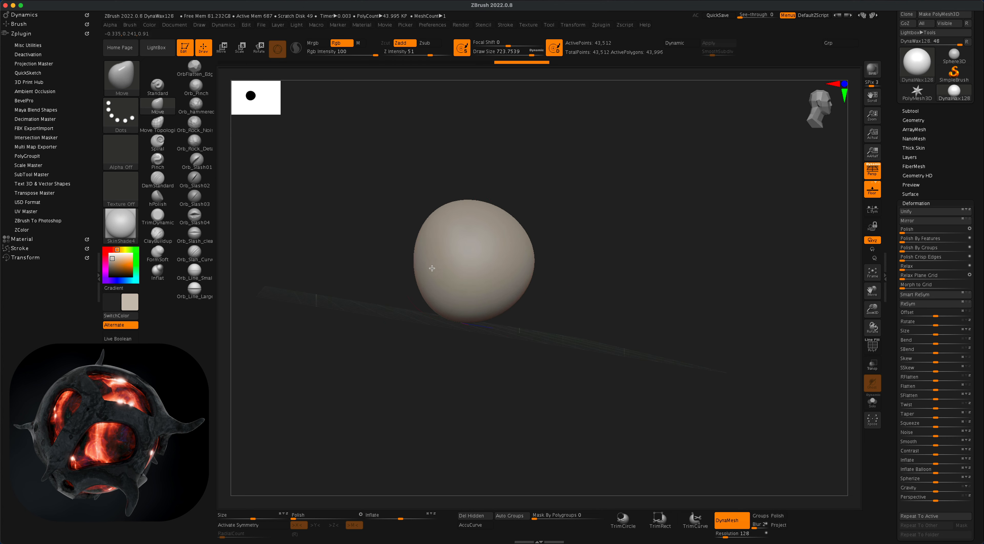
pyautogui.moveTo(456, 223); pyautogui.dragTo(454, 214)
pyautogui.moveTo(452, 307); pyautogui.dragTo(451, 315)
pyautogui.moveTo(421, 271); pyautogui.dragTo(410, 272)
# - Undo and redo the last four Move strokes to compare the original sphere with the reshaped one
pyautogui.press('super+z')
pyautogui.press('super+z')
pyautogui.press('super+z')
pyautogui.press('super+z')
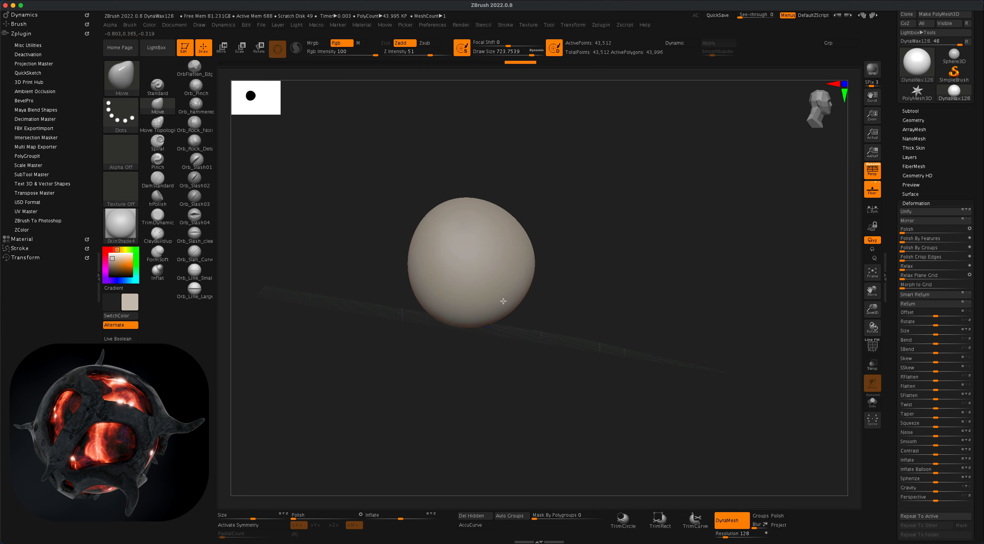
pyautogui.press('super+shift+z')
pyautogui.press('super+shift+z')
pyautogui.press('super+shift+z')
pyautogui.press('super+shift+z')
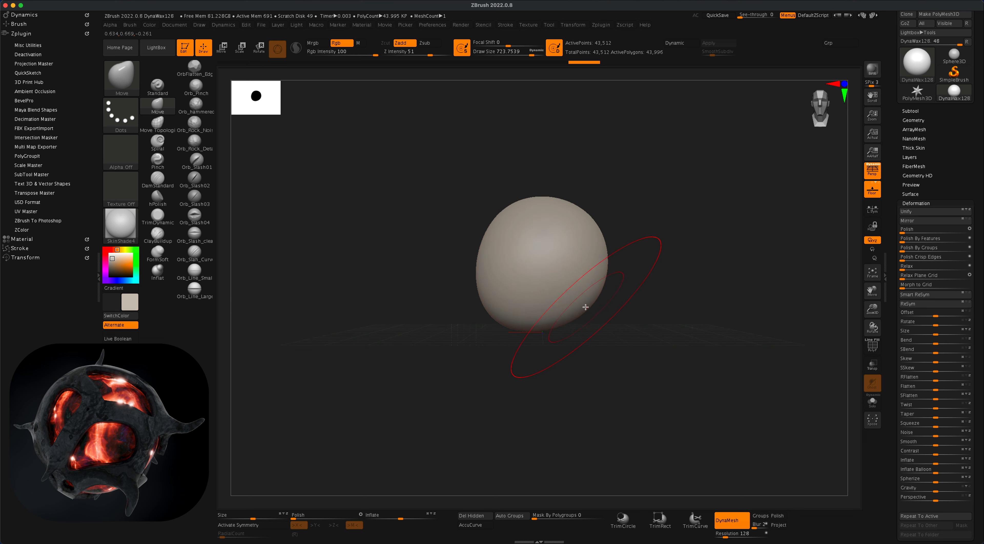
pyautogui.moveTo(669, 280)
pyautogui.keyDown('alt'); pyautogui.mouseDown()
pyautogui.moveTo(621, 268)
pyautogui.moveTo(639, 316)
pyautogui.moveTo(623, 322)
pyautogui.mouseUp(); pyautogui.keyUp('alt')
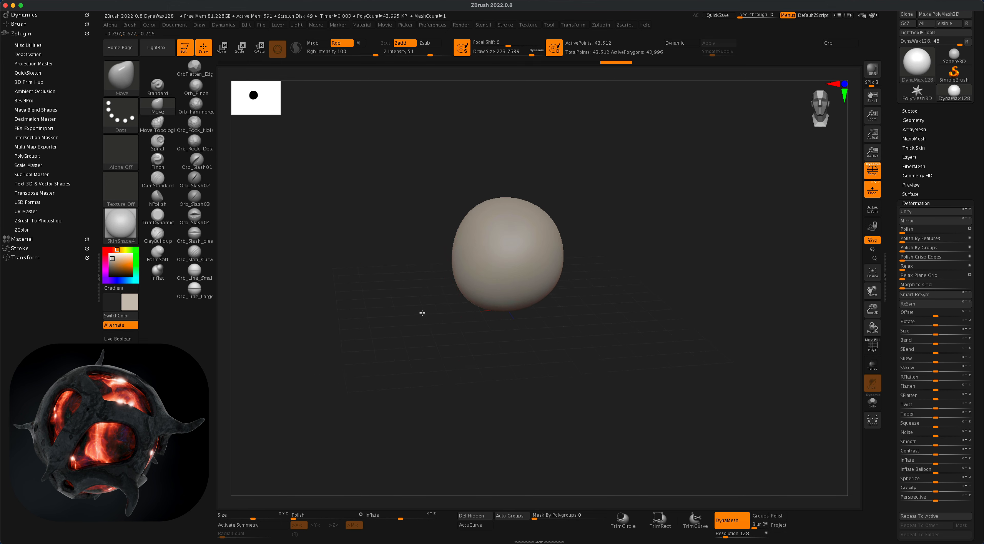
pyautogui.moveTo(422, 313); pyautogui.dragTo(409, 312)
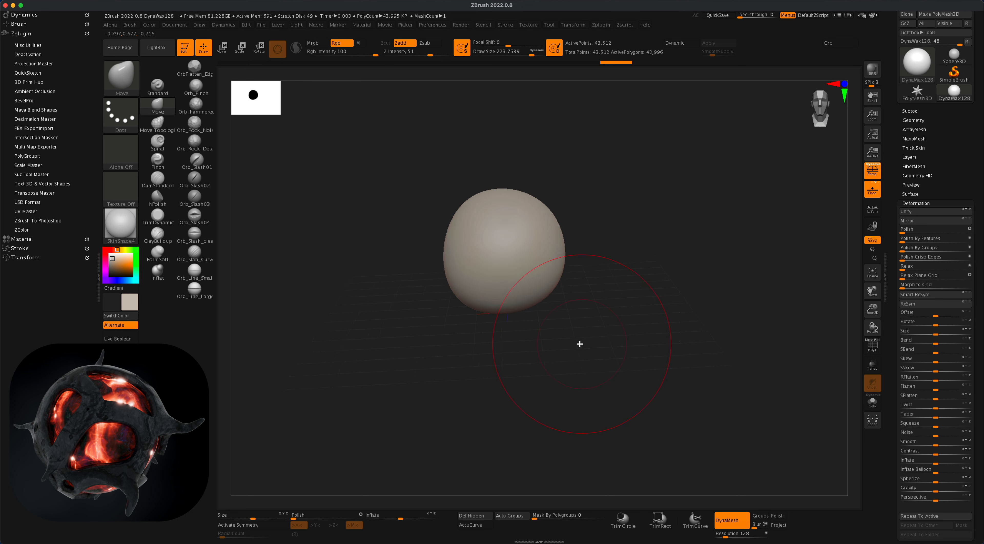
pyautogui.moveTo(586, 345); pyautogui.dragTo(558, 275)
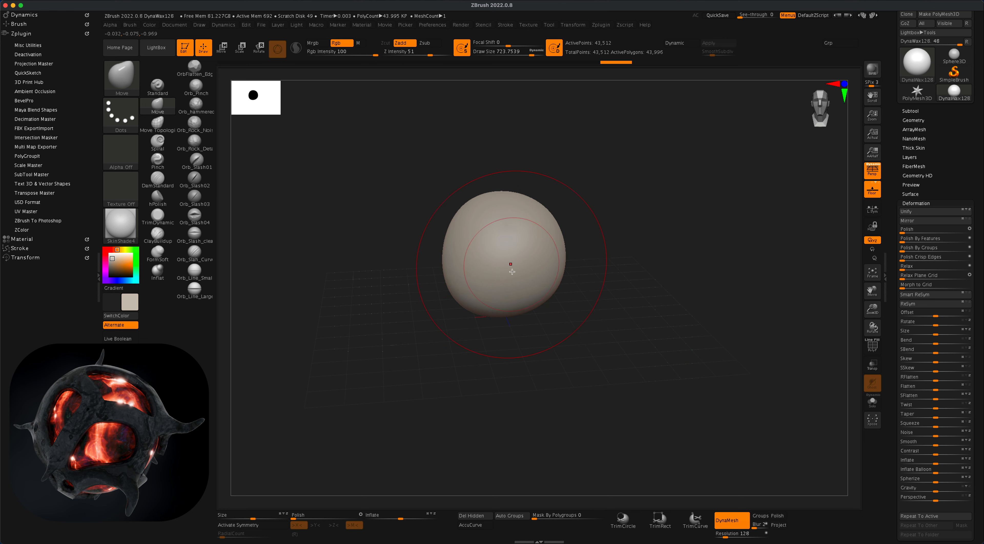
pyautogui.moveTo(618, 302)
pyautogui.mouseDown()
pyautogui.moveTo(625, 306)
pyautogui.moveTo(604, 307)
pyautogui.mouseUp()
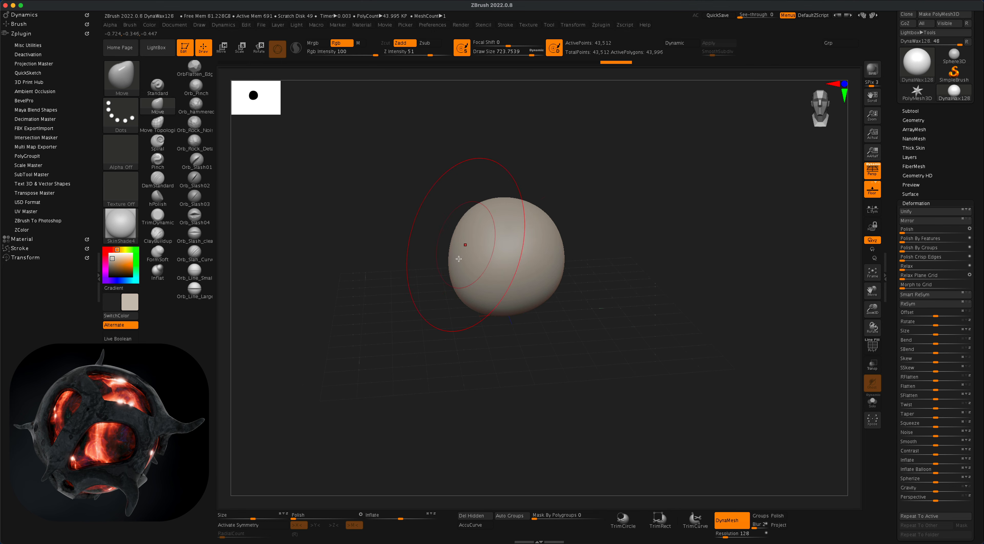
pyautogui.moveTo(582, 336)
pyautogui.keyDown('alt'); pyautogui.mouseDown()
pyautogui.moveTo(590, 345)
pyautogui.moveTo(571, 342)
pyautogui.moveTo(592, 339)
pyautogui.mouseUp(); pyautogui.keyUp('alt')
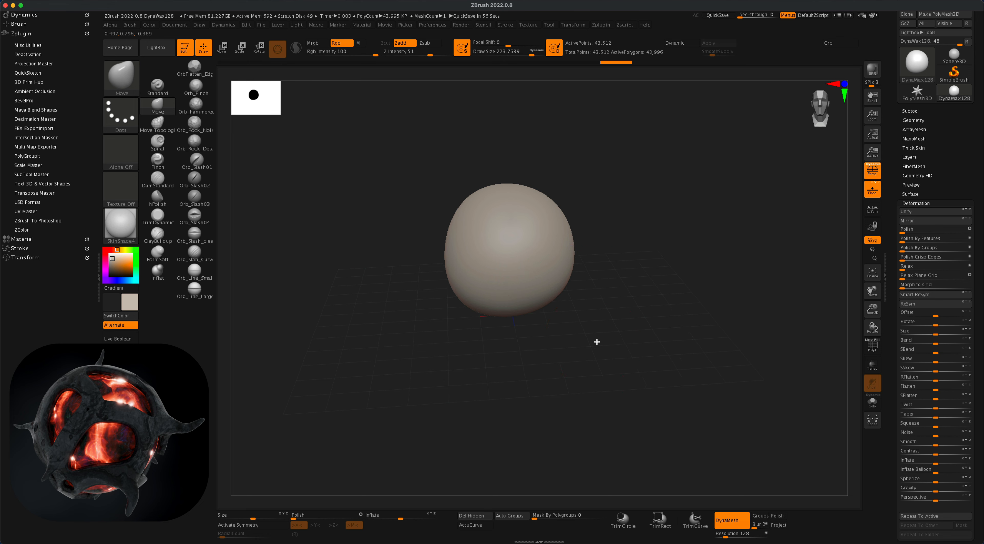
# - Reduce the brush draw size to about 120 and display the model's list of subtools
pyautogui.press('s')
pyautogui.moveTo(604, 343)
pyautogui.mouseDown()
pyautogui.moveTo(584, 342)
pyautogui.moveTo(619, 331)
pyautogui.moveTo(637, 351)
pyautogui.moveTo(620, 336)
pyautogui.moveTo(632, 336)
pyautogui.moveTo(623, 350)
pyautogui.mouseUp()
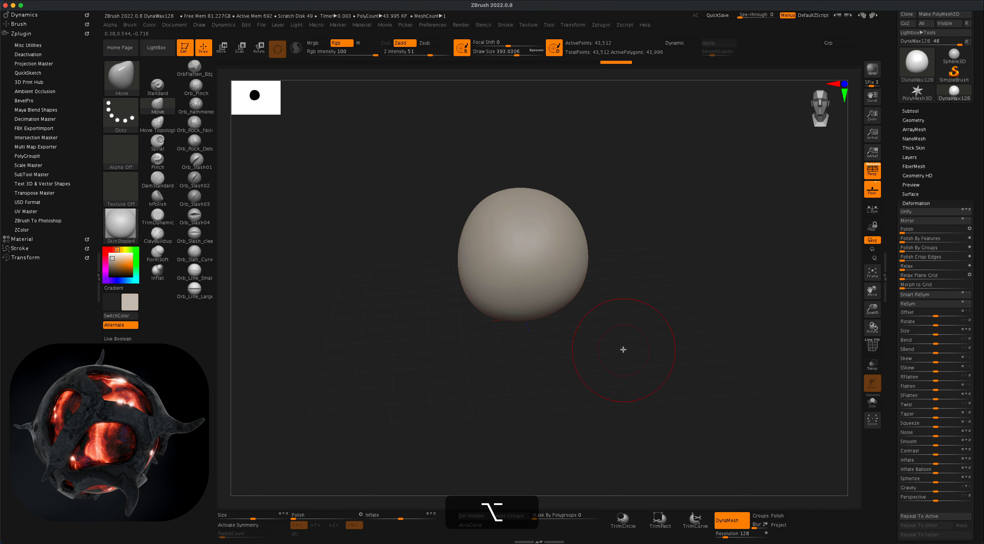
pyautogui.click(908, 111)
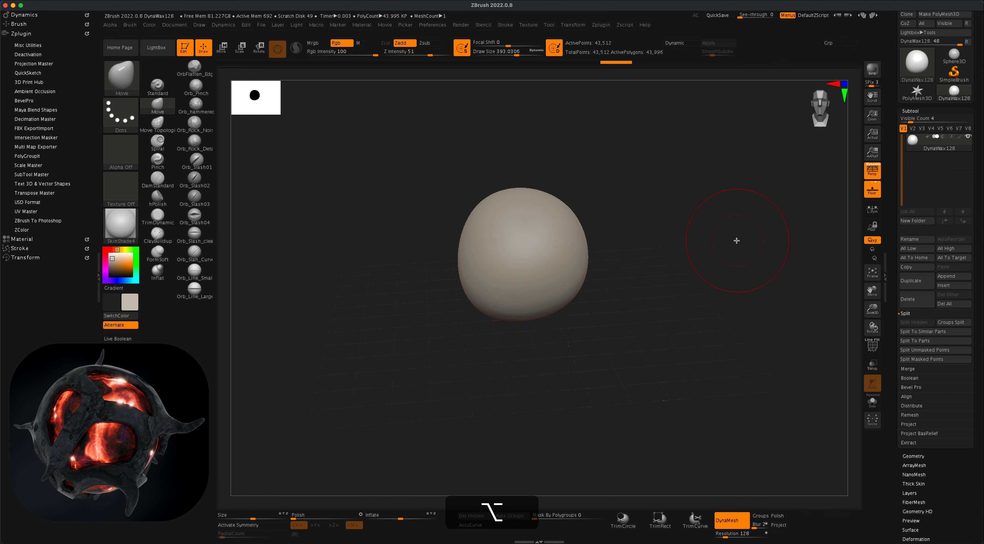
pyautogui.moveTo(735, 237); pyautogui.dragTo(630, 298)
pyautogui.press('s')
pyautogui.press('s')
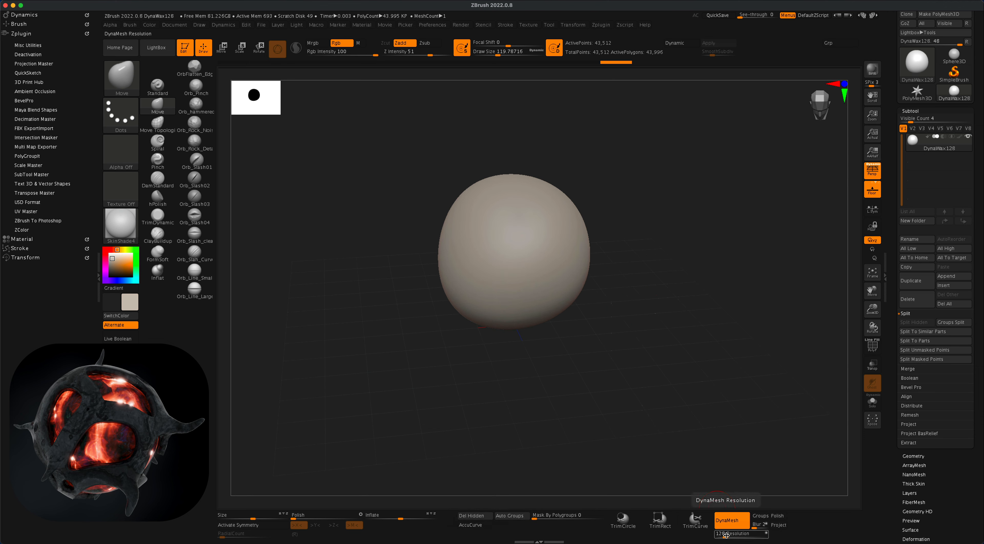
# - Set the DynaMesh resolution to 200 and remesh the sphere
pyautogui.click(724, 536)
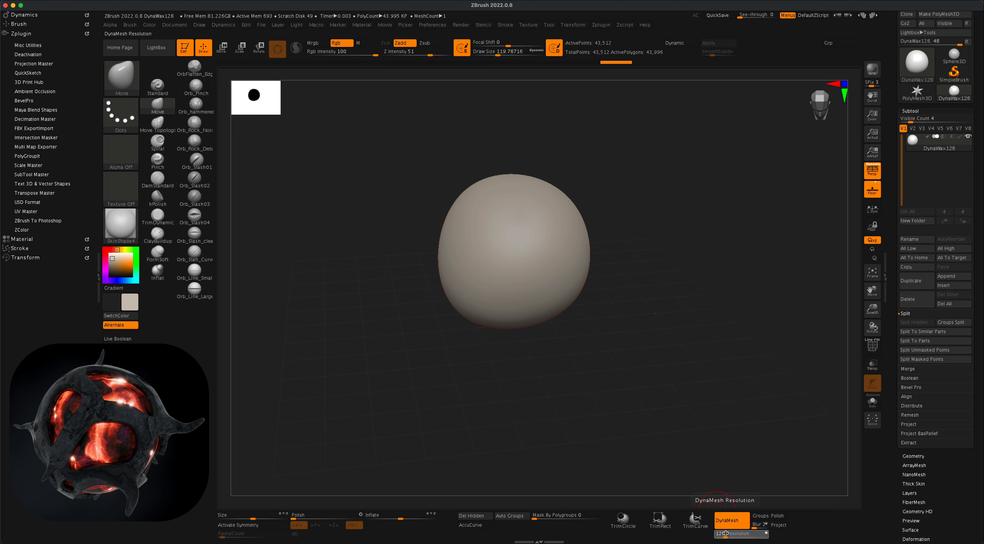
pyautogui.write('2')
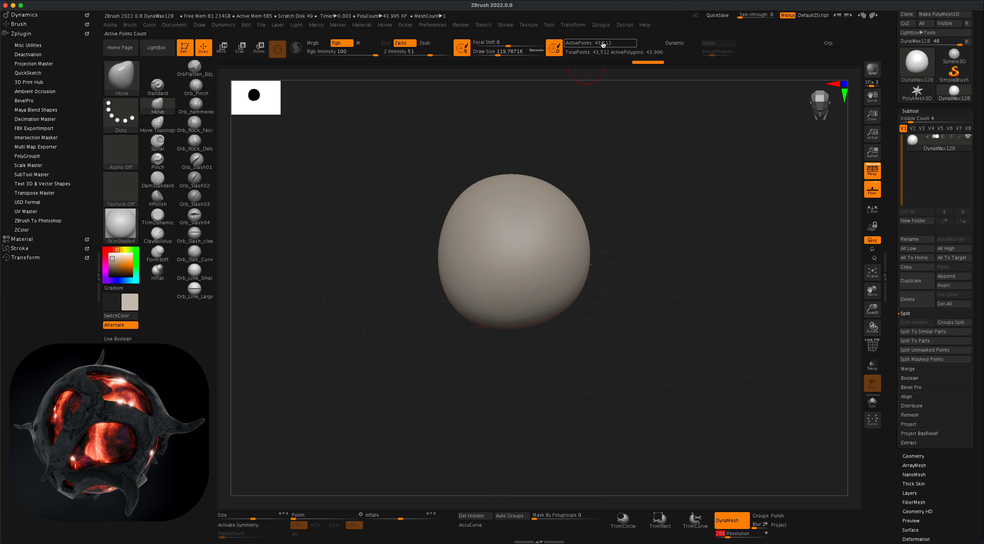
pyautogui.keyDown('super'); pyautogui.moveTo(627, 114); pyautogui.dragTo(698, 204); pyautogui.keyUp('super')
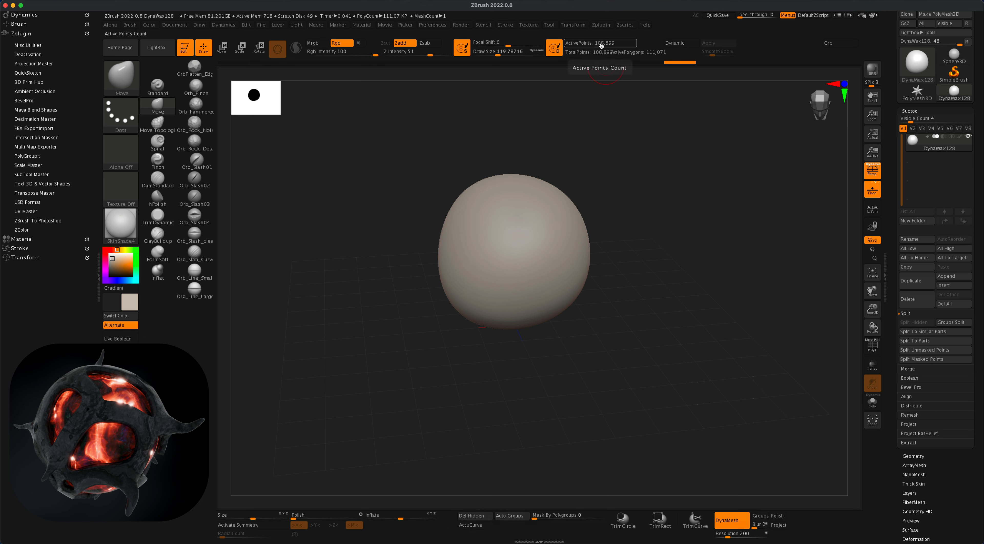
# - Reduce the brush draw size to about 77 for painting mask bands on the sphere
pyautogui.keyDown('alt'); pyautogui.moveTo(642, 214); pyautogui.dragTo(645, 227); pyautogui.keyUp('alt')
pyautogui.moveTo(655, 276); pyautogui.dragTo(584, 265)
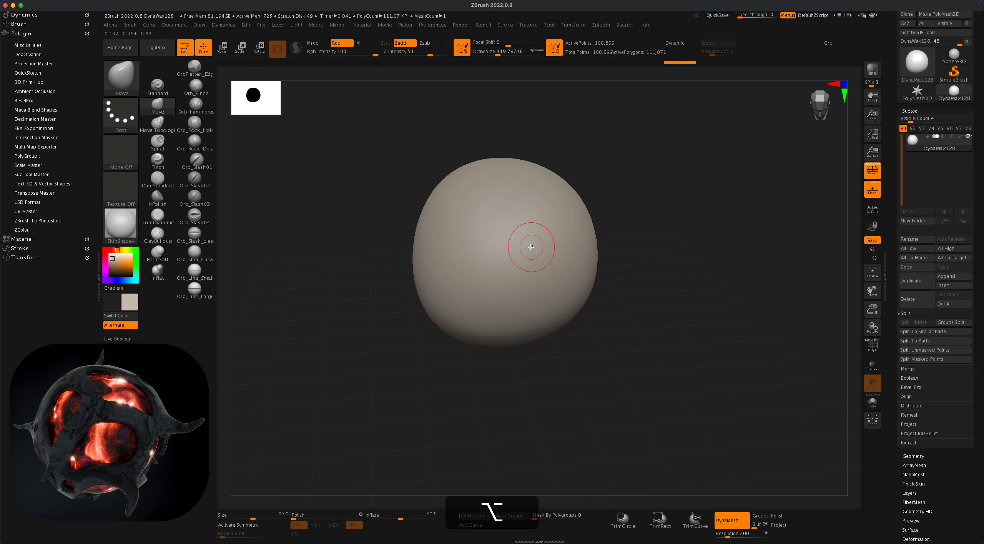
pyautogui.press('s')
pyautogui.click(527, 246)
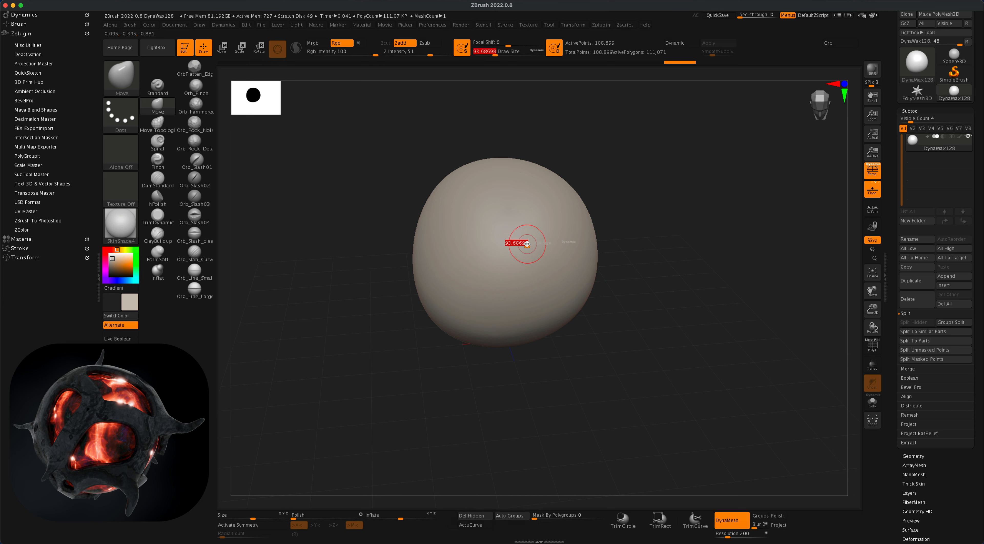
pyautogui.press('s')
pyautogui.moveTo(527, 246); pyautogui.dragTo(525, 245)
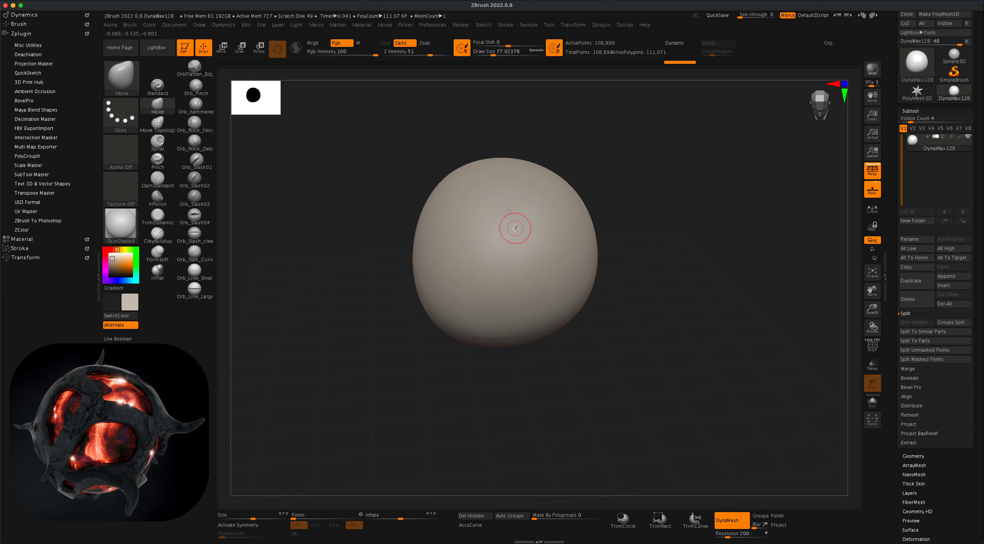
# - Paint branching mask bands across the front and one side of the sphere, closing a roughly pentagonal loop
pyautogui.moveTo(645, 259)
pyautogui.keyDown('alt'); pyautogui.mouseDown()
pyautogui.moveTo(661, 259)
pyautogui.moveTo(658, 270)
pyautogui.mouseUp(); pyautogui.keyUp('alt')
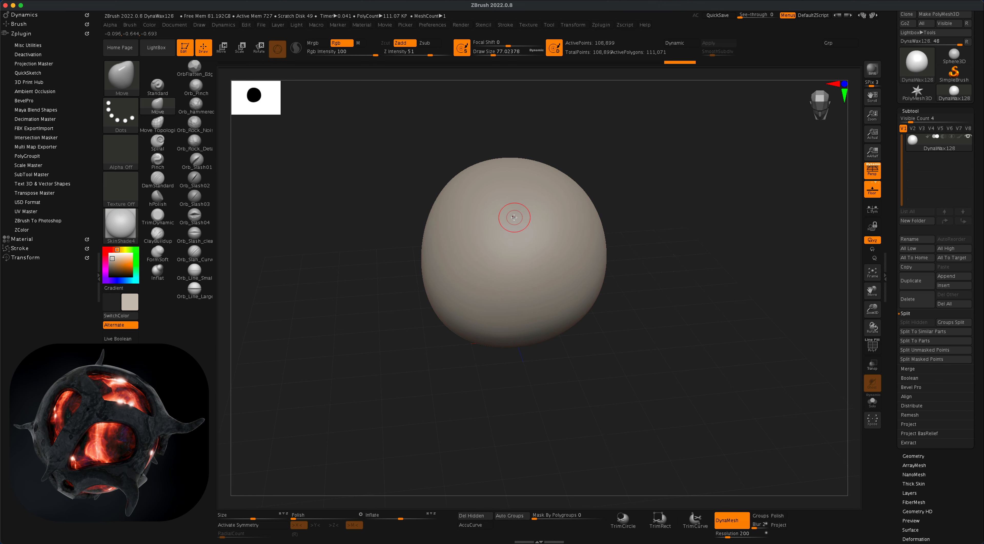
pyautogui.moveTo(510, 209)
pyautogui.keyDown('super'); pyautogui.mouseDown()
pyautogui.moveTo(510, 275)
pyautogui.moveTo(566, 288)
pyautogui.moveTo(589, 258)
pyautogui.moveTo(584, 228)
pyautogui.moveTo(517, 206)
pyautogui.mouseUp(); pyautogui.keyUp('super')
pyautogui.moveTo(660, 273); pyautogui.dragTo(633, 263)
pyautogui.moveTo(590, 208)
pyautogui.keyDown('super'); pyautogui.mouseDown()
pyautogui.moveTo(588, 296)
pyautogui.moveTo(611, 344)
pyautogui.moveTo(671, 291)
pyautogui.moveTo(593, 249)
pyautogui.mouseUp(); pyautogui.keyUp('super')
pyautogui.moveTo(806, 263)
pyautogui.mouseDown()
pyautogui.moveTo(632, 290)
pyautogui.moveTo(657, 287)
pyautogui.mouseUp()
pyautogui.moveTo(431, 212)
pyautogui.keyDown('super'); pyautogui.mouseDown()
pyautogui.moveTo(462, 187)
pyautogui.moveTo(525, 212)
pyautogui.moveTo(509, 264)
pyautogui.mouseUp(); pyautogui.keyUp('super')
pyautogui.moveTo(703, 307); pyautogui.dragTo(590, 292)
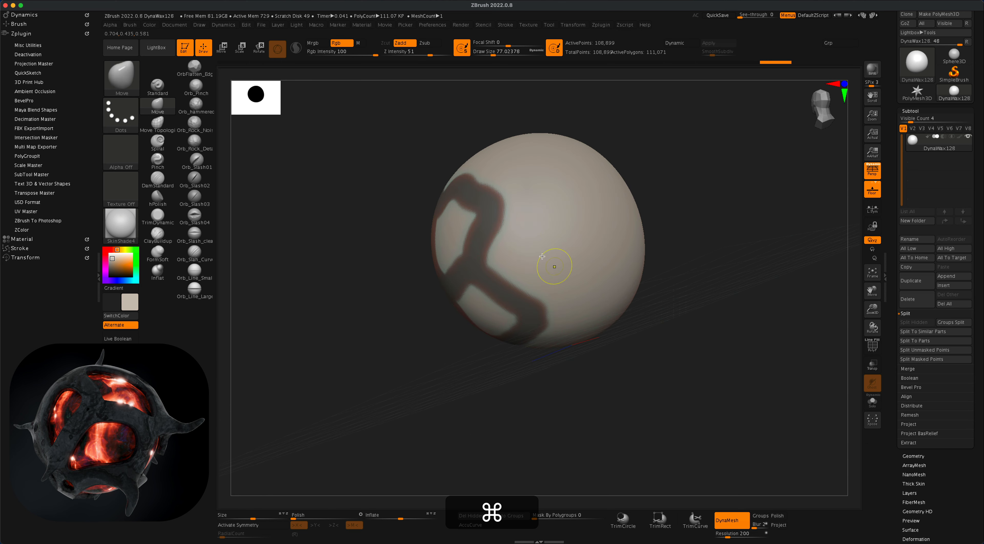
pyautogui.moveTo(487, 210)
pyautogui.keyDown('super'); pyautogui.mouseDown()
pyautogui.moveTo(574, 211)
pyautogui.moveTo(565, 287)
pyautogui.moveTo(533, 312)
pyautogui.mouseUp(); pyautogui.keyUp('super')
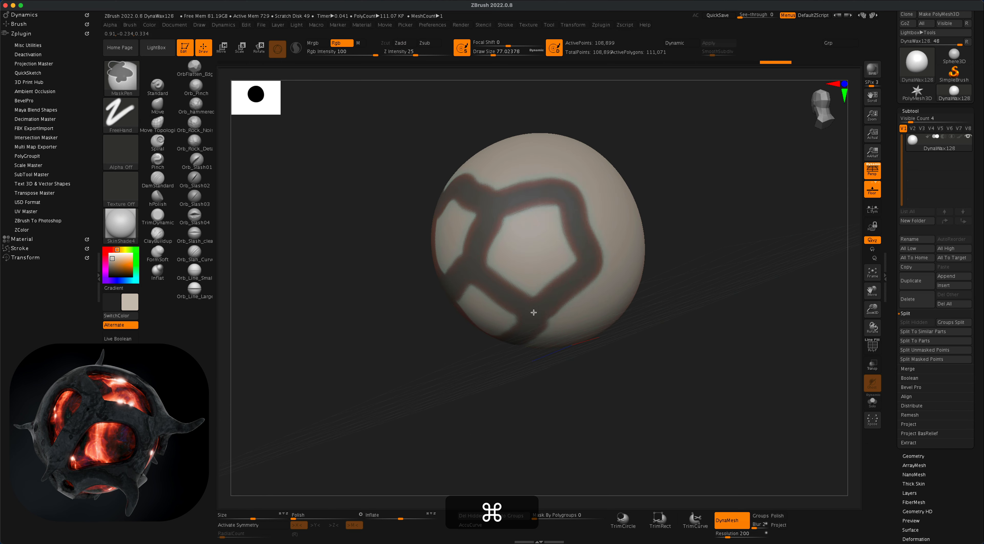
# - Extend the mask bands around the back of the sphere, joining them into rounded closed loops
pyautogui.moveTo(706, 260)
pyautogui.mouseDown()
pyautogui.moveTo(699, 283)
pyautogui.moveTo(649, 321)
pyautogui.mouseUp()
pyautogui.moveTo(525, 285)
pyautogui.keyDown('super'); pyautogui.mouseDown()
pyautogui.moveTo(650, 336)
pyautogui.moveTo(655, 248)
pyautogui.moveTo(585, 227)
pyautogui.moveTo(580, 243)
pyautogui.mouseUp(); pyautogui.keyUp('super')
pyautogui.moveTo(720, 189)
pyautogui.mouseDown()
pyautogui.moveTo(749, 257)
pyautogui.moveTo(760, 241)
pyautogui.moveTo(707, 299)
pyautogui.mouseUp()
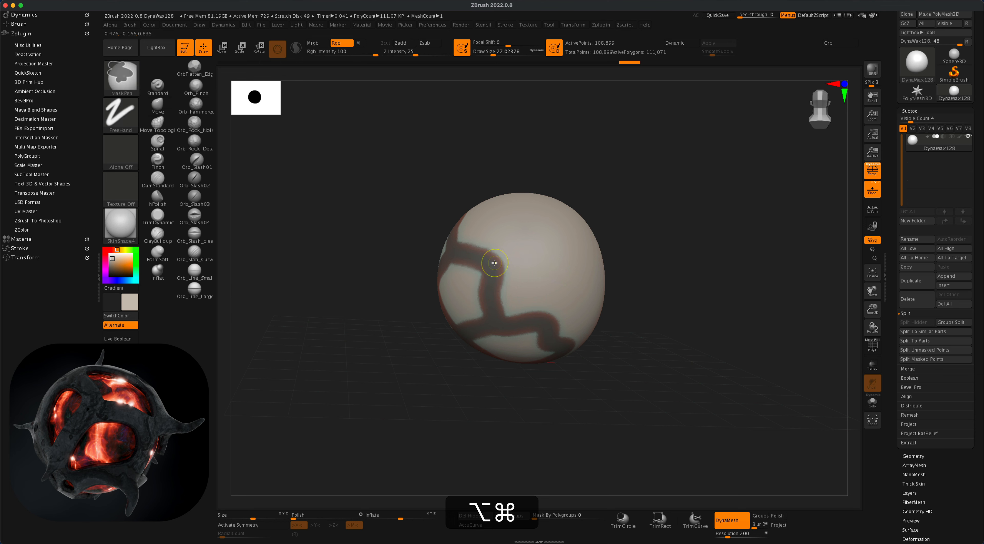
pyautogui.moveTo(492, 268)
pyautogui.keyDown('super'); pyautogui.mouseDown()
pyautogui.moveTo(550, 235)
pyautogui.moveTo(577, 283)
pyautogui.moveTo(546, 321)
pyautogui.mouseUp(); pyautogui.keyUp('super')
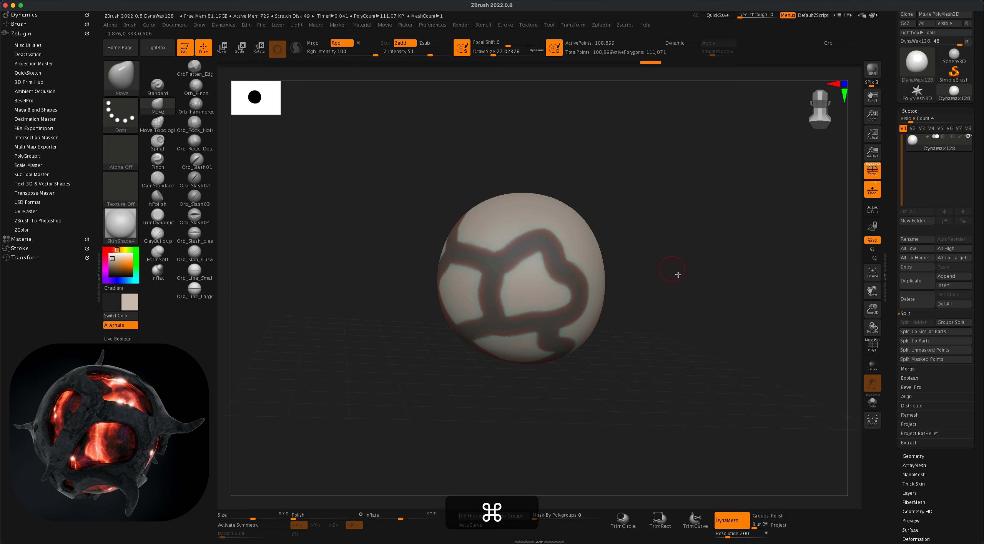
pyautogui.moveTo(677, 275)
pyautogui.mouseDown()
pyautogui.moveTo(685, 301)
pyautogui.moveTo(674, 312)
pyautogui.mouseUp()
pyautogui.moveTo(629, 285); pyautogui.dragTo(585, 277)
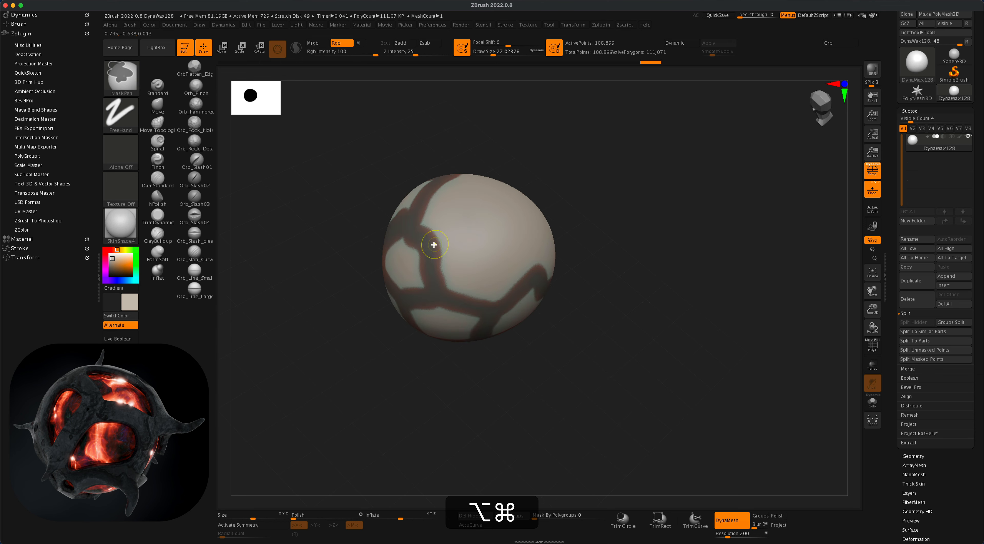
pyautogui.moveTo(432, 245)
pyautogui.keyDown('super'); pyautogui.mouseDown()
pyautogui.moveTo(492, 223)
pyautogui.moveTo(530, 266)
pyautogui.mouseUp(); pyautogui.keyUp('super')
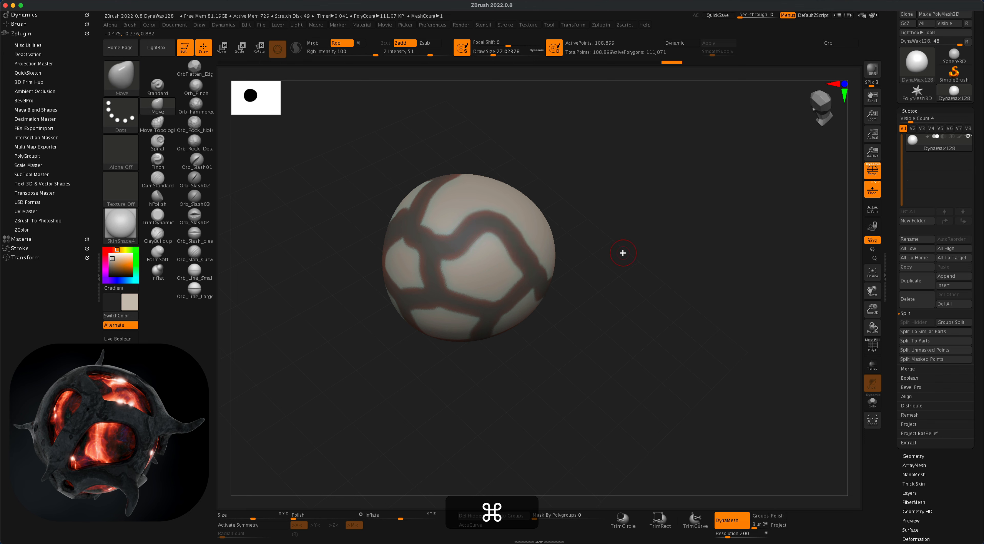
# - Continue the mask network over the next bare region, linking new irregular loops to the existing bands
pyautogui.moveTo(622, 252); pyautogui.dragTo(622, 292)
pyautogui.moveTo(479, 224)
pyautogui.keyDown('super'); pyautogui.mouseDown()
pyautogui.moveTo(500, 179)
pyautogui.moveTo(451, 147)
pyautogui.mouseUp(); pyautogui.keyUp('super')
pyautogui.moveTo(638, 185); pyautogui.dragTo(586, 200)
pyautogui.moveTo(492, 180)
pyautogui.keyDown('super'); pyautogui.mouseDown()
pyautogui.moveTo(529, 152)
pyautogui.moveTo(590, 144)
pyautogui.moveTo(615, 179)
pyautogui.moveTo(682, 199)
pyautogui.moveTo(744, 241)
pyautogui.moveTo(724, 186)
pyautogui.moveTo(687, 284)
pyautogui.mouseUp(); pyautogui.keyUp('super')
pyautogui.moveTo(529, 264)
pyautogui.keyDown('super'); pyautogui.mouseDown()
pyautogui.moveTo(523, 252)
pyautogui.moveTo(557, 228)
pyautogui.mouseUp(); pyautogui.keyUp('super')
pyautogui.moveTo(649, 227); pyautogui.dragTo(675, 253)
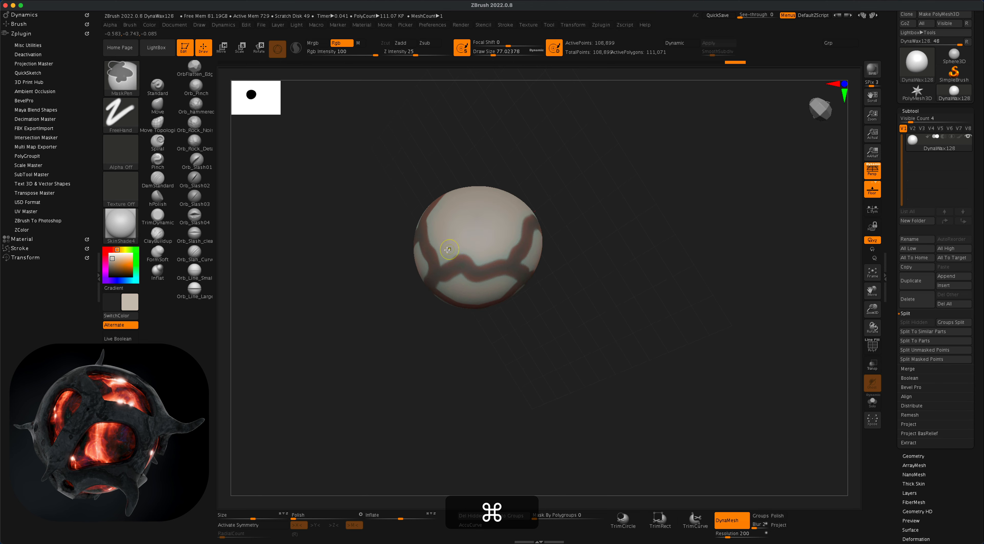
pyautogui.keyDown('super'); pyautogui.moveTo(459, 261); pyautogui.dragTo(499, 229); pyautogui.keyUp('super')
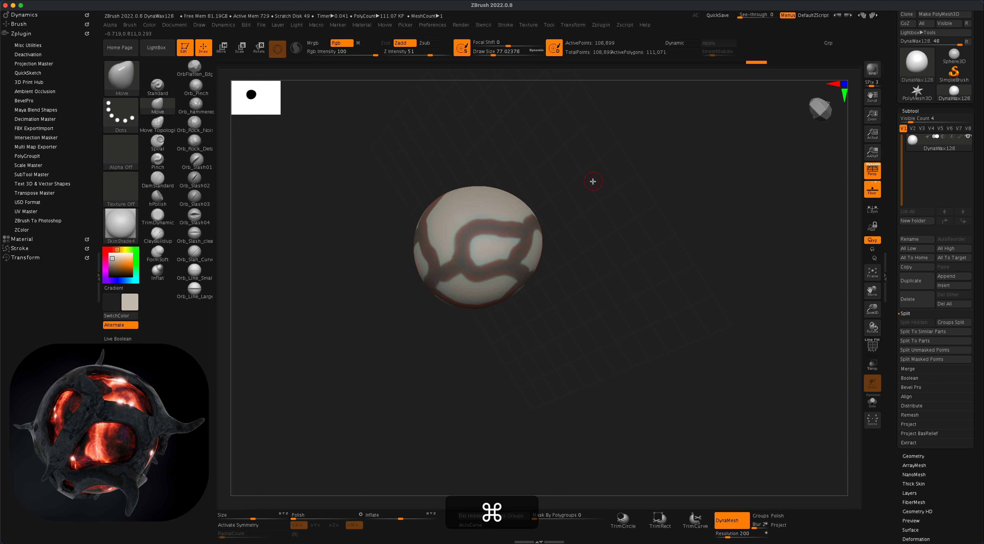
# - Paint connecting mask bands across the remaining large bare areas so the network wraps the whole sphere
pyautogui.moveTo(593, 180); pyautogui.dragTo(531, 209)
pyautogui.moveTo(416, 181)
pyautogui.keyDown('super'); pyautogui.mouseDown()
pyautogui.moveTo(428, 179)
pyautogui.moveTo(471, 218)
pyautogui.mouseUp(); pyautogui.keyUp('super')
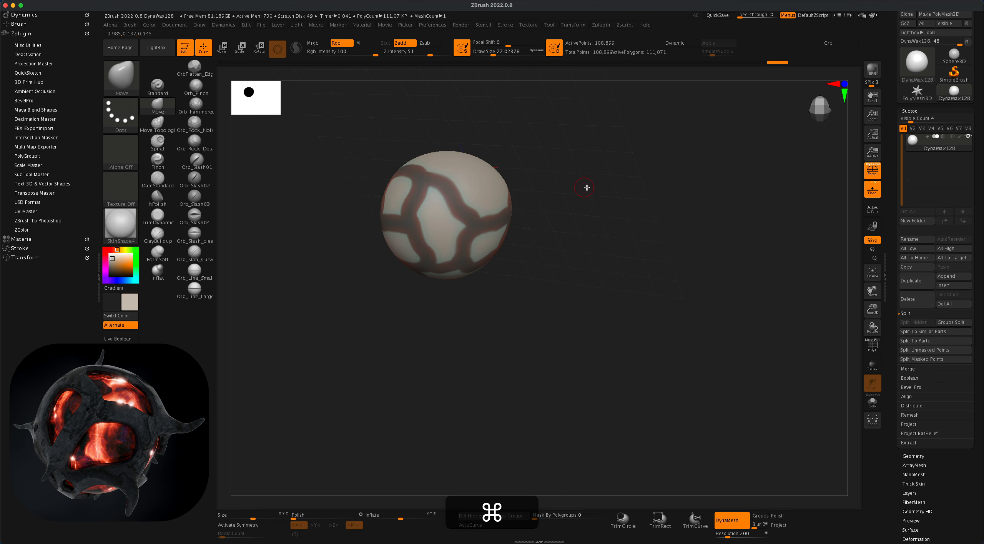
pyautogui.moveTo(586, 186); pyautogui.dragTo(573, 226)
pyautogui.moveTo(448, 193)
pyautogui.keyDown('super'); pyautogui.mouseDown()
pyautogui.moveTo(488, 169)
pyautogui.moveTo(520, 168)
pyautogui.moveTo(585, 186)
pyautogui.mouseUp(); pyautogui.keyUp('super')
pyautogui.moveTo(443, 98)
pyautogui.keyDown('super'); pyautogui.mouseDown()
pyautogui.moveTo(460, 113)
pyautogui.moveTo(481, 169)
pyautogui.mouseUp(); pyautogui.keyUp('super')
pyautogui.moveTo(611, 181)
pyautogui.mouseDown()
pyautogui.moveTo(635, 119)
pyautogui.moveTo(652, 193)
pyautogui.moveTo(628, 197)
pyautogui.moveTo(628, 206)
pyautogui.moveTo(646, 193)
pyautogui.moveTo(631, 207)
pyautogui.mouseUp()
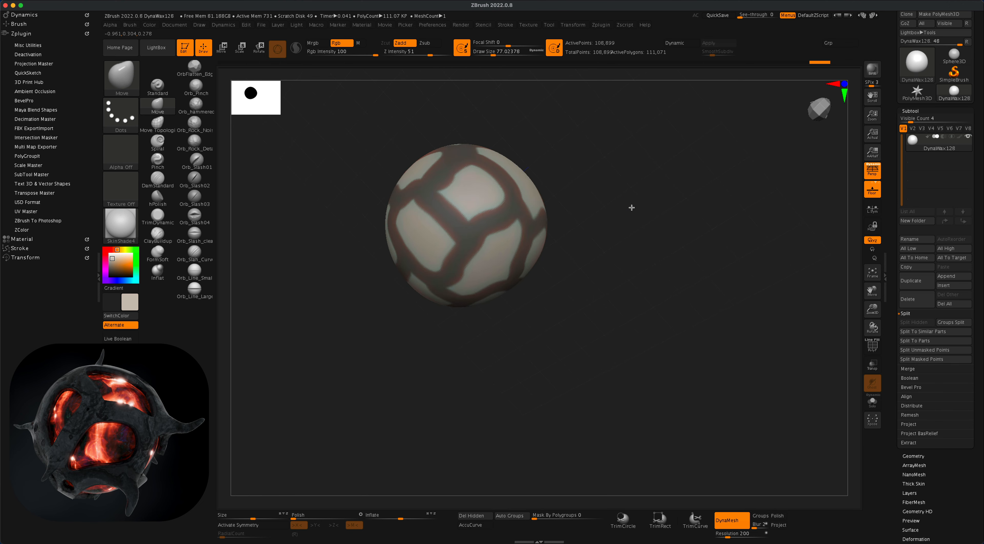
# - Reduce the draw size to about 51 and unmask a small opening where several bands meet
pyautogui.press('s')
pyautogui.moveTo(474, 197); pyautogui.dragTo(463, 197)
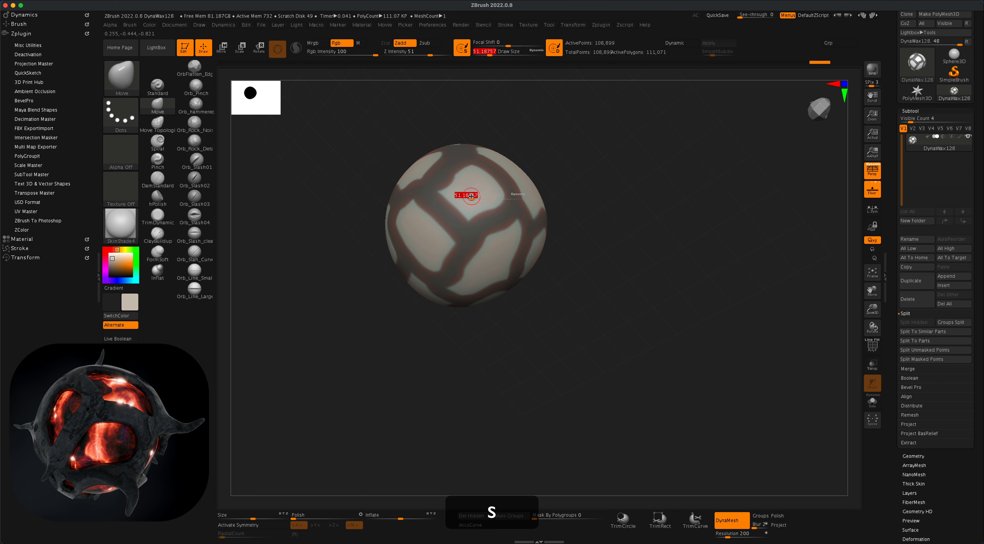
pyautogui.press('alt+super')
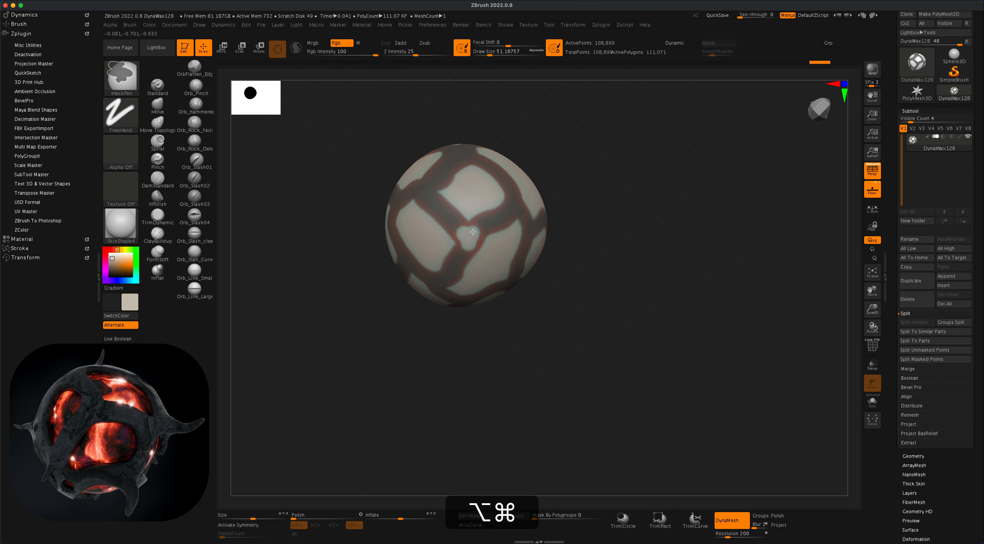
pyautogui.keyDown('alt'); pyautogui.keyDown('super'); pyautogui.moveTo(473, 232); pyautogui.dragTo(475, 232); pyautogui.keyUp('super'); pyautogui.keyUp('alt')
# - Unmask small rounded openings inside the thick band junctions on the first sides of the sphere
pyautogui.moveTo(611, 186); pyautogui.dragTo(608, 239)
pyautogui.keyDown('alt'); pyautogui.keyDown('super'); pyautogui.moveTo(449, 146); pyautogui.dragTo(441, 166); pyautogui.keyUp('super'); pyautogui.keyUp('alt')
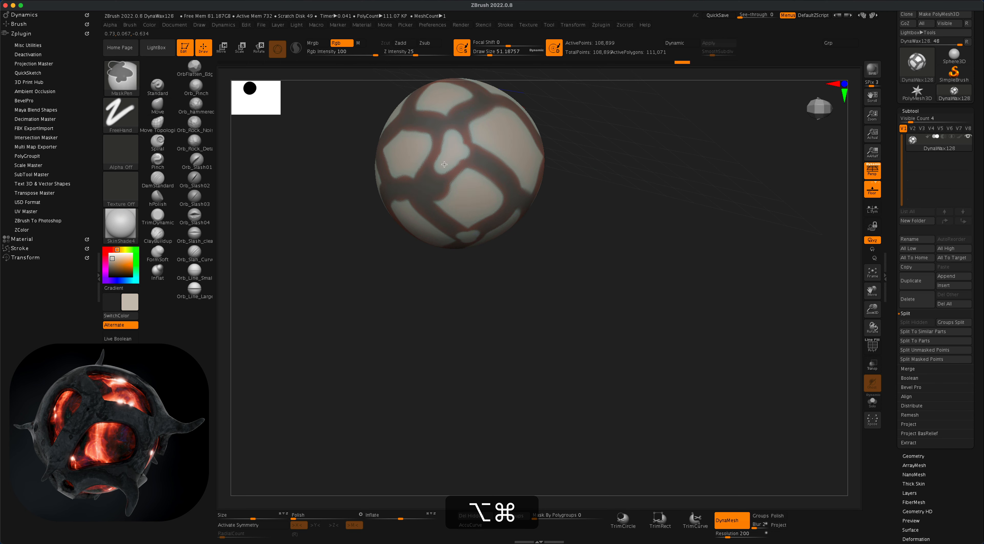
pyautogui.moveTo(649, 134); pyautogui.dragTo(572, 153)
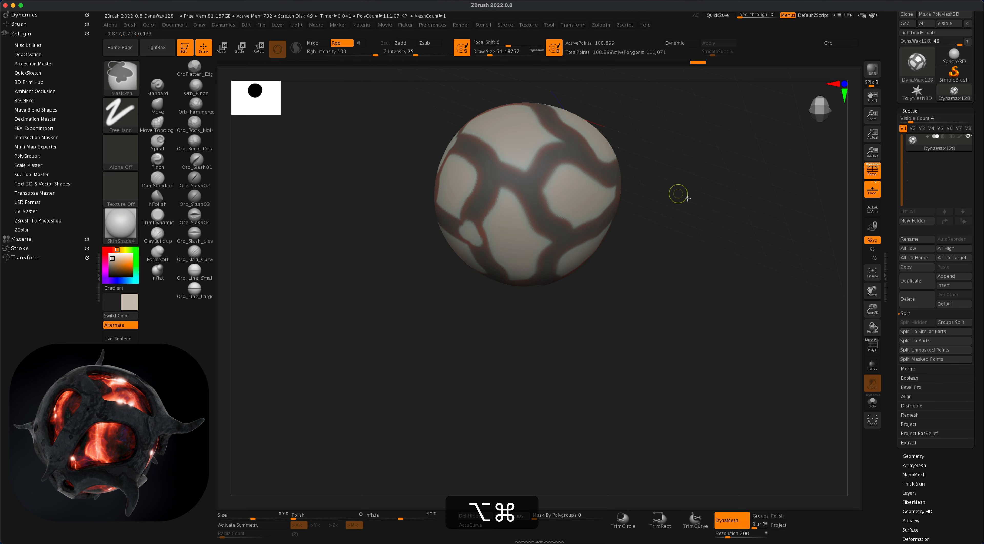
pyautogui.moveTo(690, 199)
pyautogui.mouseDown()
pyautogui.moveTo(662, 182)
pyautogui.moveTo(567, 189)
pyautogui.mouseUp()
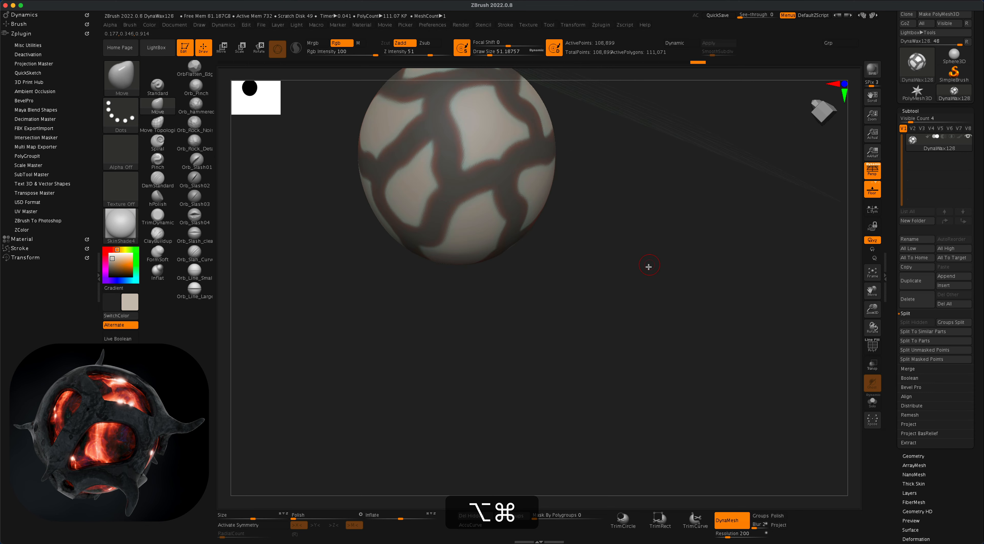
pyautogui.moveTo(648, 267)
pyautogui.mouseDown()
pyautogui.moveTo(661, 325)
pyautogui.moveTo(661, 303)
pyautogui.moveTo(641, 292)
pyautogui.mouseUp()
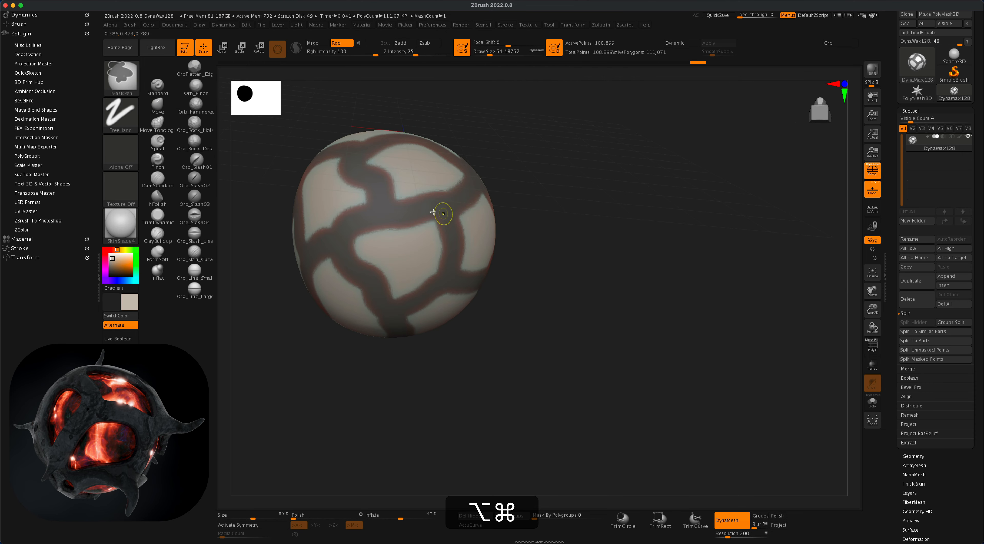
pyautogui.moveTo(389, 213)
pyautogui.keyDown('alt'); pyautogui.keyDown('super'); pyautogui.mouseDown()
pyautogui.moveTo(376, 215)
pyautogui.moveTo(413, 212)
pyautogui.mouseUp(); pyautogui.keyUp('super'); pyautogui.keyUp('alt')
# - Carve further small unmasked openings where mask bands meet around the other sides of the sphere
pyautogui.moveTo(543, 218); pyautogui.dragTo(521, 205)
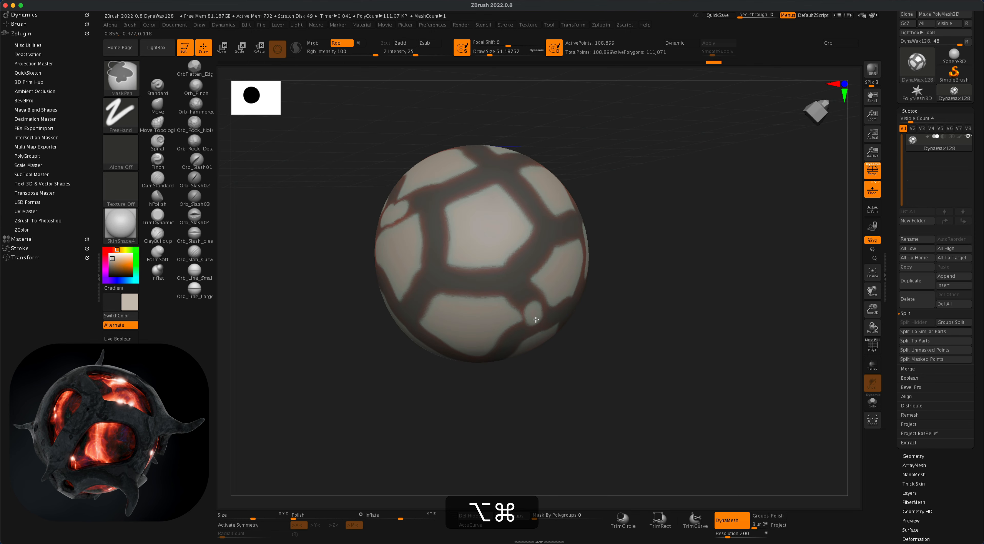
pyautogui.moveTo(655, 285); pyautogui.dragTo(601, 266)
pyautogui.keyDown('alt'); pyautogui.keyDown('super'); pyautogui.moveTo(601, 314); pyautogui.dragTo(606, 312); pyautogui.keyUp('super'); pyautogui.keyUp('alt')
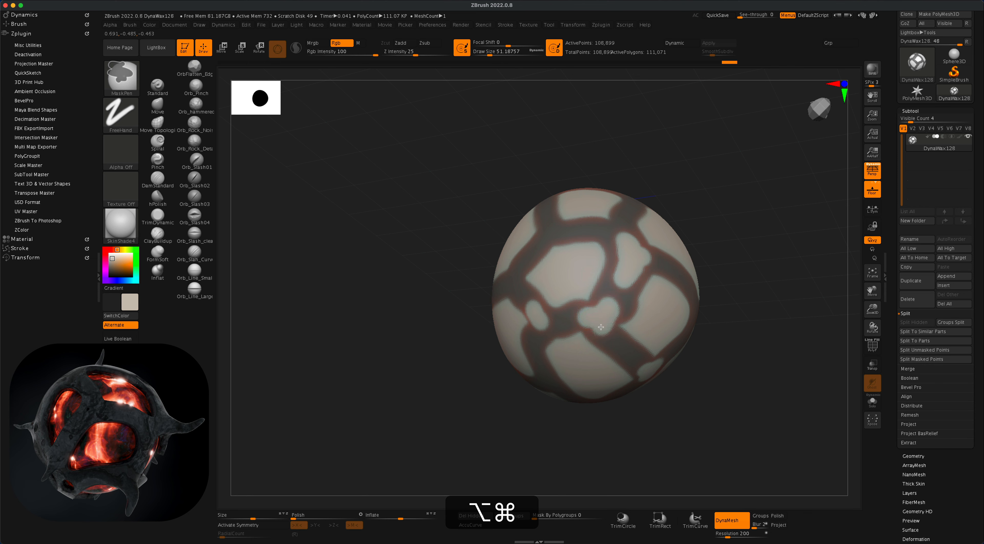
pyautogui.moveTo(751, 226); pyautogui.dragTo(590, 205)
pyautogui.keyDown('alt'); pyautogui.keyDown('super'); pyautogui.moveTo(536, 158); pyautogui.dragTo(536, 156); pyautogui.keyUp('super'); pyautogui.keyUp('alt')
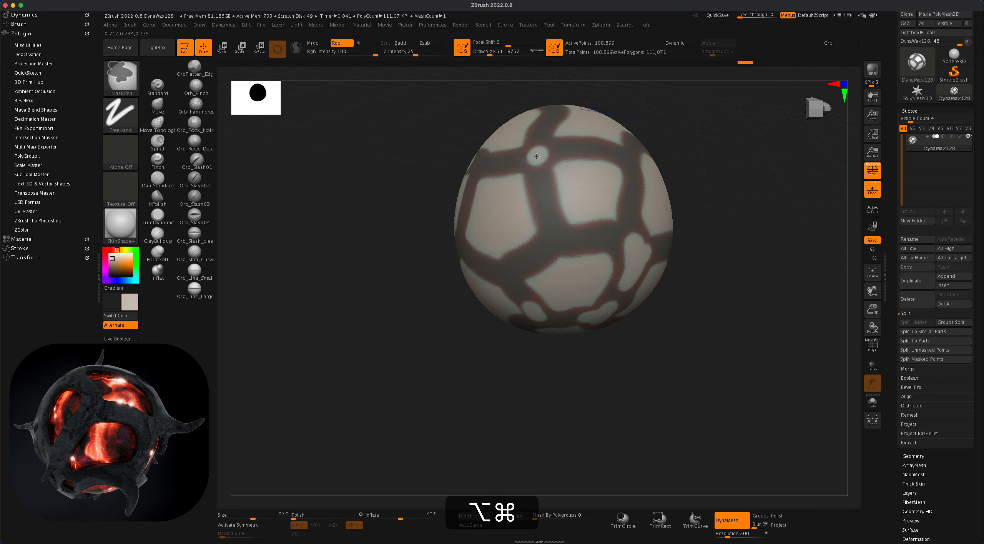
# - Paint a peaked mask bump onto the band above a rounded cell and unmask a small opening inside it
pyautogui.moveTo(720, 165); pyautogui.dragTo(602, 201)
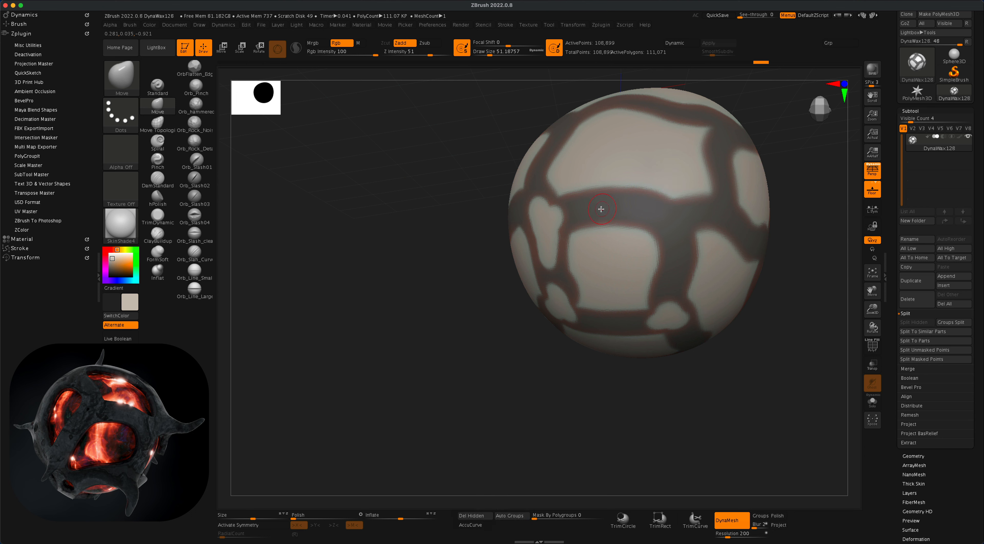
pyautogui.keyDown('super'); pyautogui.moveTo(611, 192); pyautogui.dragTo(623, 190); pyautogui.keyUp('super')
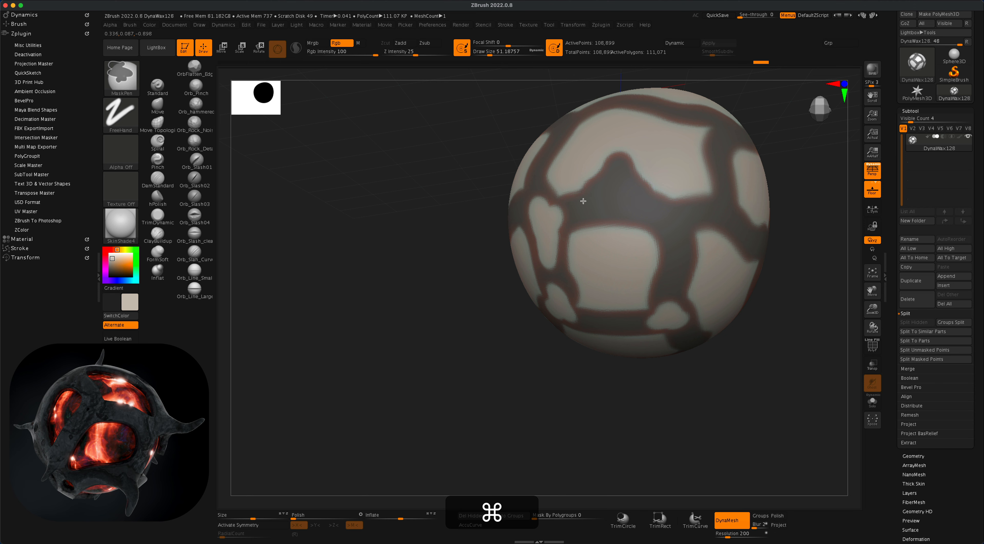
pyautogui.moveTo(604, 201)
pyautogui.keyDown('alt'); pyautogui.keyDown('super'); pyautogui.mouseDown()
pyautogui.moveTo(615, 180)
pyautogui.moveTo(625, 197)
pyautogui.mouseUp(); pyautogui.keyUp('super'); pyautogui.keyUp('alt')
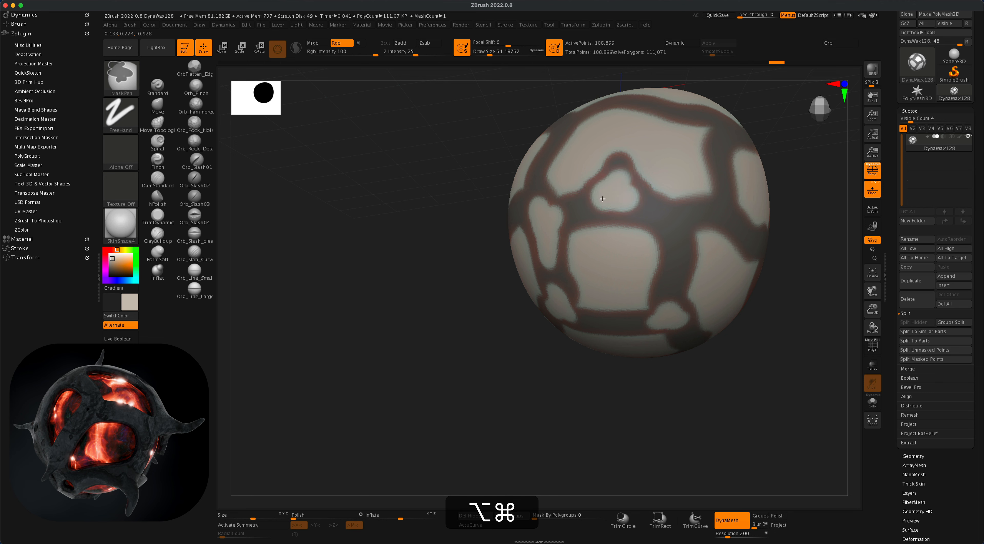
# - Undo the last unmasking change on the sphere's band network
pyautogui.moveTo(468, 259)
pyautogui.mouseDown()
pyautogui.moveTo(406, 288)
pyautogui.moveTo(362, 336)
pyautogui.moveTo(374, 287)
pyautogui.moveTo(433, 296)
pyautogui.moveTo(413, 237)
pyautogui.moveTo(482, 321)
pyautogui.moveTo(470, 303)
pyautogui.mouseUp()
pyautogui.moveTo(540, 233); pyautogui.dragTo(575, 241)
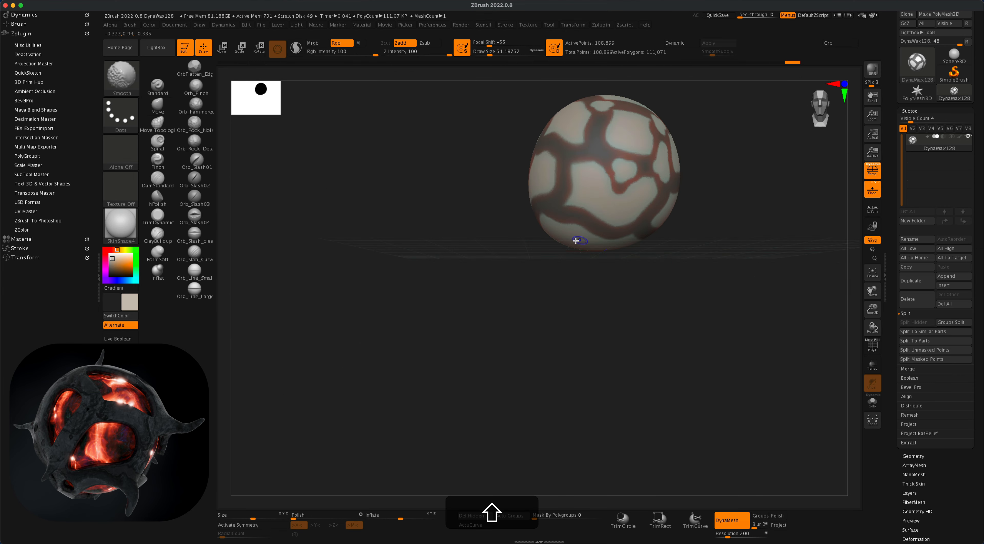
pyautogui.moveTo(723, 284)
pyautogui.keyDown('alt'); pyautogui.mouseDown()
pyautogui.moveTo(667, 335)
pyautogui.moveTo(590, 349)
pyautogui.mouseUp(); pyautogui.keyUp('alt')
pyautogui.moveTo(634, 346); pyautogui.dragTo(692, 337)
pyautogui.keyDown('alt'); pyautogui.moveTo(692, 338); pyautogui.dragTo(694, 327); pyautogui.keyUp('alt')
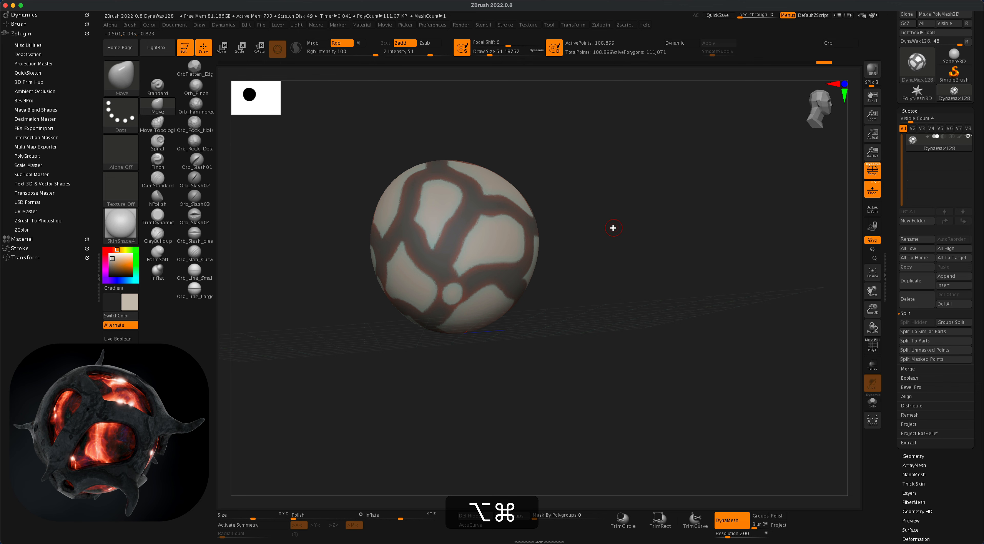
pyautogui.press('super+z')
pyautogui.press('super+z')
pyautogui.press('super+z')
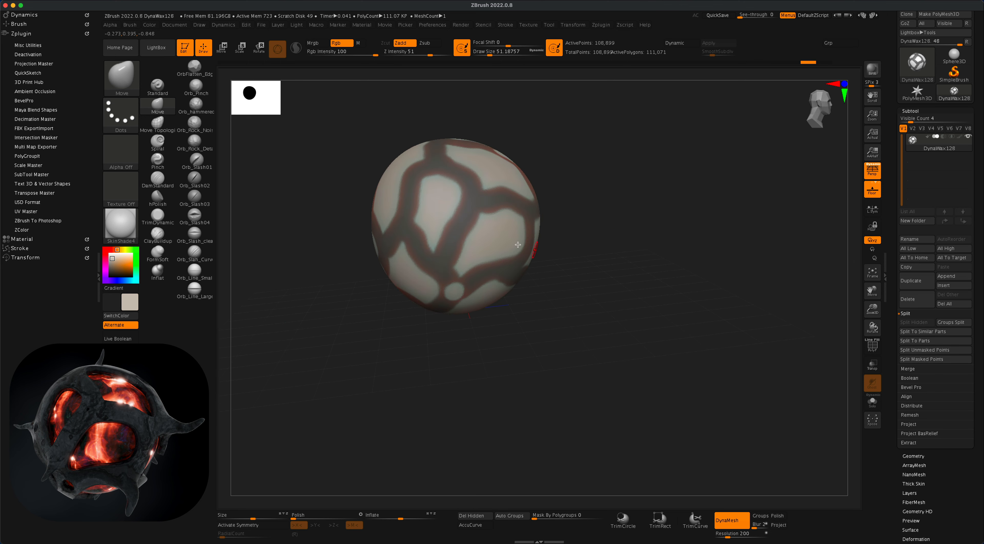
# - Reduce the draw size to about 35 and unmask small openings at the remaining band junctions
pyautogui.press('s')
pyautogui.moveTo(448, 225); pyautogui.dragTo(445, 225)
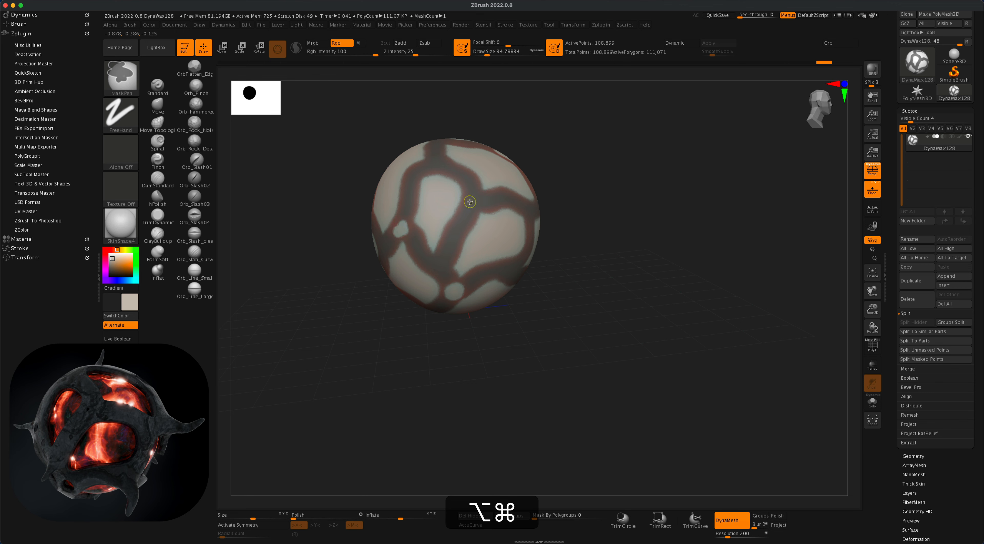
pyautogui.moveTo(599, 255); pyautogui.dragTo(656, 241)
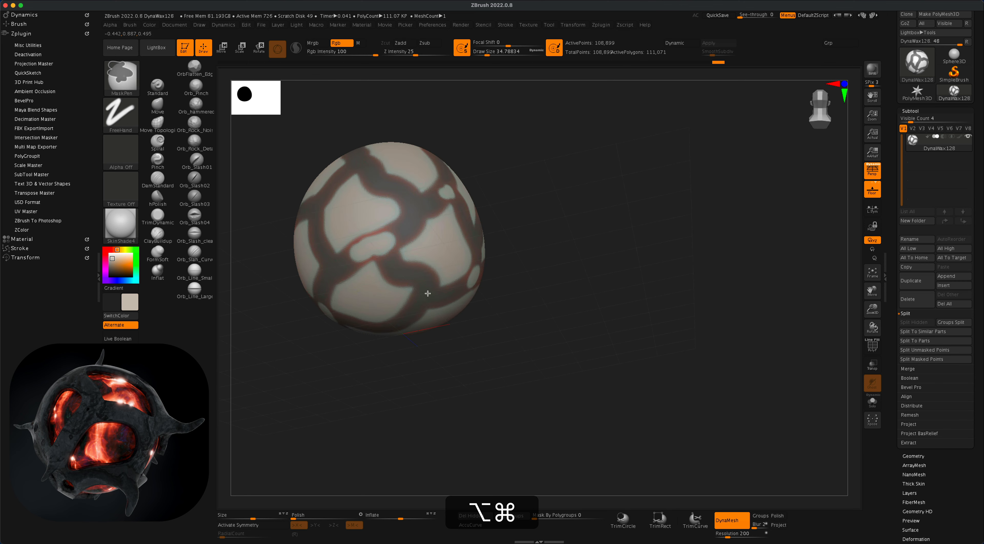
pyautogui.keyDown('alt'); pyautogui.keyDown('super'); pyautogui.moveTo(423, 298); pyautogui.dragTo(421, 300); pyautogui.keyUp('super'); pyautogui.keyUp('alt')
pyautogui.moveTo(548, 289); pyautogui.dragTo(585, 288)
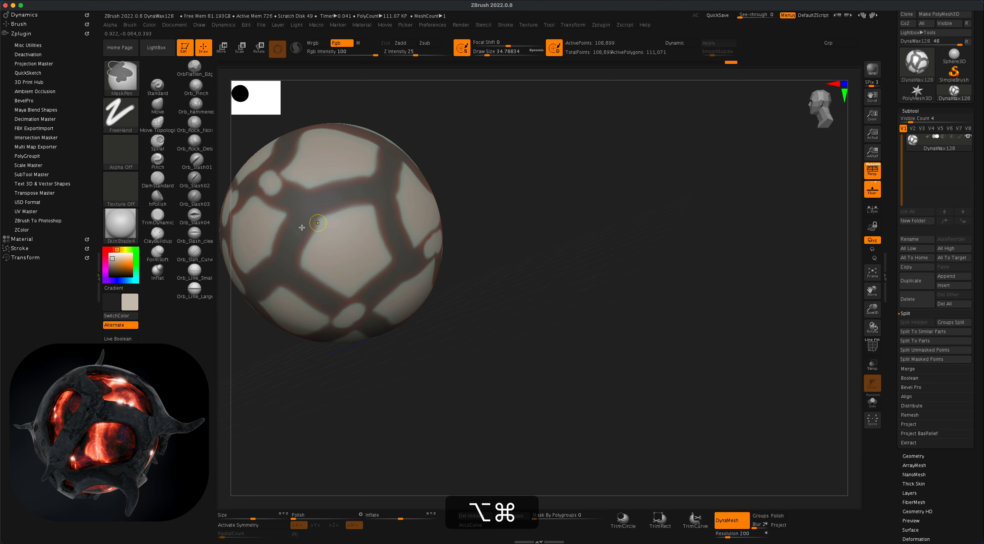
pyautogui.keyDown('alt'); pyautogui.keyDown('super'); pyautogui.moveTo(282, 269); pyautogui.dragTo(284, 270); pyautogui.keyUp('super'); pyautogui.keyUp('alt')
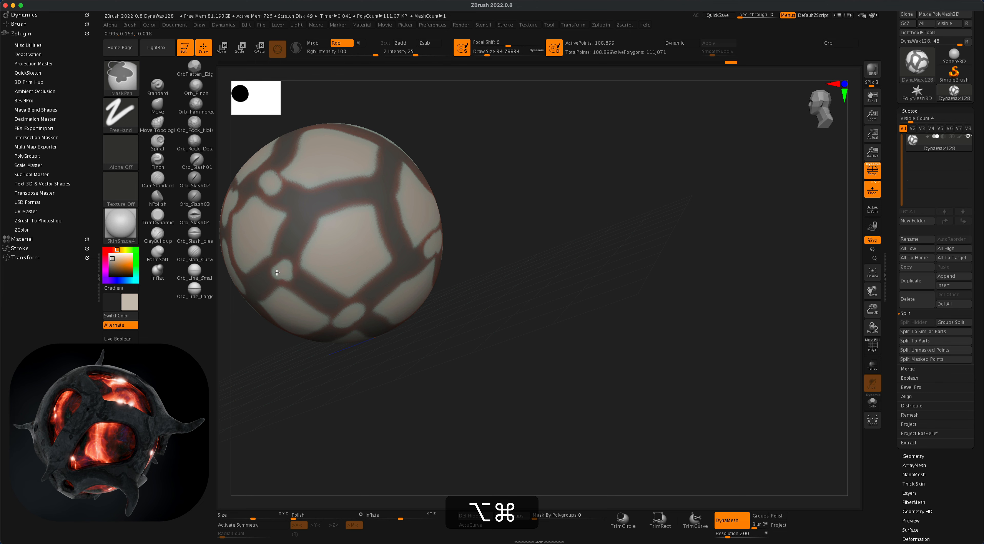
pyautogui.moveTo(670, 314)
pyautogui.keyDown('alt'); pyautogui.mouseDown()
pyautogui.moveTo(590, 338)
pyautogui.moveTo(537, 317)
pyautogui.moveTo(747, 324)
pyautogui.moveTo(689, 304)
pyautogui.moveTo(691, 332)
pyautogui.moveTo(686, 317)
pyautogui.mouseUp(); pyautogui.keyUp('alt')
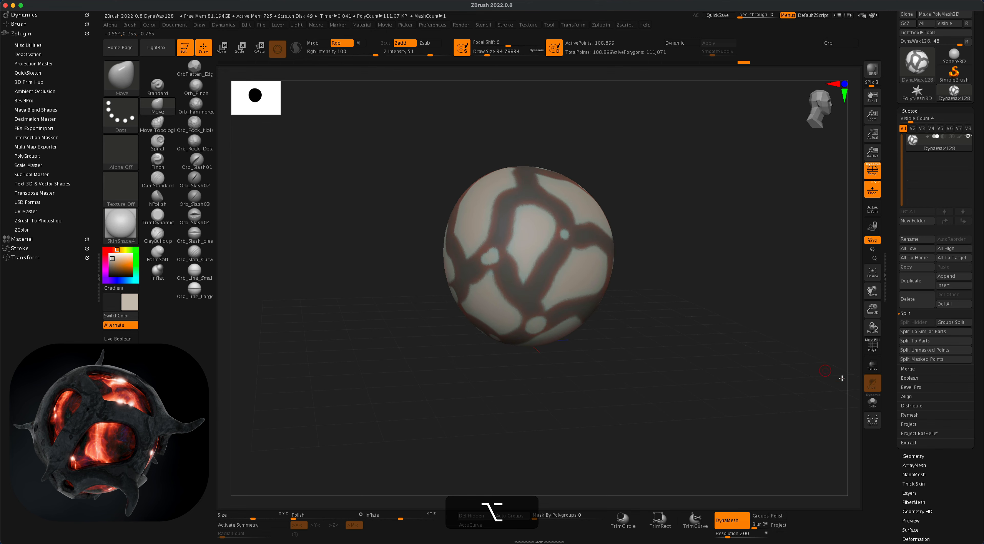
# - Extract the masked bands as a new subtool with surface smoothness 100 and thickness 0.1, and accept the result
pyautogui.click(912, 442)
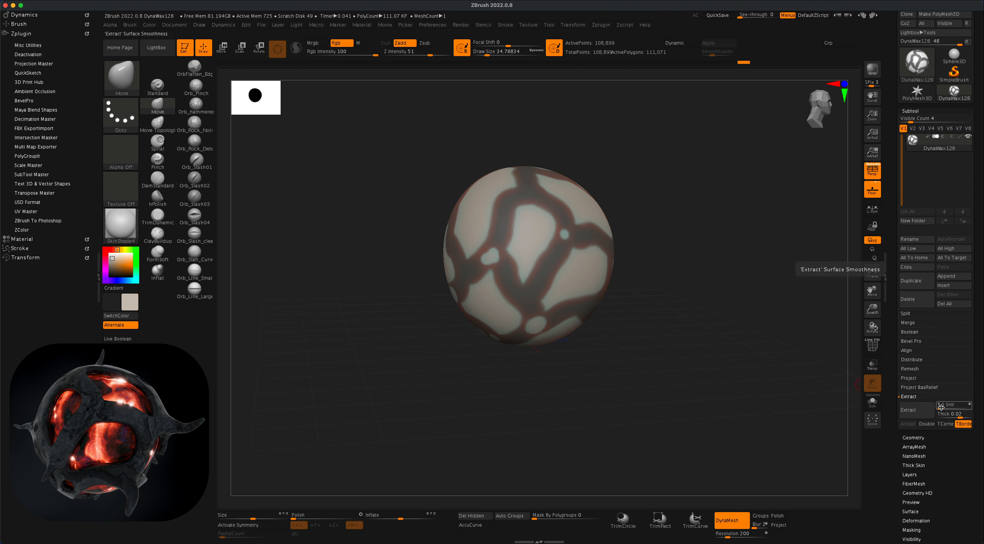
pyautogui.moveTo(941, 408); pyautogui.dragTo(952, 408)
pyautogui.click(965, 406)
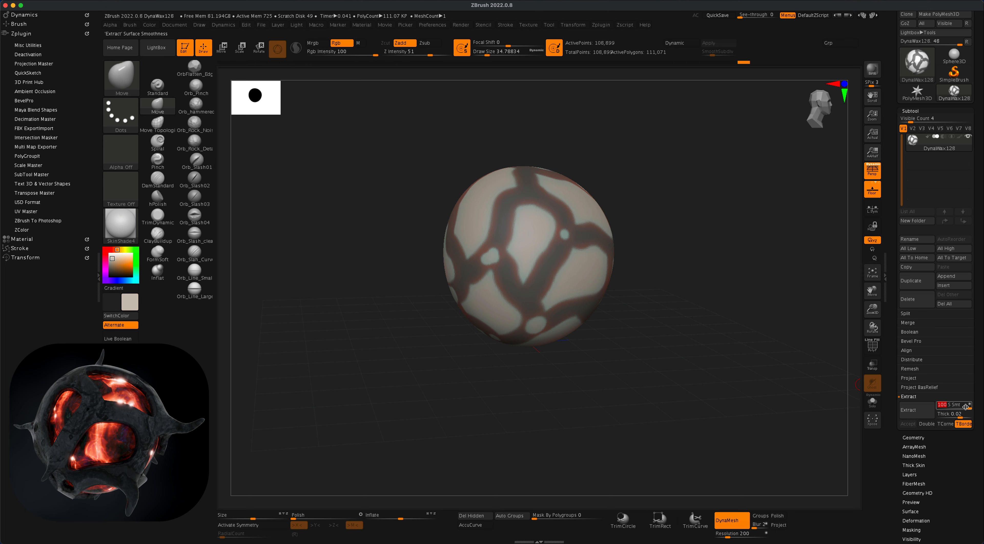
pyautogui.click(950, 413)
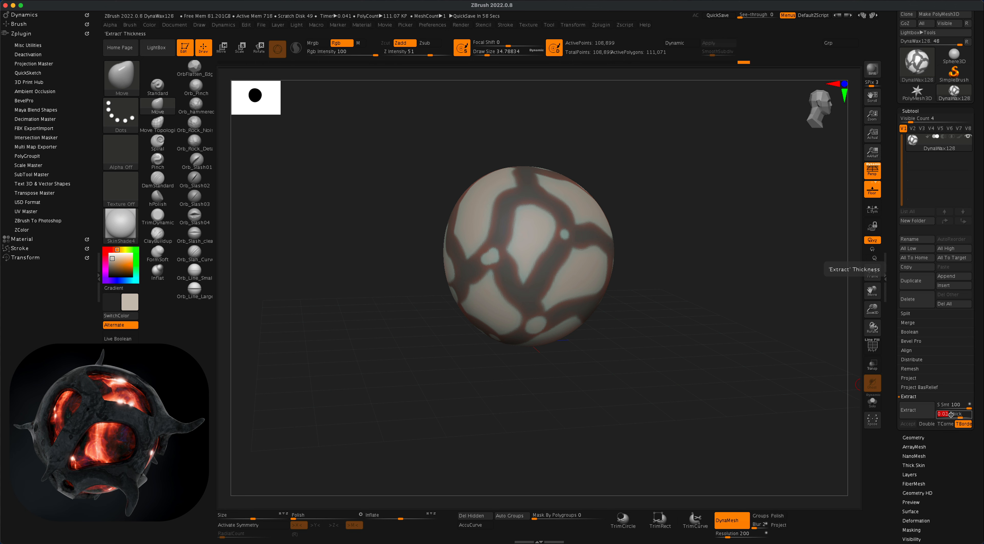
pyautogui.write('.1')
pyautogui.press('Return')
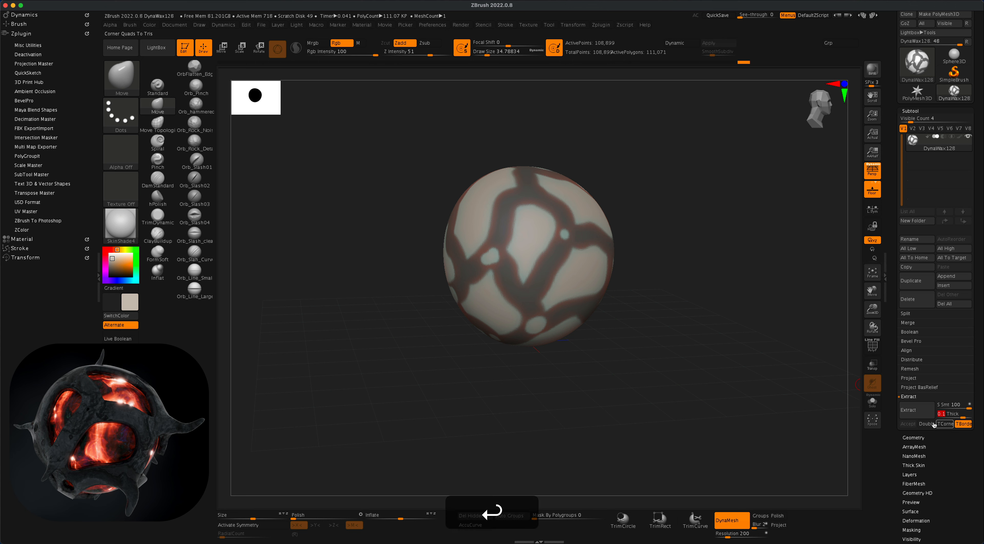
pyautogui.click(915, 410)
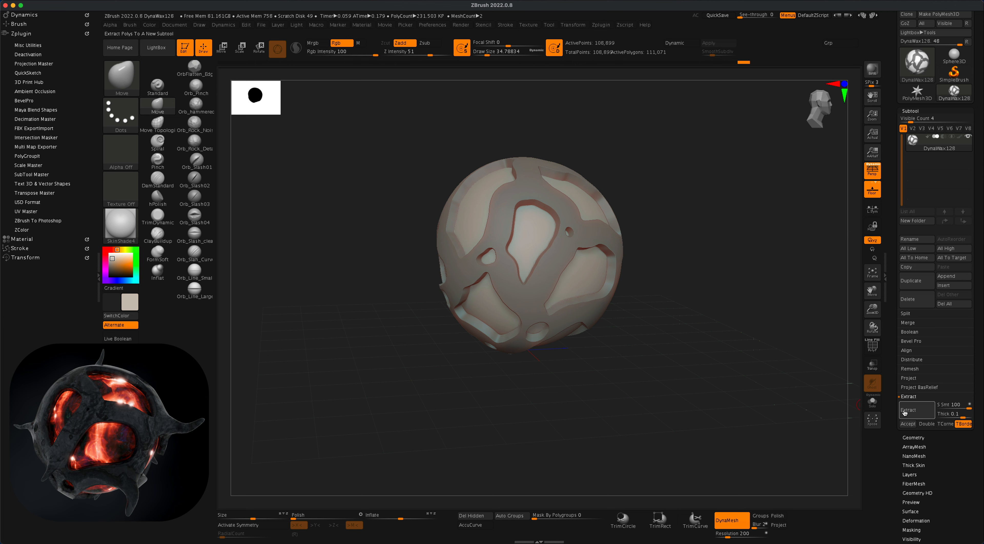
pyautogui.click(908, 423)
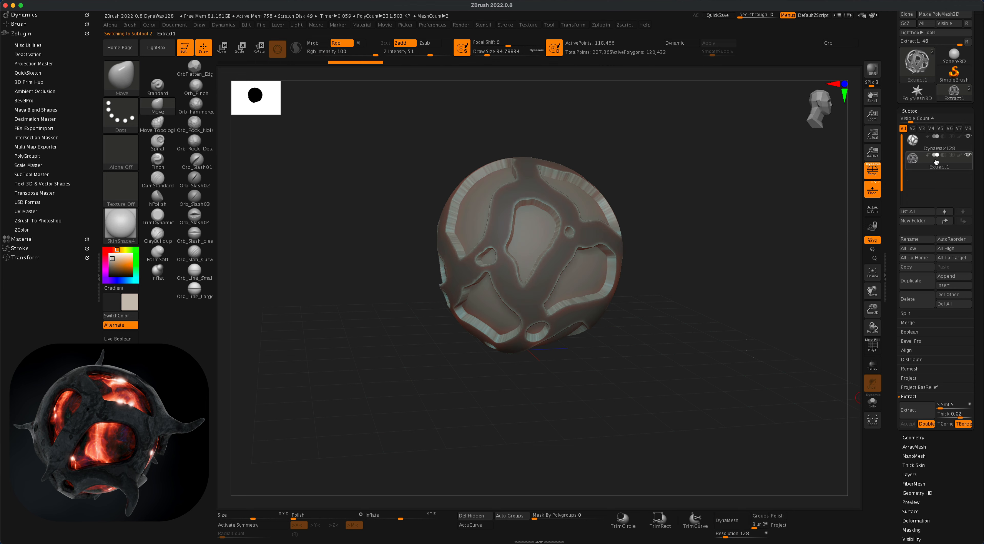
# - Hide the DynaWax128 sphere and clear the mask from the Extract1 shell
pyautogui.click(931, 137)
pyautogui.moveTo(966, 145)
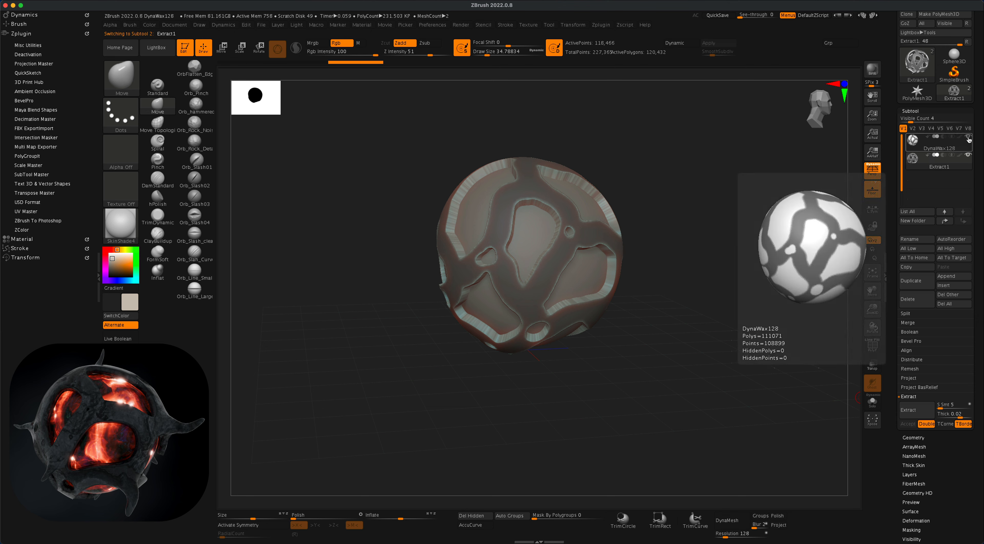
pyautogui.click(969, 138)
pyautogui.moveTo(703, 308); pyautogui.dragTo(707, 345)
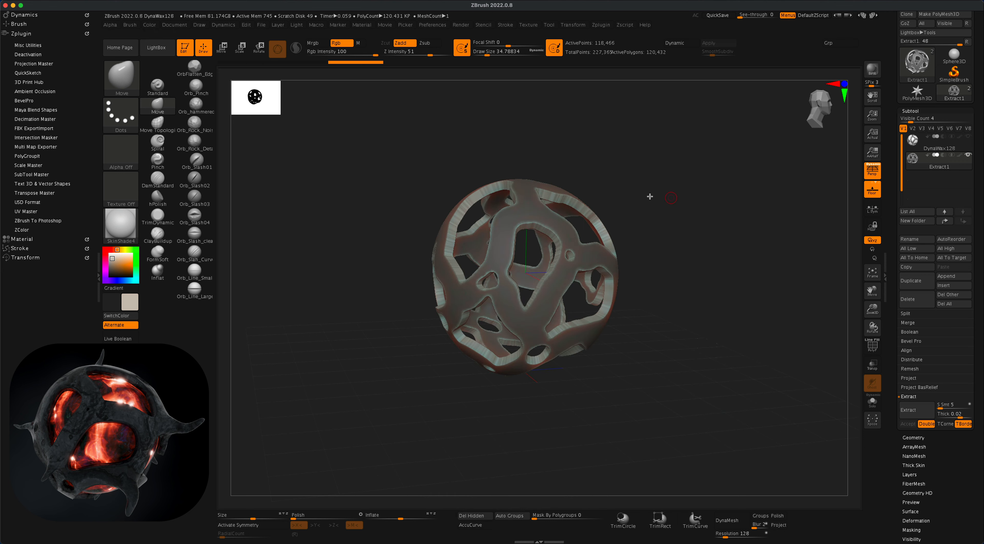
pyautogui.keyDown('super'); pyautogui.moveTo(630, 146); pyautogui.dragTo(755, 269); pyautogui.keyUp('super')
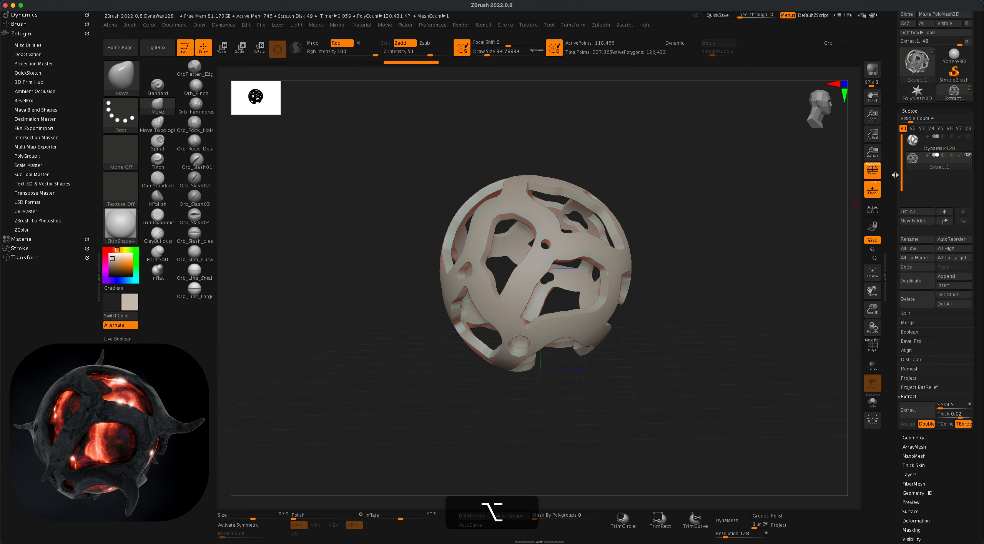
# - Select the DynaWax128 sphere, hide the Extract1 shell and clear the sphere's mask
pyautogui.click(964, 148)
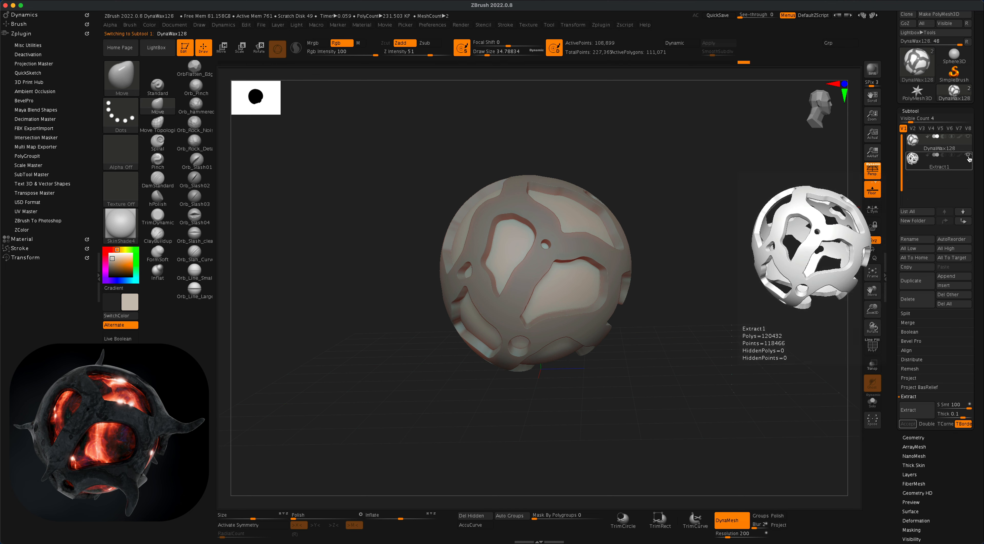
pyautogui.click(968, 156)
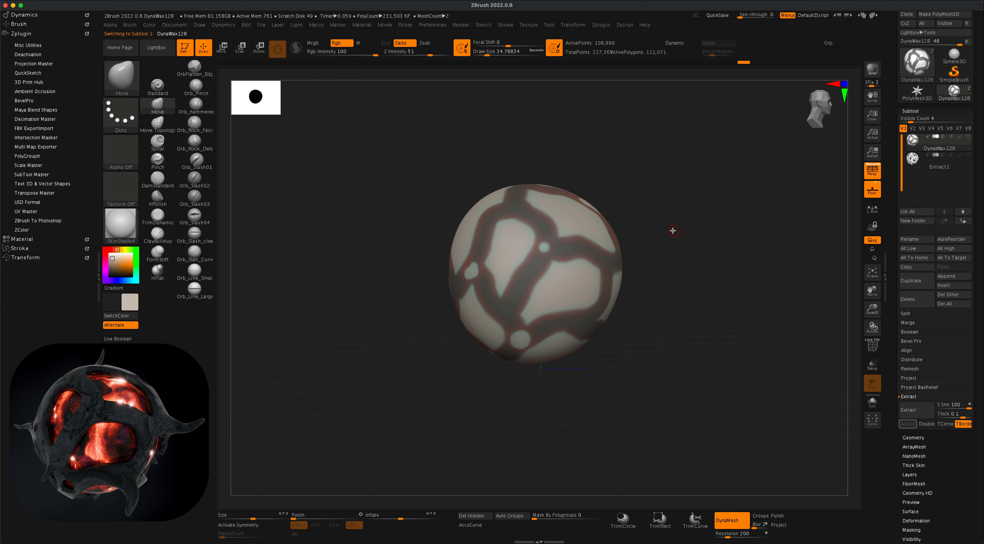
pyautogui.keyDown('super'); pyautogui.moveTo(659, 153); pyautogui.dragTo(729, 230); pyautogui.keyUp('super')
pyautogui.moveTo(711, 316)
pyautogui.mouseDown()
pyautogui.moveTo(664, 340)
pyautogui.moveTo(714, 349)
pyautogui.moveTo(681, 356)
pyautogui.moveTo(742, 338)
pyautogui.mouseUp()
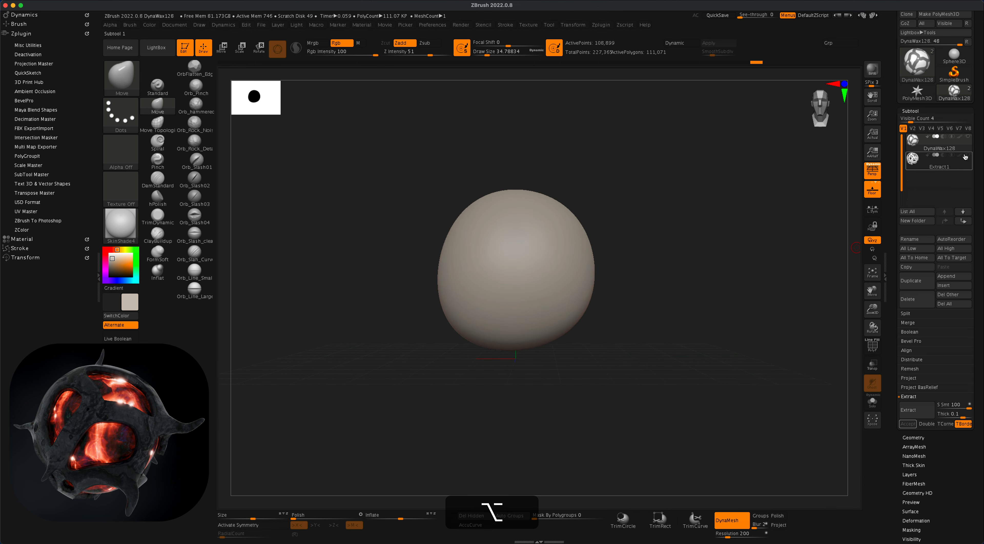
# - Show the Extract1 shell again and scale the inner DynaWax128 sphere uniformly down to about 0.95
pyautogui.moveTo(965, 158)
pyautogui.click(970, 137)
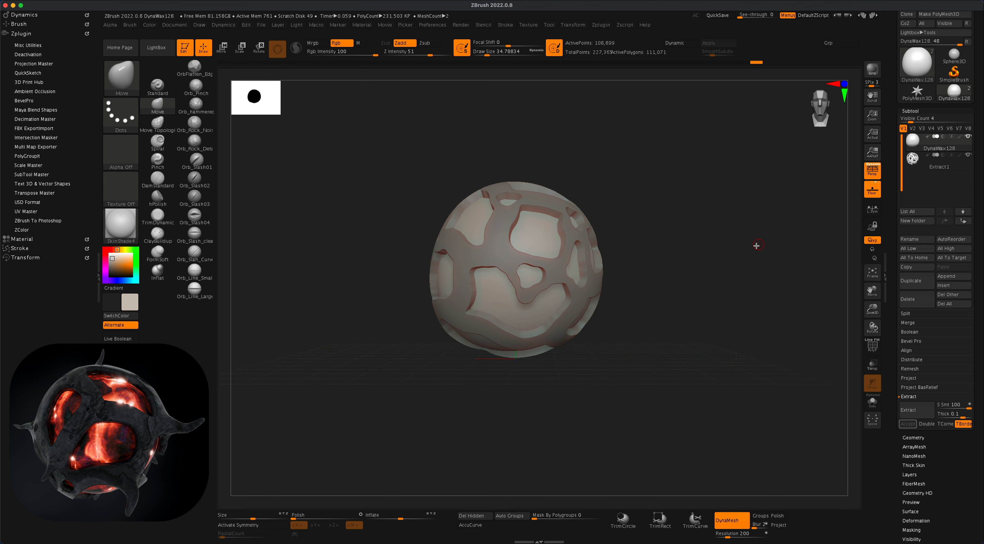
pyautogui.keyDown('alt'); pyautogui.moveTo(733, 251); pyautogui.dragTo(655, 273); pyautogui.keyUp('alt')
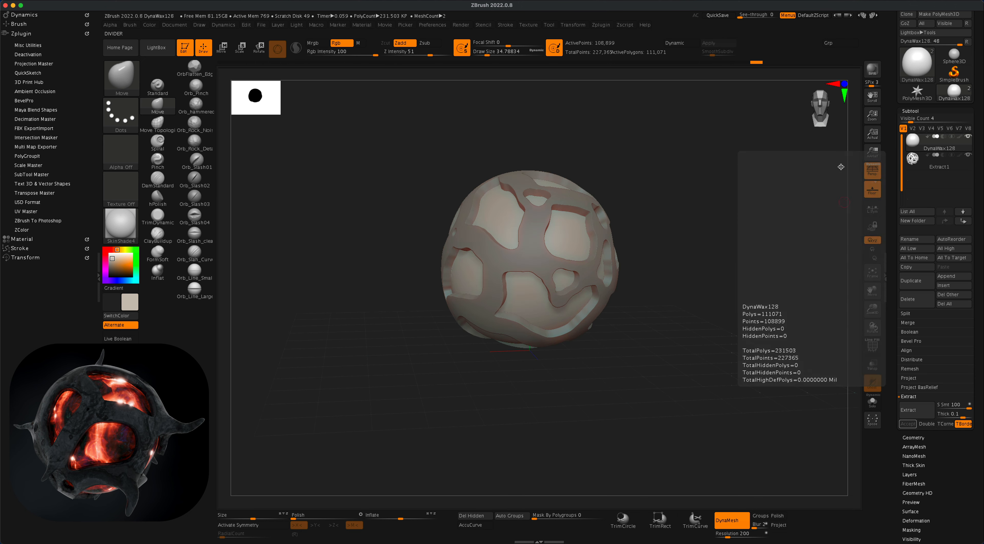
pyautogui.keyDown('alt'); pyautogui.moveTo(746, 207); pyautogui.dragTo(737, 215); pyautogui.keyUp('alt')
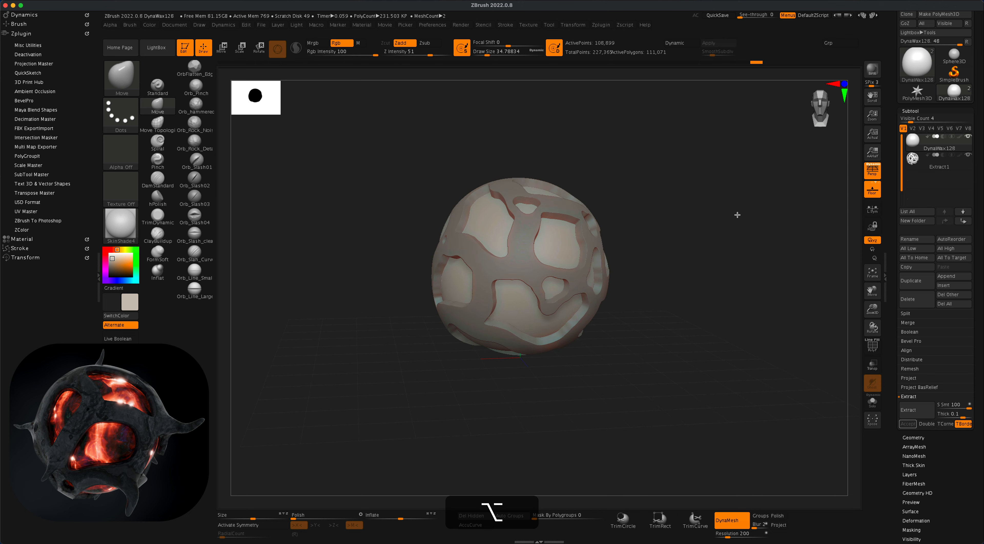
pyautogui.click(241, 54)
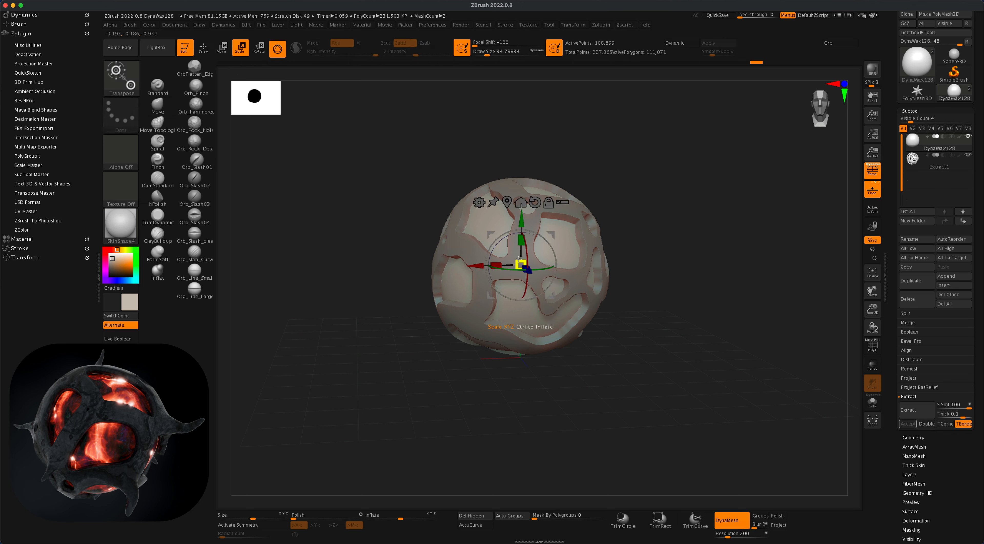
pyautogui.moveTo(528, 256); pyautogui.dragTo(510, 268)
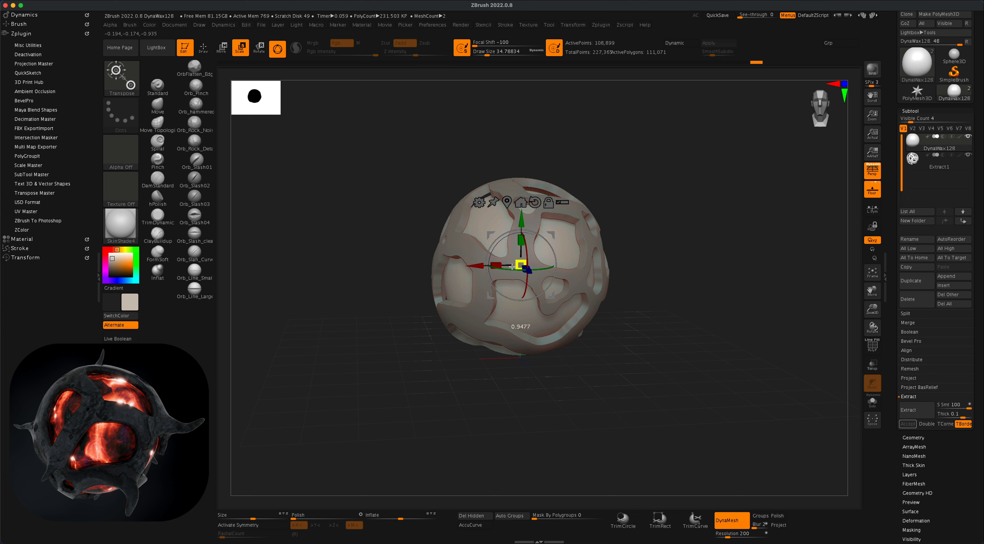
# - Fine-tune the uniform scale of the inner DynaWax128 sphere so it sits just inside the shell, checking the fit from several sides
pyautogui.moveTo(512, 267); pyautogui.dragTo(512, 267)
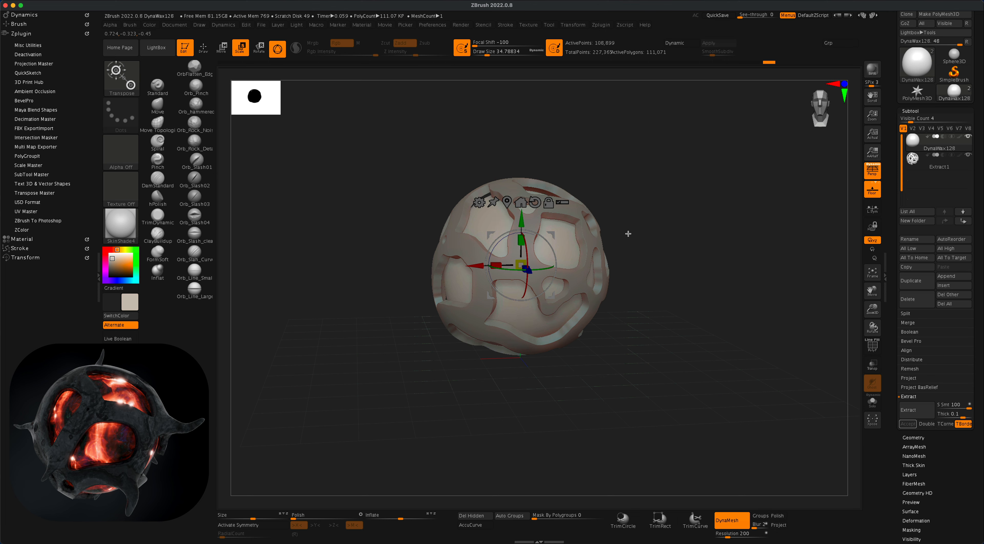
pyautogui.moveTo(628, 234); pyautogui.dragTo(619, 241)
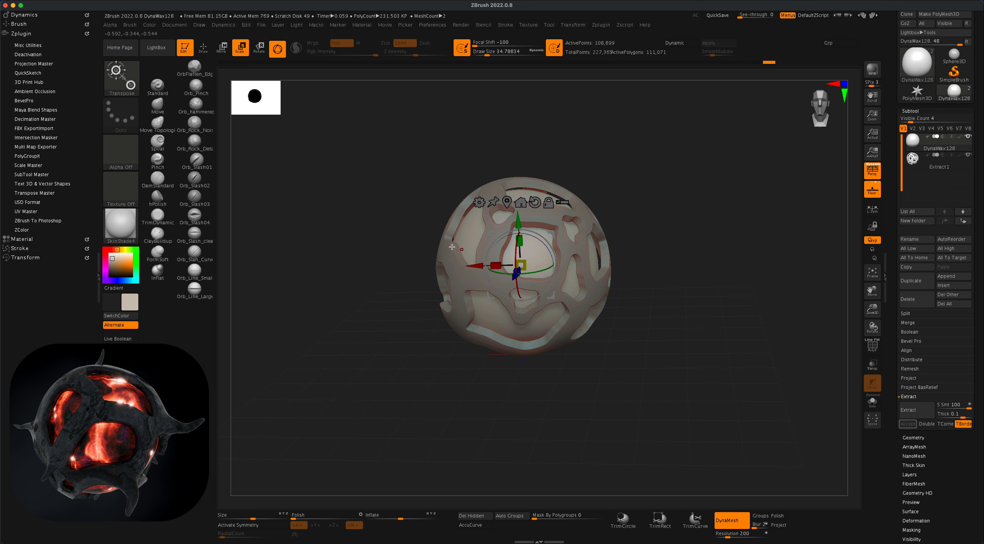
pyautogui.moveTo(598, 222); pyautogui.dragTo(659, 226)
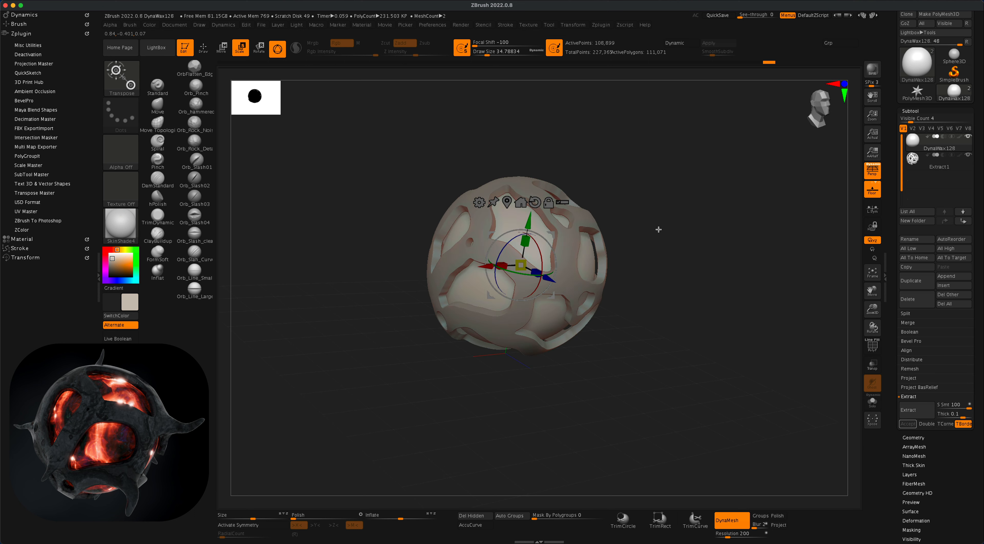
pyautogui.moveTo(521, 265); pyautogui.dragTo(522, 264)
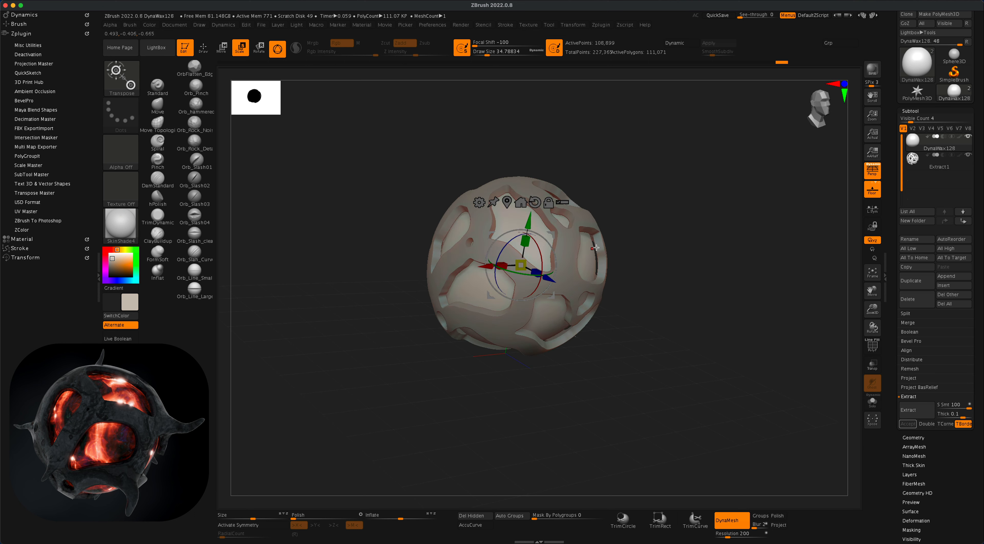
pyautogui.moveTo(625, 260); pyautogui.dragTo(651, 277)
# - Select the Extract1 shell and switch from the transform gizmo to drawing with the SnakeHook brush, accepting the Sculptris Pro note
pyautogui.click(926, 167)
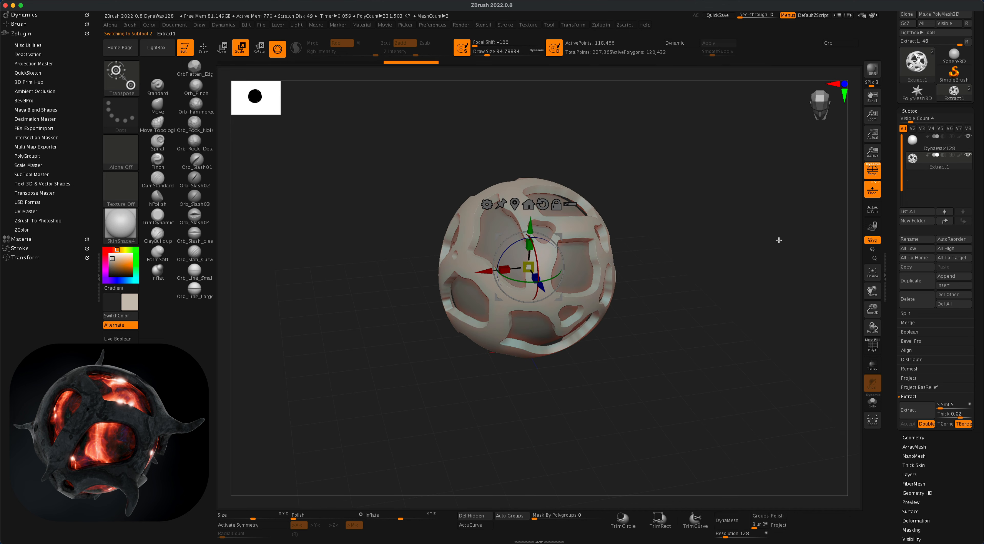
pyautogui.keyDown('alt'); pyautogui.moveTo(721, 253); pyautogui.dragTo(703, 245); pyautogui.keyUp('alt')
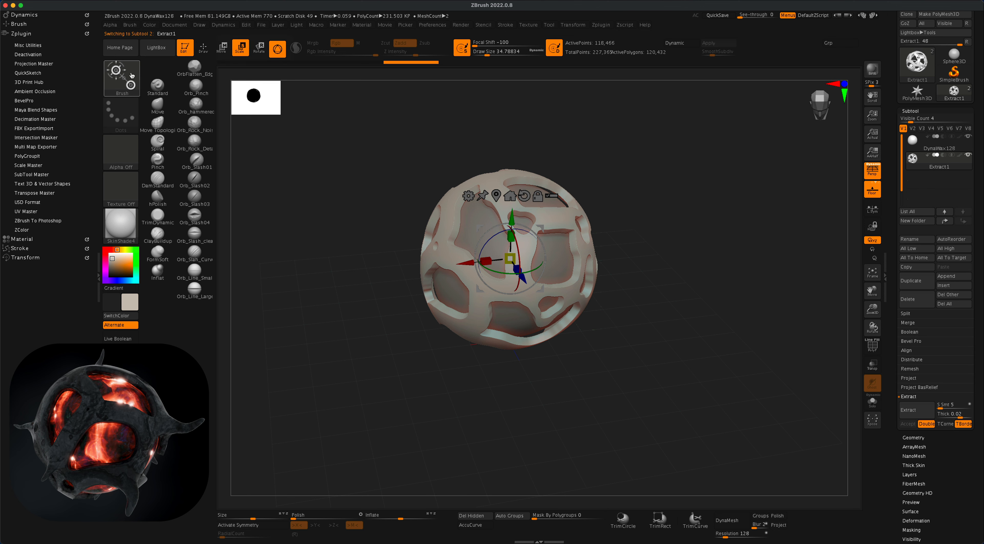
pyautogui.click(199, 56)
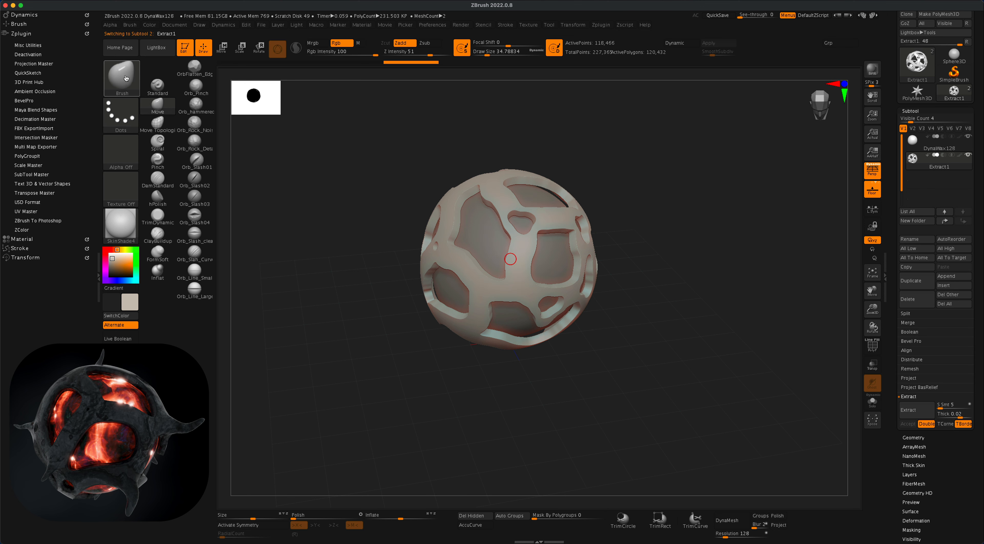
pyautogui.click(125, 78)
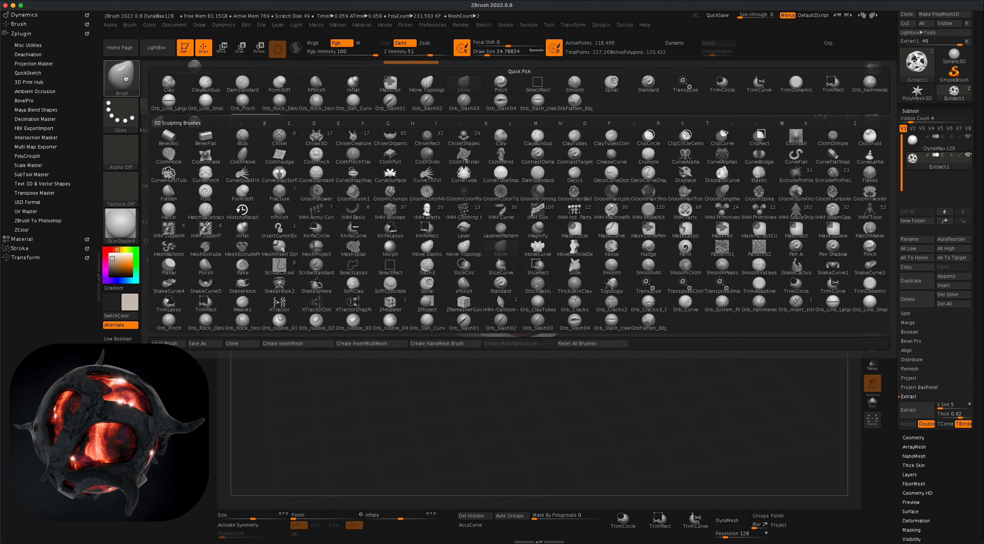
pyautogui.press('s')
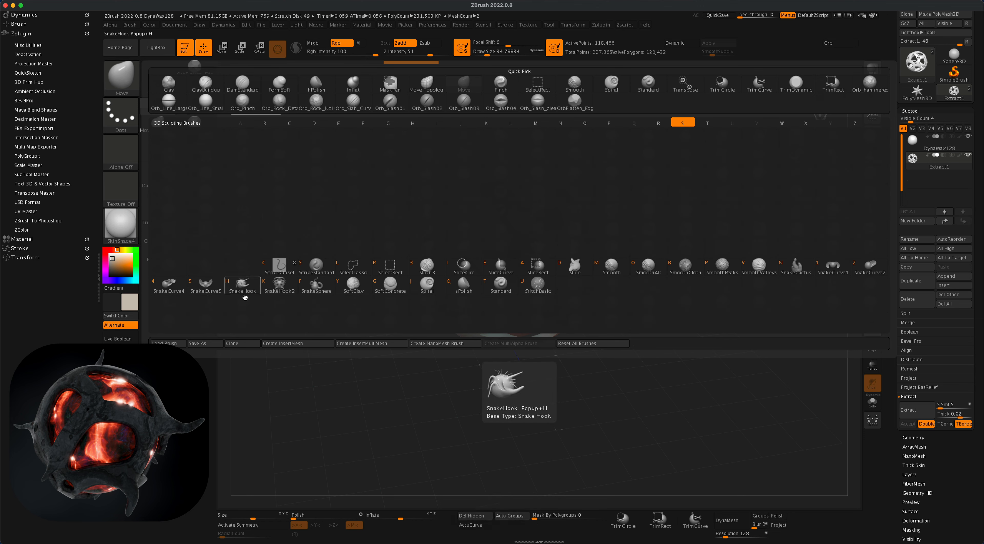
pyautogui.click(240, 283)
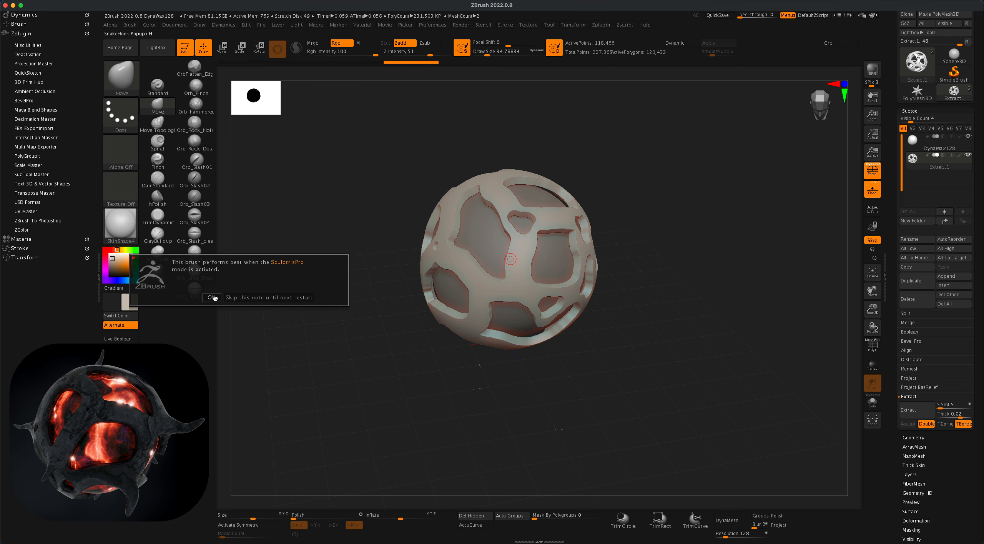
pyautogui.click(213, 297)
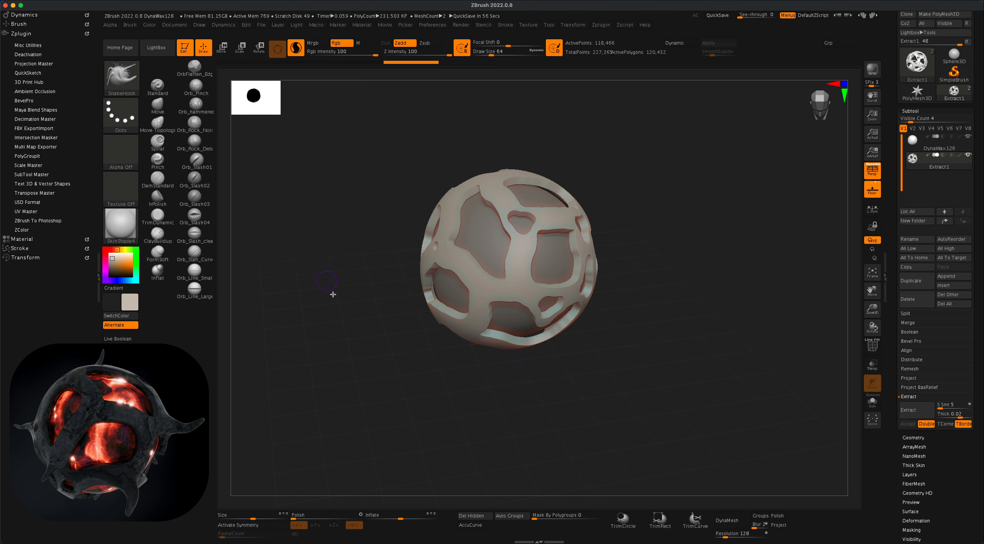
# - Pull curved horns out of the shell's lower bands with SnakeHook, using a draw size of about 116 and then about 77
pyautogui.press('s')
pyautogui.moveTo(337, 277); pyautogui.dragTo(343, 276)
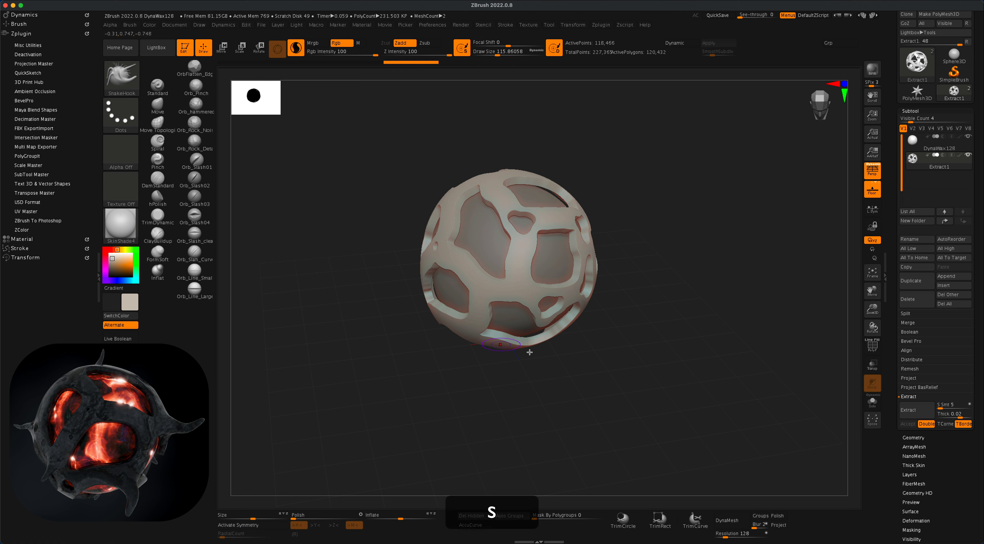
pyautogui.moveTo(561, 364)
pyautogui.mouseDown()
pyautogui.moveTo(606, 371)
pyautogui.moveTo(603, 348)
pyautogui.mouseUp()
pyautogui.moveTo(576, 309)
pyautogui.mouseDown()
pyautogui.moveTo(624, 335)
pyautogui.moveTo(604, 363)
pyautogui.moveTo(613, 358)
pyautogui.moveTo(530, 344)
pyautogui.moveTo(491, 382)
pyautogui.mouseUp()
pyautogui.moveTo(413, 352)
pyautogui.mouseDown()
pyautogui.moveTo(412, 380)
pyautogui.moveTo(400, 337)
pyautogui.mouseUp()
pyautogui.press('s')
pyautogui.moveTo(399, 336); pyautogui.dragTo(387, 338)
pyautogui.moveTo(444, 296); pyautogui.dragTo(416, 314)
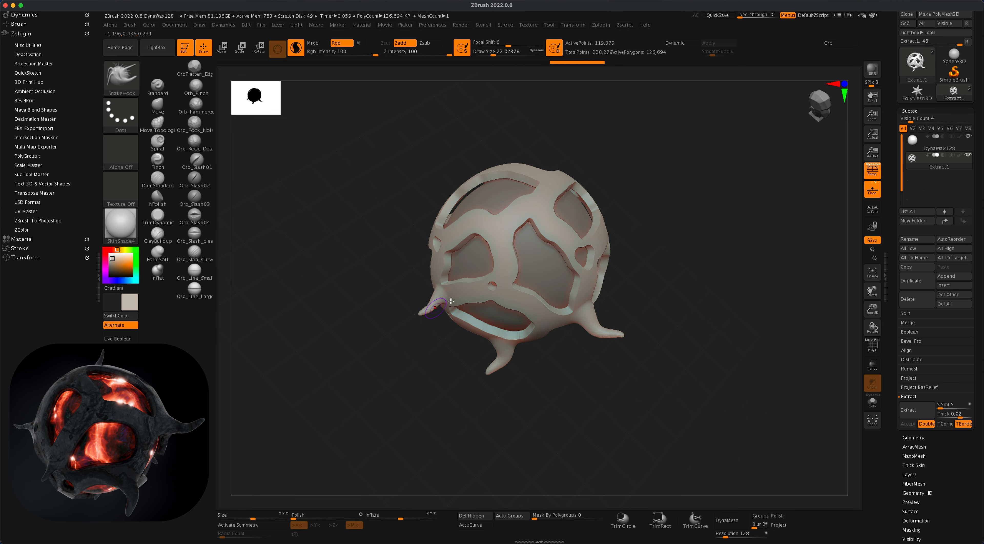
# - Pull two more curved horns outward from the upper bands of the shell
pyautogui.moveTo(612, 168); pyautogui.dragTo(651, 166)
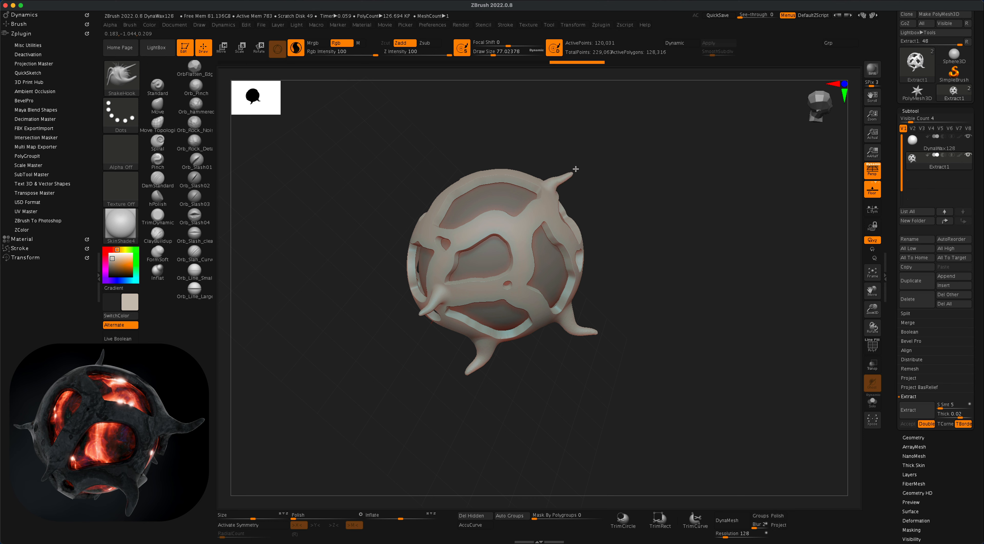
pyautogui.moveTo(575, 169); pyautogui.dragTo(582, 166)
pyautogui.moveTo(619, 187); pyautogui.dragTo(674, 188)
pyautogui.moveTo(494, 119); pyautogui.dragTo(489, 127)
pyautogui.moveTo(449, 187); pyautogui.dragTo(435, 136)
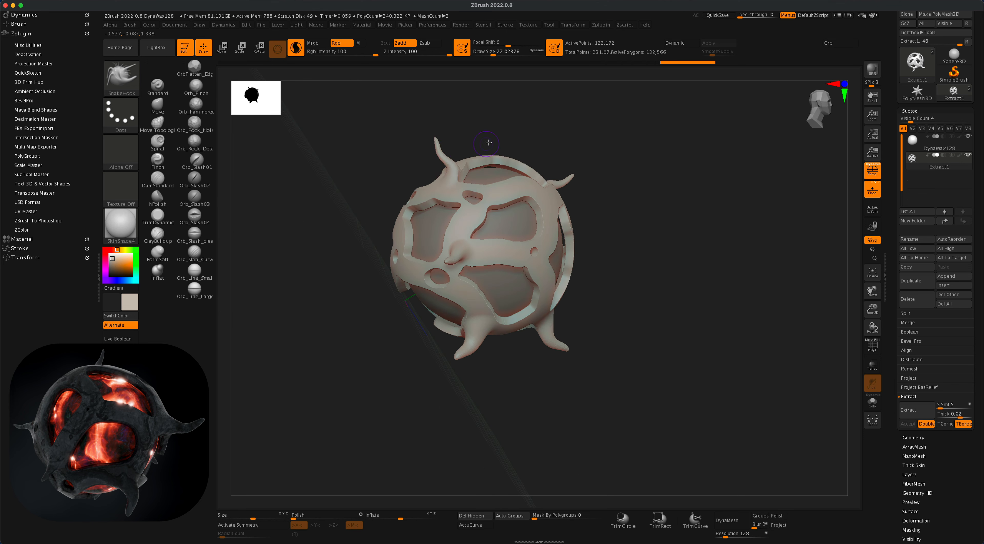
# - Pull further curved horns from the bare bands on the remaining sides of the shell so they surround it
pyautogui.moveTo(505, 133)
pyautogui.mouseDown()
pyautogui.moveTo(543, 129)
pyautogui.moveTo(572, 182)
pyautogui.mouseUp()
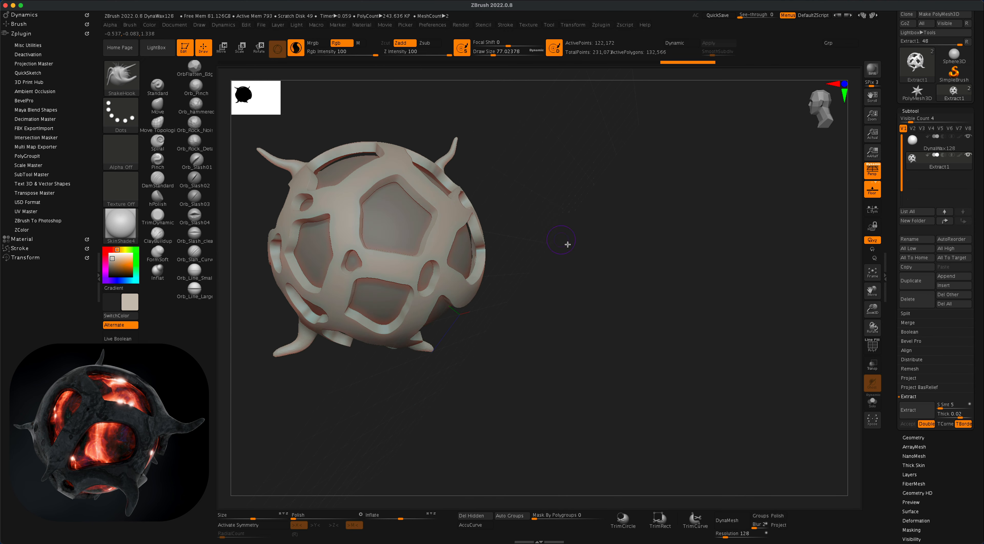
pyautogui.moveTo(568, 245); pyautogui.dragTo(574, 243)
pyautogui.moveTo(473, 285); pyautogui.dragTo(516, 299)
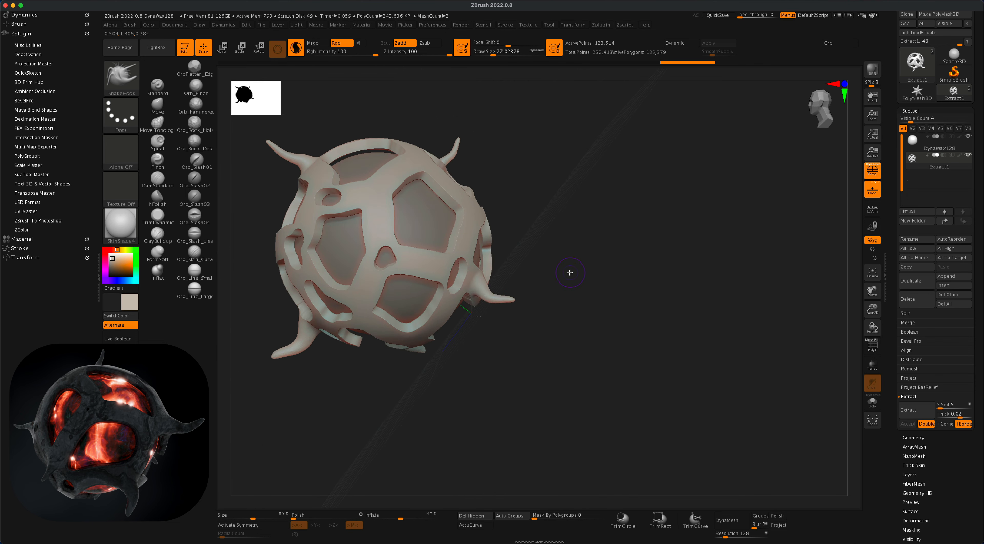
pyautogui.moveTo(570, 272)
pyautogui.mouseDown()
pyautogui.moveTo(650, 277)
pyautogui.moveTo(588, 282)
pyautogui.mouseUp()
pyautogui.moveTo(527, 285); pyautogui.dragTo(584, 266)
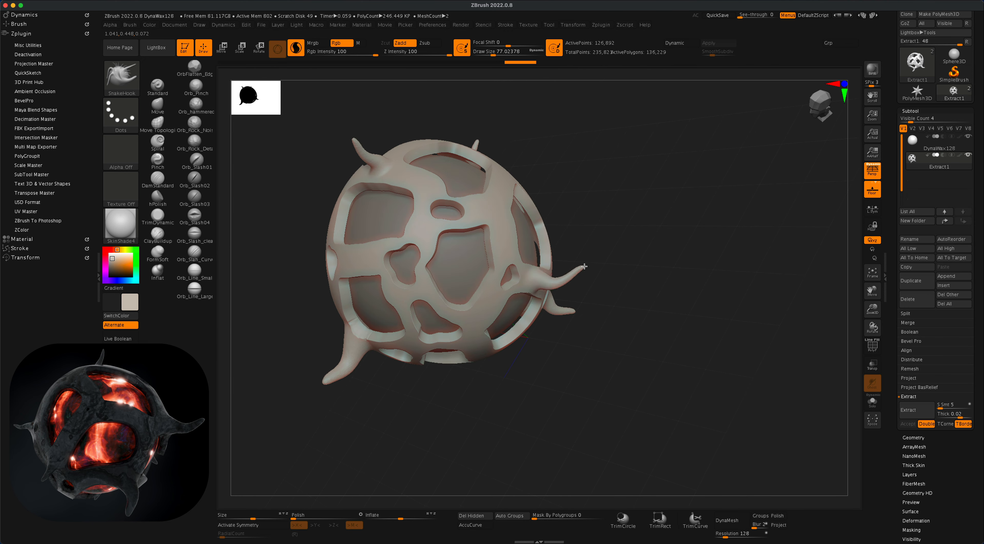
pyautogui.moveTo(645, 244)
pyautogui.mouseDown()
pyautogui.moveTo(665, 241)
pyautogui.moveTo(600, 311)
pyautogui.mouseUp()
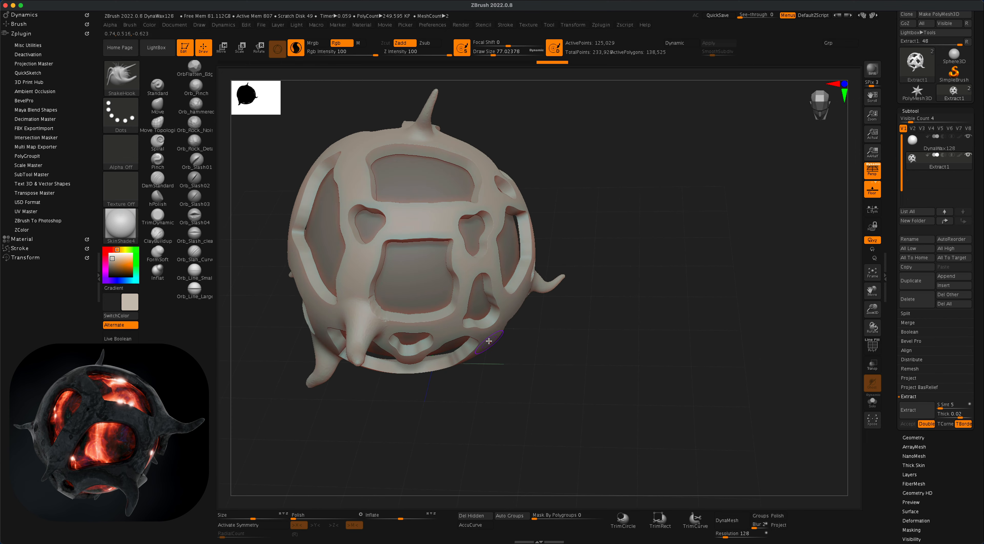
pyautogui.moveTo(505, 347)
pyautogui.mouseDown()
pyautogui.moveTo(504, 372)
pyautogui.moveTo(571, 397)
pyautogui.moveTo(670, 380)
pyautogui.moveTo(707, 349)
pyautogui.moveTo(531, 182)
pyautogui.mouseUp()
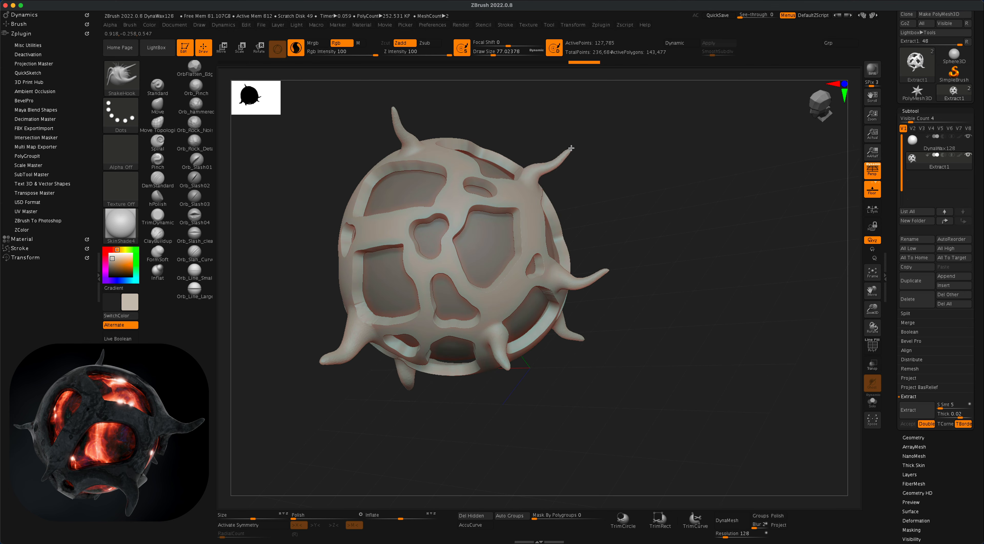
pyautogui.moveTo(614, 201)
pyautogui.mouseDown()
pyautogui.moveTo(682, 240)
pyautogui.moveTo(690, 296)
pyautogui.moveTo(666, 297)
pyautogui.moveTo(668, 316)
pyautogui.moveTo(663, 294)
pyautogui.moveTo(692, 347)
pyautogui.moveTo(550, 349)
pyautogui.moveTo(617, 336)
pyautogui.moveTo(621, 263)
pyautogui.moveTo(619, 346)
pyautogui.moveTo(659, 373)
pyautogui.moveTo(631, 331)
pyautogui.moveTo(656, 323)
pyautogui.moveTo(656, 332)
pyautogui.moveTo(683, 334)
pyautogui.moveTo(685, 320)
pyautogui.moveTo(666, 317)
pyautogui.mouseUp()
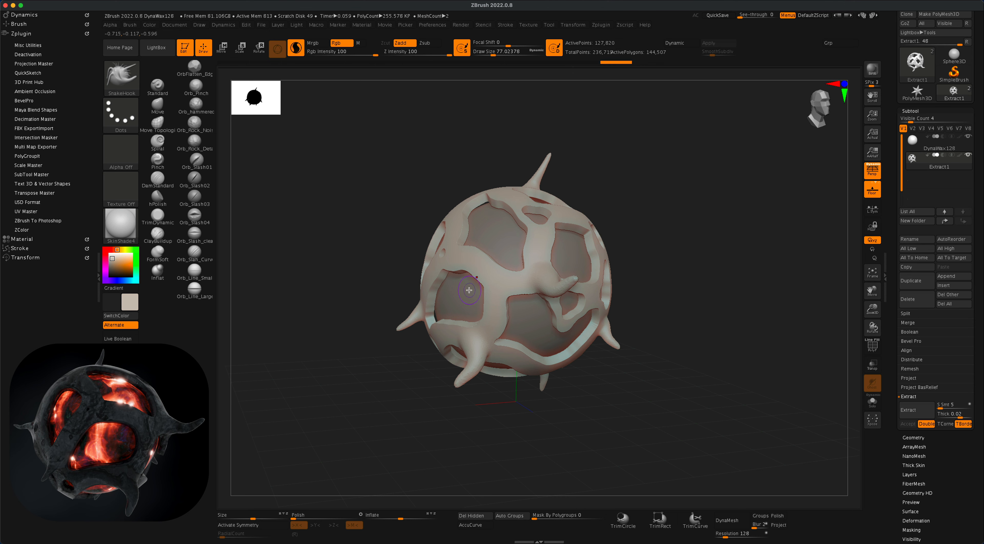
# - Open the ZRemesher settings in the geometry options of the horned shell
pyautogui.moveTo(774, 279); pyautogui.dragTo(775, 275)
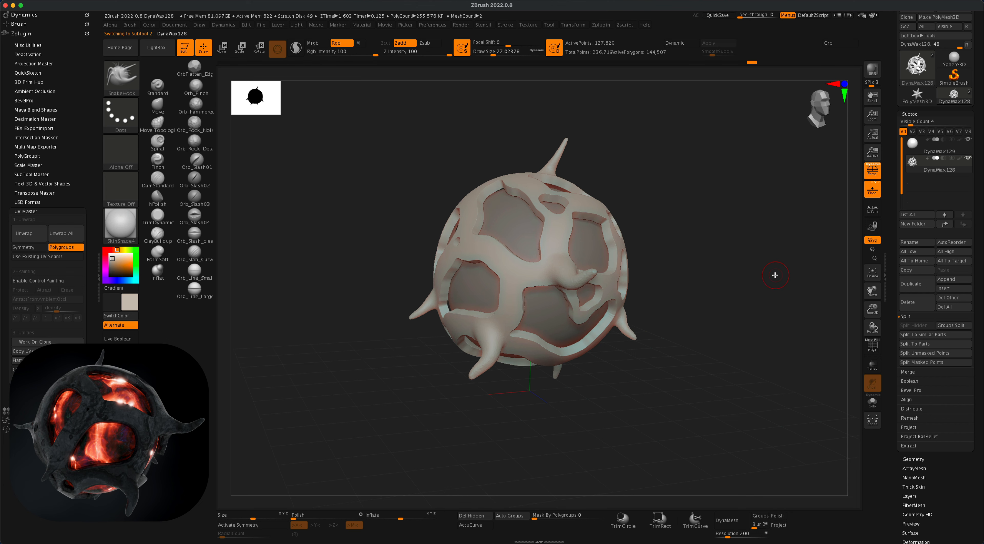
pyautogui.click(915, 459)
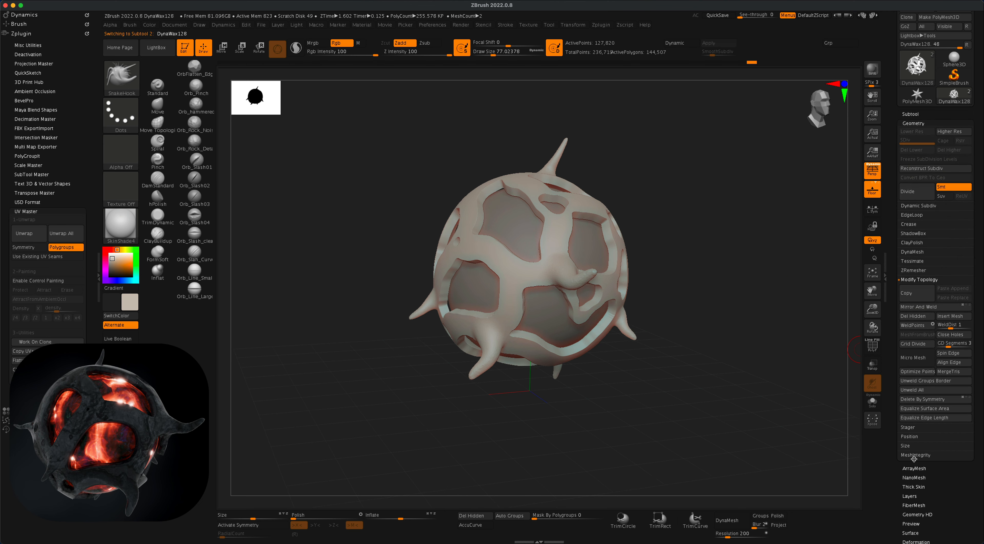
pyautogui.click(916, 271)
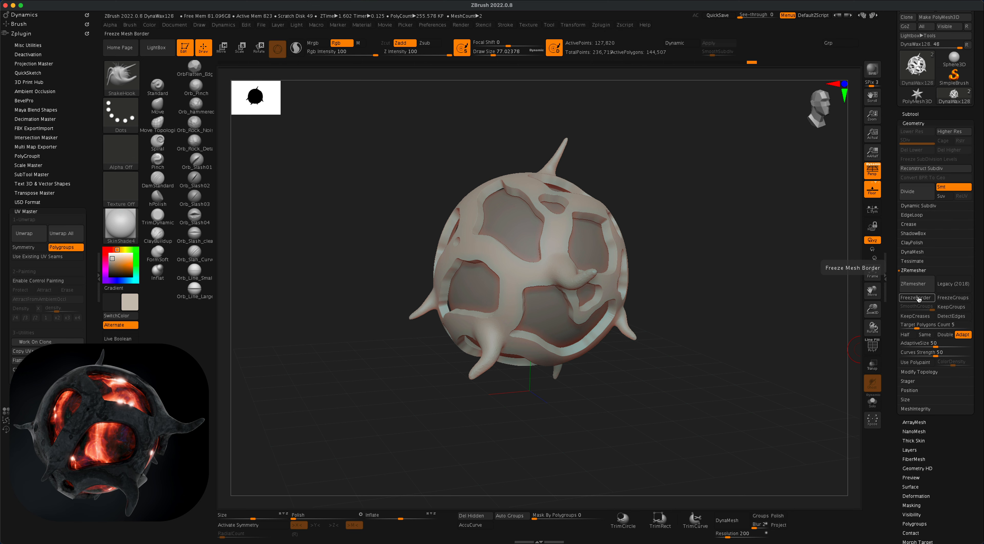
pyautogui.moveTo(740, 309); pyautogui.dragTo(817, 345)
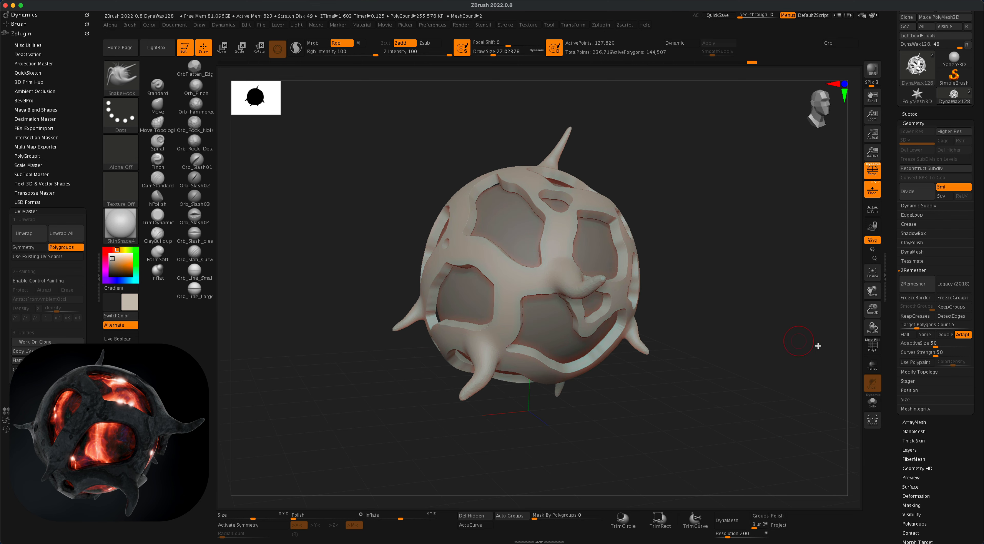
# - Turn on the polyframe display, hide the inner DynaWax129 sphere and examine the shell's polygroups from all around
pyautogui.click(871, 347)
pyautogui.moveTo(729, 264); pyautogui.dragTo(738, 237)
pyautogui.click(917, 115)
pyautogui.click(968, 140)
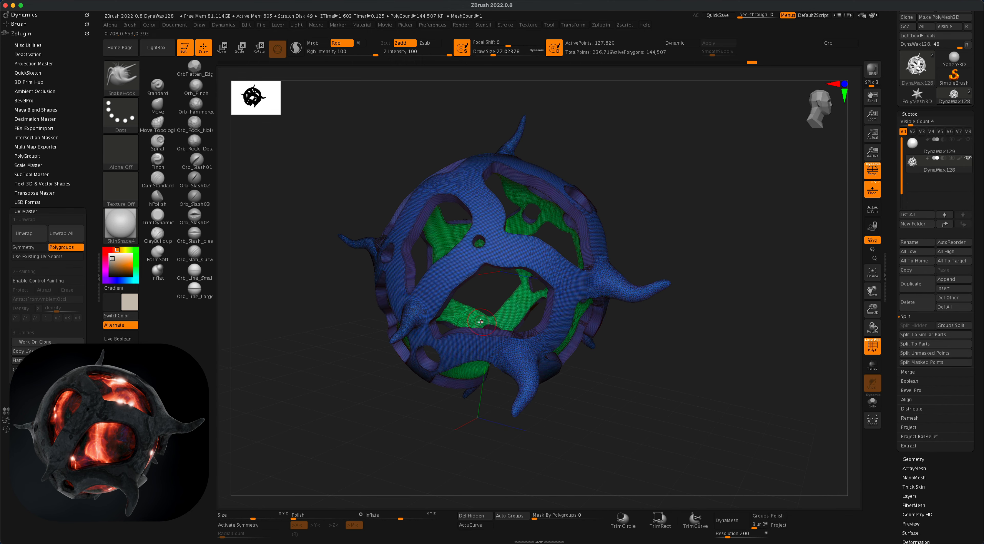
pyautogui.moveTo(665, 257)
pyautogui.mouseDown()
pyautogui.moveTo(696, 262)
pyautogui.moveTo(705, 246)
pyautogui.moveTo(683, 259)
pyautogui.mouseUp()
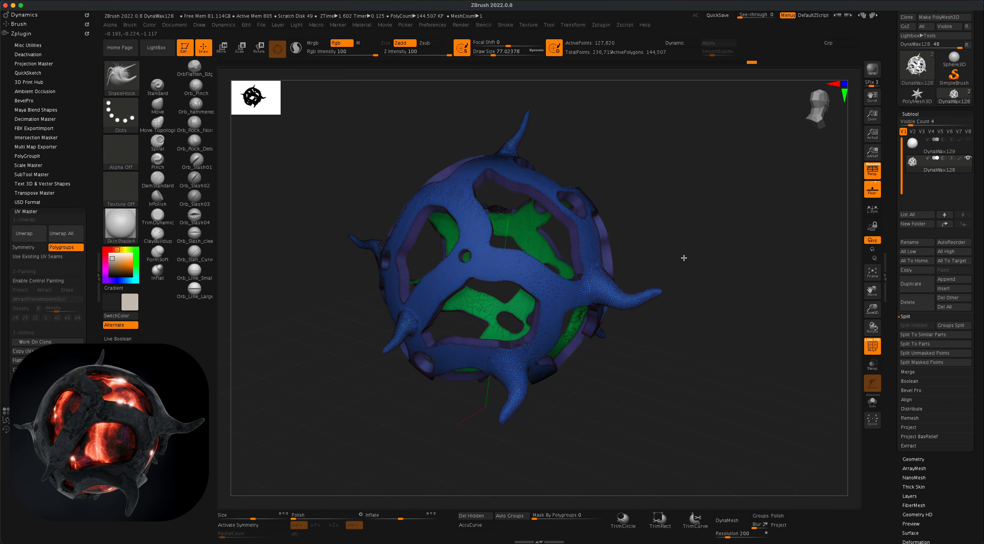
pyautogui.moveTo(649, 215); pyautogui.dragTo(643, 224)
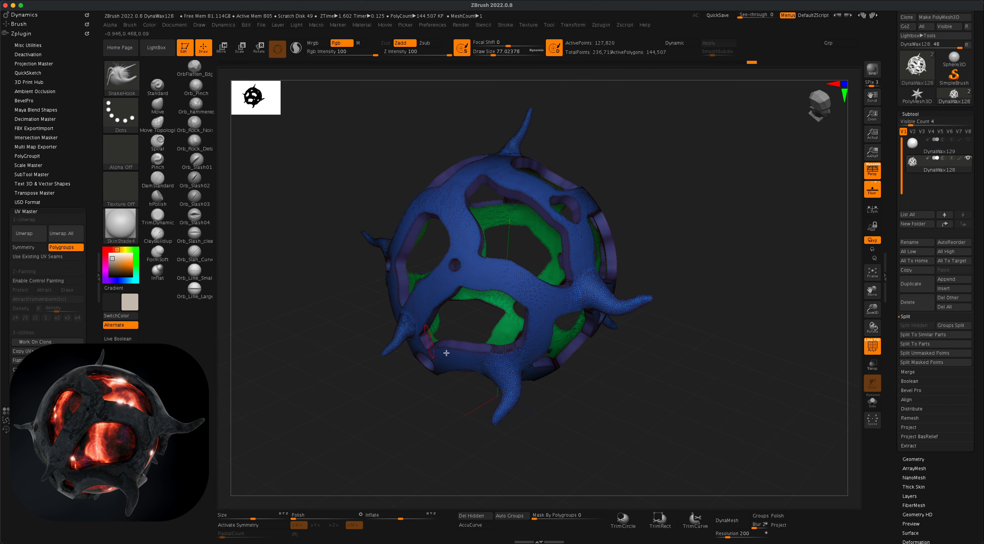
pyautogui.moveTo(637, 372); pyautogui.dragTo(686, 373)
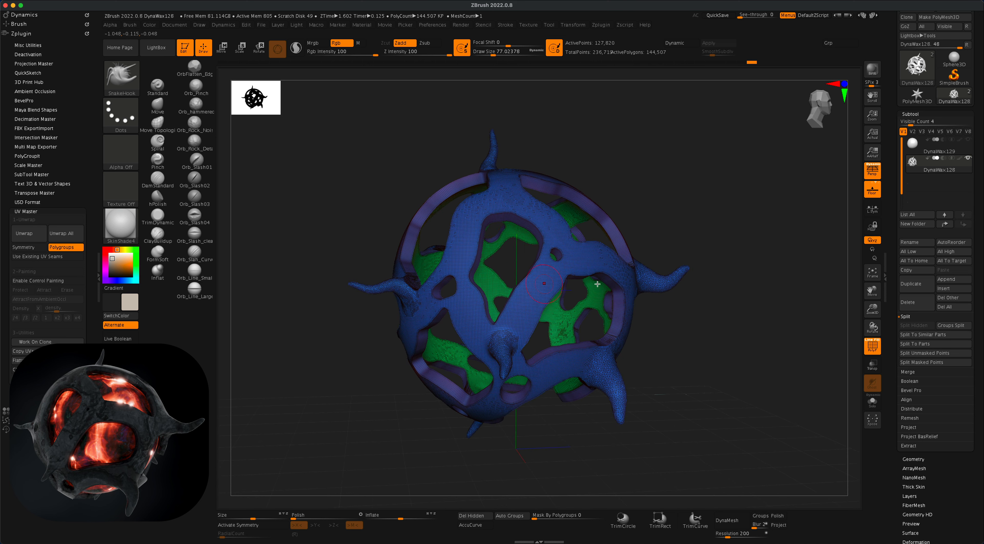
pyautogui.moveTo(694, 368); pyautogui.dragTo(661, 334)
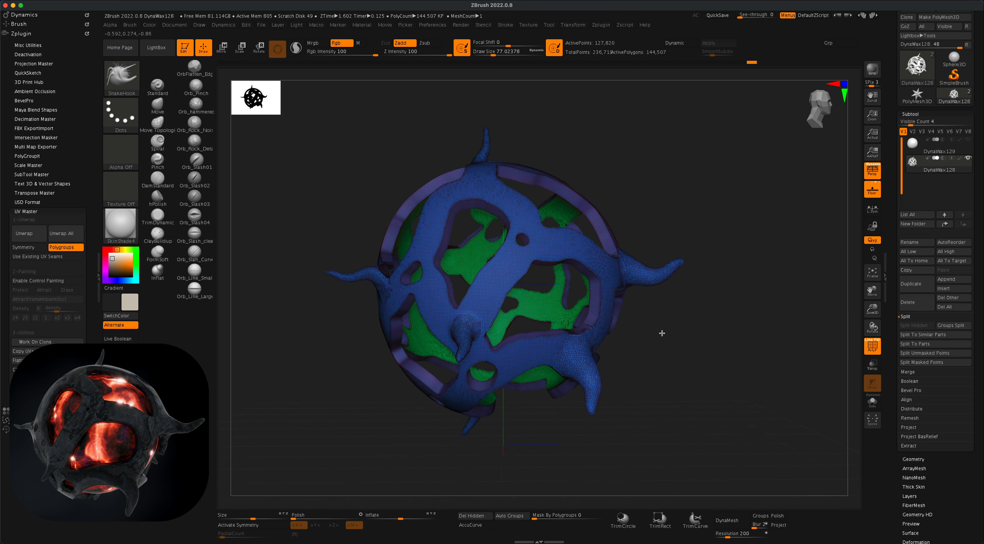
pyautogui.moveTo(630, 181); pyautogui.dragTo(640, 187)
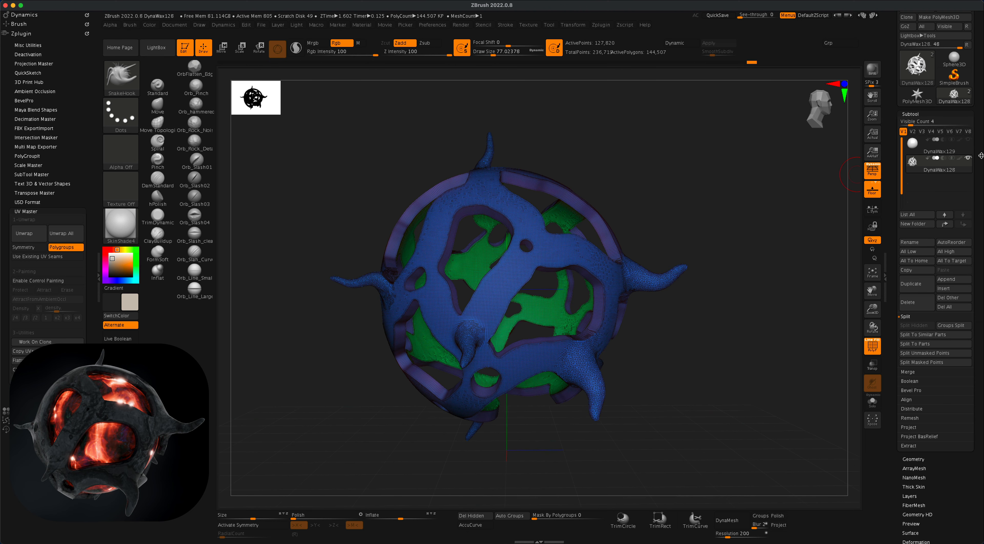
# - Show the inner DynaWax129 sphere again and enable KeepGroups in the horned shell's ZRemesher settings
pyautogui.click(967, 140)
pyautogui.scroll(-5, 952, 375)
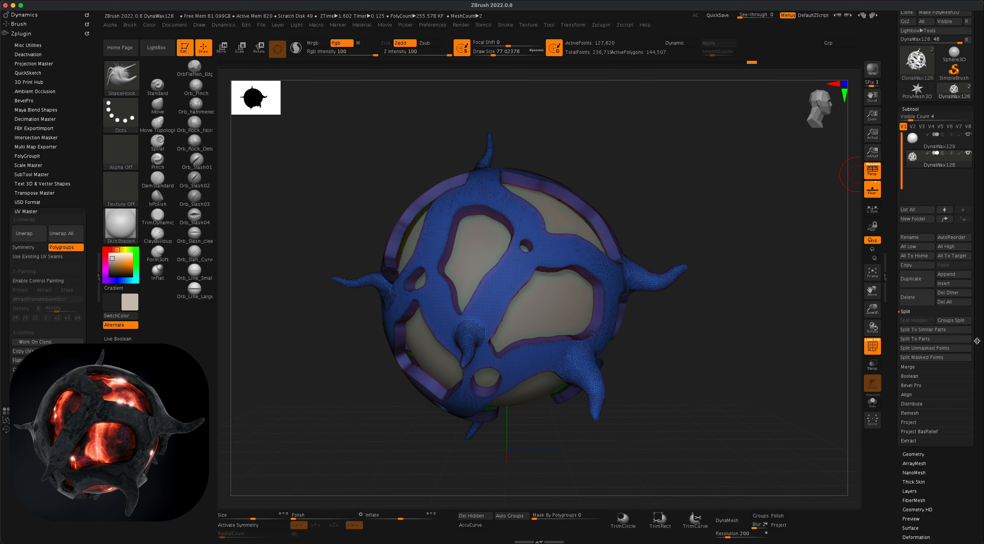
pyautogui.click(913, 391)
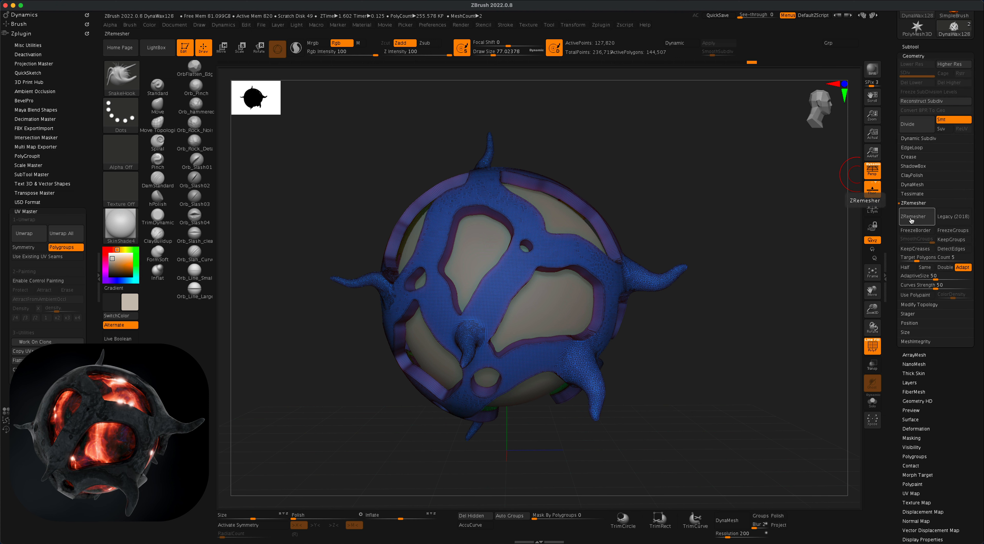
pyautogui.click(955, 240)
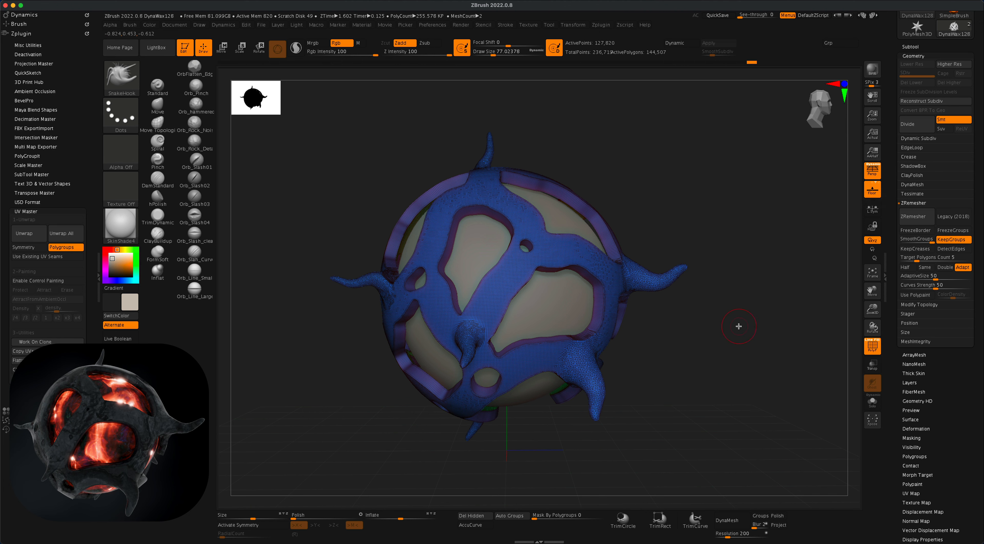
pyautogui.moveTo(738, 326); pyautogui.dragTo(779, 310)
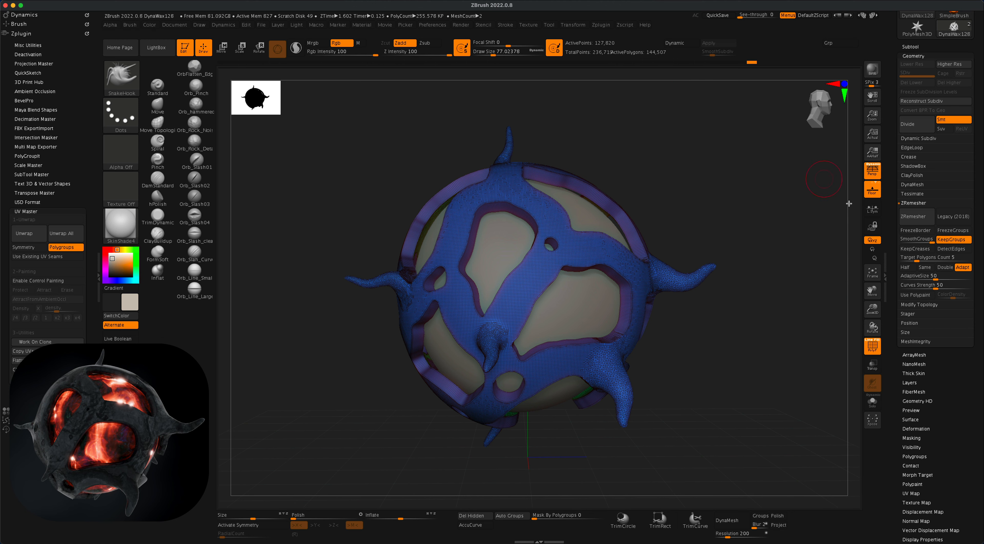
# - Remesh the horned shell with ZRemesher using KeepGroups and a target polygons count of 5, and inspect its new topology
pyautogui.click(916, 221)
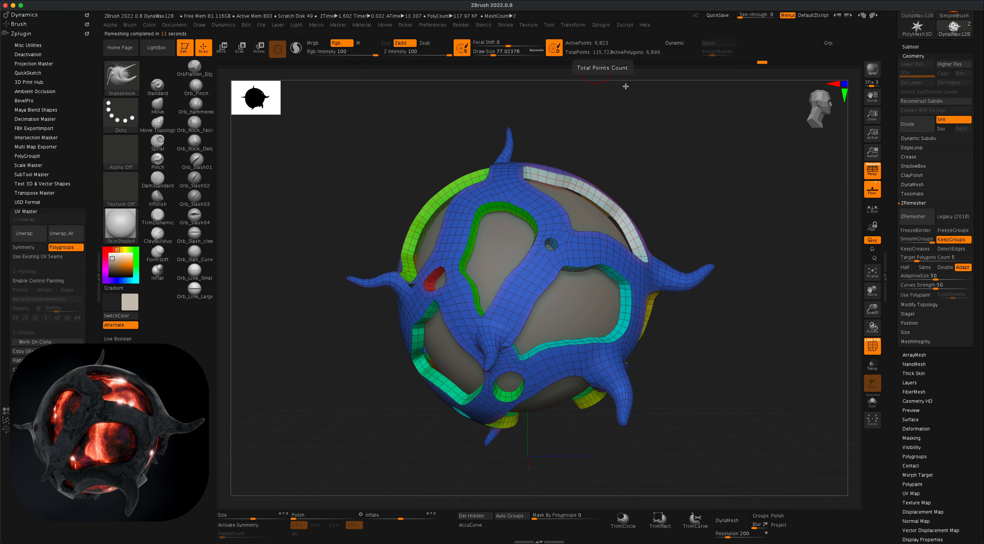
pyautogui.moveTo(607, 88); pyautogui.dragTo(673, 150)
pyautogui.moveTo(696, 201); pyautogui.dragTo(756, 218)
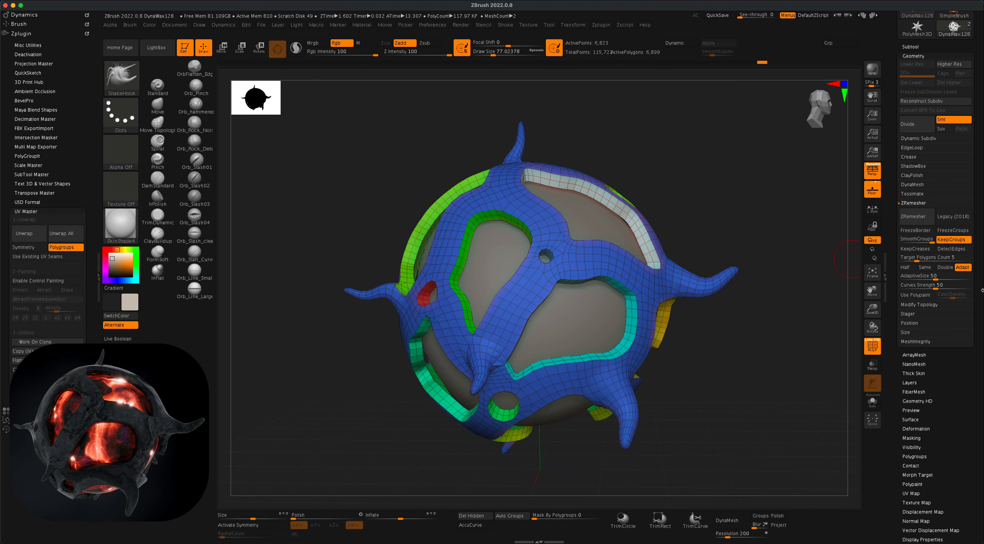
# - Remesh the horned shell once more with ZRemesher's Half option to reduce its polygons
pyautogui.click(909, 269)
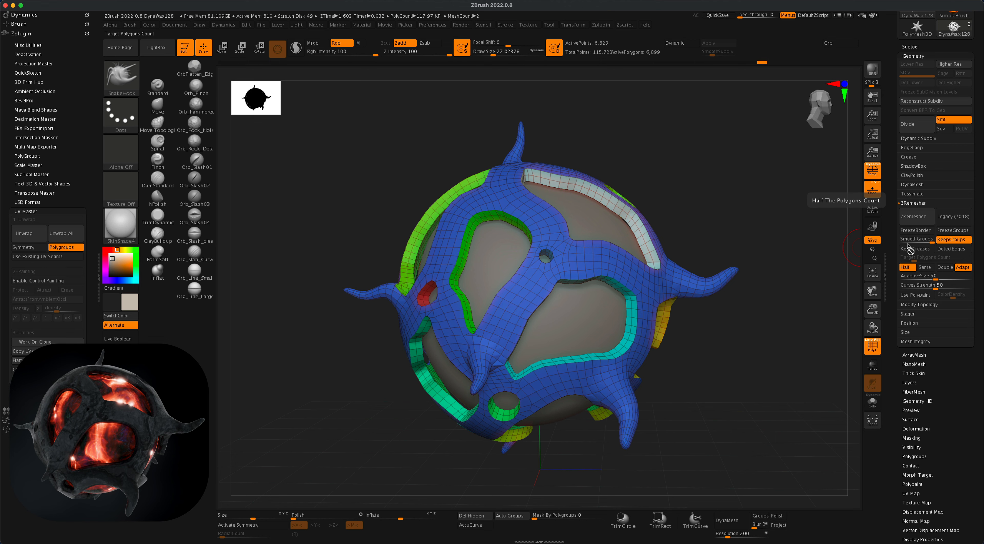
pyautogui.click(913, 216)
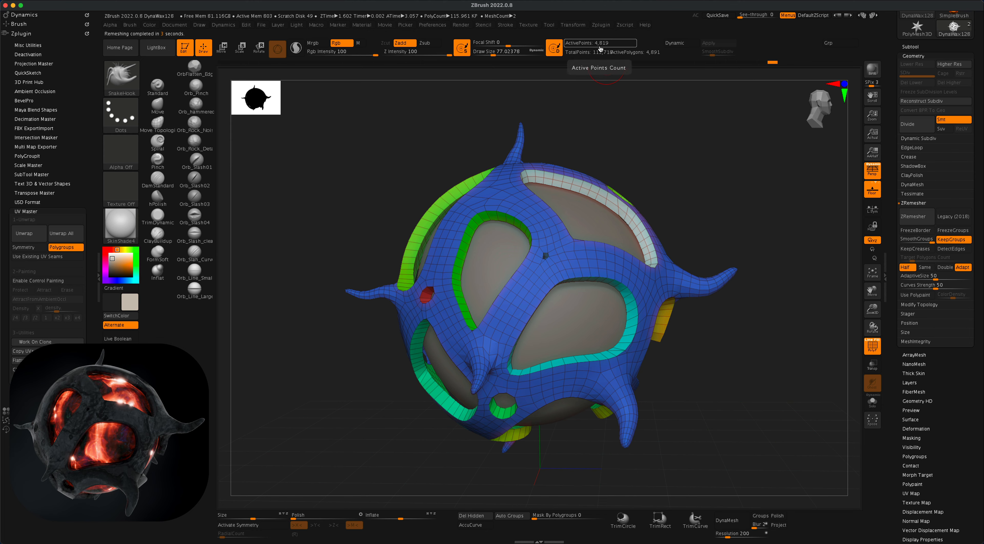
pyautogui.moveTo(654, 152); pyautogui.dragTo(744, 272)
# - Remesh the inner DynaWax129 sphere with ZRemesher at a target polygons count of 1, Adapt off and AdaptiveSize 0
pyautogui.click(910, 47)
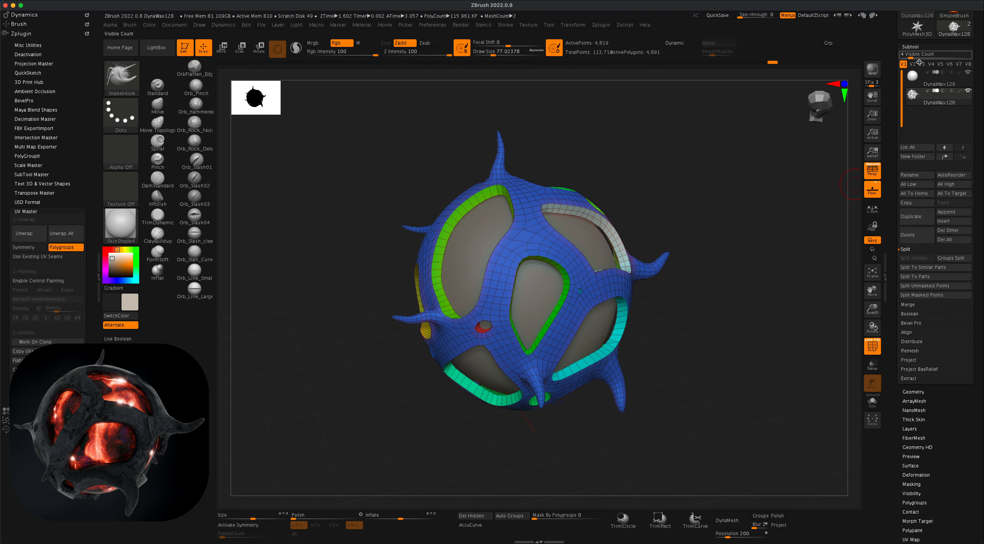
pyautogui.click(939, 78)
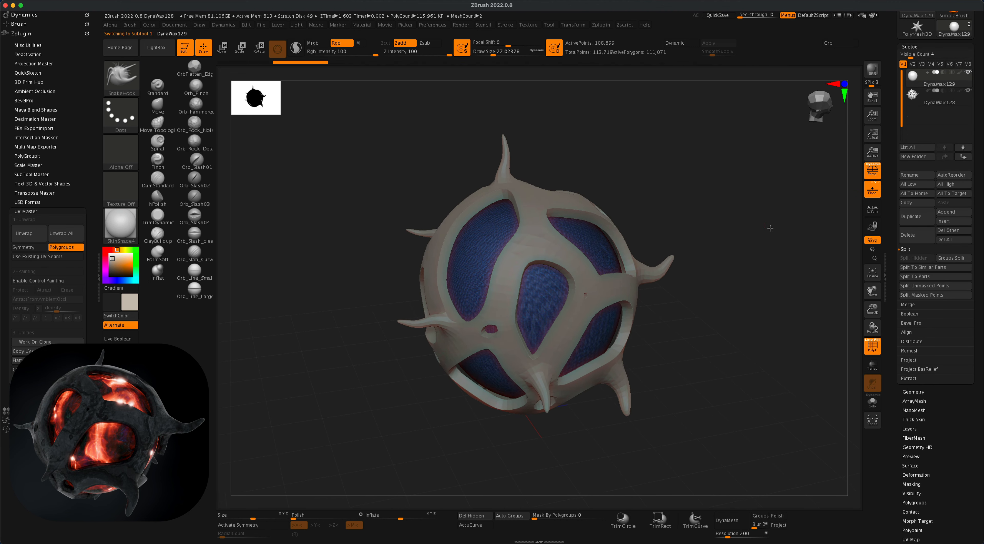
pyautogui.moveTo(764, 241)
pyautogui.mouseDown()
pyautogui.moveTo(757, 262)
pyautogui.moveTo(773, 254)
pyautogui.mouseUp()
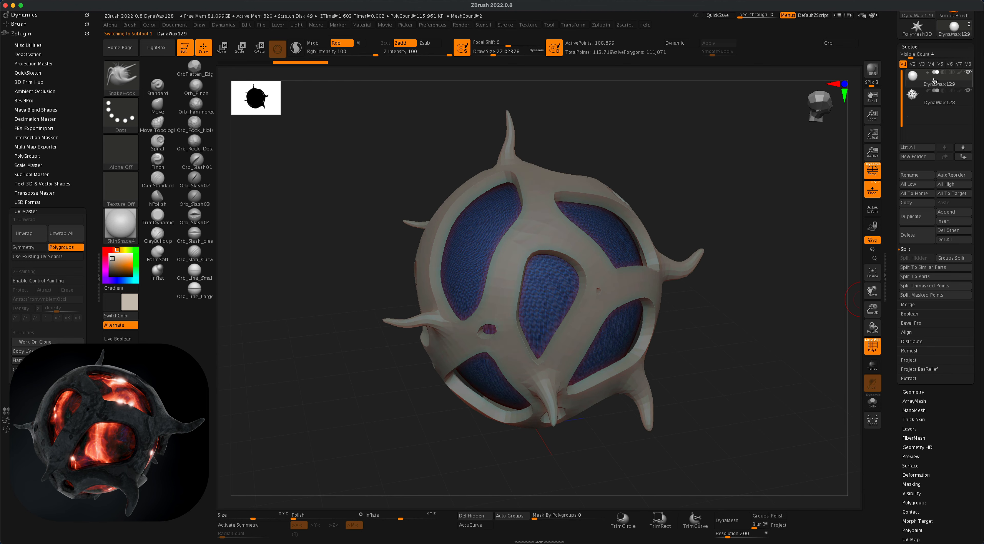
pyautogui.click(913, 392)
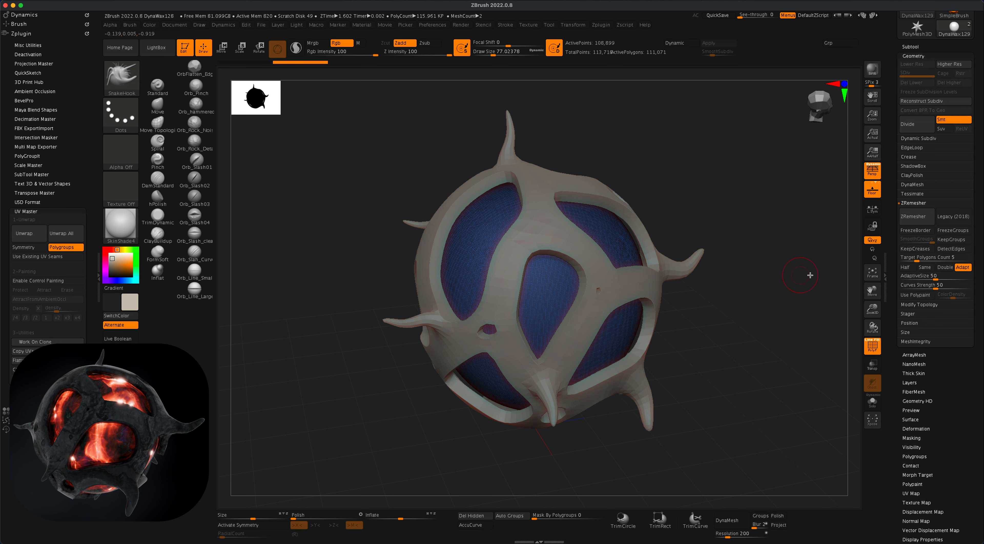
pyautogui.click(936, 258)
pyautogui.click(965, 268)
pyautogui.moveTo(753, 329); pyautogui.dragTo(768, 329)
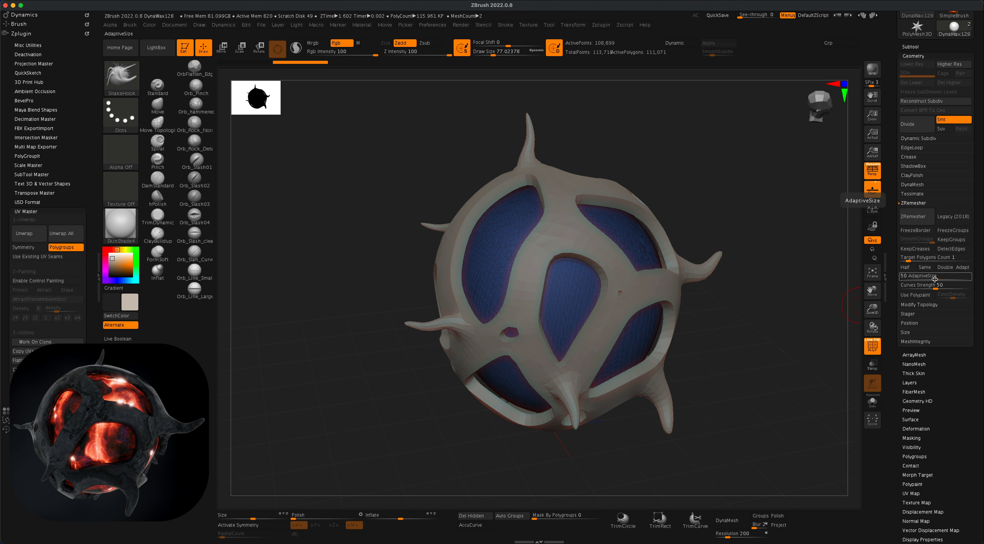
pyautogui.moveTo(934, 277); pyautogui.dragTo(892, 276)
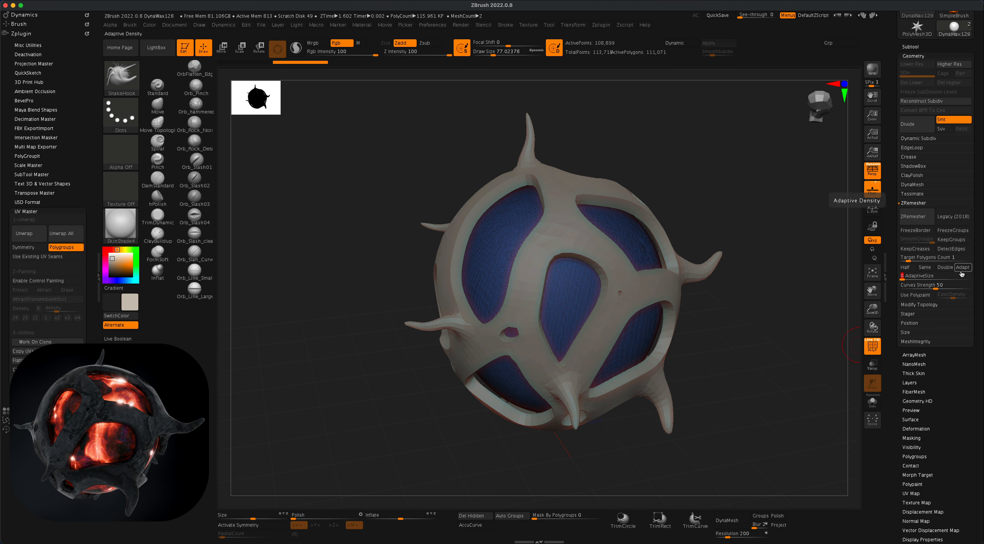
pyautogui.click(915, 216)
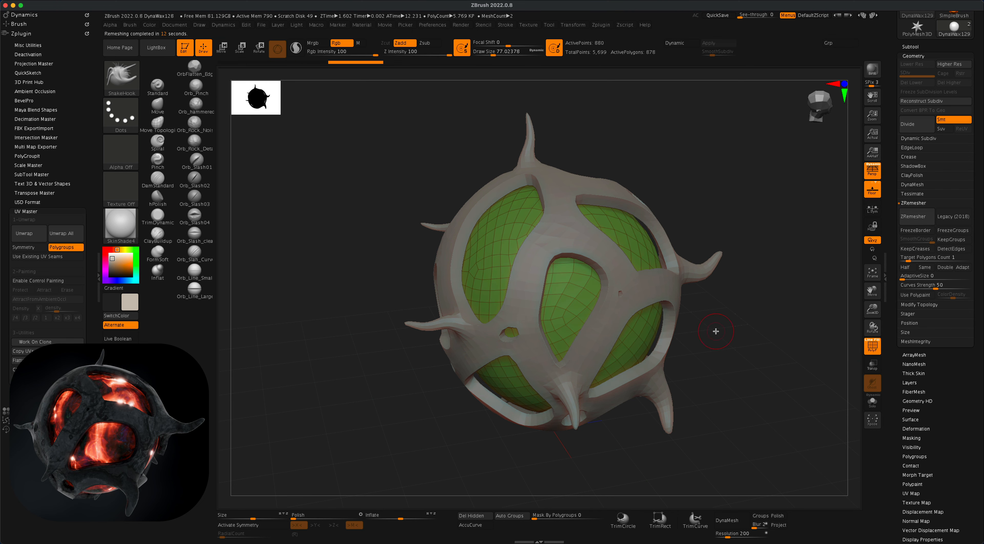
pyautogui.moveTo(716, 331); pyautogui.dragTo(700, 241)
pyautogui.moveTo(712, 287); pyautogui.dragTo(732, 287)
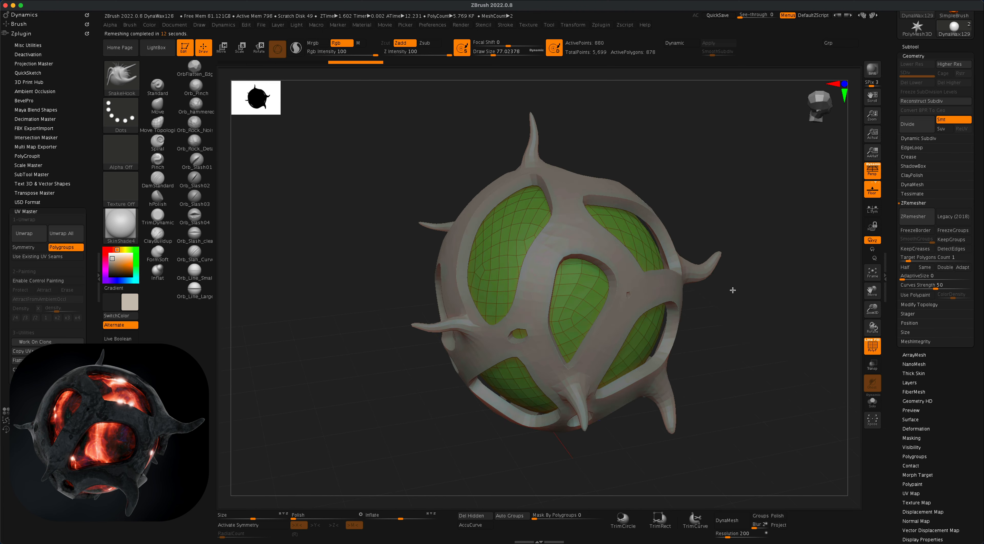
# - Merge the inner sphere down with the horned shell into a single subtool
pyautogui.click(911, 46)
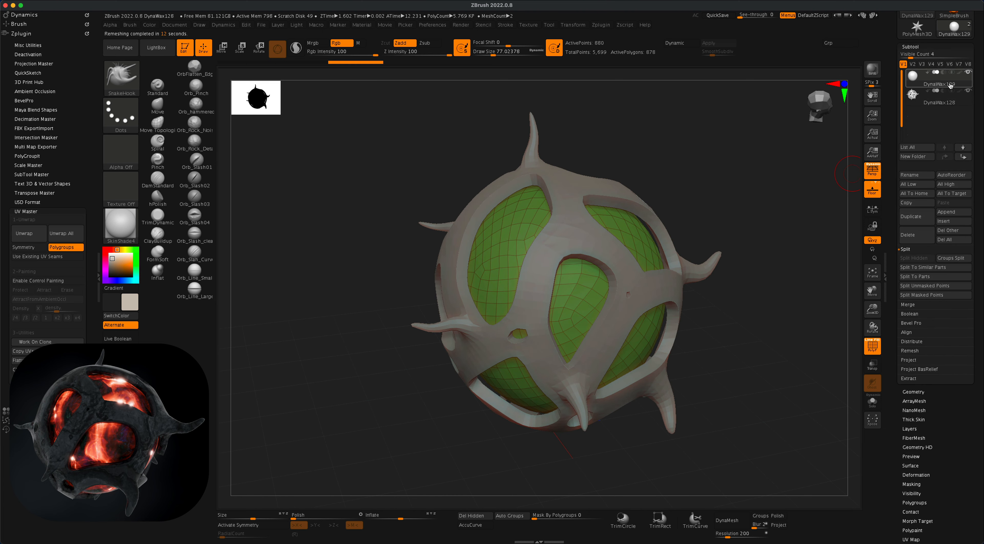
pyautogui.click(918, 305)
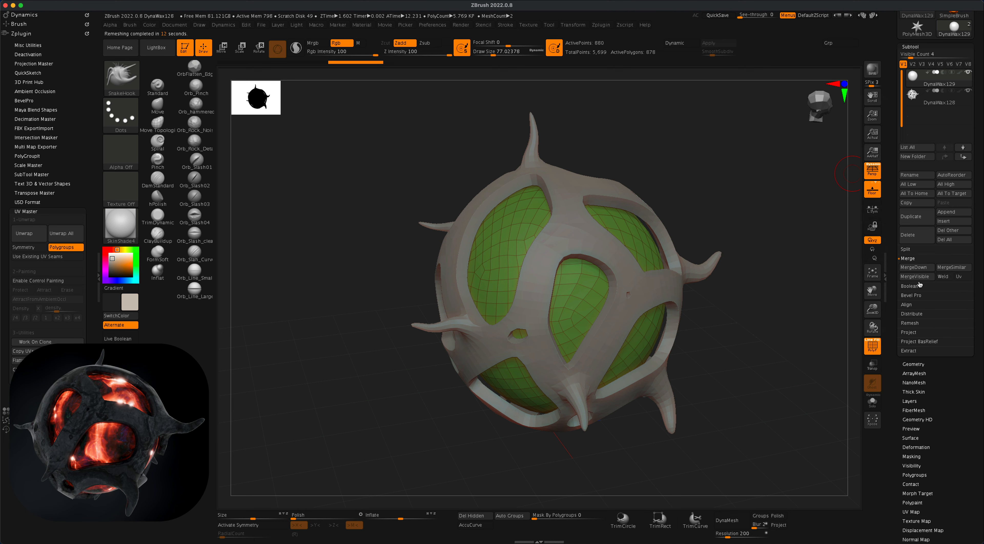
pyautogui.click(918, 269)
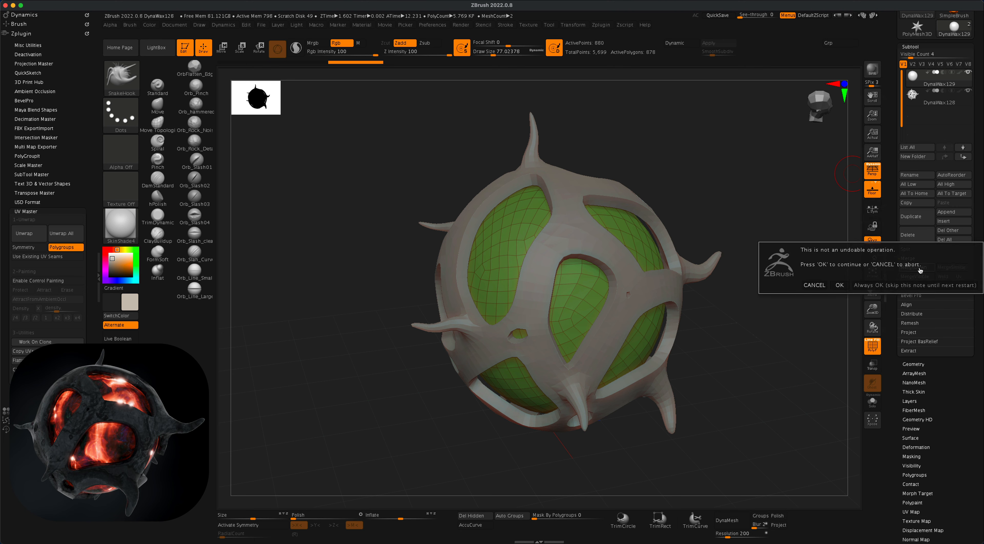
pyautogui.click(840, 285)
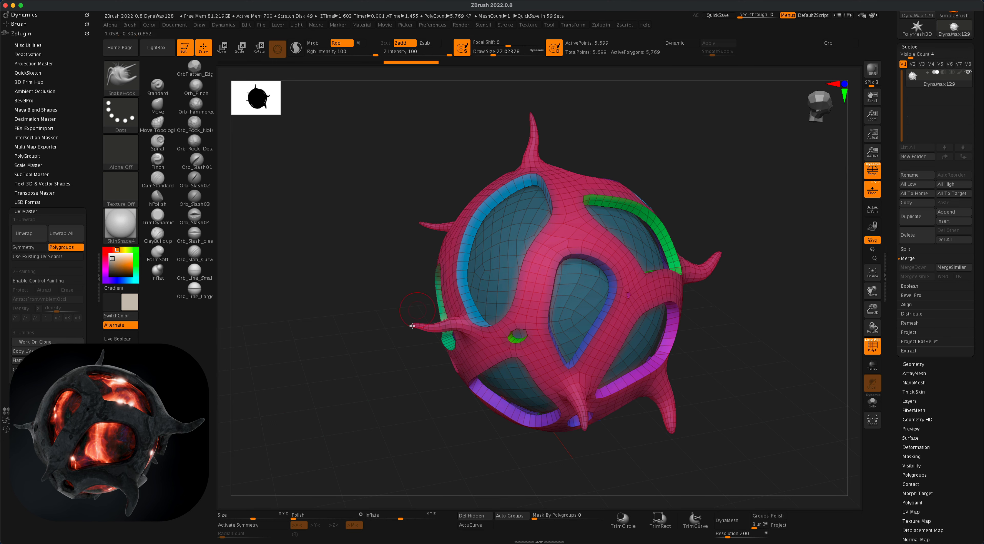
pyautogui.moveTo(412, 325); pyautogui.dragTo(351, 338)
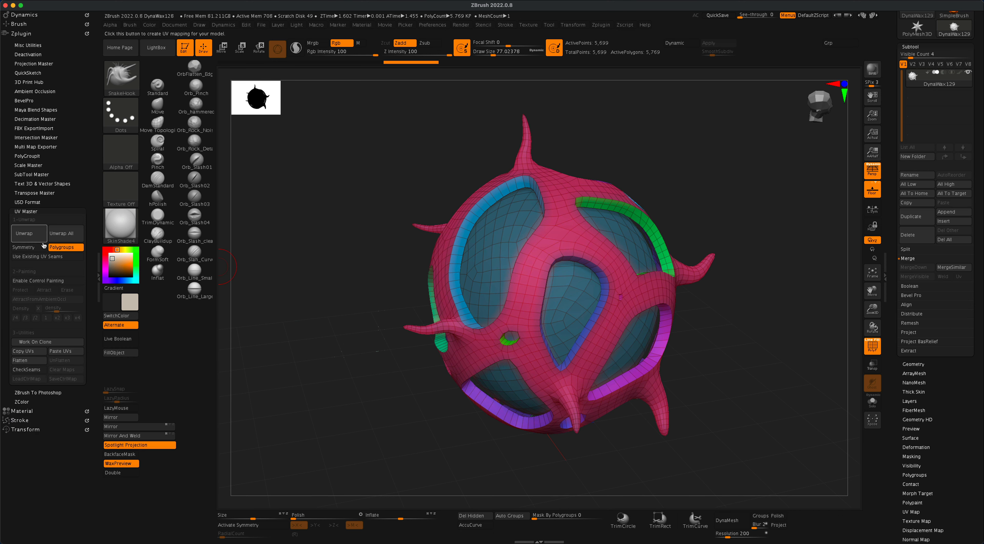
# - Unwrap the merged orb in UV Master with Polygroups enabled and flatten it into its UV layout
pyautogui.click(62, 250)
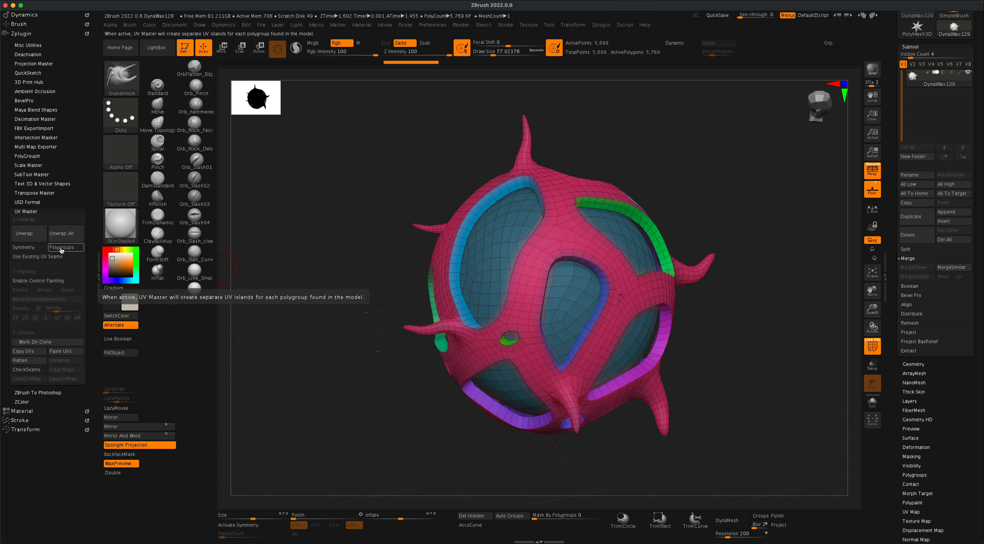
pyautogui.click(61, 250)
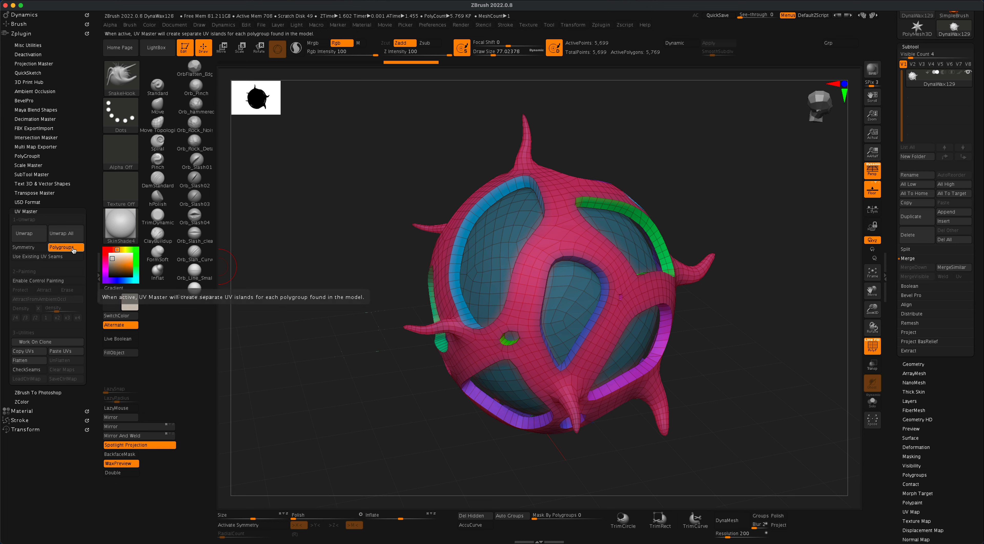
pyautogui.click(34, 235)
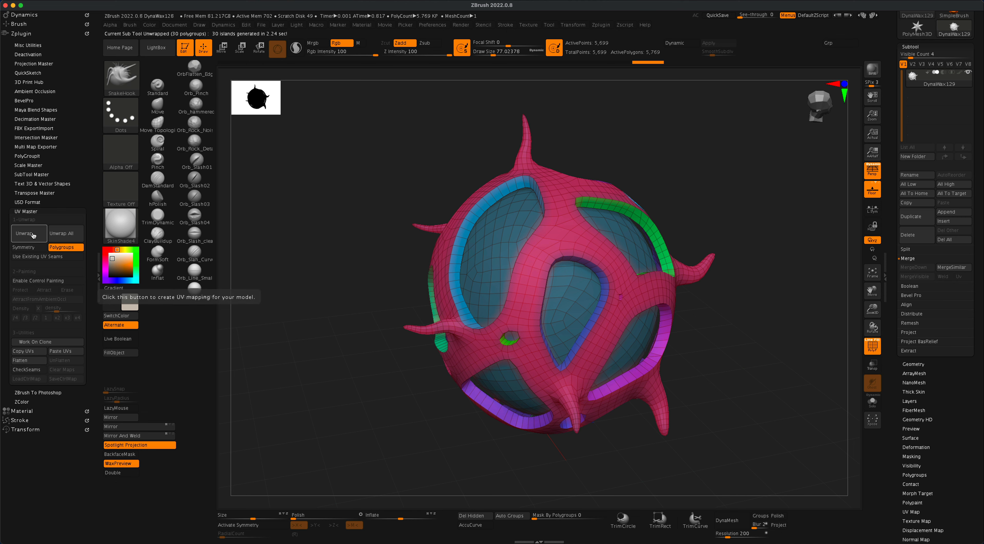
pyautogui.click(37, 361)
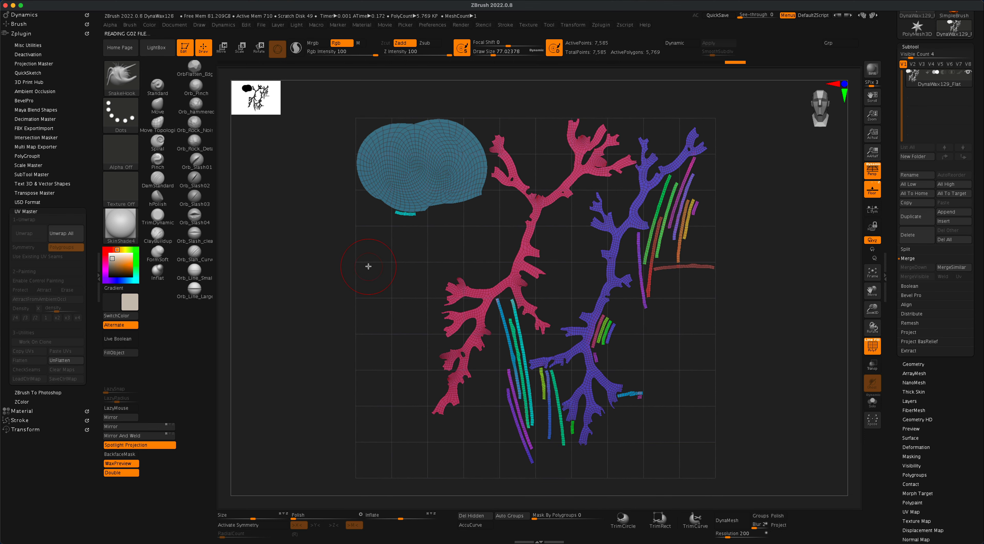
pyautogui.keyDown('alt'); pyautogui.moveTo(369, 267); pyautogui.dragTo(366, 267); pyautogui.keyUp('alt')
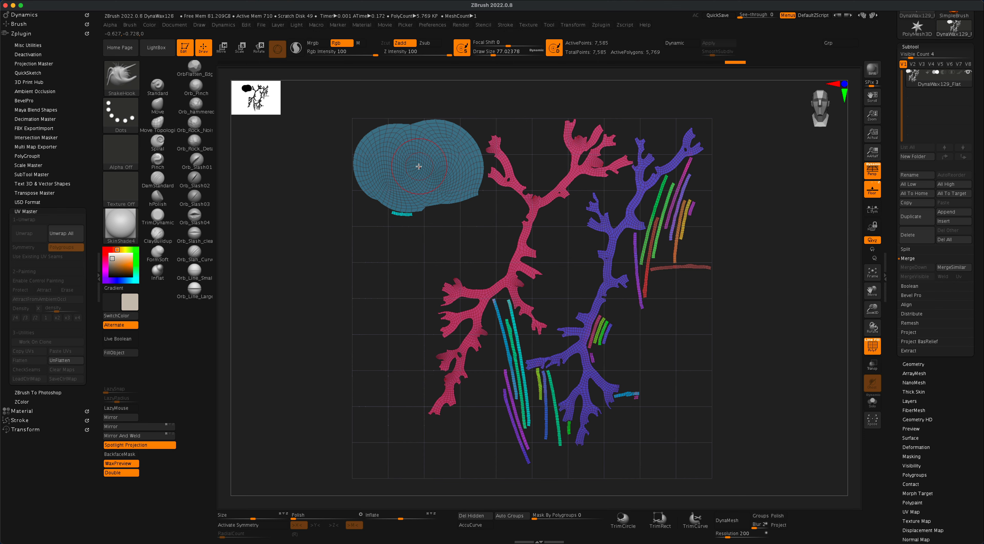
# - Isolate the core's large blue UV island, turn it upright, enlarge it and move it off the grid's left side
pyautogui.moveTo(418, 166); pyautogui.dragTo(441, 204)
pyautogui.press('w')
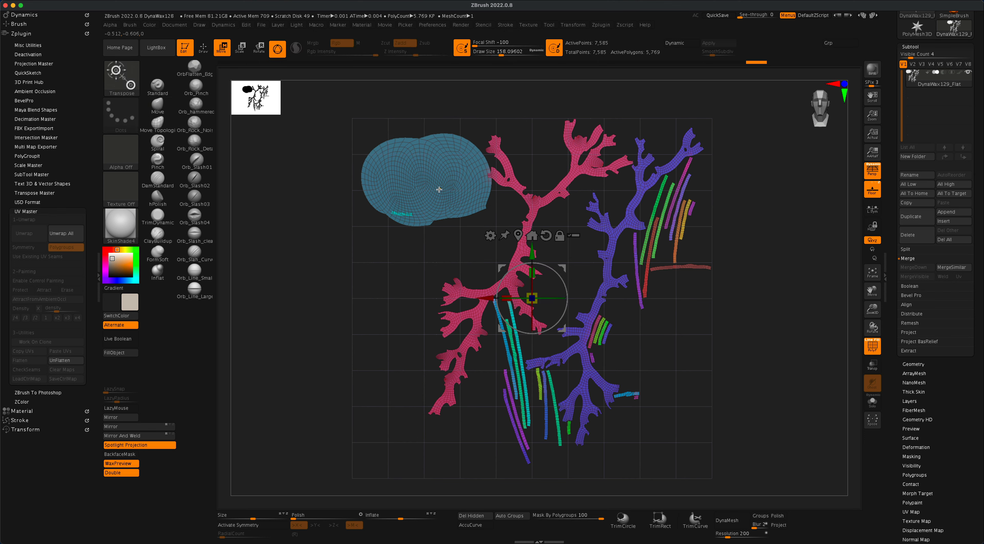
pyautogui.click(439, 189)
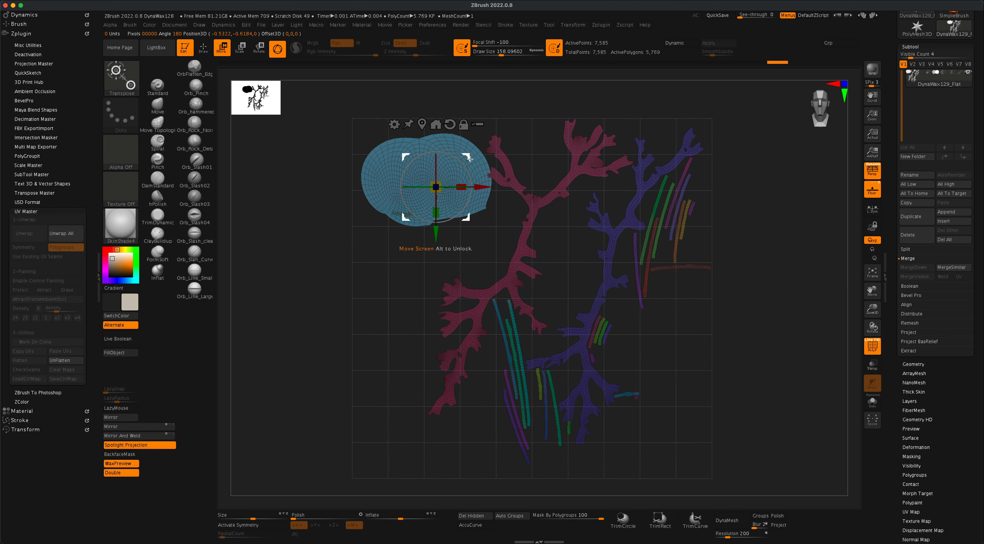
pyautogui.moveTo(470, 158); pyautogui.dragTo(421, 208)
pyautogui.moveTo(442, 242); pyautogui.dragTo(336, 215)
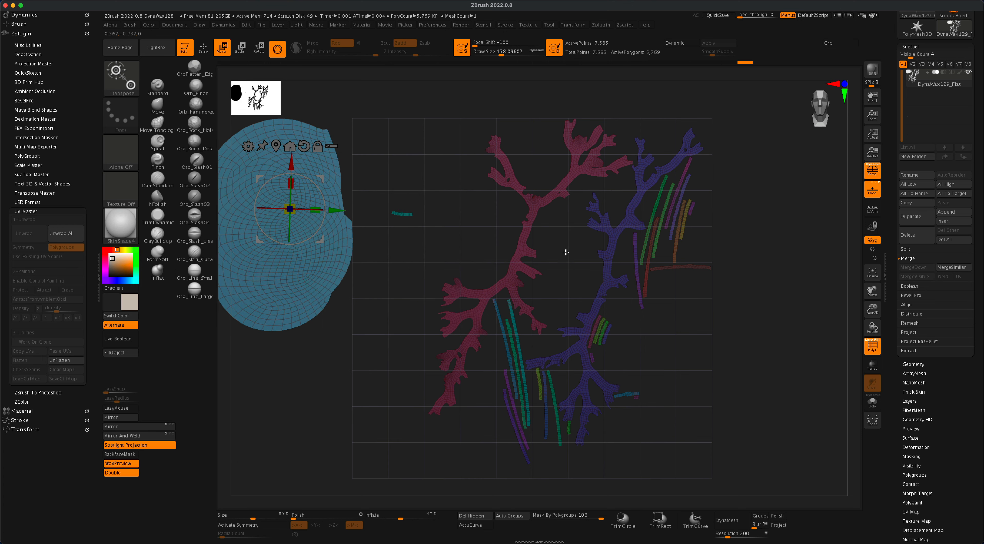
# - Move the red branching shell island past the grid's right edge and the short teal strip to the grid's lower right area
pyautogui.keyDown('ctrl'); pyautogui.click(525, 238); pyautogui.keyUp('ctrl')
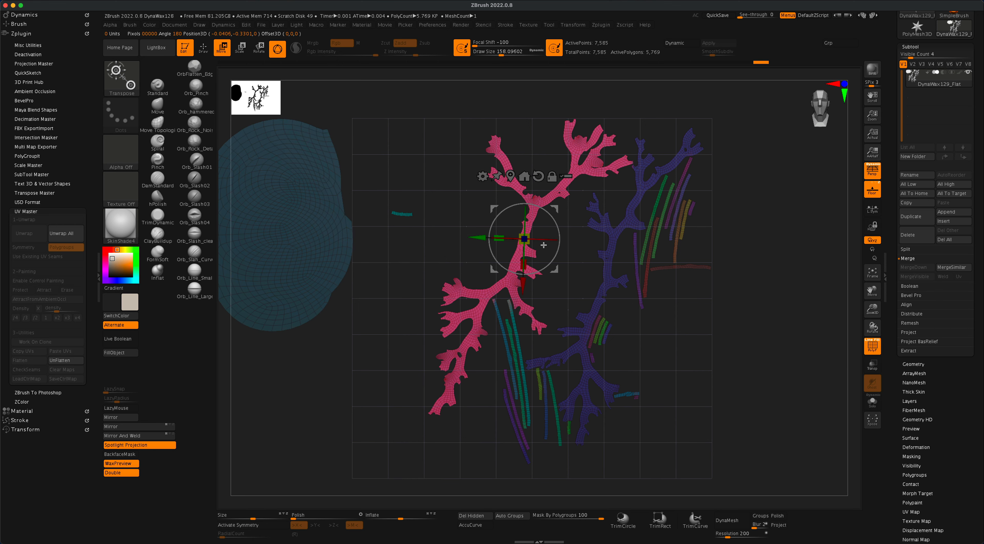
pyautogui.moveTo(556, 210); pyautogui.dragTo(802, 258)
pyautogui.keyDown('ctrl'); pyautogui.click(405, 214); pyautogui.keyUp('ctrl')
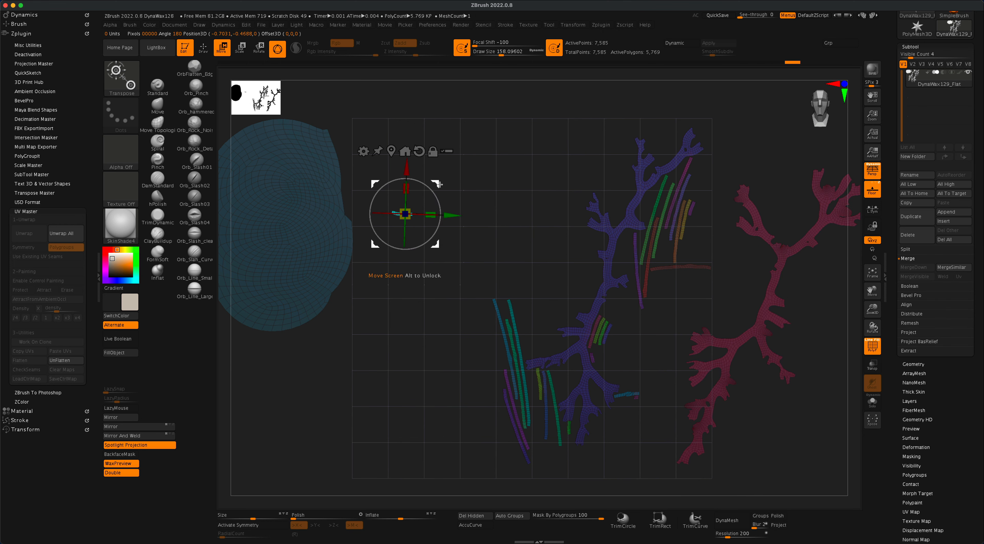
pyautogui.moveTo(437, 183); pyautogui.dragTo(672, 415)
# - Bring the core's large blue UV island back inside the grid's upper left area and scale it up slightly
pyautogui.keyDown('ctrl'); pyautogui.click(318, 235); pyautogui.keyUp('ctrl')
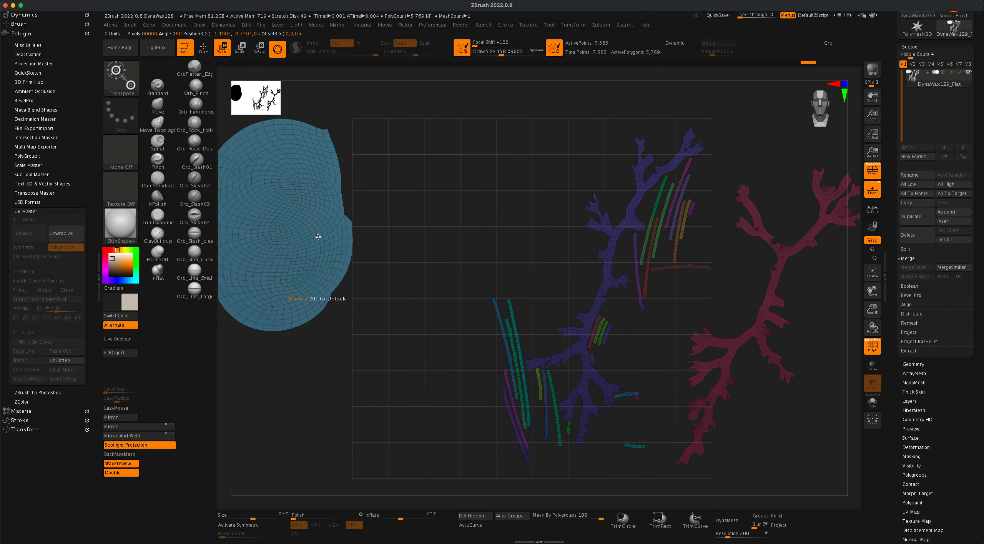
pyautogui.moveTo(353, 206); pyautogui.dragTo(503, 212)
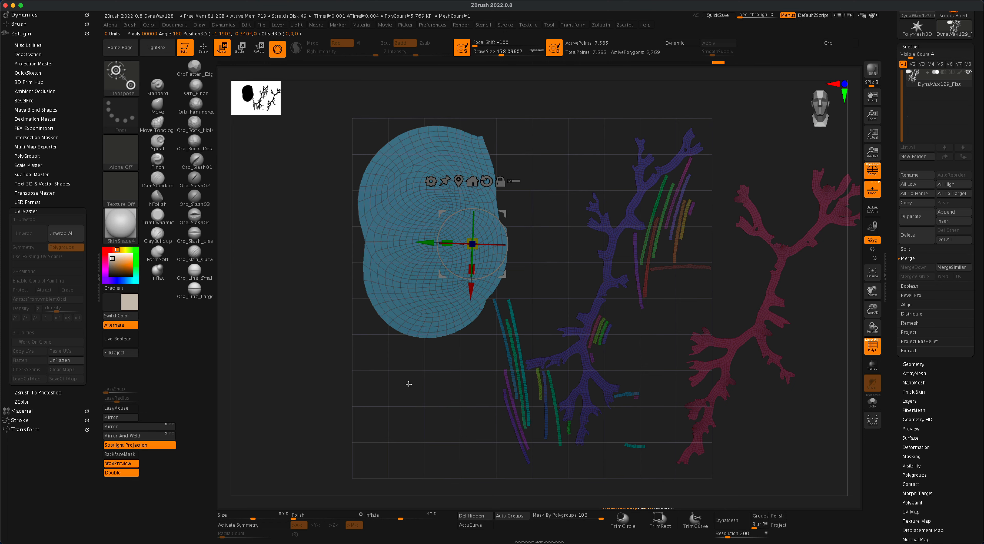
pyautogui.moveTo(409, 383)
pyautogui.mouseDown()
pyautogui.moveTo(505, 340)
pyautogui.moveTo(464, 325)
pyautogui.moveTo(407, 366)
pyautogui.moveTo(435, 377)
pyautogui.moveTo(413, 373)
pyautogui.mouseUp()
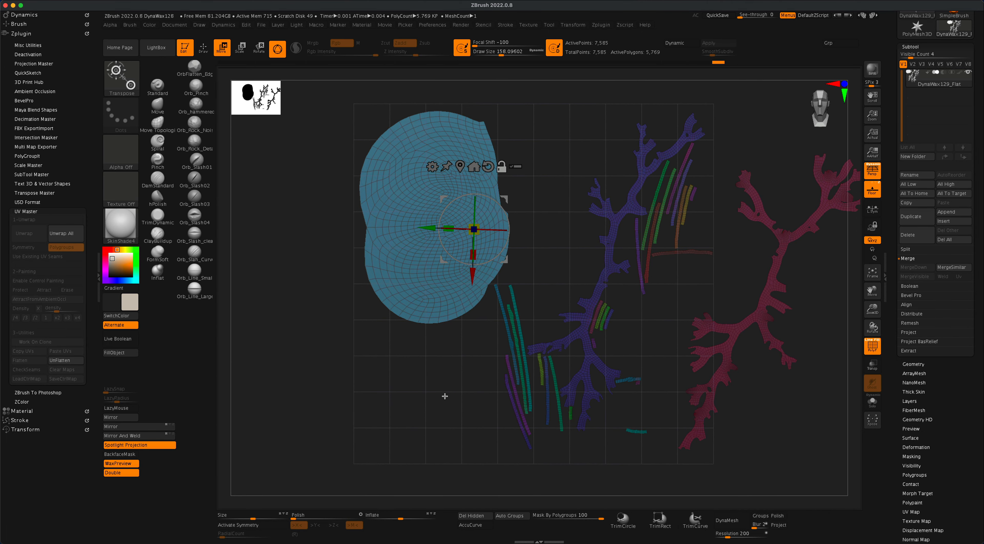
pyautogui.keyDown('alt'); pyautogui.moveTo(444, 396); pyautogui.dragTo(420, 377); pyautogui.keyUp('alt')
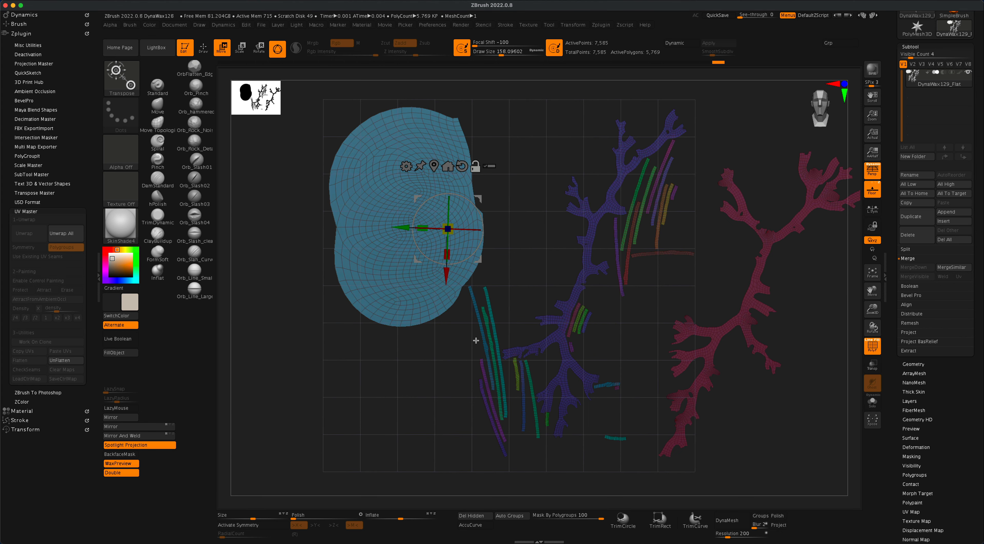
pyautogui.keyDown('alt'); pyautogui.moveTo(471, 336); pyautogui.dragTo(450, 345); pyautogui.keyUp('alt')
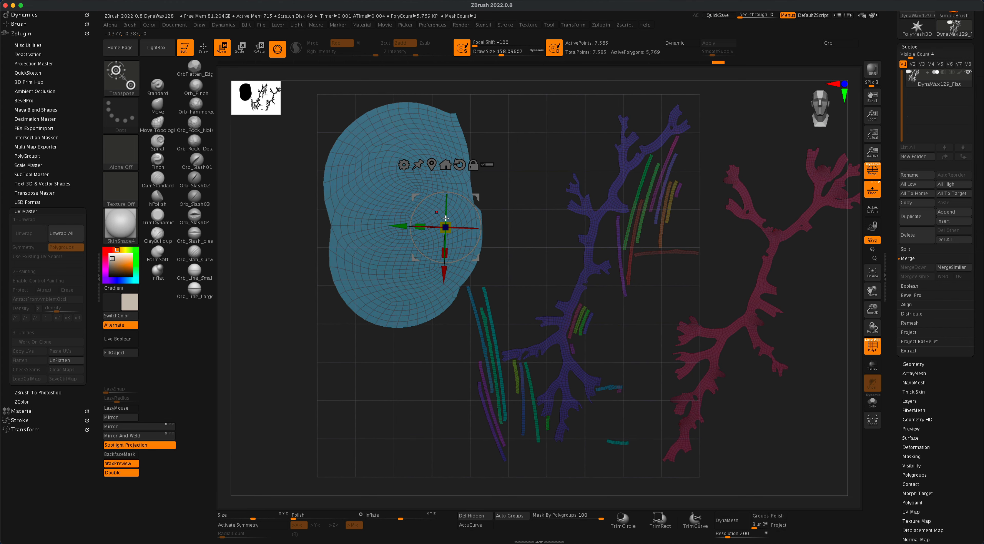
pyautogui.moveTo(478, 201); pyautogui.dragTo(479, 272)
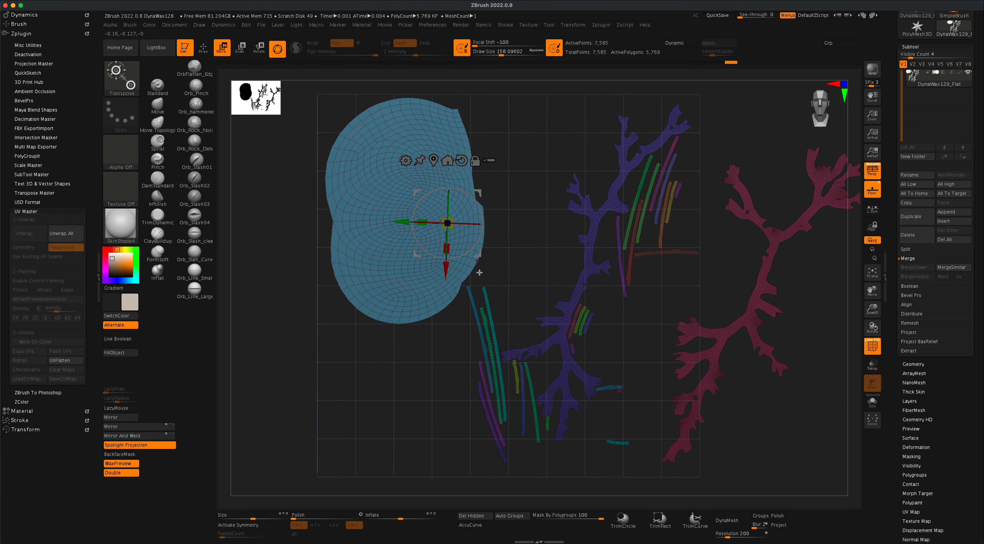
# - Move the long UV strips beside the core island into a row beneath it, in the grid's lower left area
pyautogui.keyDown('ctrl'); pyautogui.click(480, 332); pyautogui.keyUp('ctrl')
pyautogui.moveTo(510, 302); pyautogui.dragTo(352, 389)
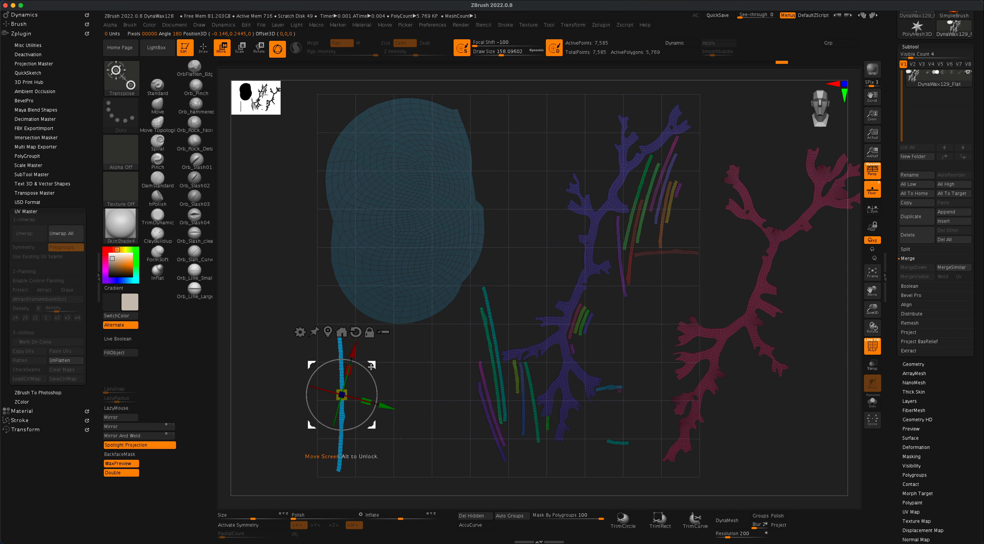
pyautogui.keyDown('ctrl'); pyautogui.click(495, 353); pyautogui.keyUp('ctrl')
pyautogui.moveTo(524, 324); pyautogui.dragTo(383, 365)
pyautogui.keyDown('ctrl'); pyautogui.click(493, 421); pyautogui.keyUp('ctrl')
pyautogui.moveTo(522, 391); pyautogui.dragTo(409, 348)
pyautogui.keyDown('ctrl'); pyautogui.click(516, 376); pyautogui.keyUp('ctrl')
pyautogui.moveTo(545, 347); pyautogui.dragTo(392, 321)
pyautogui.keyDown('ctrl'); pyautogui.click(572, 348); pyautogui.keyUp('ctrl')
pyautogui.moveTo(602, 318); pyautogui.dragTo(431, 324)
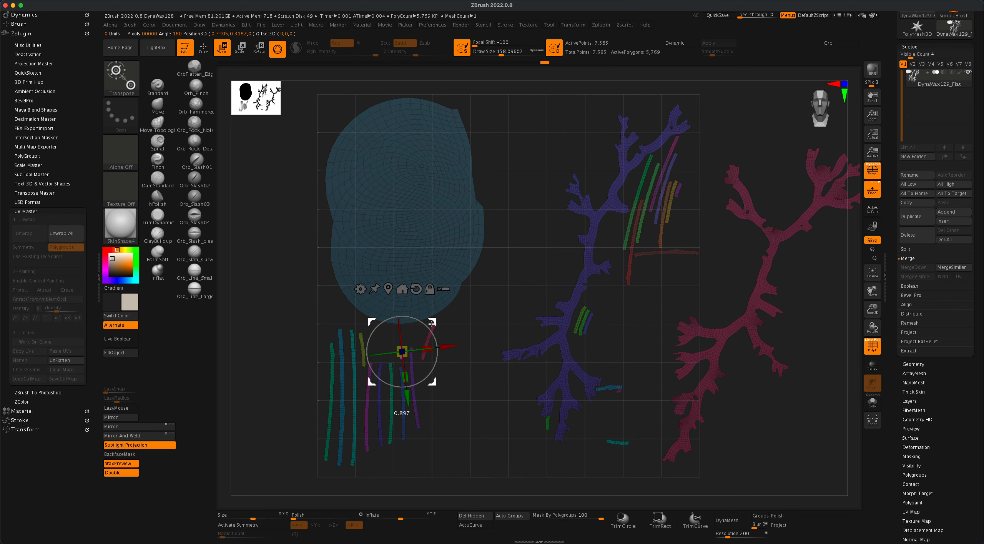
# - Place the remaining short and slanted UV strips in the free spaces beneath the core island and along its inner side
pyautogui.keyDown('ctrl'); pyautogui.click(615, 443); pyautogui.keyUp('ctrl')
pyautogui.moveTo(645, 414); pyautogui.dragTo(416, 427)
pyautogui.keyDown('ctrl'); pyautogui.click(589, 320); pyautogui.keyUp('ctrl')
pyautogui.moveTo(619, 292); pyautogui.dragTo(442, 415)
pyautogui.keyDown('ctrl'); pyautogui.click(627, 239); pyautogui.keyUp('ctrl')
pyautogui.moveTo(658, 210); pyautogui.dragTo(608, 182)
pyautogui.keyDown('ctrl'); pyautogui.click(654, 199); pyautogui.keyUp('ctrl')
pyautogui.moveTo(685, 178); pyautogui.dragTo(495, 356)
pyautogui.keyDown('ctrl'); pyautogui.click(665, 208); pyautogui.keyUp('ctrl')
pyautogui.moveTo(697, 187); pyautogui.dragTo(504, 389)
pyautogui.keyDown('ctrl'); pyautogui.click(678, 190); pyautogui.keyUp('ctrl')
pyautogui.moveTo(710, 168); pyautogui.dragTo(536, 409)
# - Bring the red branching shell island inside the grid's right half beside the purple one, and clear the mask from the UV layout
pyautogui.keyDown('ctrl'); pyautogui.click(716, 339); pyautogui.keyUp('ctrl')
pyautogui.moveTo(748, 316); pyautogui.dragTo(653, 312)
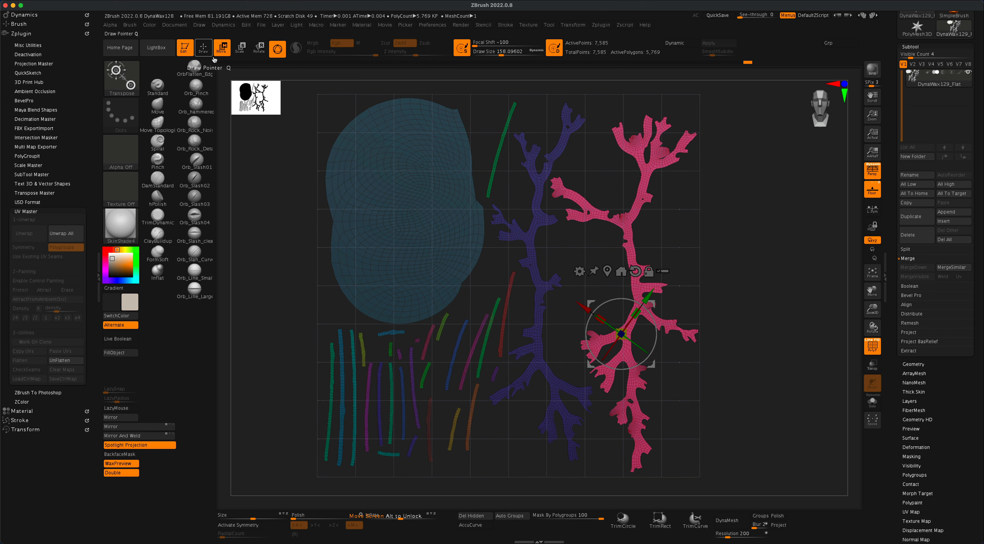
pyautogui.click(203, 47)
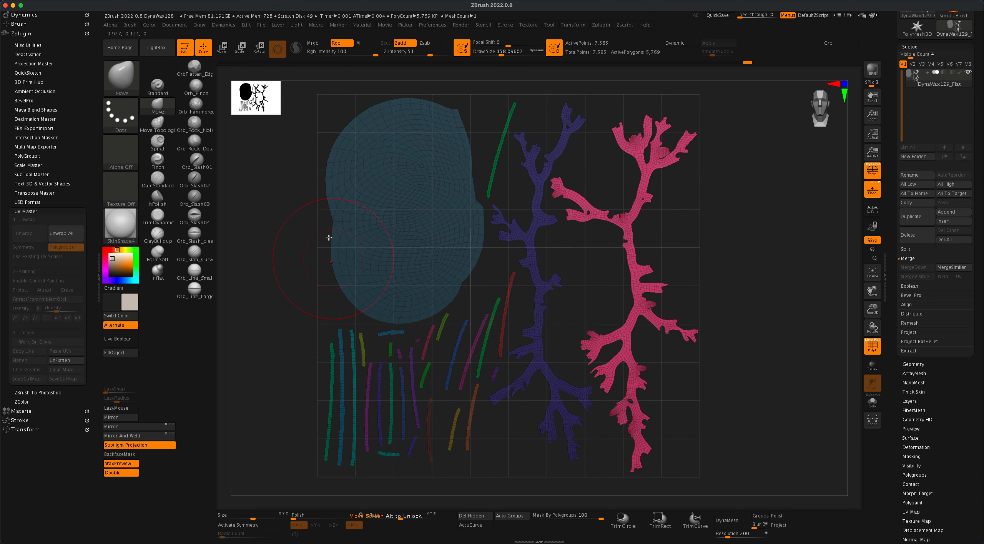
pyautogui.click(226, 54)
pyautogui.moveTo(307, 274)
pyautogui.keyDown('alt'); pyautogui.mouseDown()
pyautogui.moveTo(307, 262)
pyautogui.moveTo(314, 270)
pyautogui.mouseUp(); pyautogui.keyUp('alt')
pyautogui.keyDown('ctrl'); pyautogui.moveTo(294, 211); pyautogui.dragTo(321, 248); pyautogui.keyUp('ctrl')
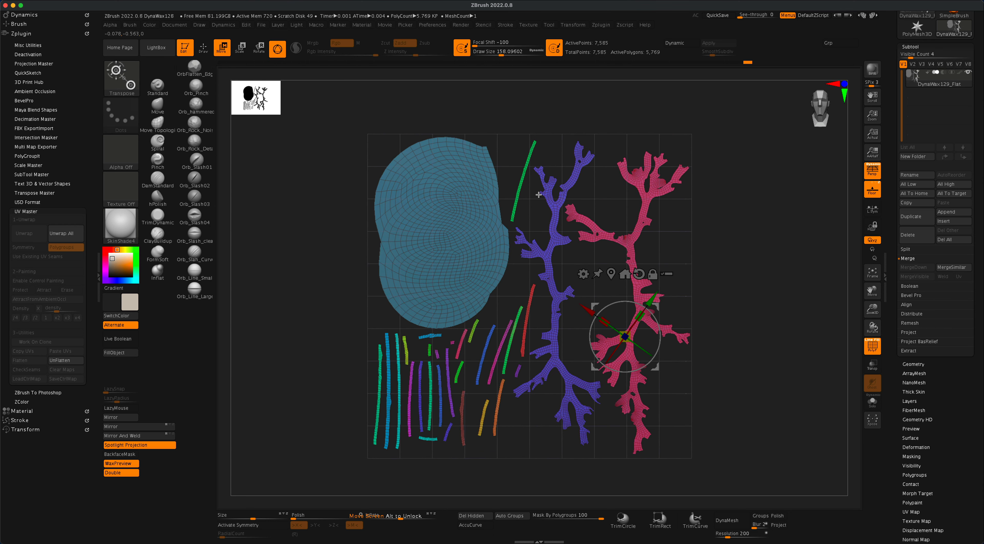
pyautogui.click(203, 48)
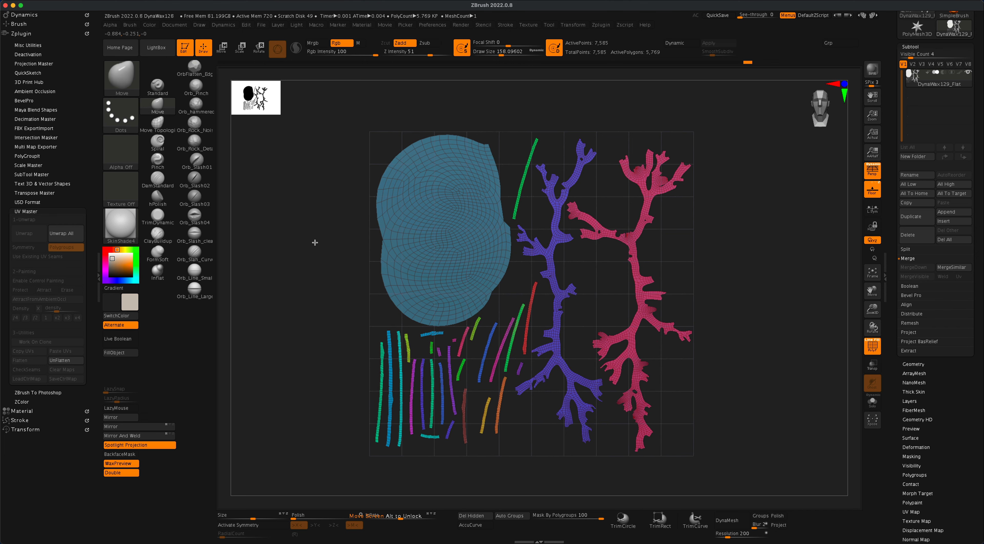
pyautogui.moveTo(758, 356)
pyautogui.keyDown('alt'); pyautogui.mouseDown()
pyautogui.moveTo(722, 354)
pyautogui.moveTo(709, 317)
pyautogui.mouseUp(); pyautogui.keyUp('alt')
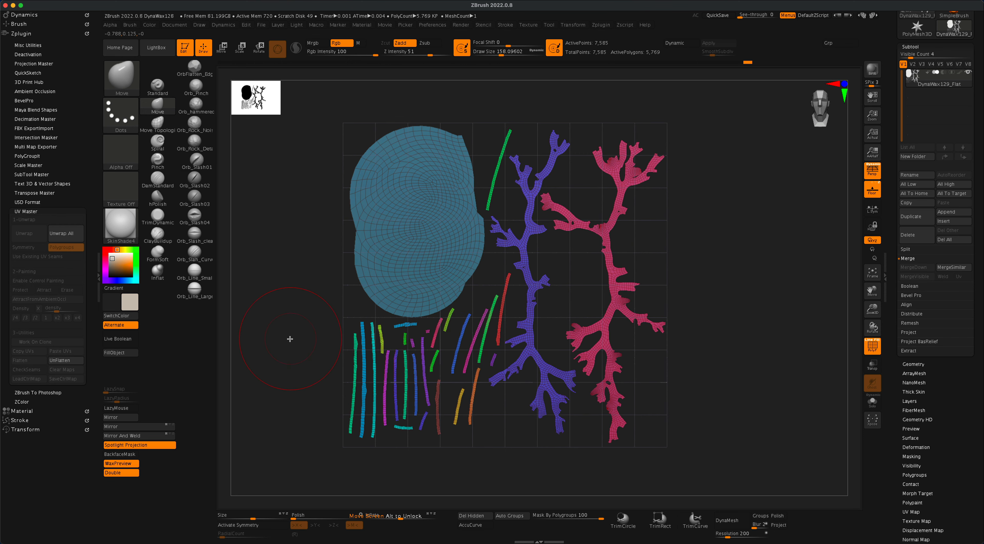
# - Unflatten the UV layout back into the 3D orb and check the model from several sides
pyautogui.click(78, 362)
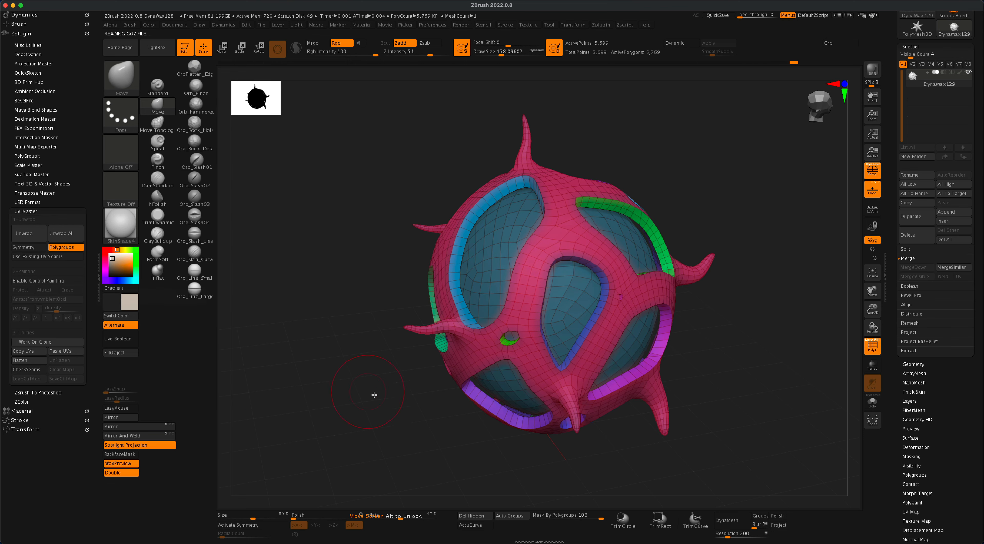
pyautogui.moveTo(416, 399); pyautogui.dragTo(399, 294)
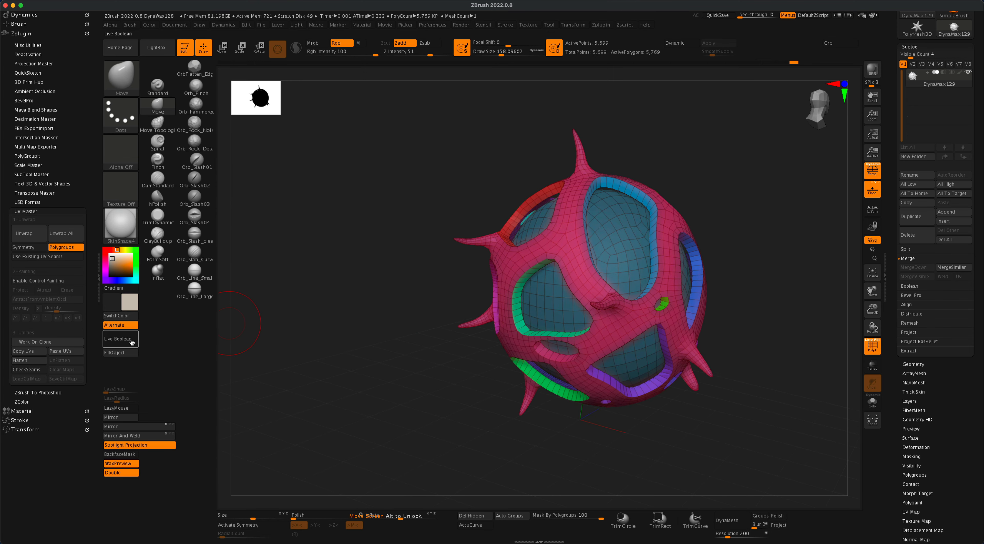
pyautogui.moveTo(363, 367)
pyautogui.mouseDown()
pyautogui.moveTo(727, 377)
pyautogui.moveTo(717, 377)
pyautogui.moveTo(727, 386)
pyautogui.moveTo(718, 395)
pyautogui.mouseUp()
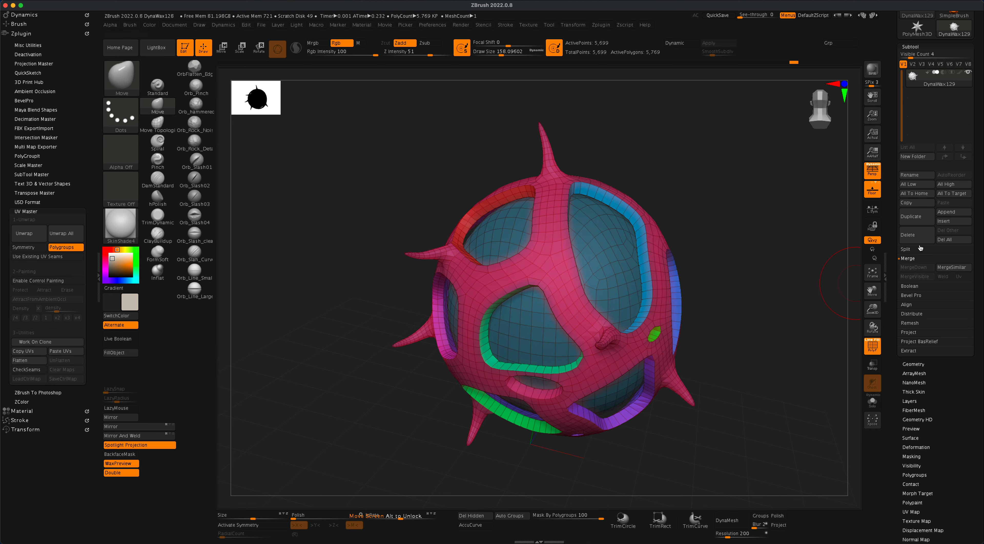
# - Export the visible orb as Planet.fbx into the Planet folder, replacing the existing file, with FBX 2020, Maya Y Up and embedded maps
pyautogui.moveTo(979, 150); pyautogui.dragTo(979, 264)
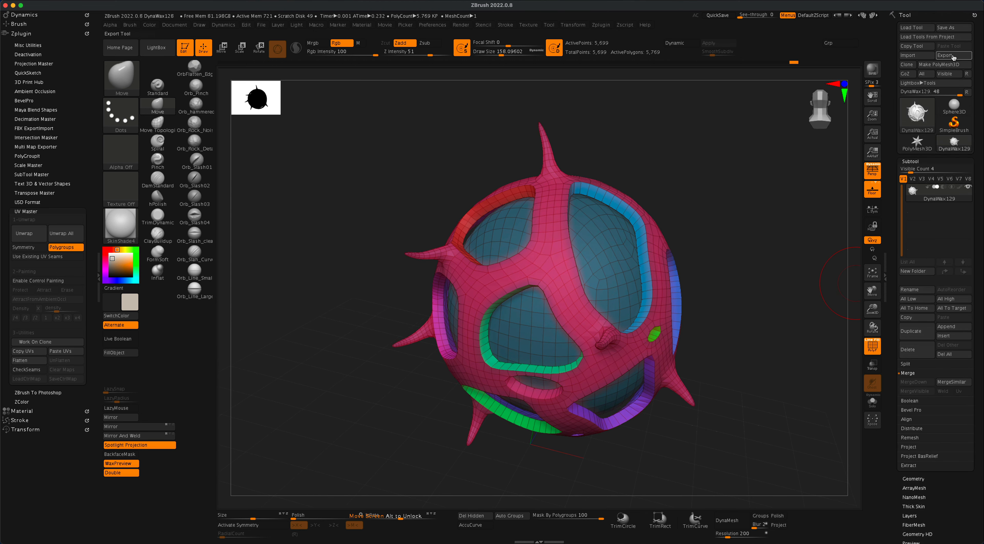
pyautogui.click(953, 55)
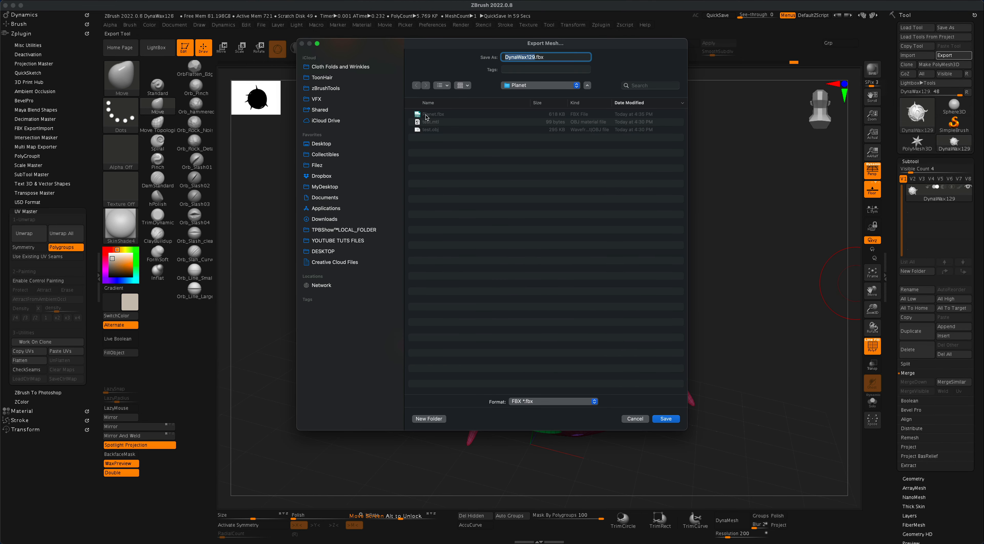
pyautogui.click(426, 115)
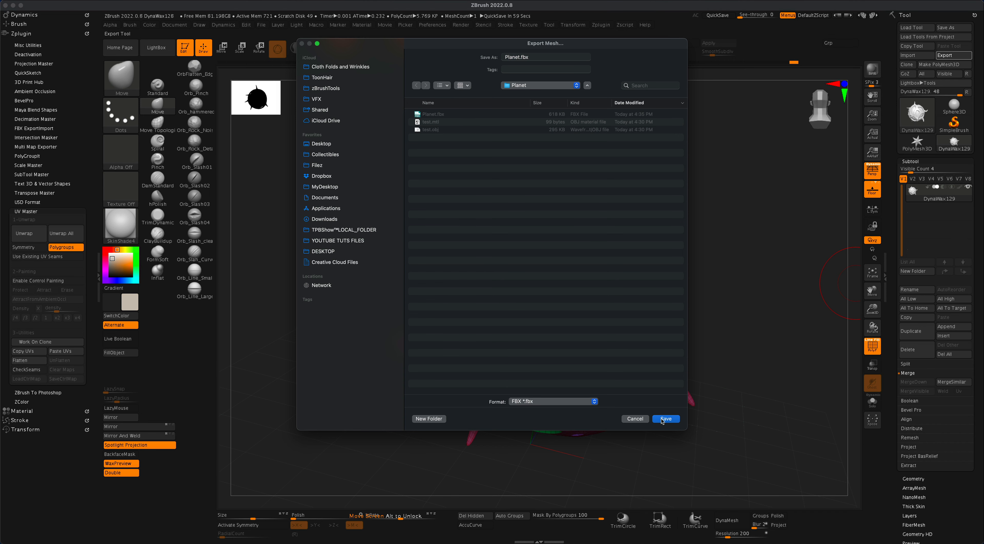
pyautogui.click(664, 419)
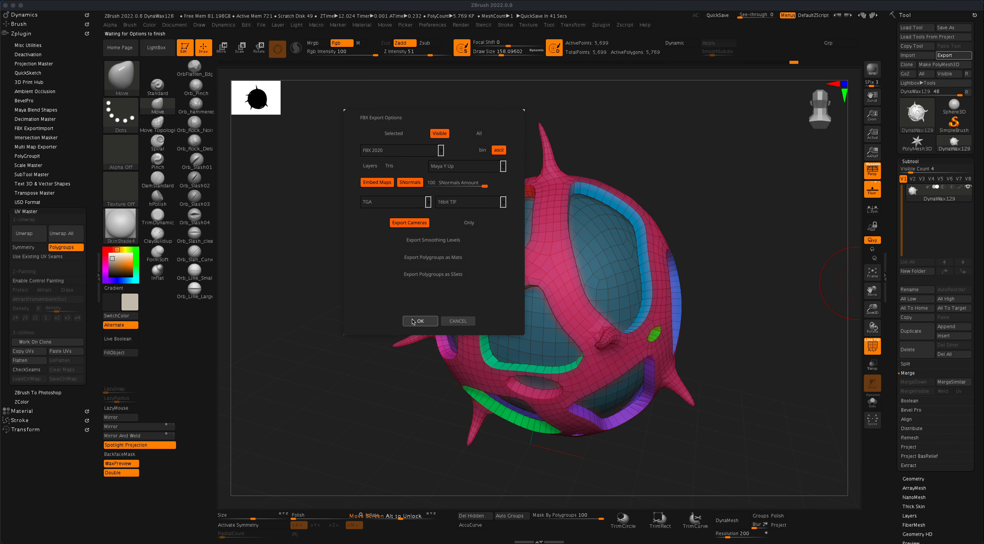
pyautogui.click(415, 321)
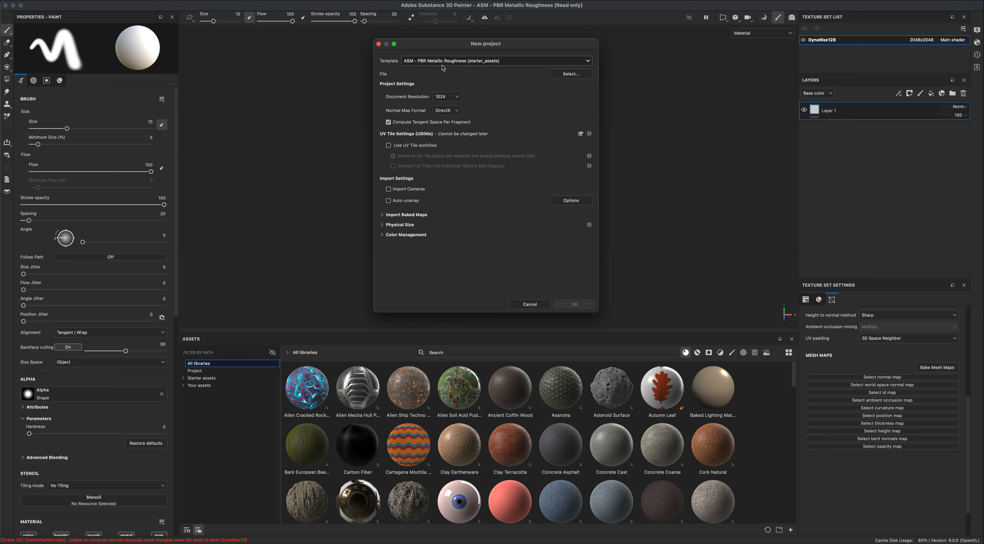
# - In Adobe Substance 3D Painter, create a new project from Planet.fbx with a document resolution of 2048
pyautogui.click(444, 97)
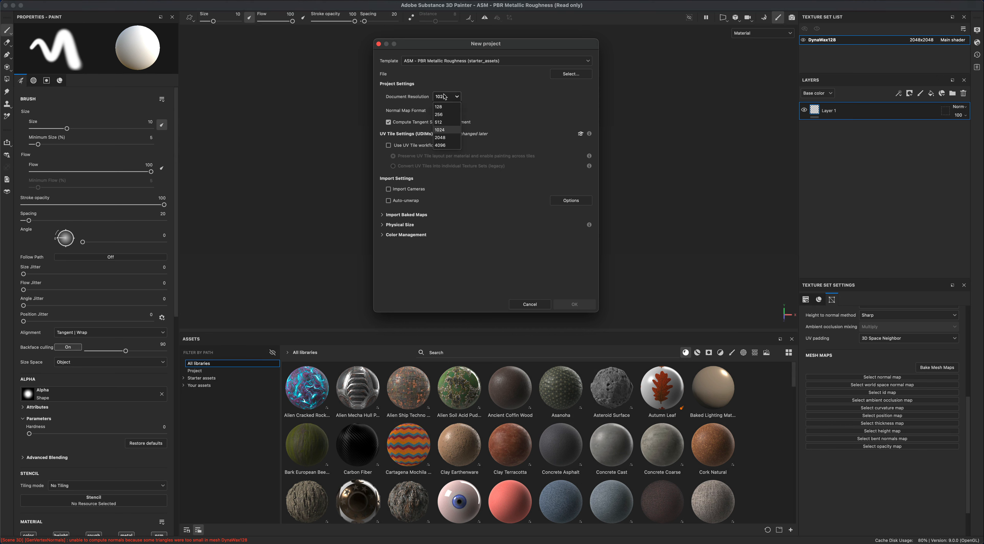
pyautogui.click(445, 142)
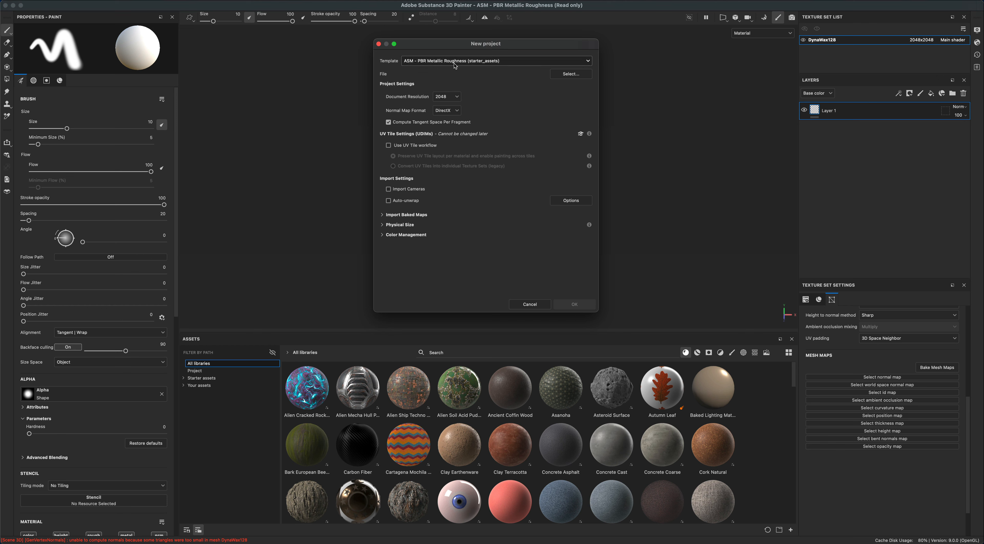
pyautogui.click(559, 78)
pyautogui.click(959, 486)
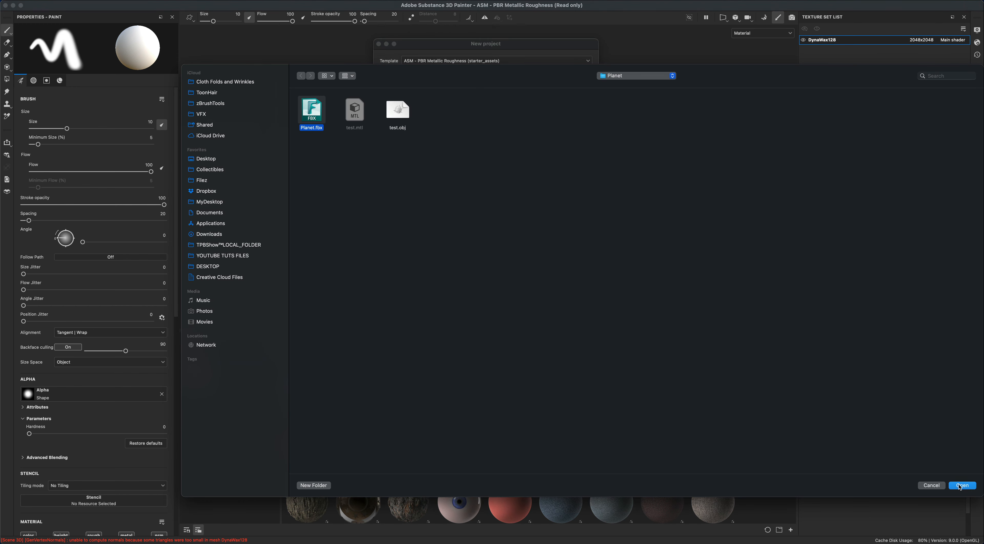
pyautogui.click(575, 305)
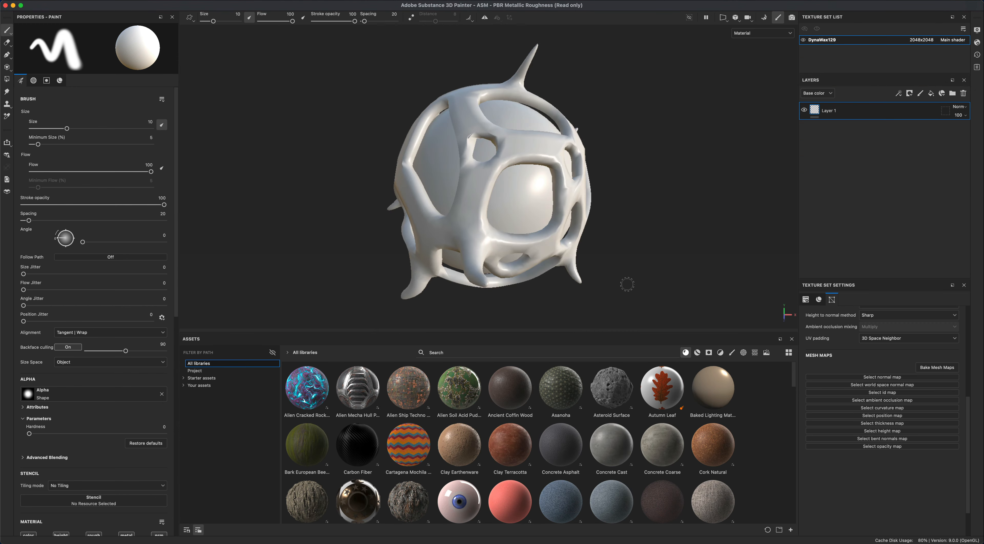
# - Examine the imported orb's shell, horns and core from several sides and distances
pyautogui.keyDown('alt'); pyautogui.moveTo(625, 283); pyautogui.dragTo(619, 295); pyautogui.keyUp('alt')
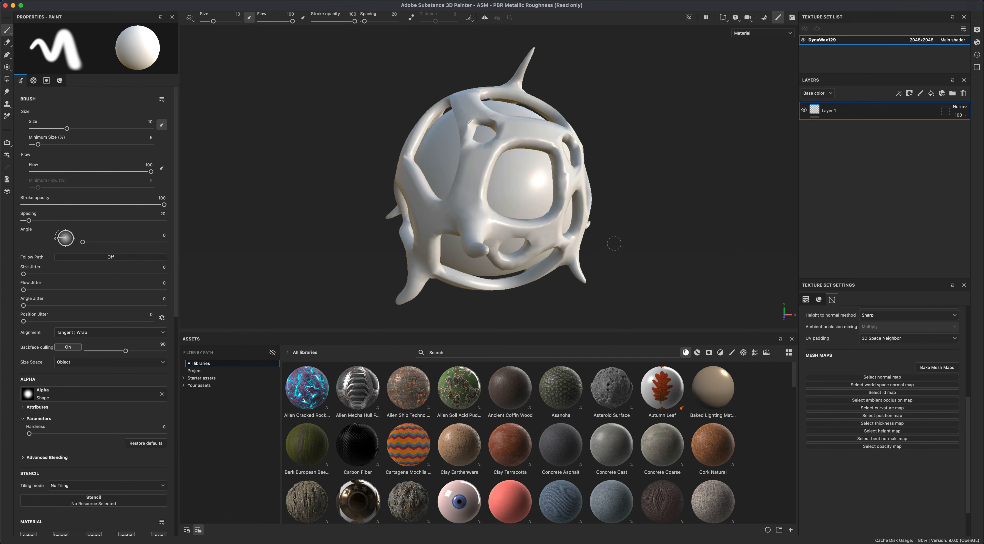
pyautogui.moveTo(614, 243)
pyautogui.keyDown('alt'); pyautogui.mouseDown()
pyautogui.moveTo(613, 275)
pyautogui.moveTo(680, 276)
pyautogui.moveTo(686, 257)
pyautogui.moveTo(600, 249)
pyautogui.mouseUp(); pyautogui.keyUp('alt')
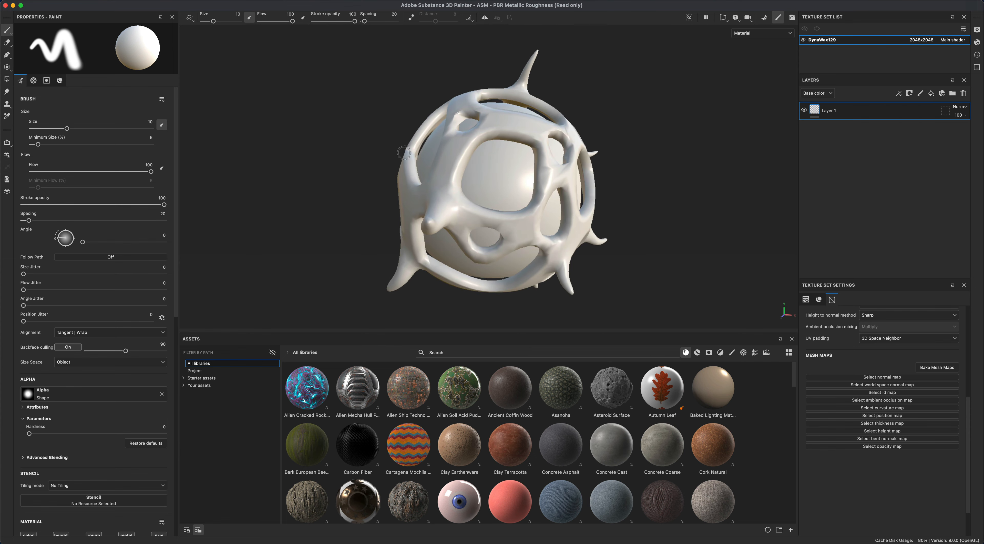
pyautogui.scroll(2, 404, 153)
pyautogui.scroll(5, 353, 168)
pyautogui.scroll(-6, 342, 147)
pyautogui.keyDown('alt'); pyautogui.moveTo(342, 147); pyautogui.dragTo(699, 222); pyautogui.keyUp('alt')
pyautogui.keyDown('alt'); pyautogui.moveTo(698, 222); pyautogui.dragTo(706, 227, button='middle'); pyautogui.keyUp('alt')
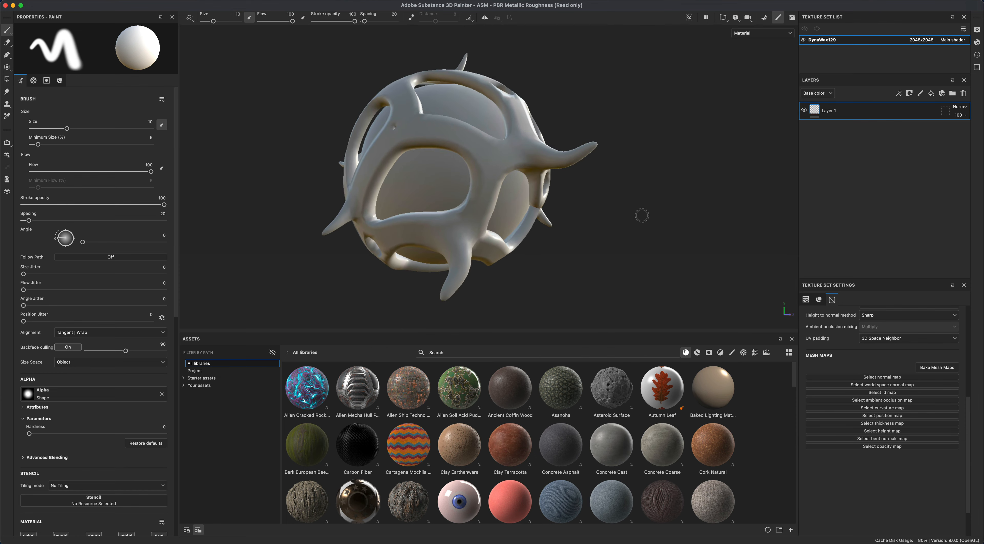
pyautogui.keyDown('alt'); pyautogui.moveTo(641, 215); pyautogui.dragTo(656, 220); pyautogui.keyUp('alt')
pyautogui.keyDown('alt'); pyautogui.moveTo(642, 221); pyautogui.dragTo(666, 221, button='middle'); pyautogui.keyUp('alt')
pyautogui.keyDown('alt'); pyautogui.moveTo(665, 221); pyautogui.dragTo(644, 219); pyautogui.keyUp('alt')
pyautogui.keyDown('alt'); pyautogui.moveTo(643, 220); pyautogui.dragTo(663, 234, button='middle'); pyautogui.keyUp('alt')
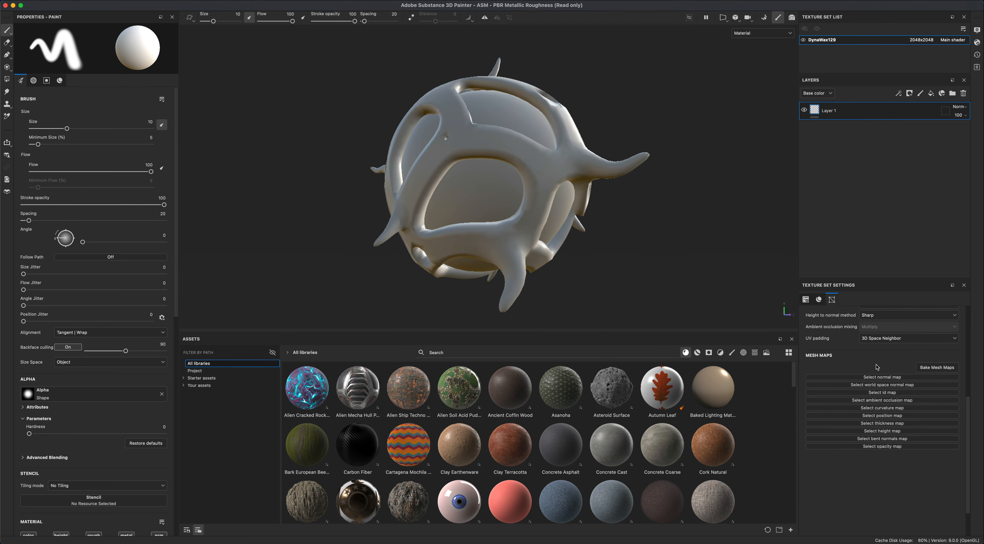
# - Bake the mesh maps at 2048 with the low poly mesh as high poly and Supersampling 4x antialiasing, and return to painting mode
pyautogui.click(938, 368)
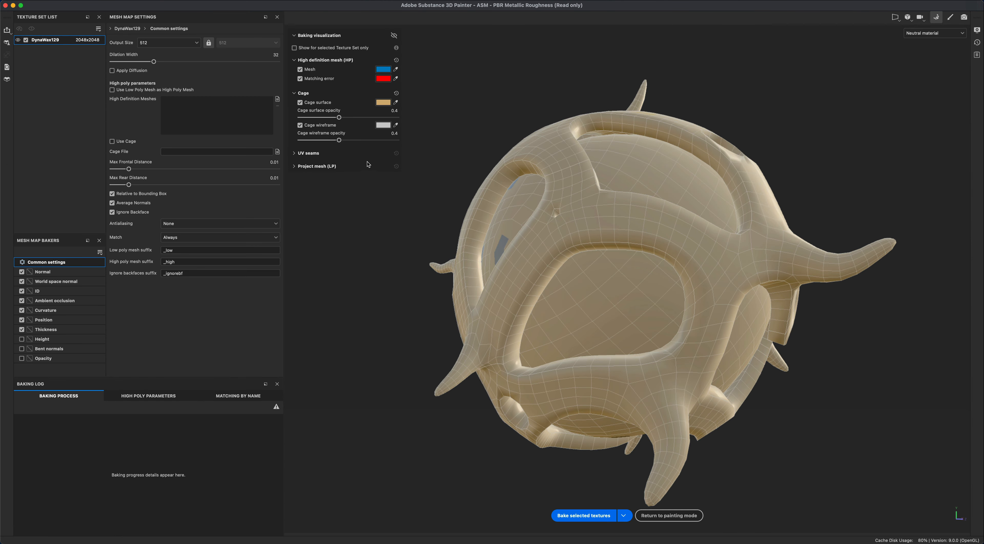
pyautogui.click(172, 43)
pyautogui.click(167, 100)
pyautogui.click(131, 94)
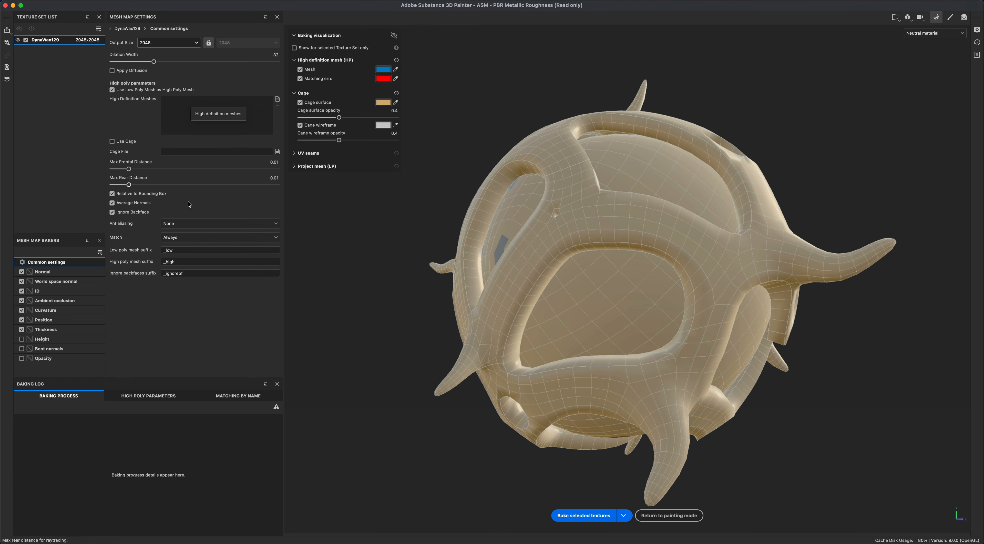
pyautogui.click(198, 226)
pyautogui.click(185, 241)
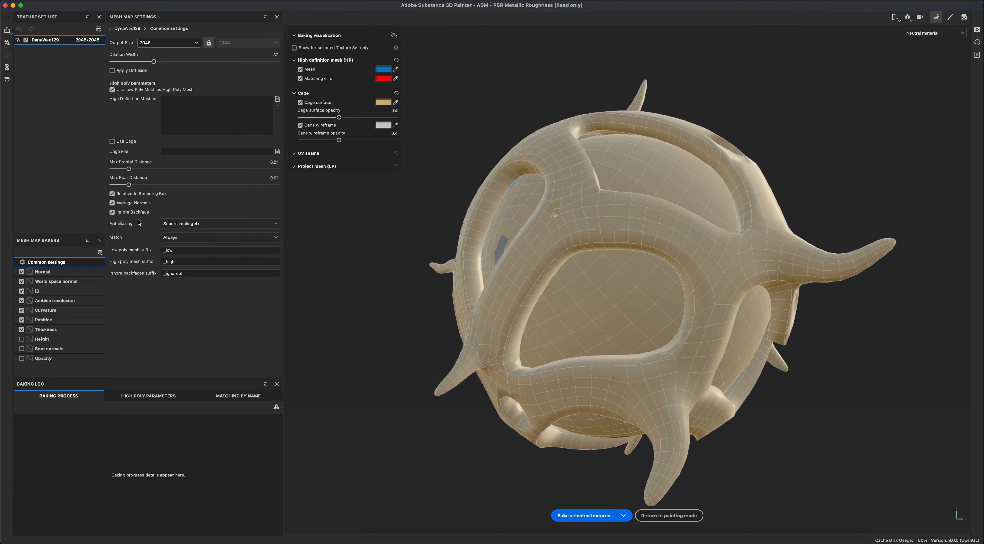
pyautogui.click(580, 516)
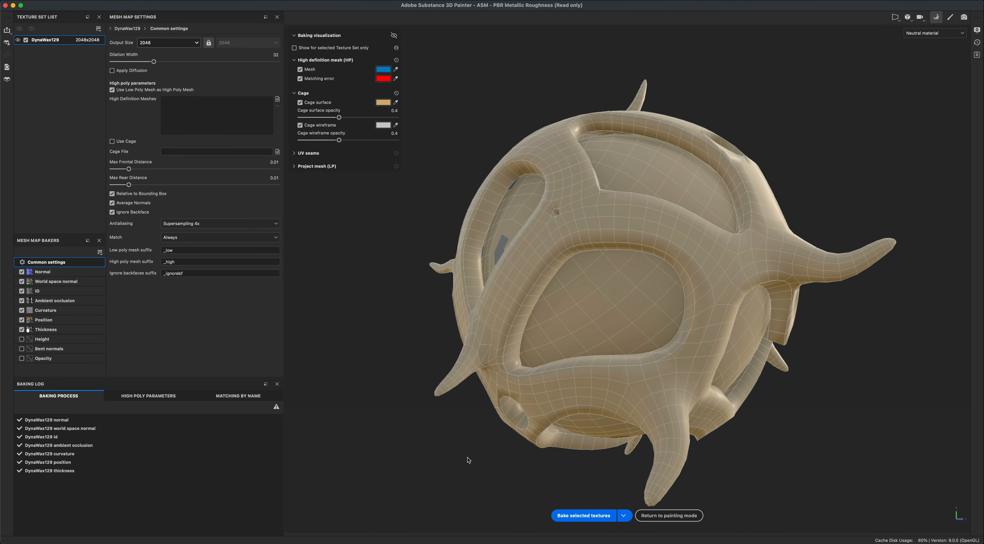
pyautogui.click(682, 517)
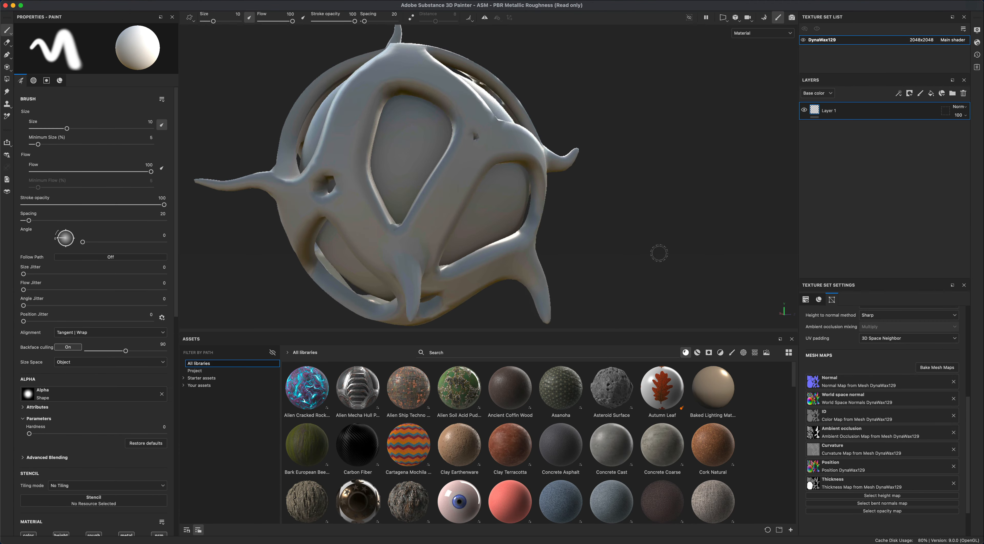
# - Inspect the baked orb and delete Layer 1 from the texture set
pyautogui.moveTo(561, 261)
pyautogui.keyDown('alt'); pyautogui.mouseDown()
pyautogui.moveTo(648, 247)
pyautogui.moveTo(496, 229)
pyautogui.moveTo(581, 228)
pyautogui.moveTo(567, 255)
pyautogui.moveTo(510, 292)
pyautogui.moveTo(527, 281)
pyautogui.moveTo(539, 187)
pyautogui.moveTo(505, 153)
pyautogui.moveTo(409, 233)
pyautogui.moveTo(514, 294)
pyautogui.moveTo(447, 230)
pyautogui.moveTo(472, 250)
pyautogui.moveTo(481, 229)
pyautogui.moveTo(555, 195)
pyautogui.moveTo(501, 226)
pyautogui.moveTo(368, 186)
pyautogui.moveTo(358, 217)
pyautogui.moveTo(471, 238)
pyautogui.moveTo(334, 241)
pyautogui.moveTo(303, 219)
pyautogui.moveTo(351, 235)
pyautogui.moveTo(352, 222)
pyautogui.moveTo(358, 233)
pyautogui.moveTo(316, 237)
pyautogui.moveTo(332, 248)
pyautogui.mouseUp(); pyautogui.keyUp('alt')
pyautogui.keyDown('alt'); pyautogui.moveTo(591, 297); pyautogui.dragTo(614, 271); pyautogui.keyUp('alt')
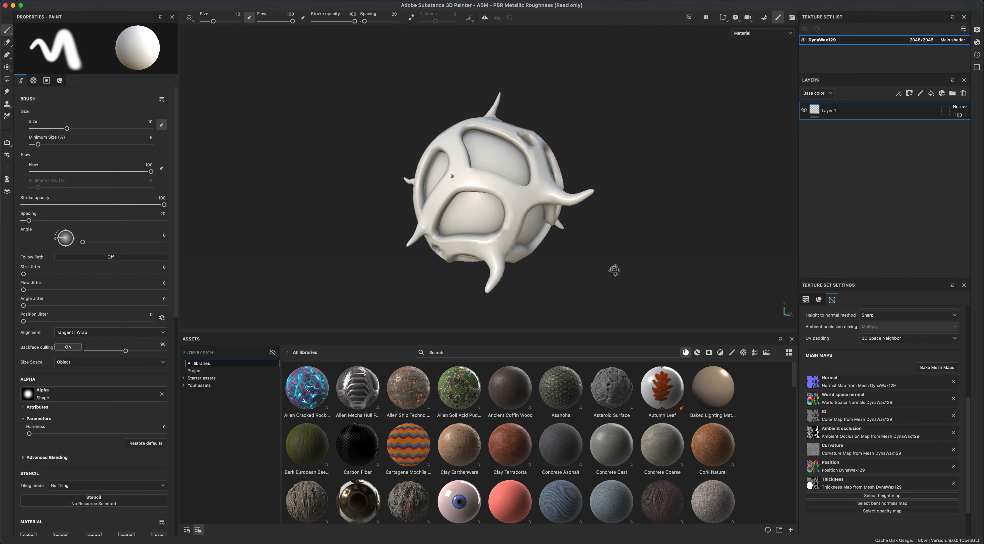
pyautogui.moveTo(660, 249)
pyautogui.keyDown('alt'); pyautogui.mouseDown()
pyautogui.moveTo(674, 249)
pyautogui.moveTo(646, 241)
pyautogui.moveTo(637, 257)
pyautogui.mouseUp(); pyautogui.keyUp('alt')
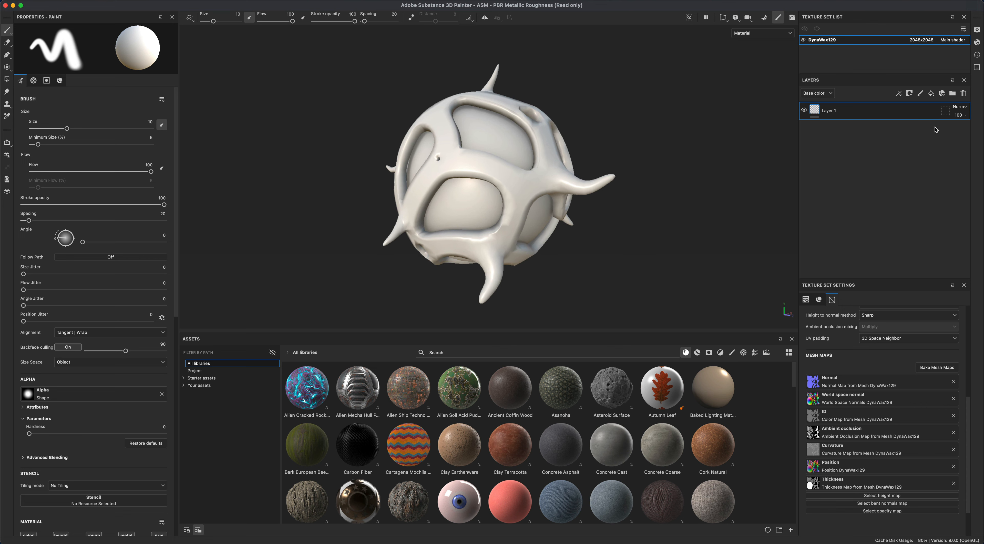
pyautogui.click(964, 94)
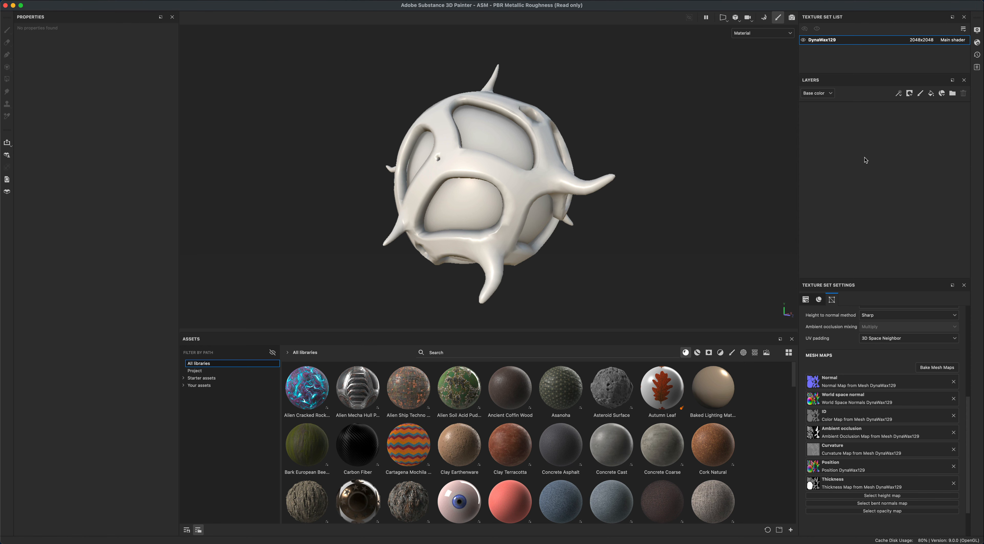
# - Activate temporal anti-aliasing in the display settings and enable shadows with an opacity of 15
pyautogui.click(977, 31)
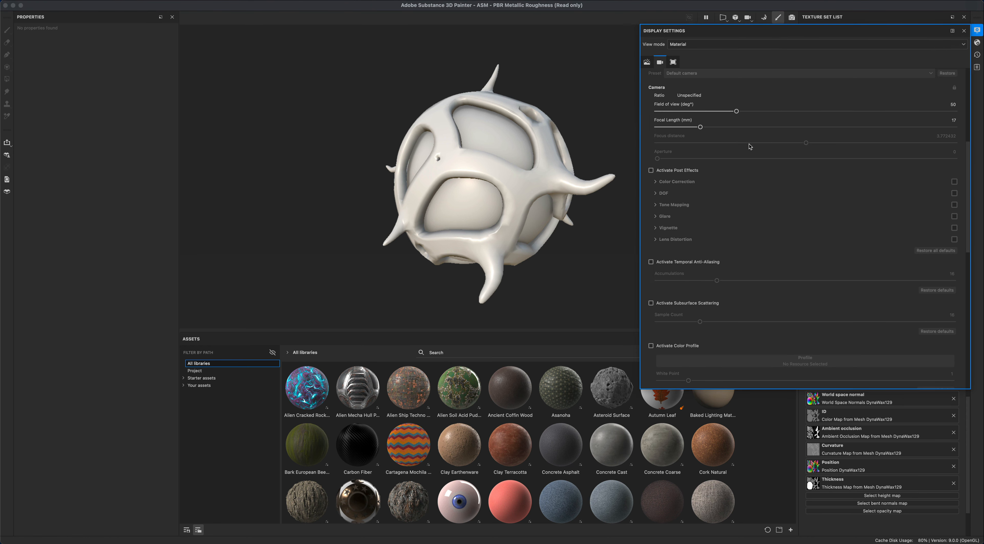
pyautogui.click(698, 263)
pyautogui.scroll(5, 747, 210)
pyautogui.click(653, 175)
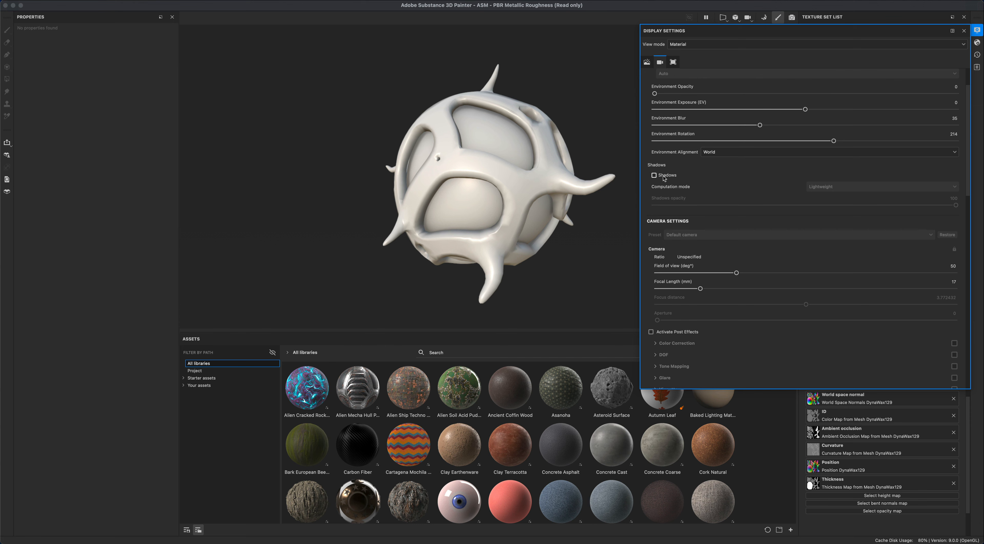
pyautogui.moveTo(701, 205)
pyautogui.mouseDown()
pyautogui.moveTo(719, 206)
pyautogui.moveTo(701, 205)
pyautogui.mouseUp()
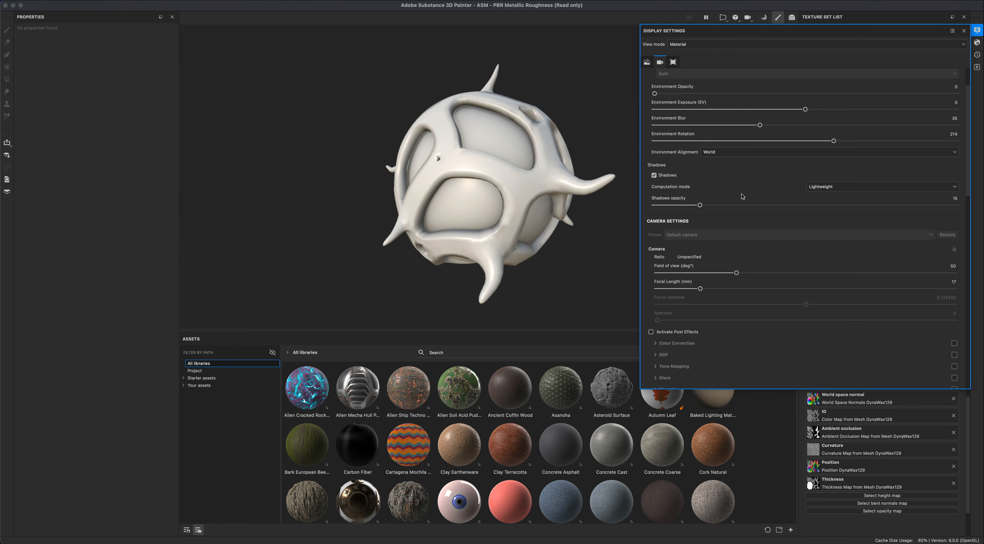
pyautogui.scroll(3, 742, 196)
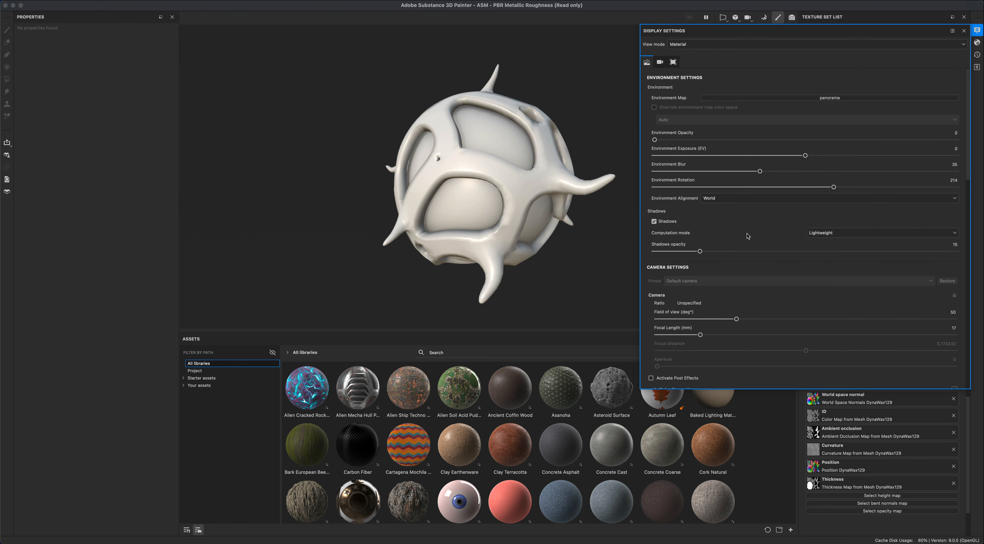
# - Set the environment map to Glazed Patio and close the display settings
pyautogui.click(768, 99)
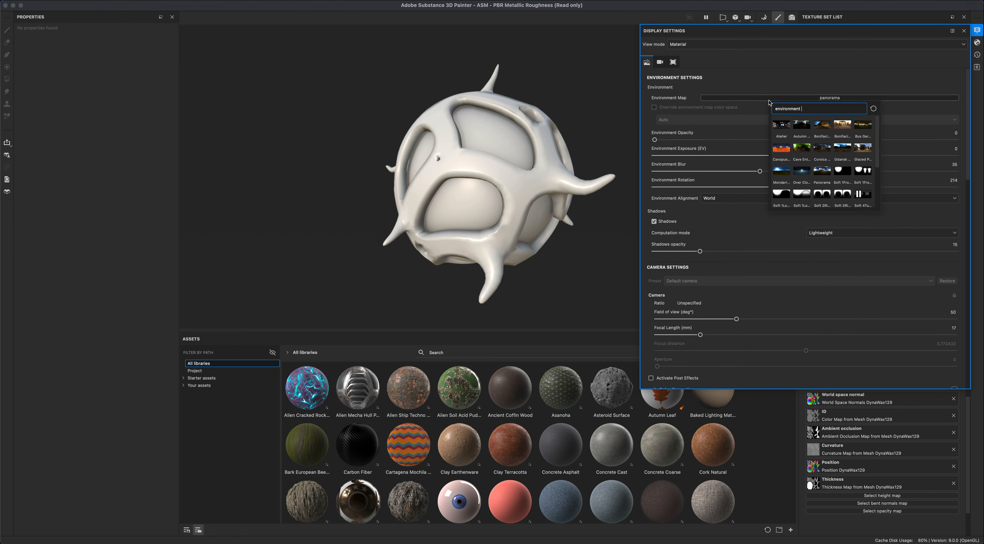
pyautogui.click(862, 149)
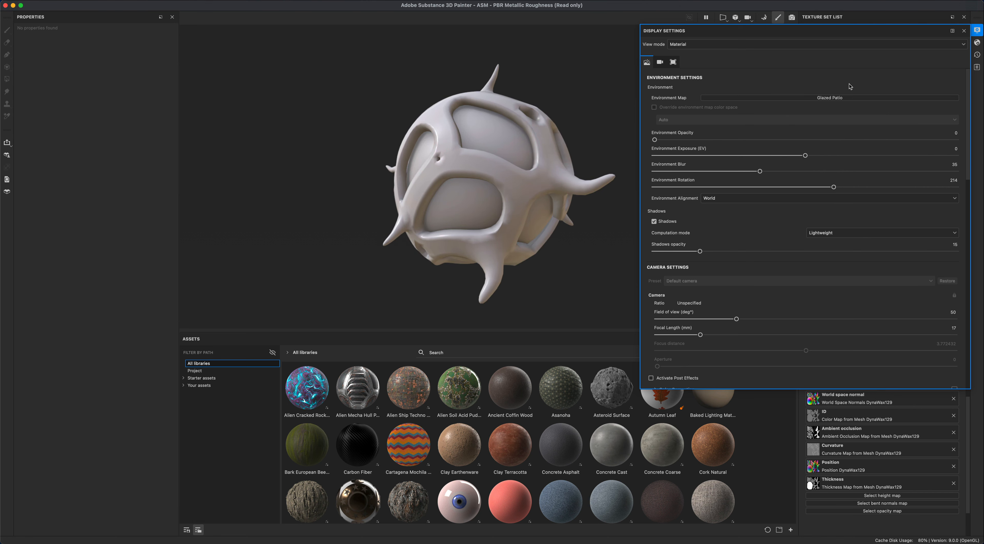
pyautogui.click(978, 32)
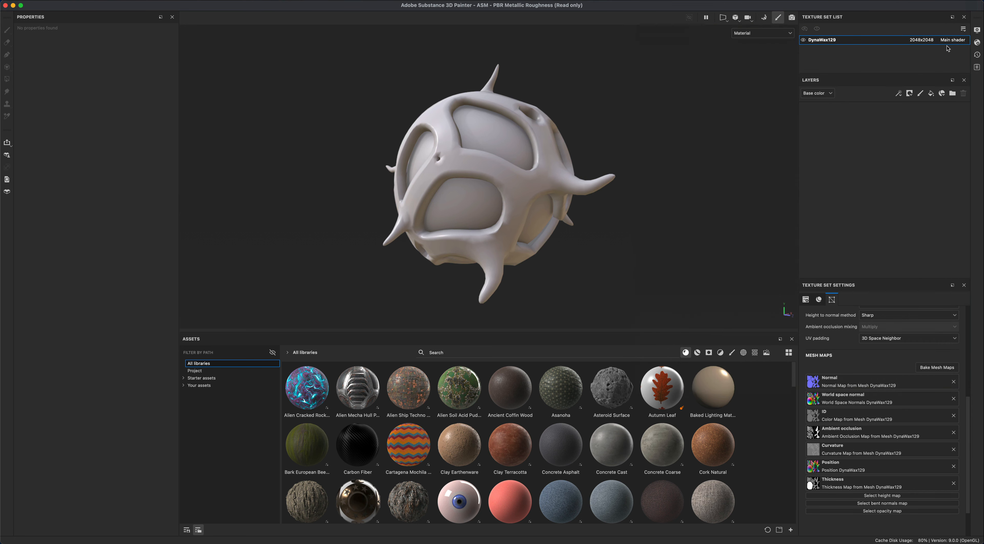
pyautogui.keyDown('alt'); pyautogui.moveTo(701, 208); pyautogui.dragTo(698, 208); pyautogui.keyUp('alt')
pyautogui.keyDown('alt'); pyautogui.moveTo(689, 221); pyautogui.dragTo(682, 227, button='middle'); pyautogui.keyUp('alt')
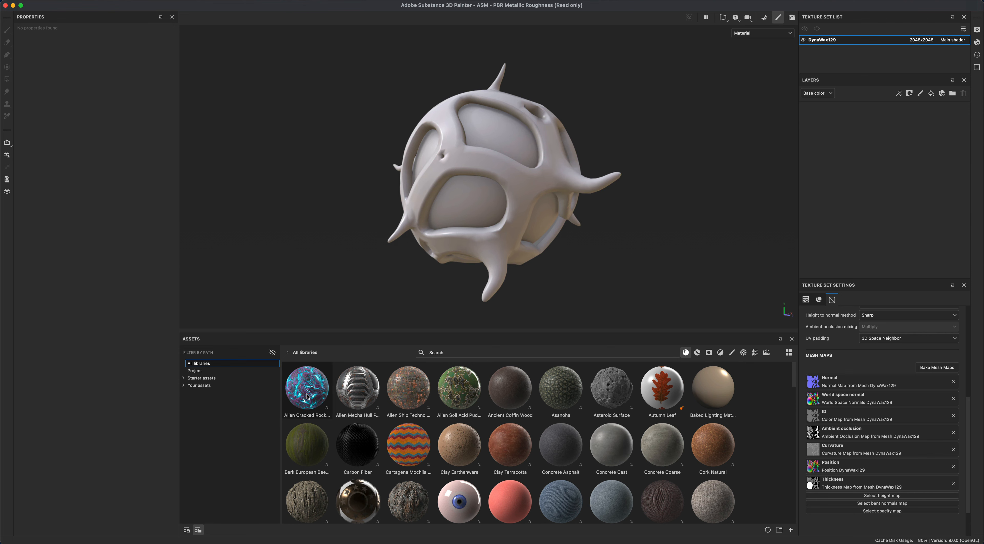
# - Preview the alien and asteroid materials, switch to the Substance 3D Assets website in the browser and search it for "alien"
pyautogui.moveTo(307, 396)
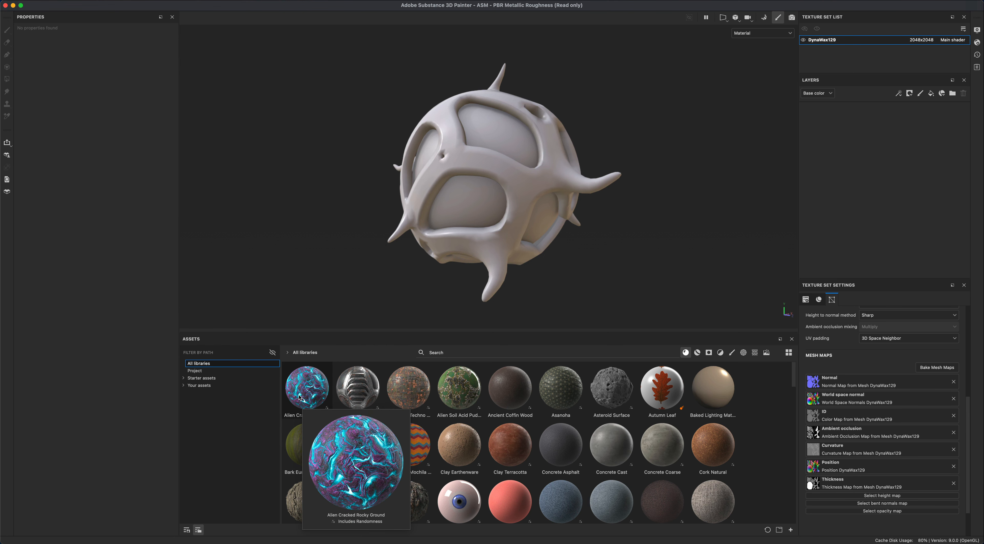
pyautogui.moveTo(608, 386)
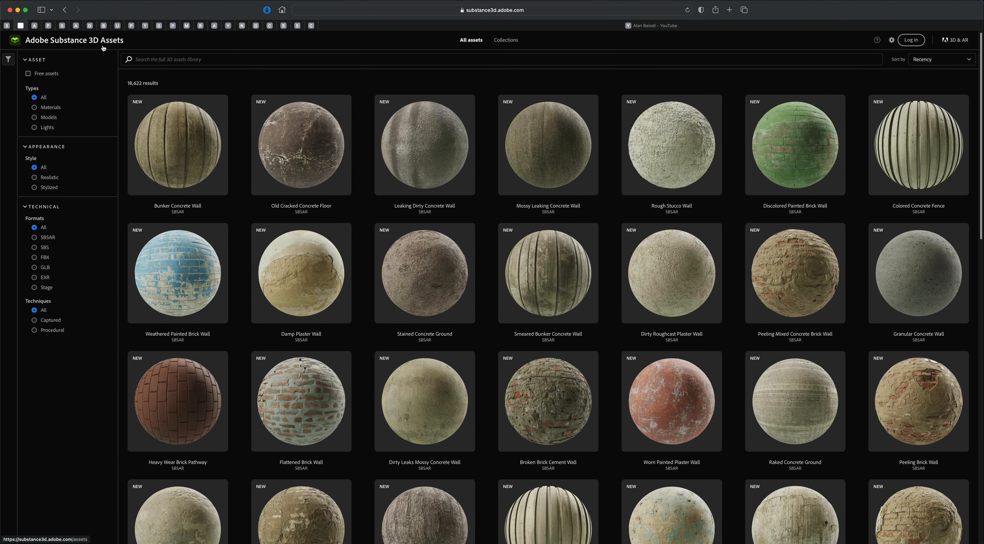
pyautogui.click(531, 11)
pyautogui.press('Escape')
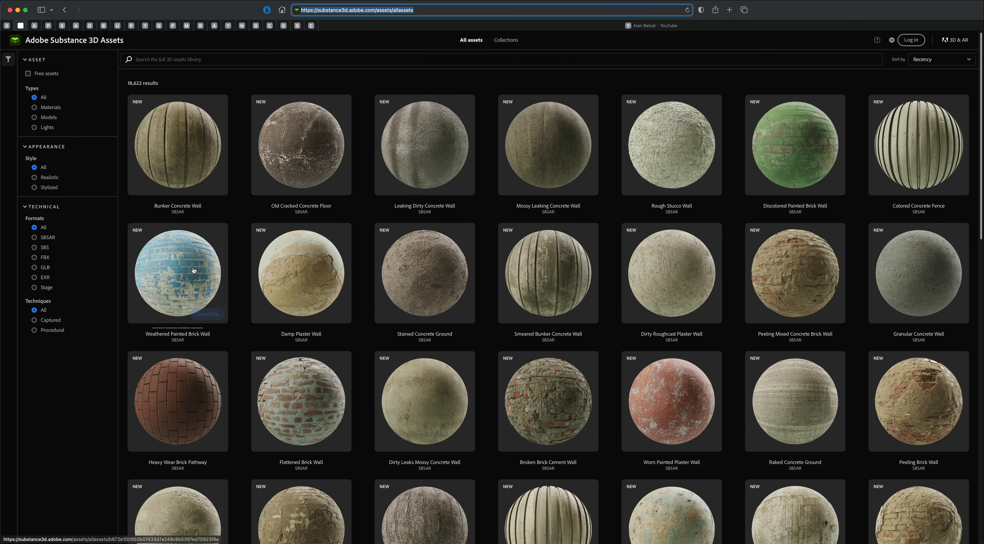
pyautogui.click(168, 58)
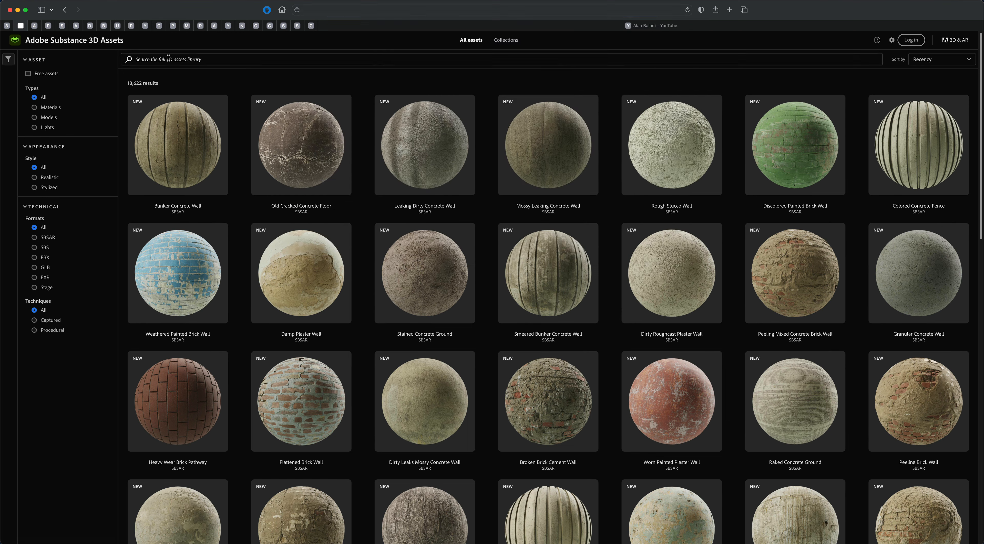
pyautogui.write('alien')
pyautogui.press('Return')
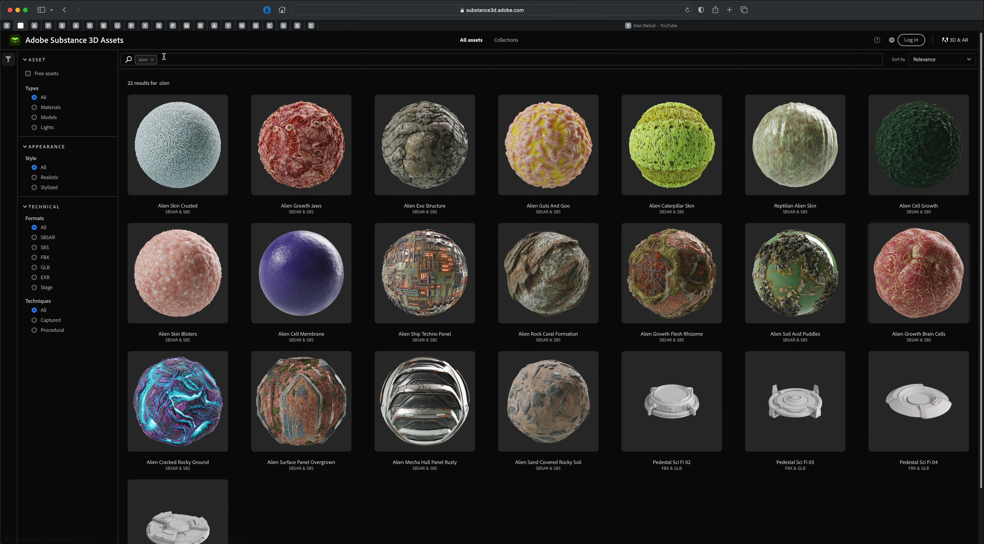
# - Clear the alien search term and search the assets website for "asteroid"
pyautogui.click(153, 60)
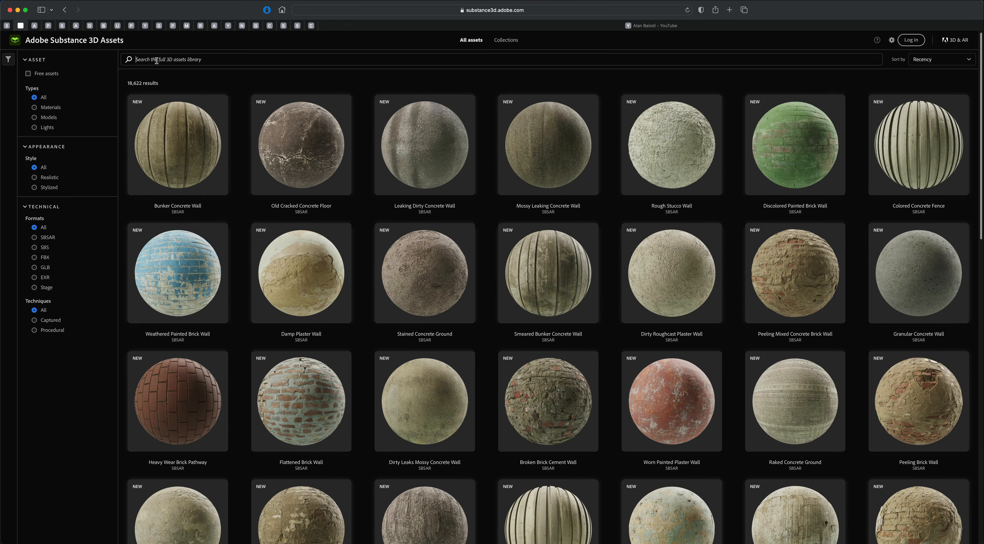
pyautogui.write('asteroid')
pyautogui.press('Return')
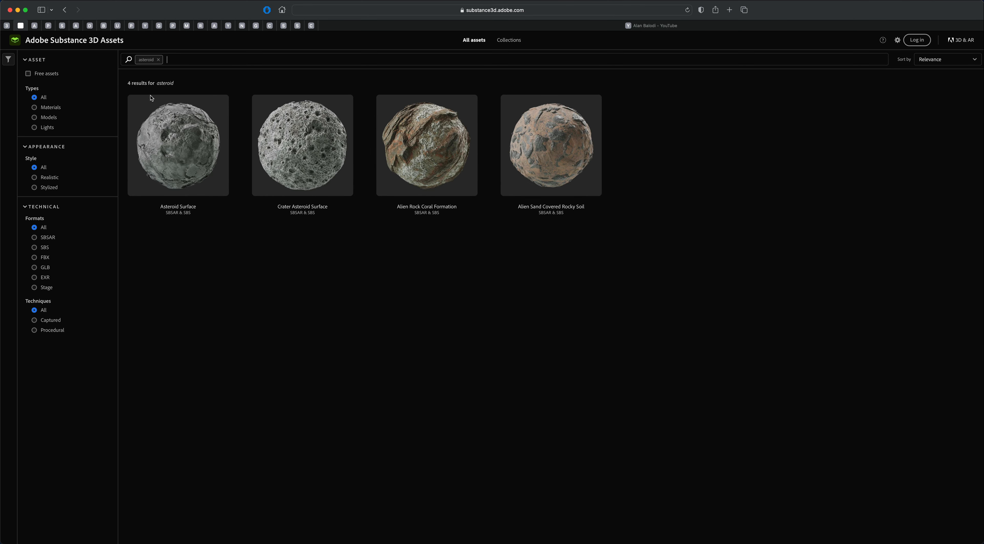
pyautogui.moveTo(187, 142)
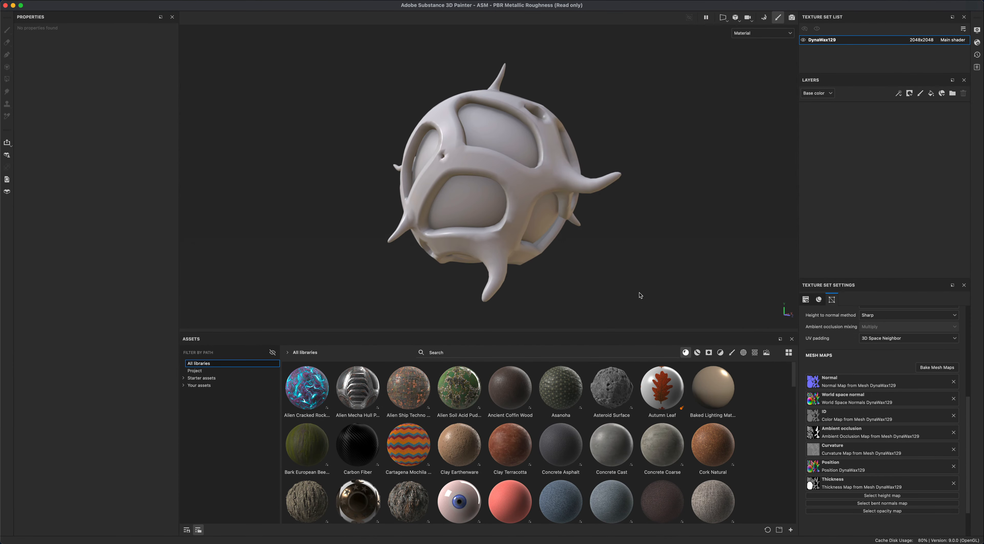
# - Back in Substance 3D Painter, add the Asteroid Surface material as a fill layer with its normal channel enabled
pyautogui.moveTo(610, 395); pyautogui.dragTo(826, 175)
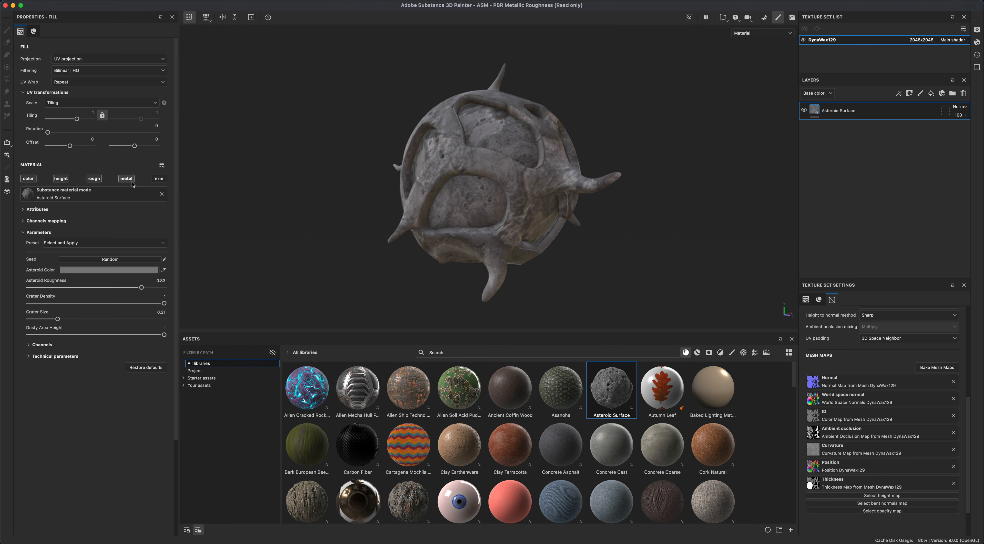
pyautogui.click(160, 179)
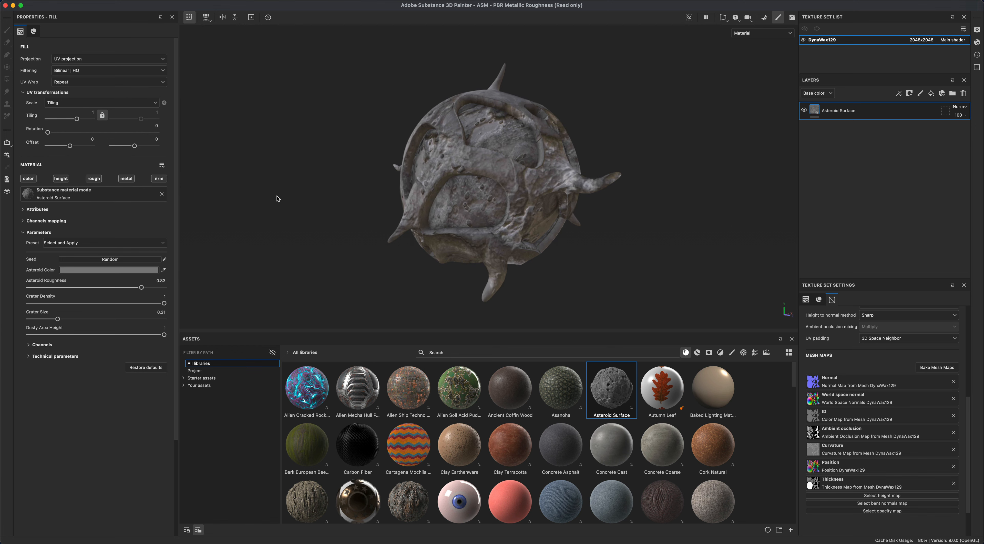
pyautogui.keyDown('alt'); pyautogui.moveTo(388, 213); pyautogui.dragTo(567, 223); pyautogui.keyUp('alt')
pyautogui.keyDown('alt'); pyautogui.moveTo(558, 230); pyautogui.dragTo(513, 231, button='right'); pyautogui.keyUp('alt')
pyautogui.keyDown('alt'); pyautogui.moveTo(514, 232); pyautogui.dragTo(558, 227); pyautogui.keyUp('alt')
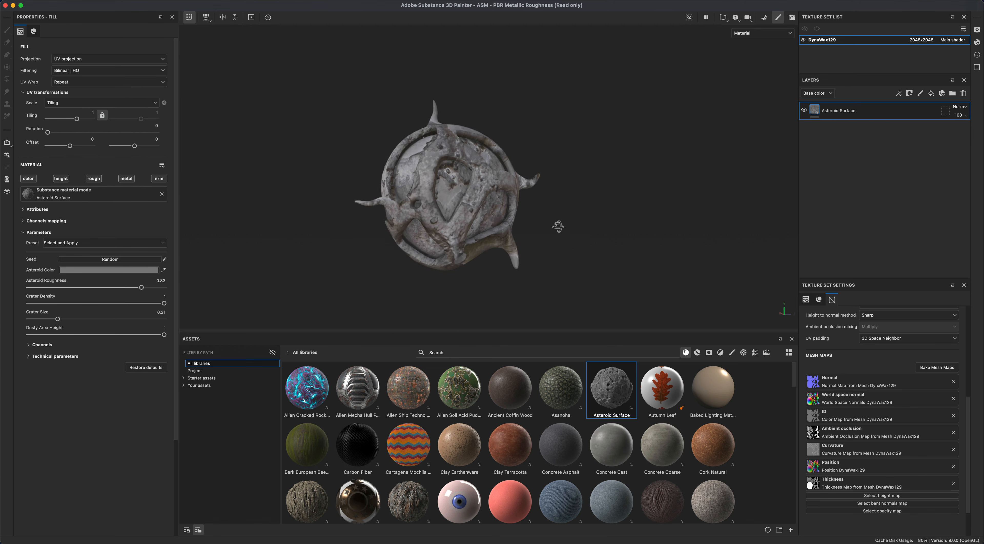
# - Rotate the environment lighting around the orb to light its shell from another side
pyautogui.keyDown('alt'); pyautogui.moveTo(596, 235); pyautogui.dragTo(553, 233, button='right'); pyautogui.keyUp('alt')
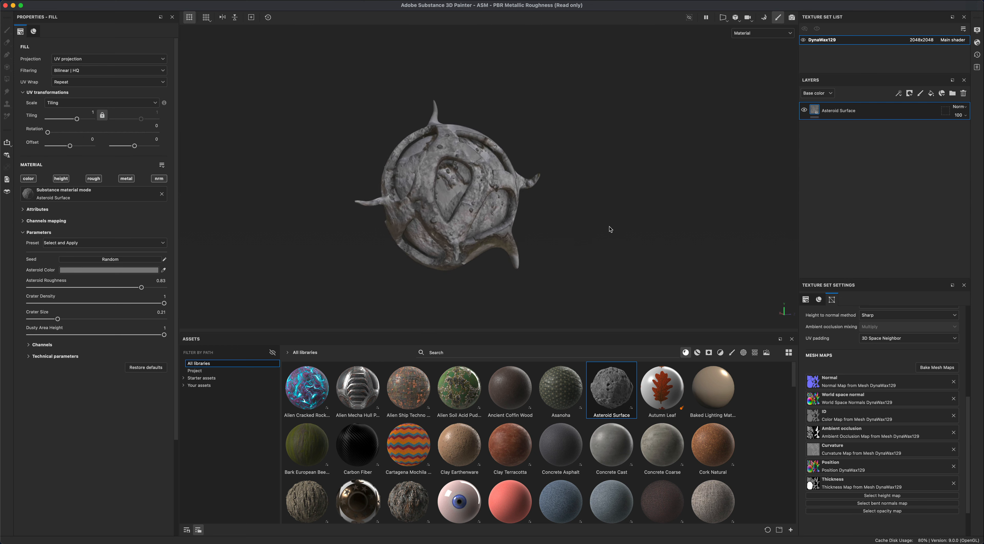
pyautogui.moveTo(655, 227)
pyautogui.keyDown('shift'); pyautogui.mouseDown(button='right')
pyautogui.moveTo(523, 222)
pyautogui.moveTo(548, 223)
pyautogui.mouseUp(button='right'); pyautogui.keyUp('shift')
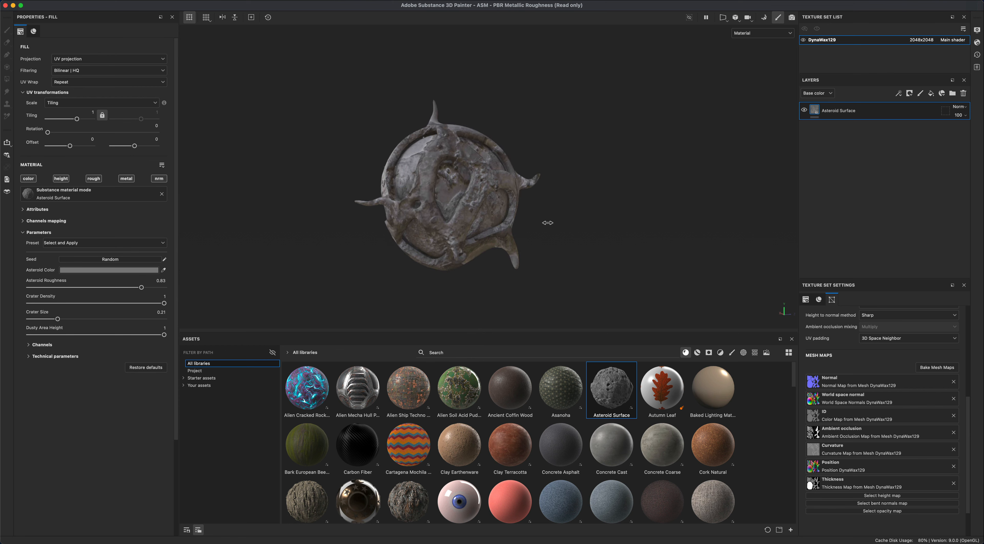
pyautogui.keyDown('alt'); pyautogui.moveTo(560, 238); pyautogui.dragTo(668, 209); pyautogui.keyUp('alt')
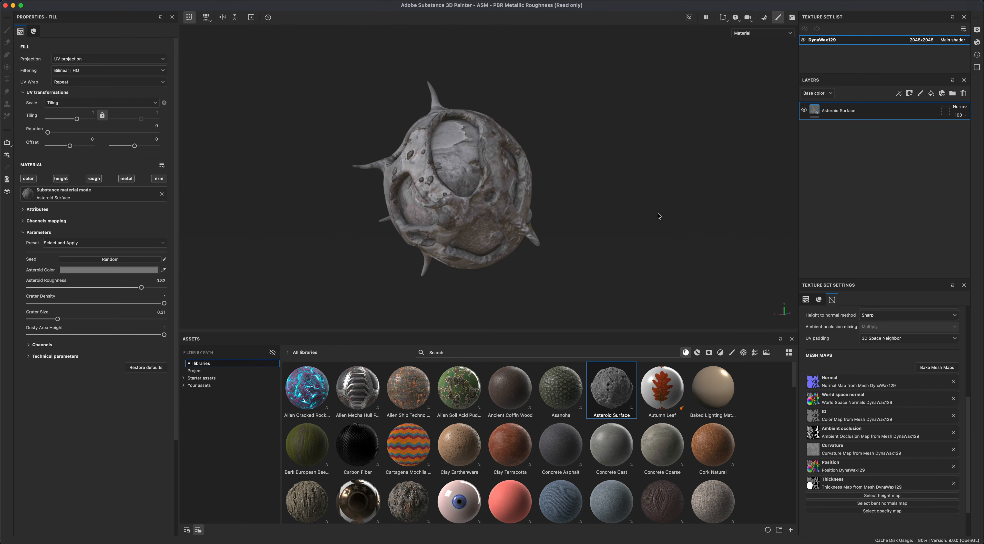
# - Set the Asteroid Surface layer's Asteroid Color to the dark blue-grey 33383D and close the colour picker
pyautogui.click(123, 270)
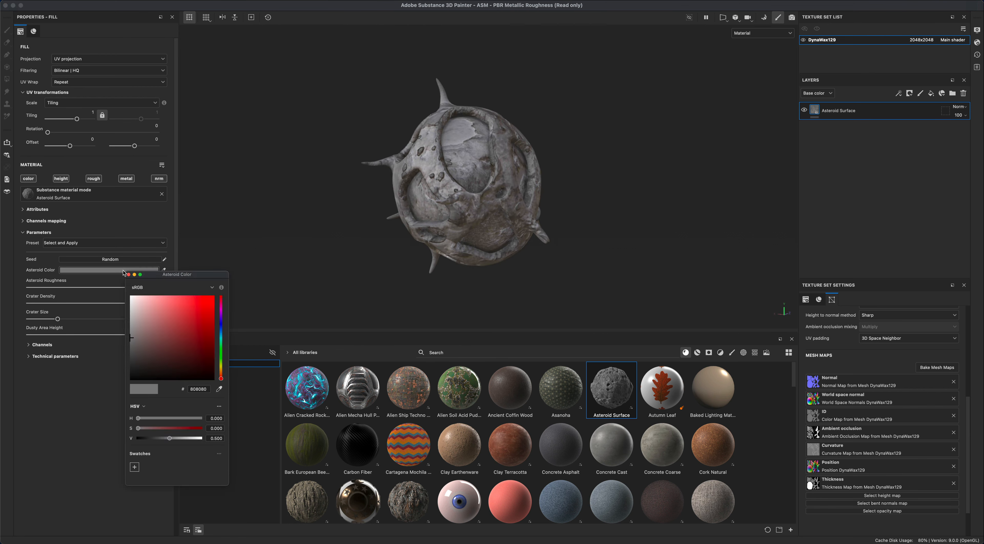
pyautogui.click(222, 332)
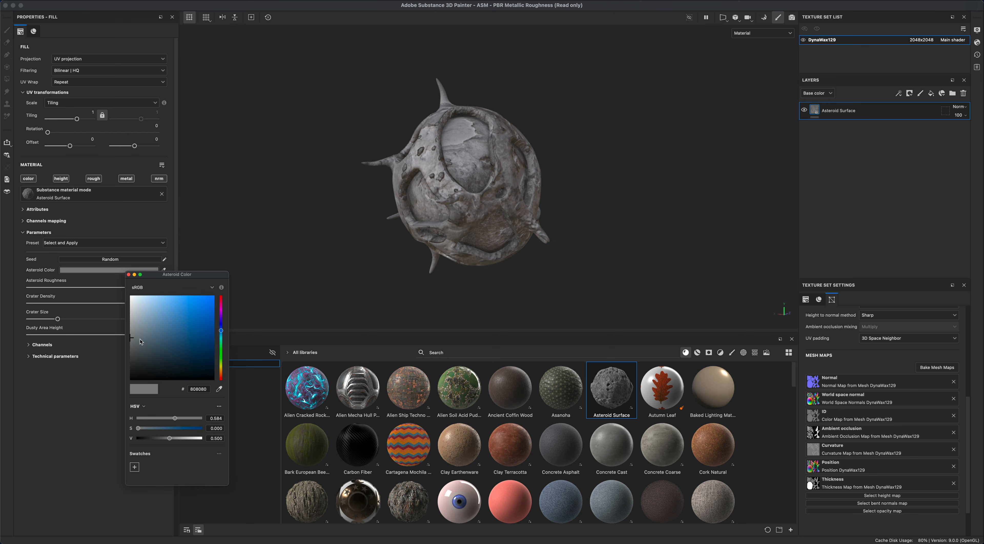
pyautogui.moveTo(134, 339); pyautogui.dragTo(144, 361)
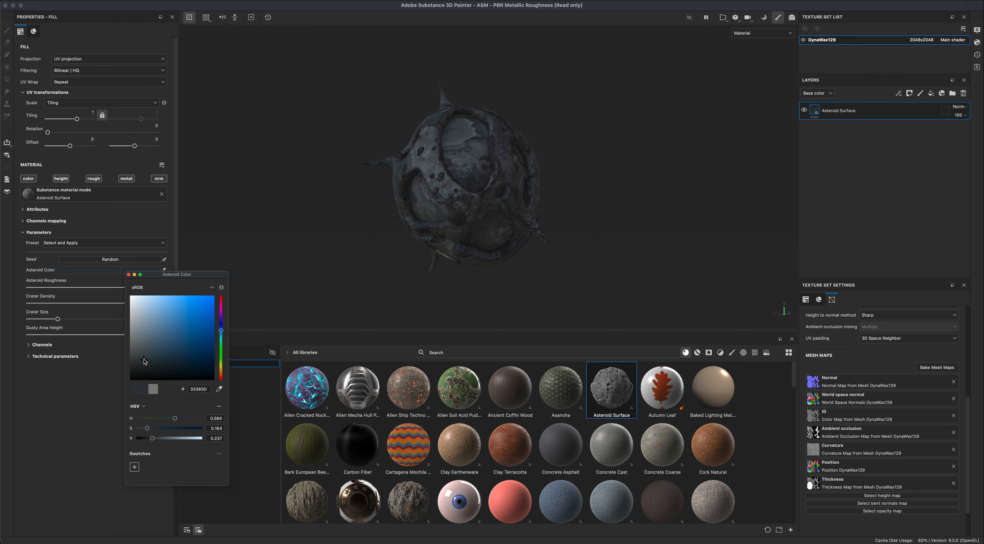
pyautogui.click(332, 279)
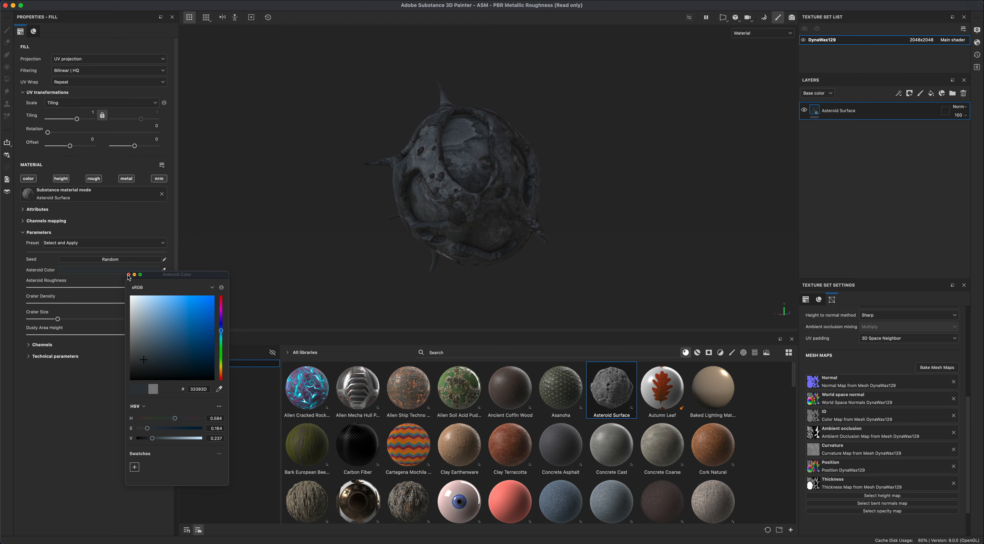
pyautogui.click(128, 274)
pyautogui.keyDown('alt'); pyautogui.moveTo(366, 254); pyautogui.dragTo(401, 260); pyautogui.keyUp('alt')
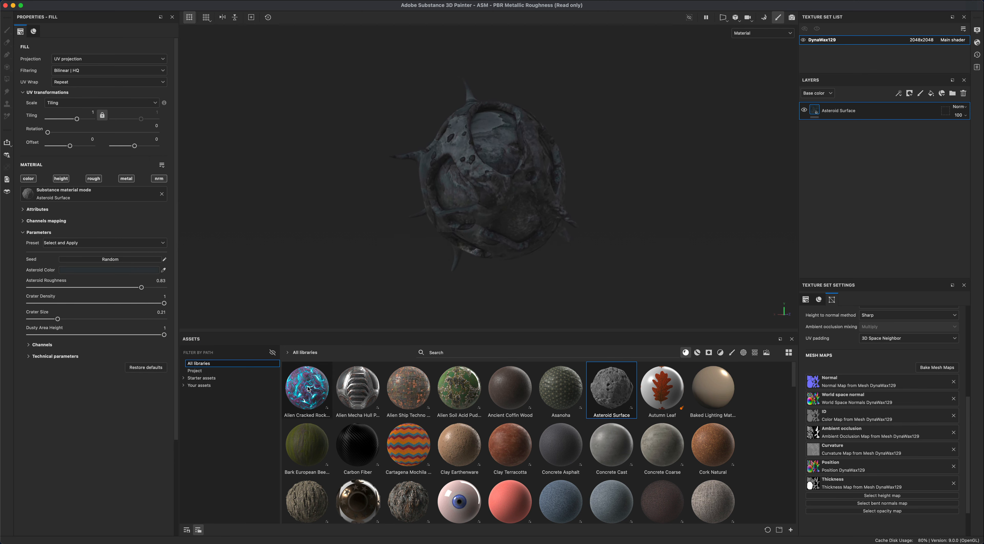
# - Add the Alien Cracked Rocky Ground material as a layer above Asteroid Surface and give it a black mask
pyautogui.moveTo(306, 389); pyautogui.dragTo(837, 109)
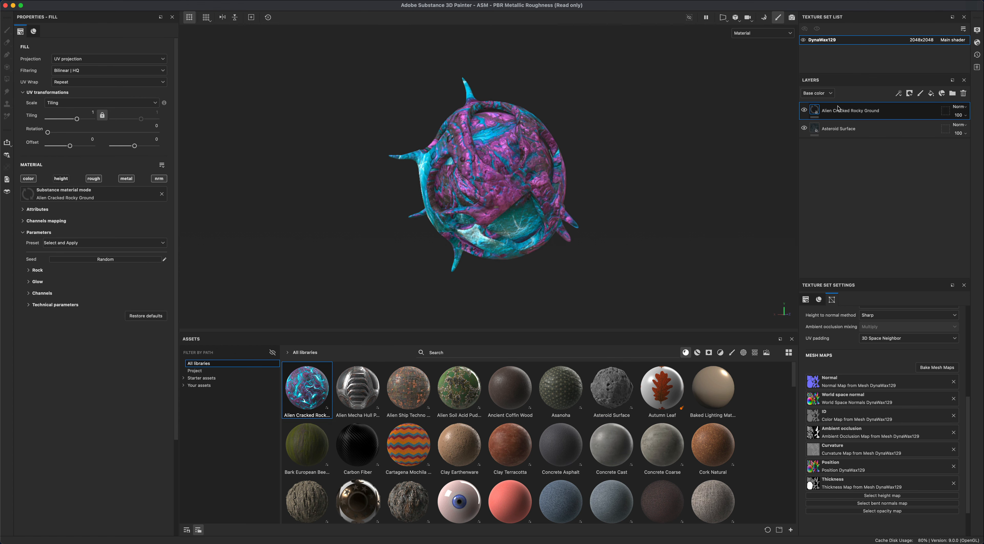
pyautogui.rightClick(814, 111)
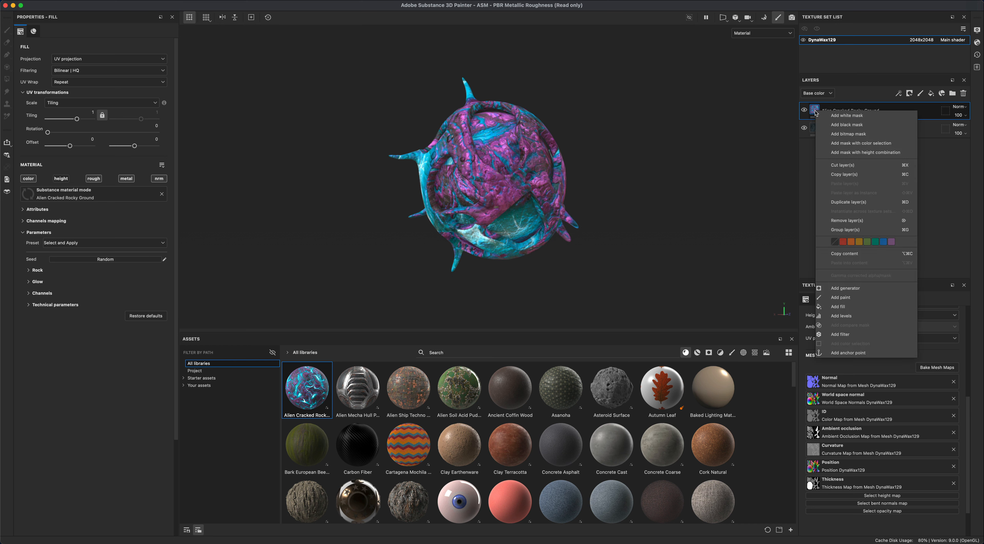
pyautogui.click(851, 125)
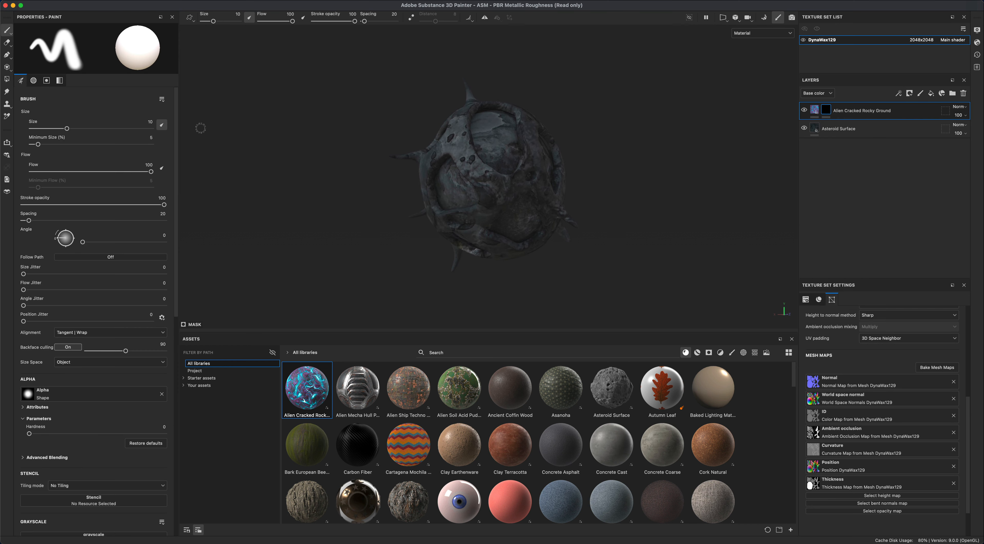
# - Reveal the Alien Cracked Rocky Ground layer on the inner core by polygon-filling its mask in mesh fill mode, and return to the Paint tool
pyautogui.click(6, 81)
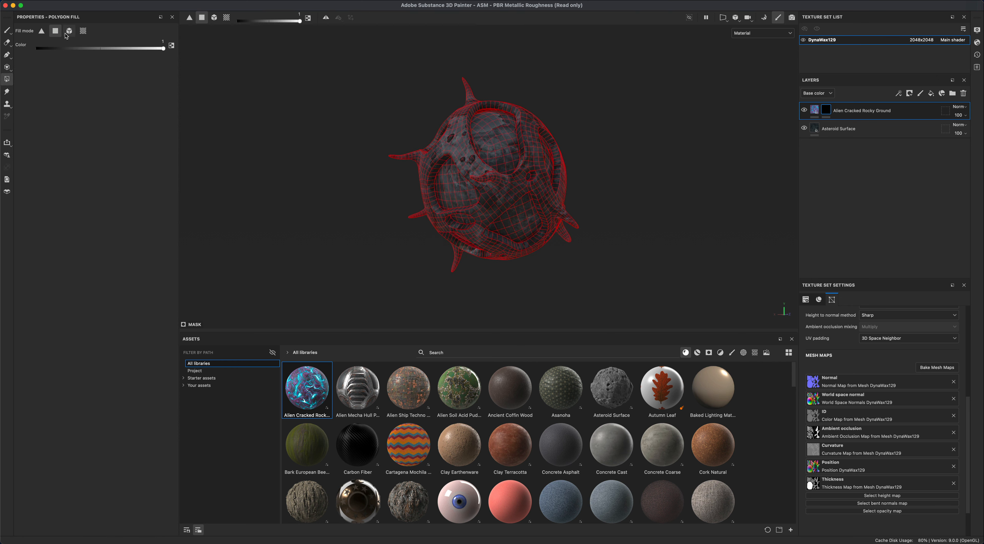
pyautogui.click(67, 34)
pyautogui.click(500, 144)
pyautogui.keyDown('alt'); pyautogui.moveTo(499, 143); pyautogui.dragTo(605, 202); pyautogui.keyUp('alt')
pyautogui.click(7, 30)
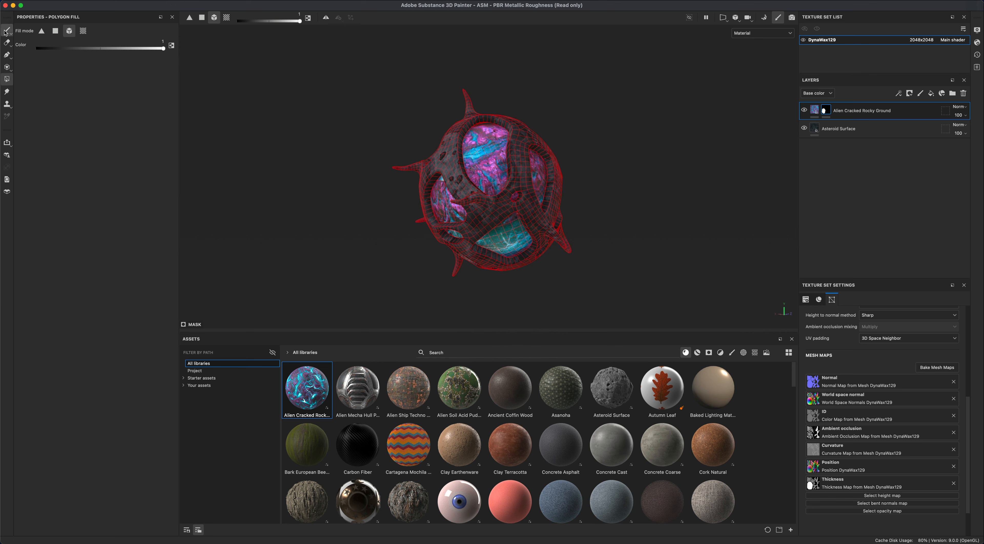
pyautogui.keyDown('alt'); pyautogui.moveTo(250, 190); pyautogui.dragTo(268, 193, button='middle'); pyautogui.keyUp('alt')
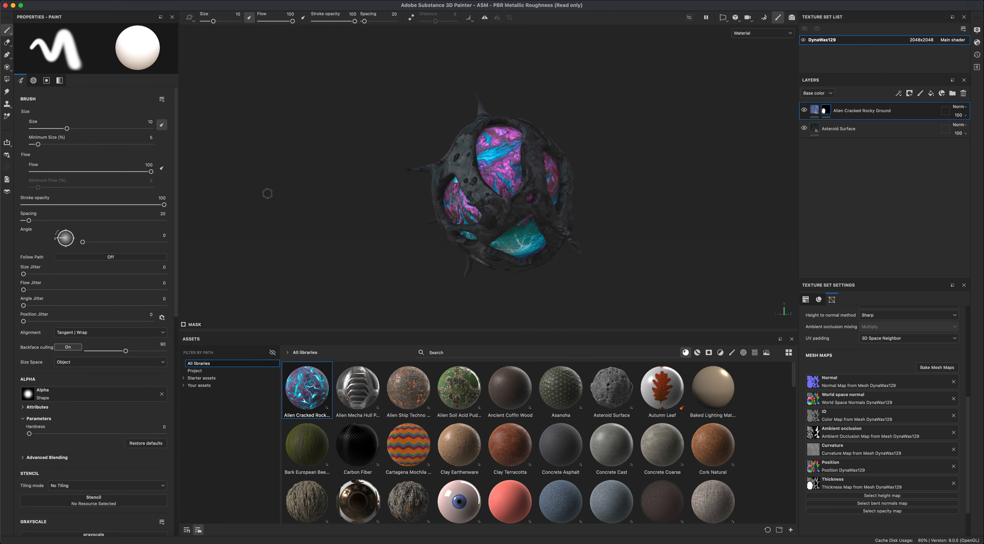
# - Enable the height channel of the Alien Cracked Rocky Ground fill and apply its Lava Glow preset
pyautogui.click(815, 111)
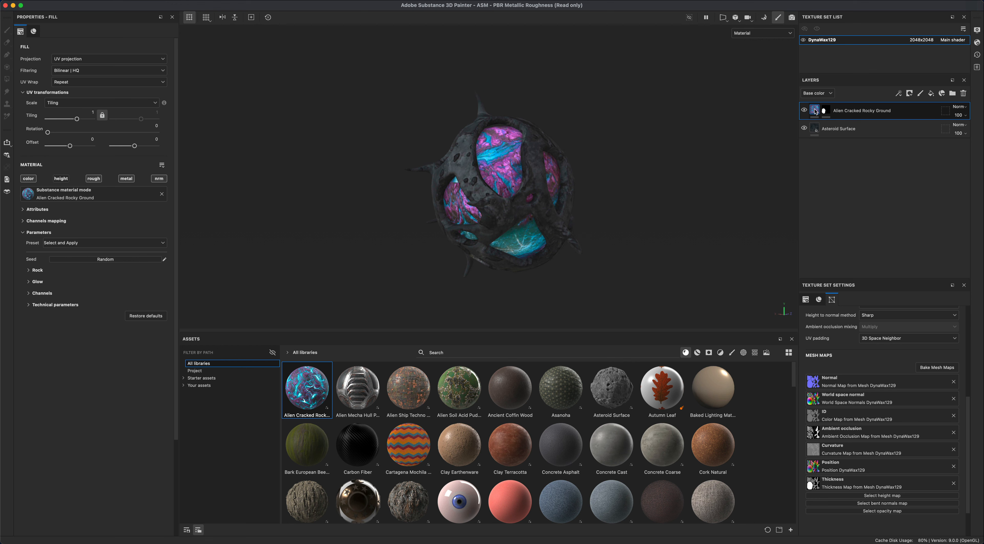
pyautogui.moveTo(816, 112)
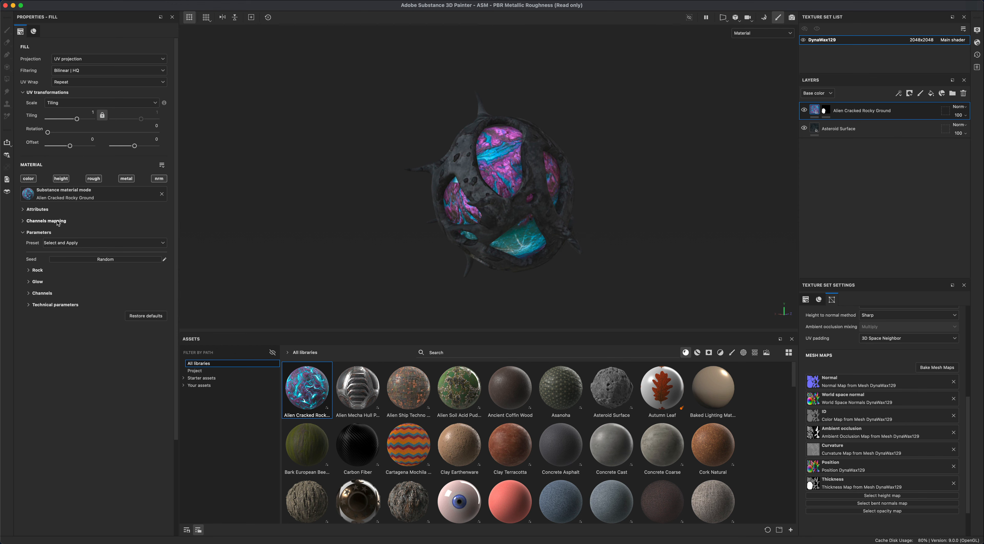
pyautogui.click(79, 243)
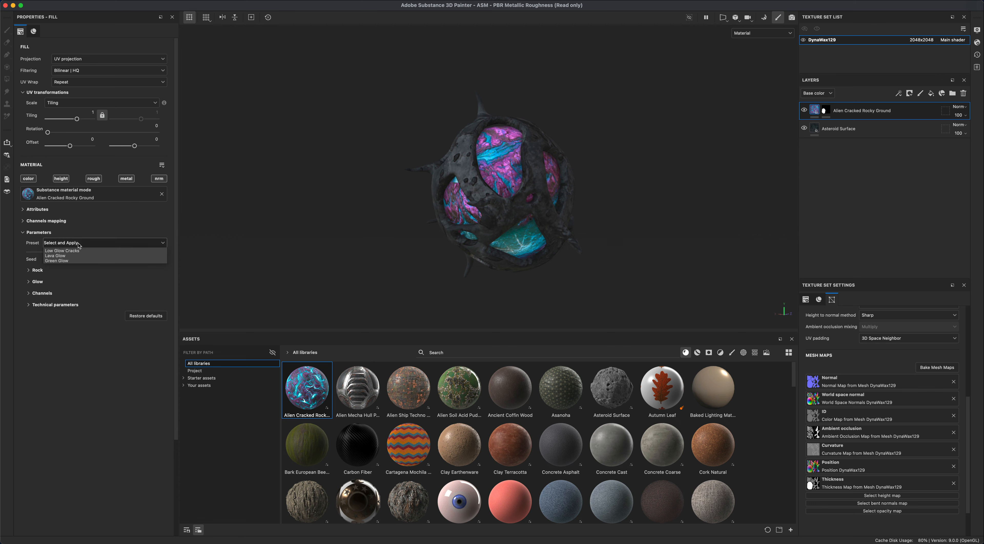
pyautogui.click(80, 256)
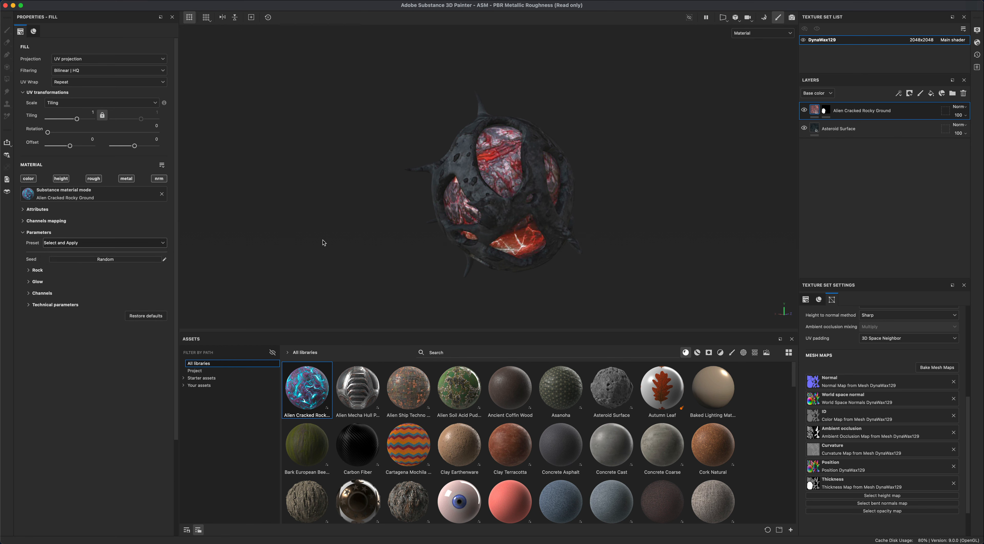
pyautogui.keyDown('alt'); pyautogui.moveTo(322, 240); pyautogui.dragTo(255, 230); pyautogui.keyUp('alt')
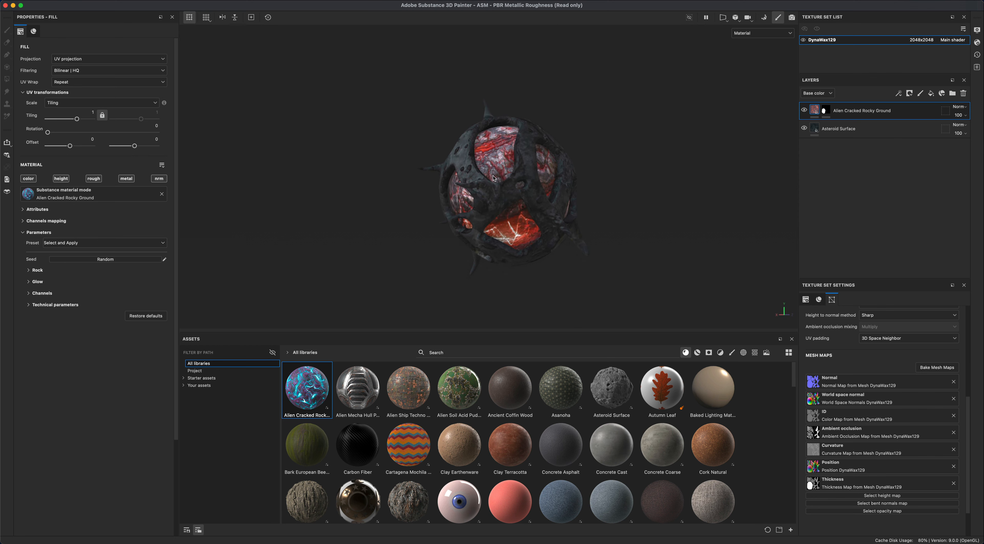
pyautogui.keyDown('alt'); pyautogui.moveTo(493, 178); pyautogui.dragTo(475, 228); pyautogui.keyUp('alt')
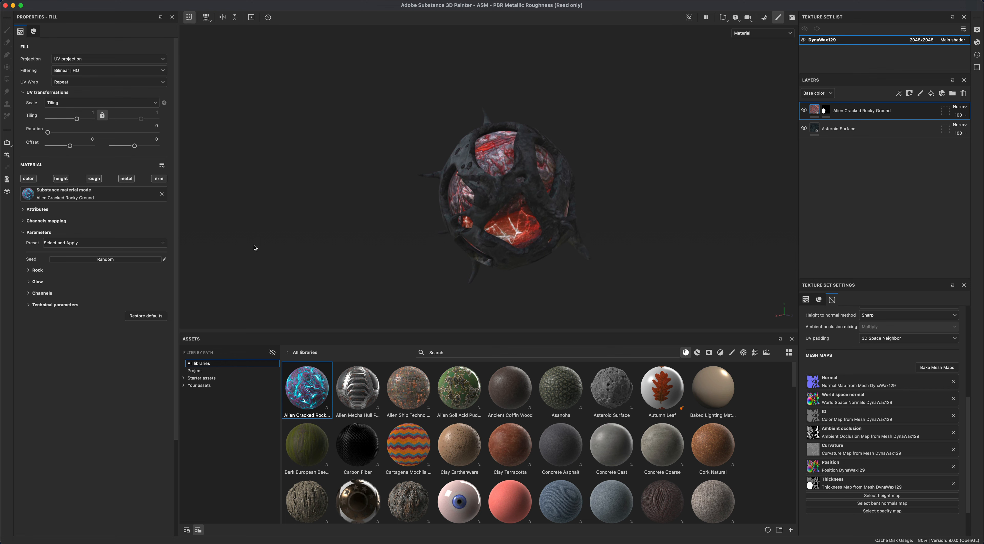
# - Randomize the seed of the Alien Cracked Rocky Ground material to vary the lava pattern on the core
pyautogui.click(110, 260)
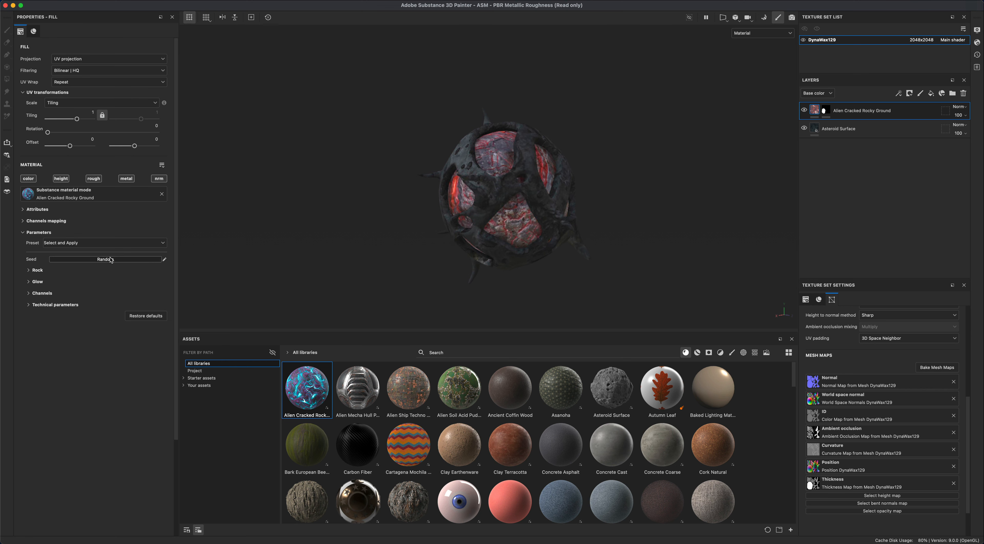
pyautogui.keyDown('alt'); pyautogui.moveTo(286, 229); pyautogui.dragTo(367, 225); pyautogui.keyUp('alt')
pyautogui.click(79, 261)
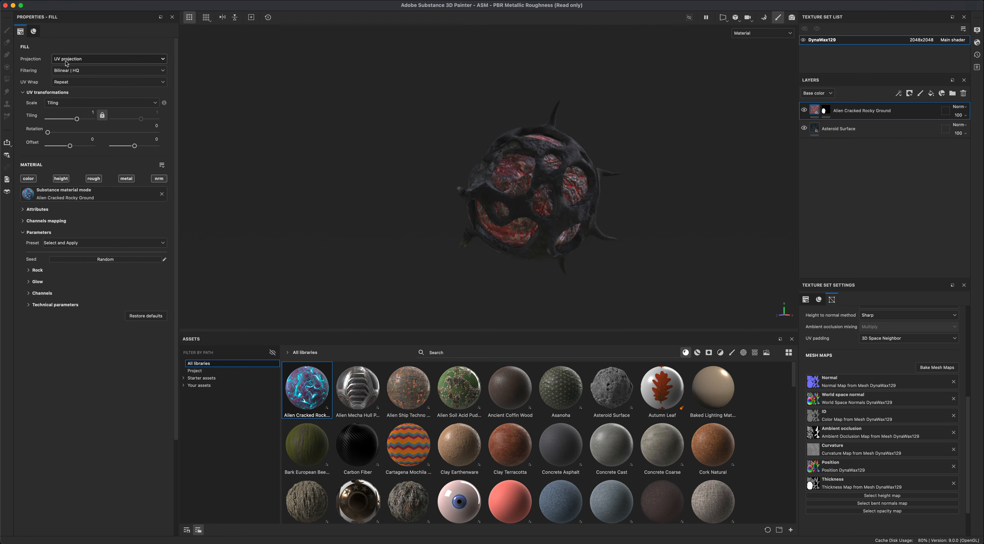
# - Switch the Alien Cracked Rocky Ground fill to Tri-planar projection and check the pattern on the core from several sides
pyautogui.click(81, 60)
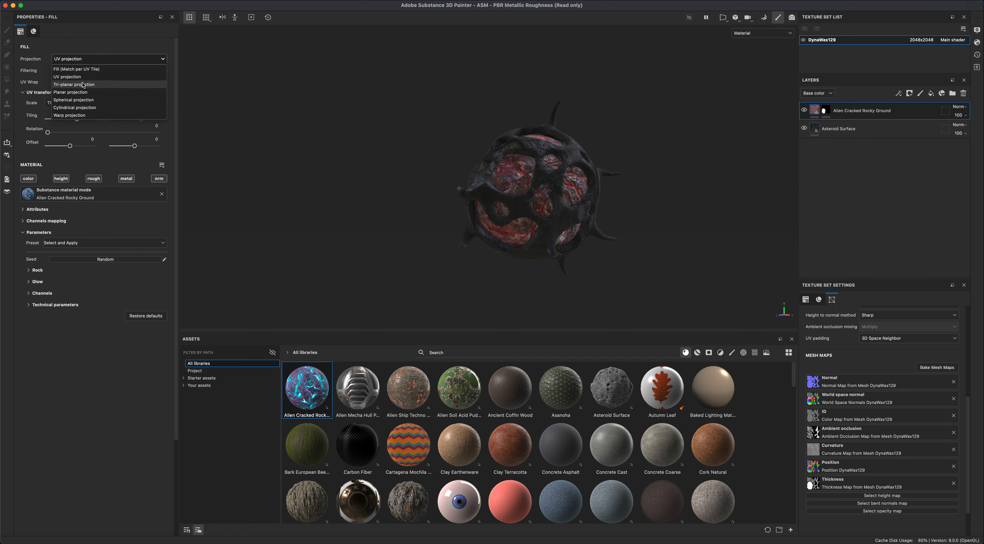
pyautogui.click(100, 85)
pyautogui.keyDown('alt'); pyautogui.moveTo(305, 189); pyautogui.dragTo(454, 218); pyautogui.keyUp('alt')
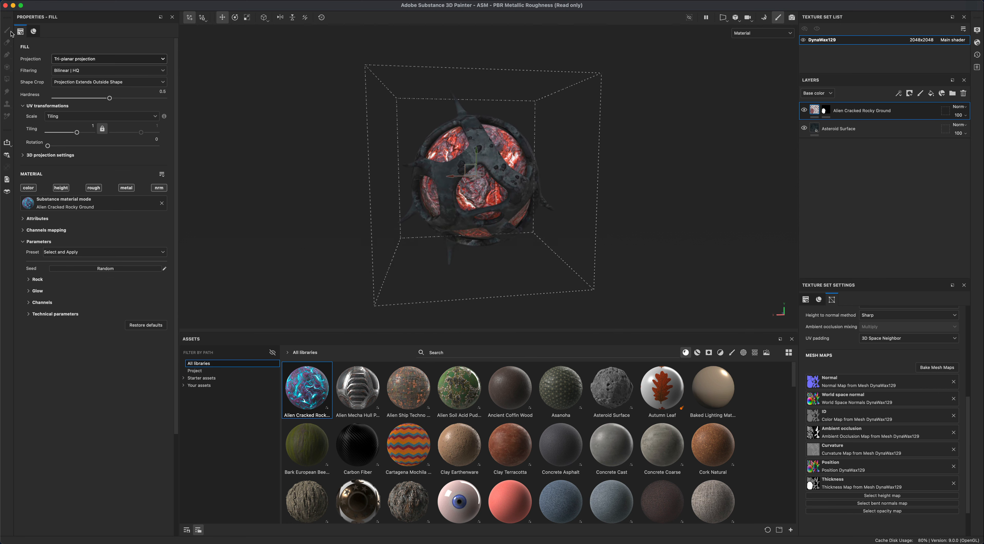
pyautogui.keyDown('alt'); pyautogui.moveTo(529, 225); pyautogui.dragTo(656, 270); pyautogui.keyUp('alt')
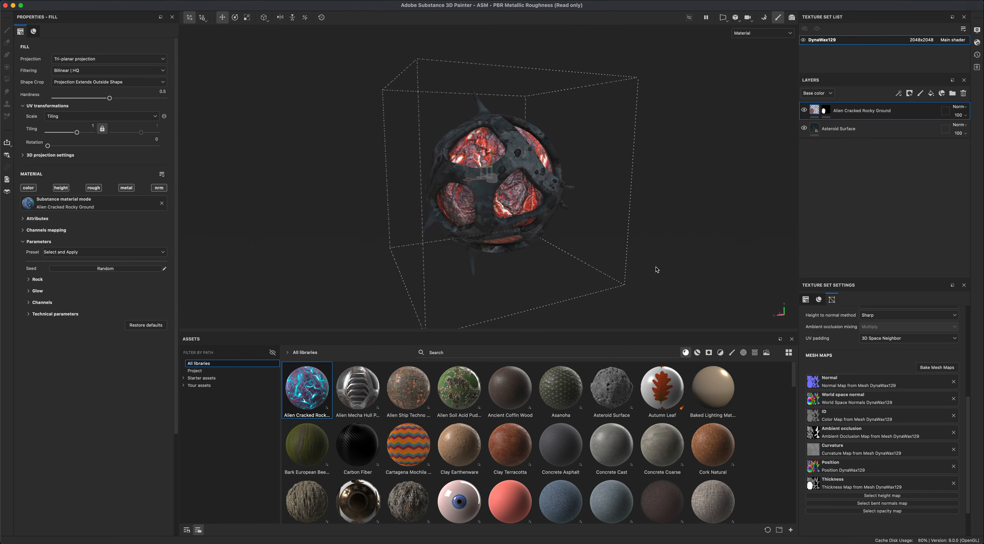
pyautogui.keyDown('alt'); pyautogui.moveTo(558, 252); pyautogui.dragTo(472, 154); pyautogui.keyUp('alt')
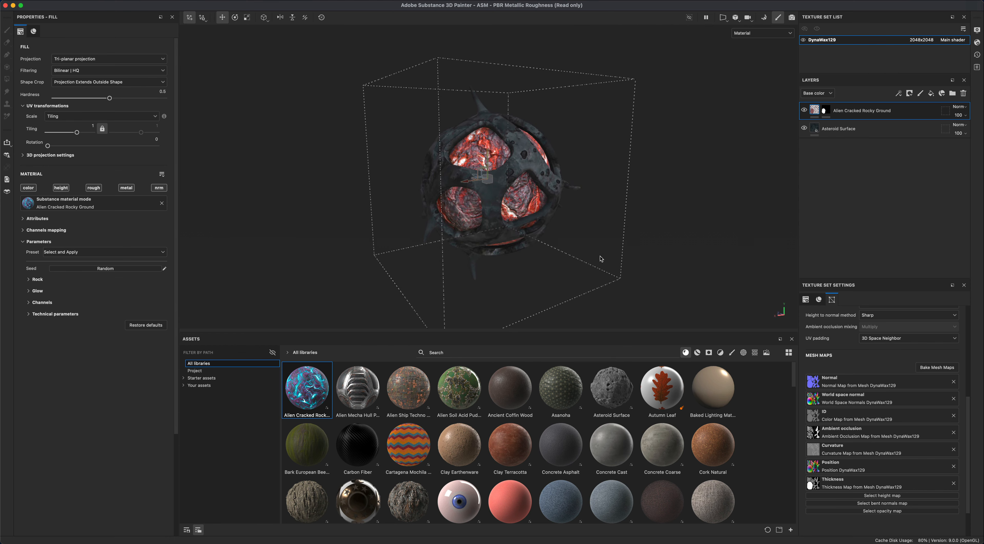
pyautogui.moveTo(601, 258)
pyautogui.keyDown('alt'); pyautogui.mouseDown()
pyautogui.moveTo(605, 270)
pyautogui.moveTo(606, 251)
pyautogui.mouseUp(); pyautogui.keyUp('alt')
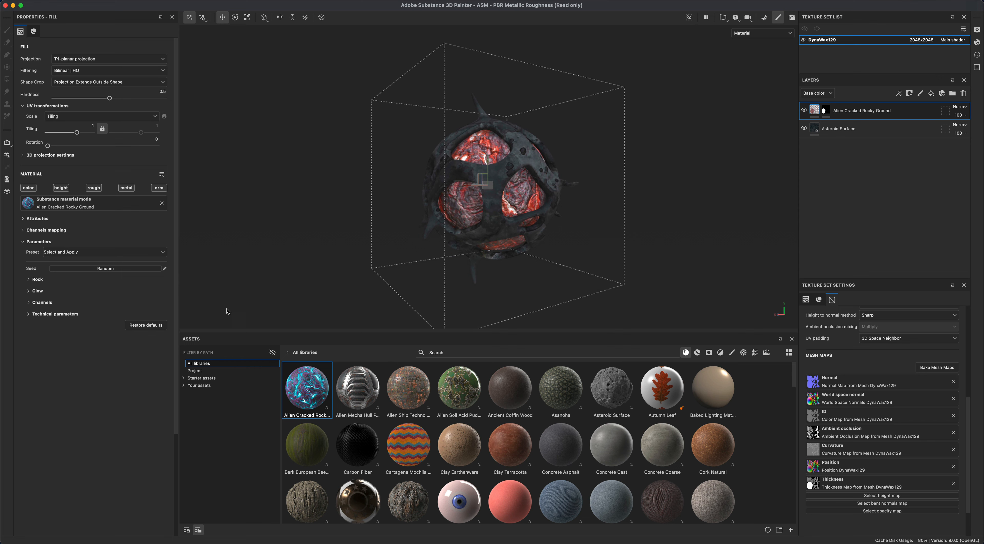
# - Expand the material's Glow parameters and add an Emissive channel to the texture set
pyautogui.click(37, 291)
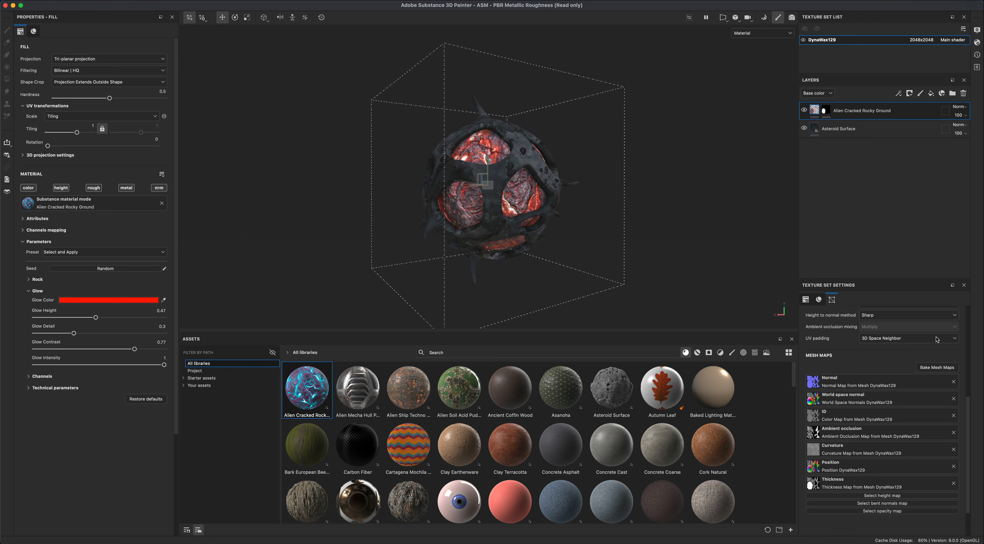
pyautogui.scroll(5, 970, 354)
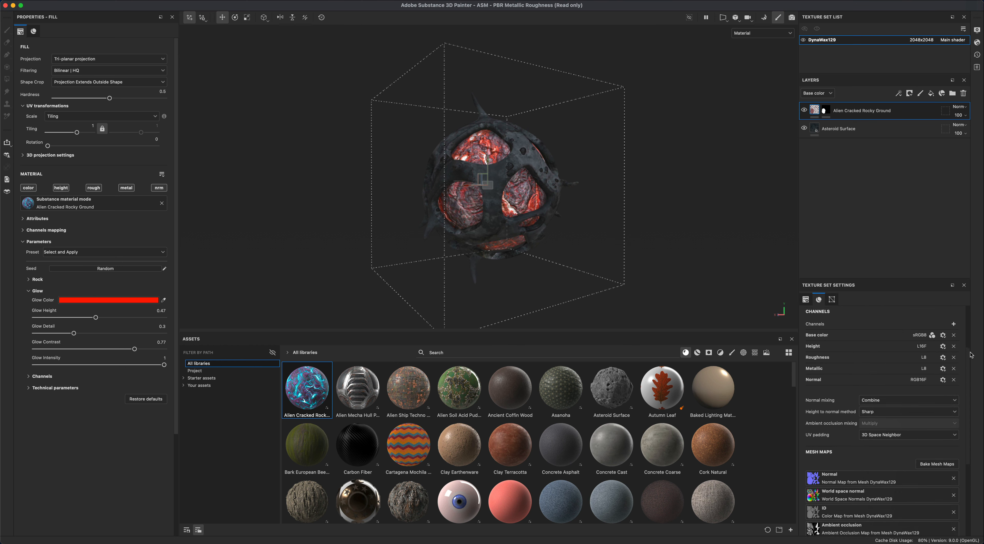
pyautogui.scroll(1, 970, 354)
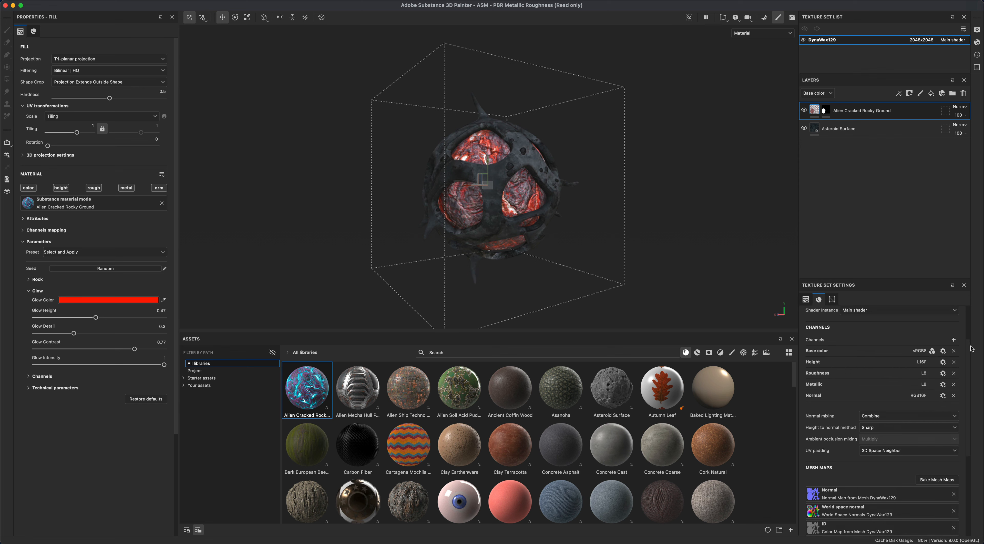
pyautogui.click(953, 339)
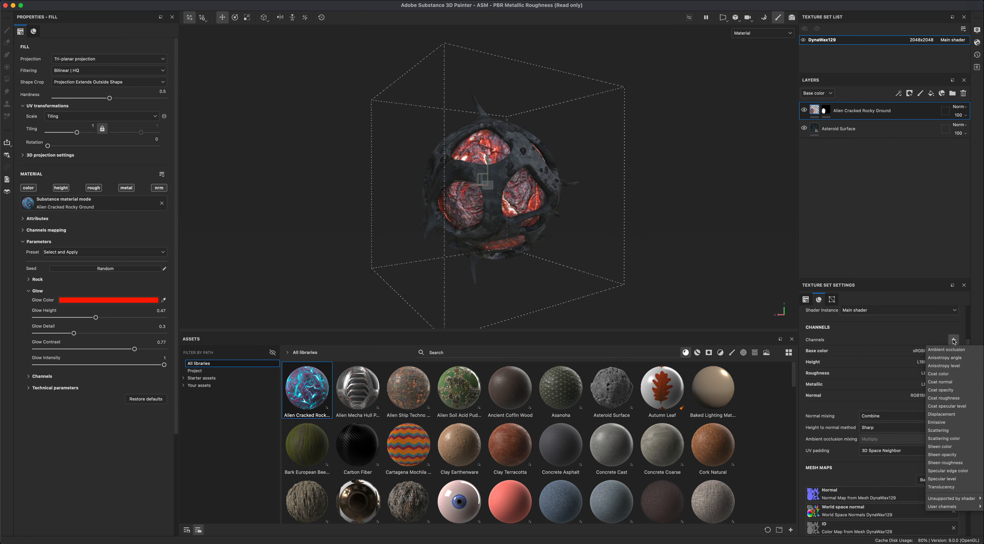
pyautogui.click(936, 422)
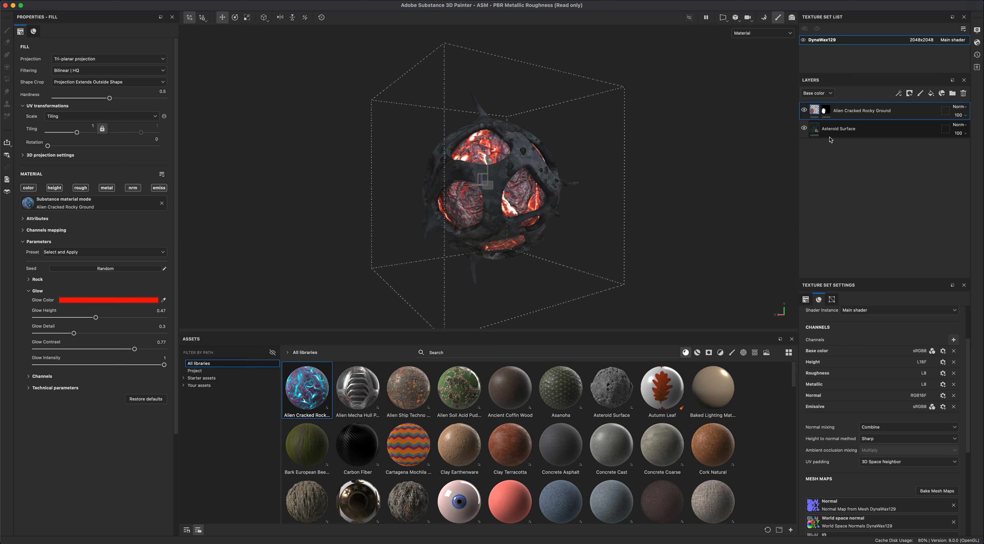
# - Compare the emissive channel on the Asteroid Surface and Alien Cracked Rocky Ground layers and examine the glowing core from several angles
pyautogui.click(837, 134)
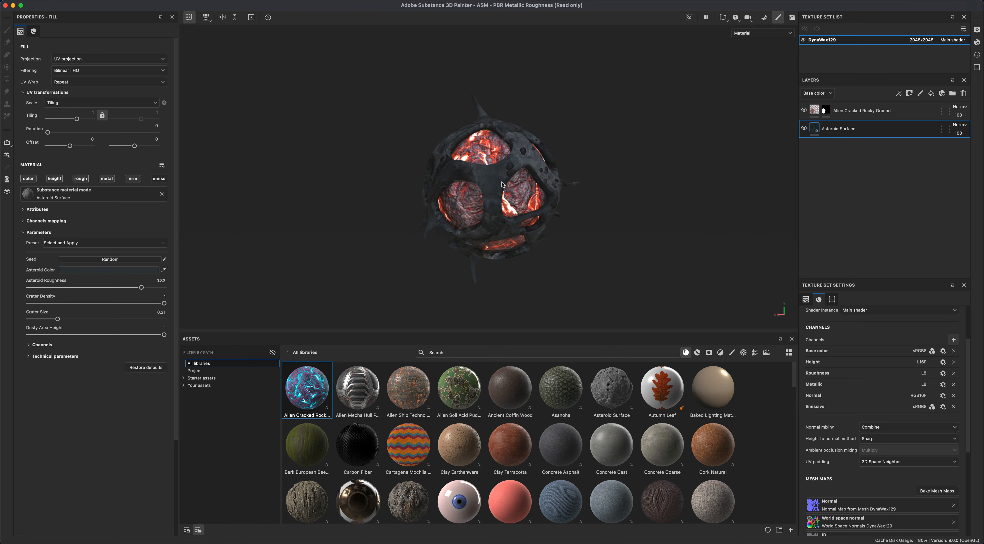
pyautogui.click(818, 112)
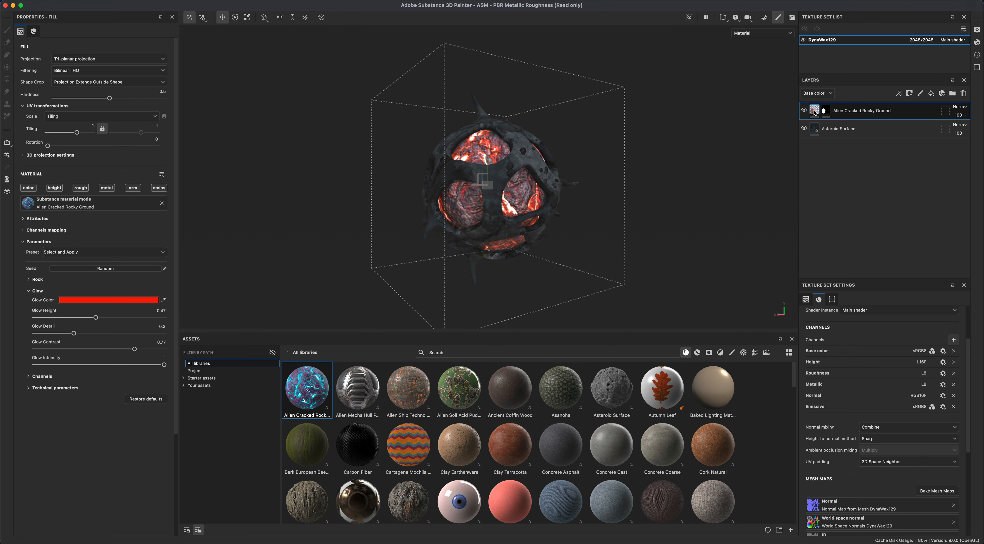
pyautogui.moveTo(815, 112)
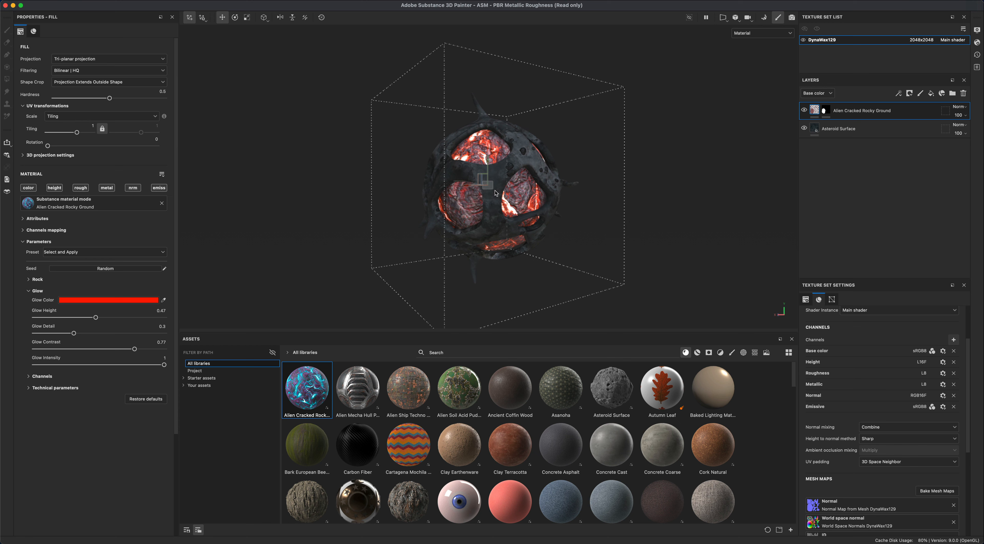
pyautogui.keyDown('alt'); pyautogui.moveTo(683, 233); pyautogui.dragTo(657, 236); pyautogui.keyUp('alt')
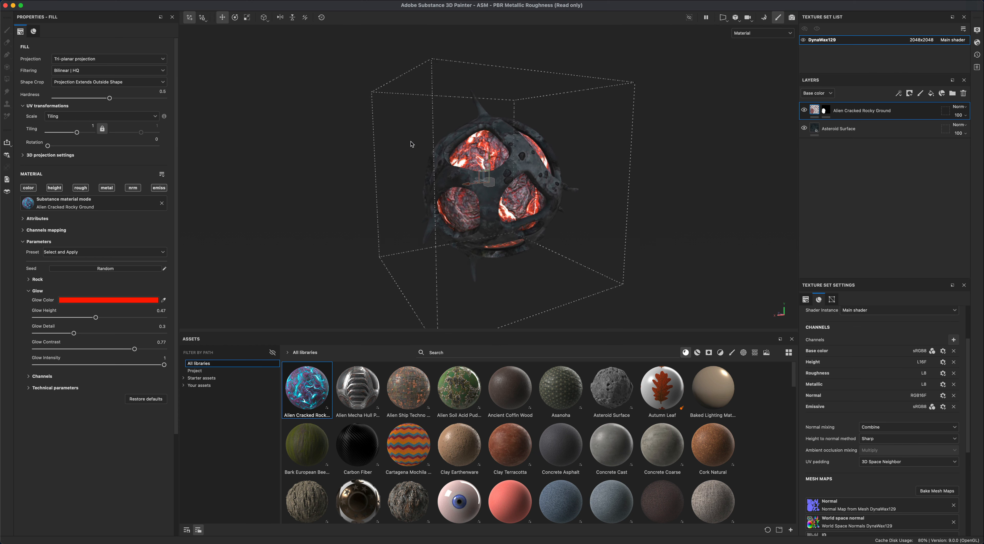
pyautogui.keyDown('alt'); pyautogui.moveTo(362, 206); pyautogui.dragTo(354, 193); pyautogui.keyUp('alt')
pyautogui.keyDown('alt'); pyautogui.moveTo(638, 235); pyautogui.dragTo(629, 217); pyautogui.keyUp('alt')
pyautogui.keyDown('alt'); pyautogui.moveTo(322, 183); pyautogui.dragTo(336, 180); pyautogui.keyUp('alt')
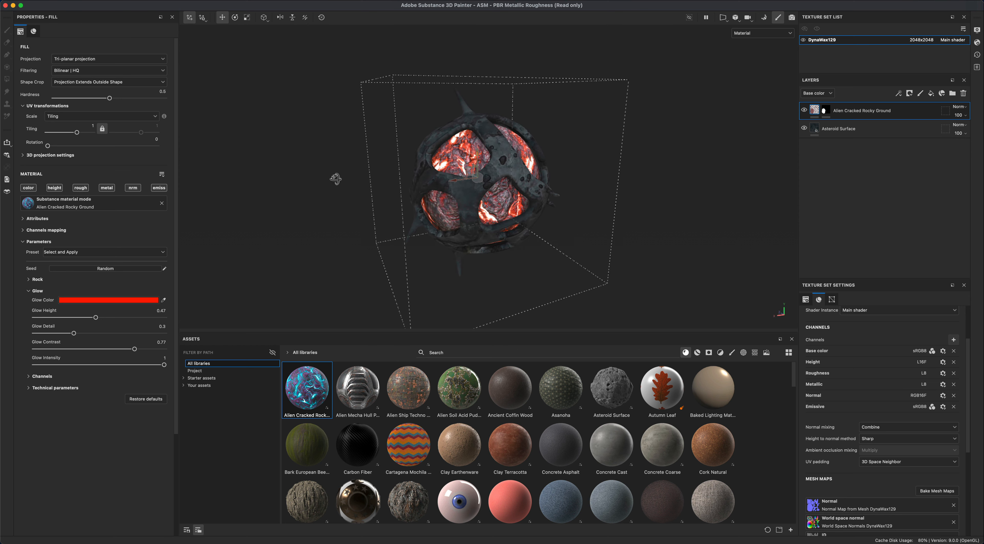
pyautogui.keyDown('alt'); pyautogui.moveTo(313, 219); pyautogui.dragTo(327, 220); pyautogui.keyUp('alt')
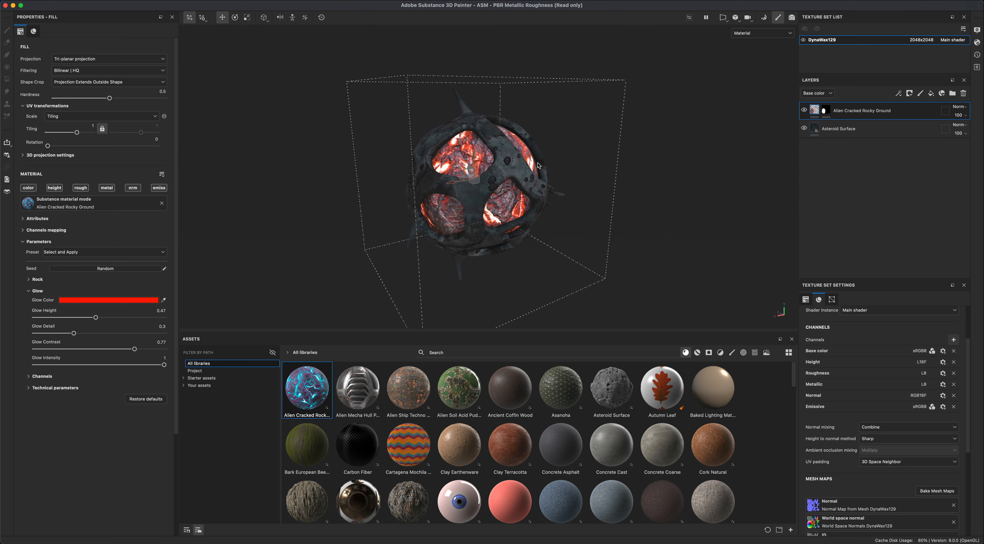
pyautogui.keyDown('alt'); pyautogui.moveTo(644, 219); pyautogui.dragTo(630, 201); pyautogui.keyUp('alt')
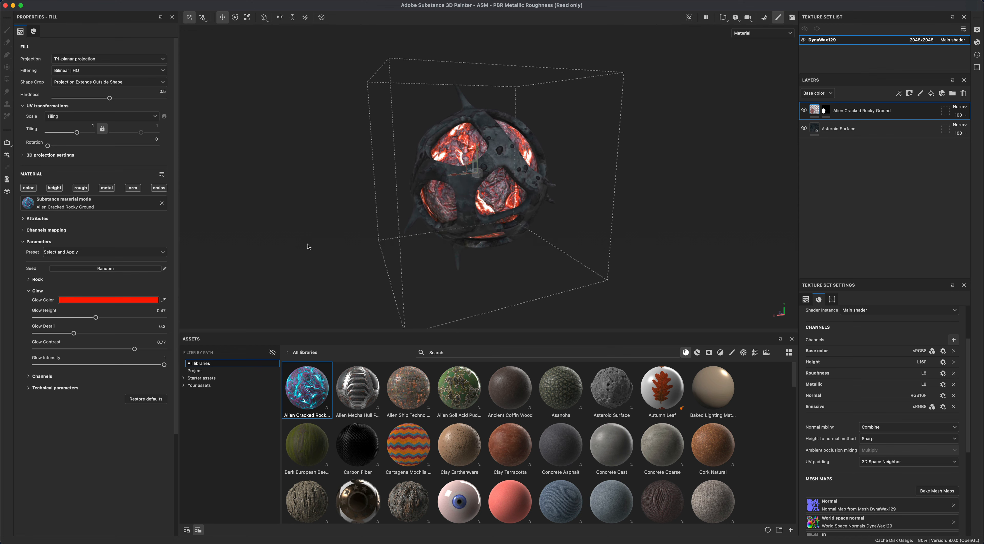
pyautogui.keyDown('alt'); pyautogui.moveTo(309, 246); pyautogui.dragTo(352, 222); pyautogui.keyUp('alt')
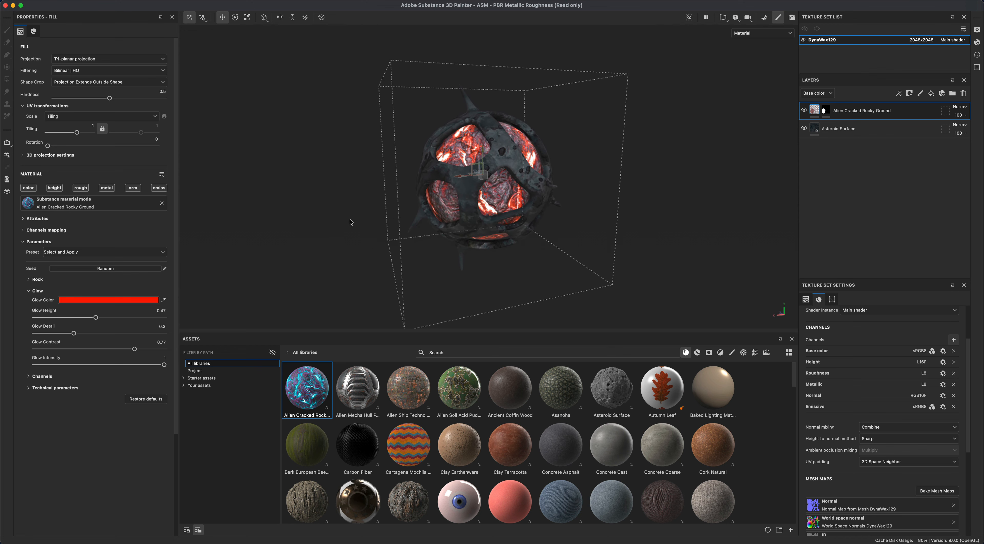
# - Activate camera post effects, enable Glare and Vignette, and set the vignette strength to 0.58
pyautogui.click(977, 31)
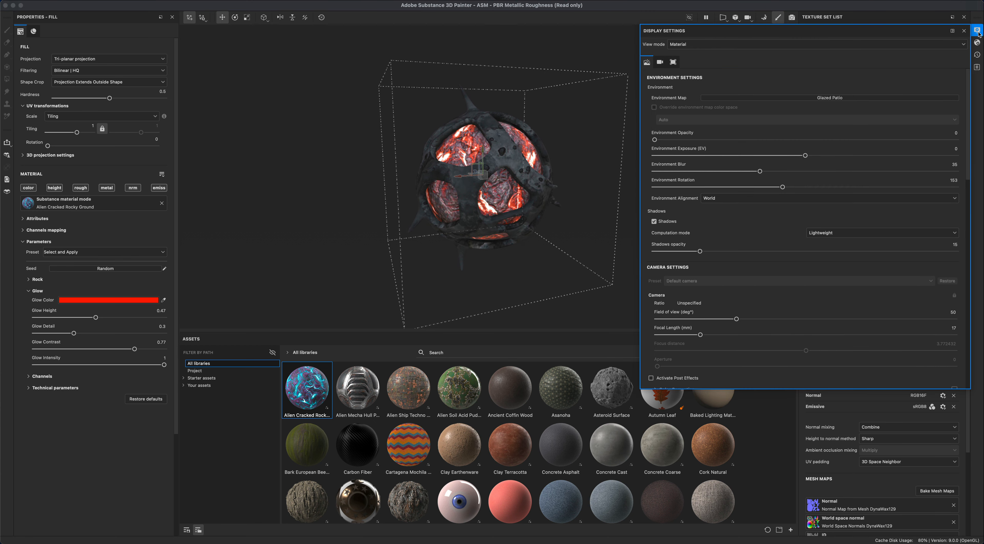
pyautogui.scroll(-4, 784, 226)
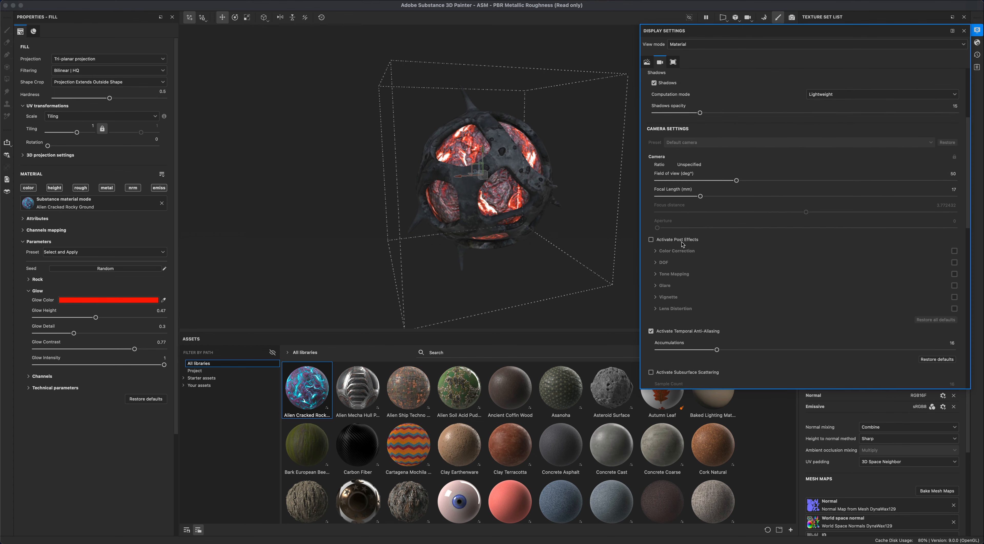
pyautogui.click(668, 241)
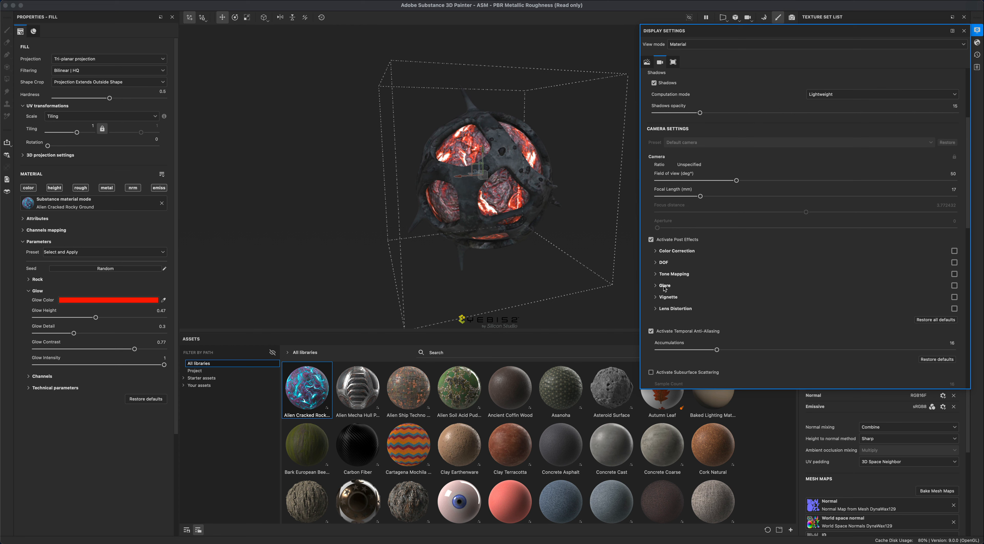
pyautogui.click(955, 286)
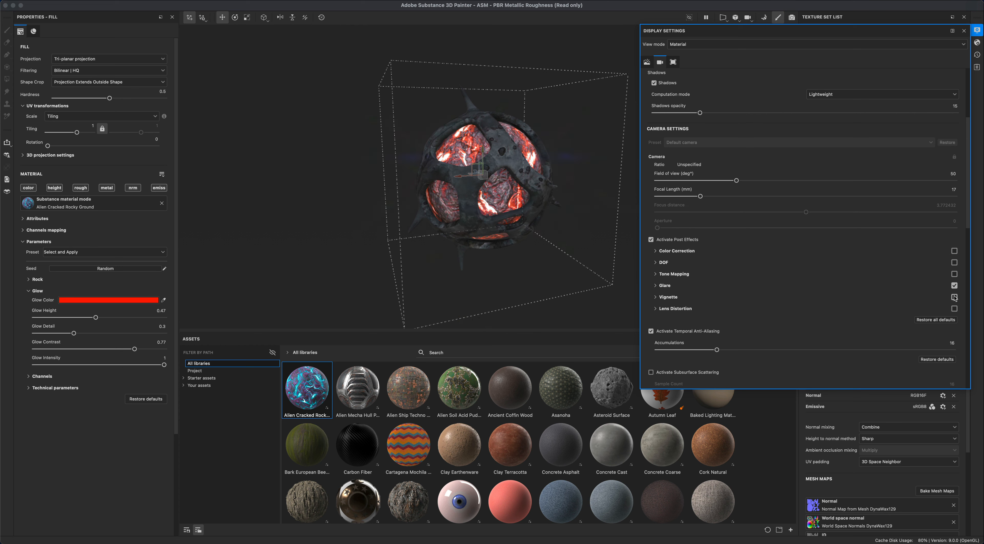
pyautogui.click(954, 297)
pyautogui.click(668, 297)
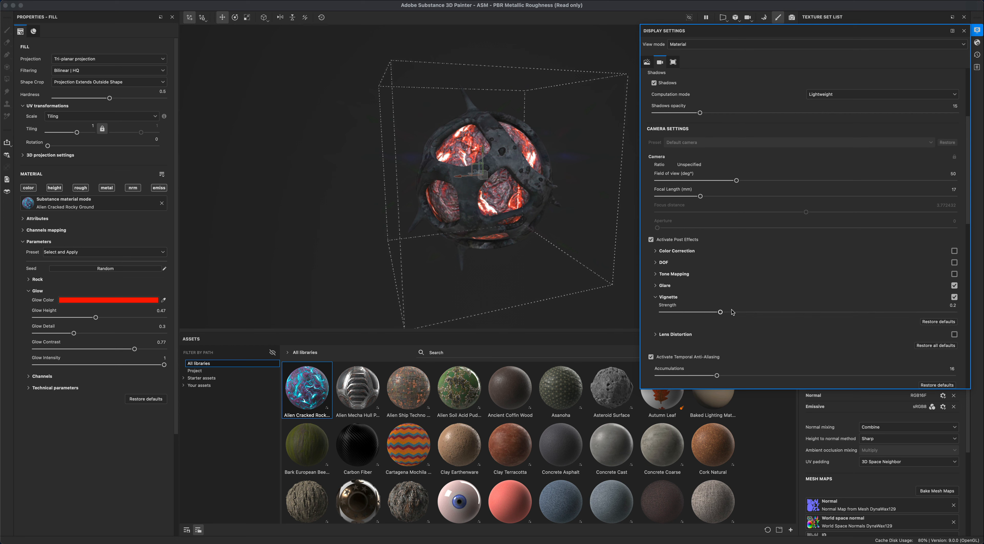
pyautogui.moveTo(747, 313); pyautogui.dragTo(832, 312)
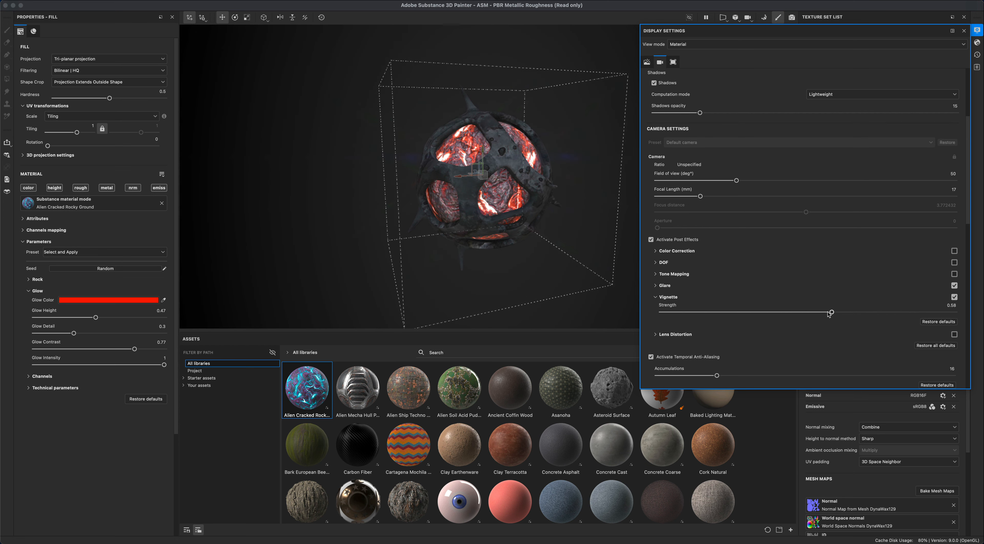
# - Set the Glare shape to Bloom with luminance about 1.88, threshold about 1.93 and remap factor about 3.64
pyautogui.click(655, 286)
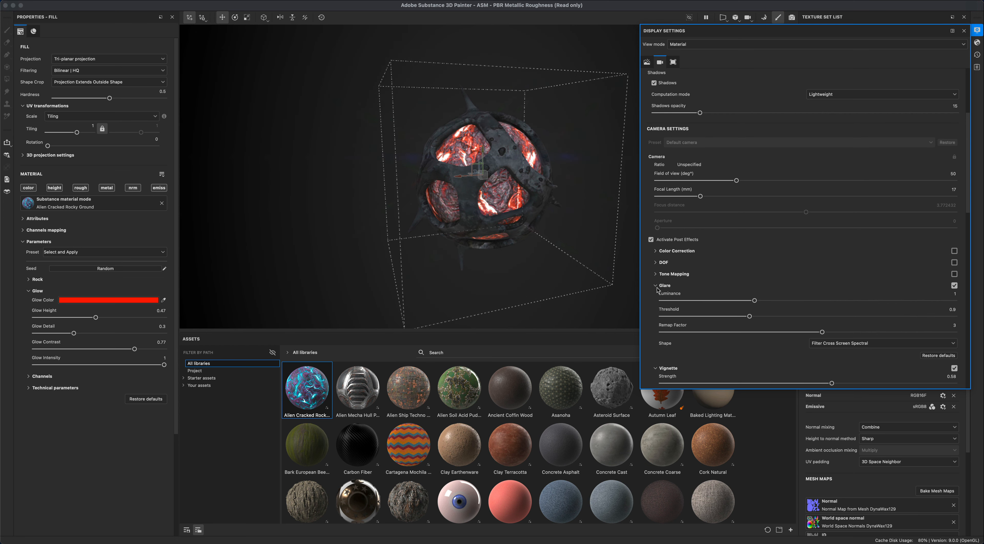
pyautogui.scroll(-3, 704, 301)
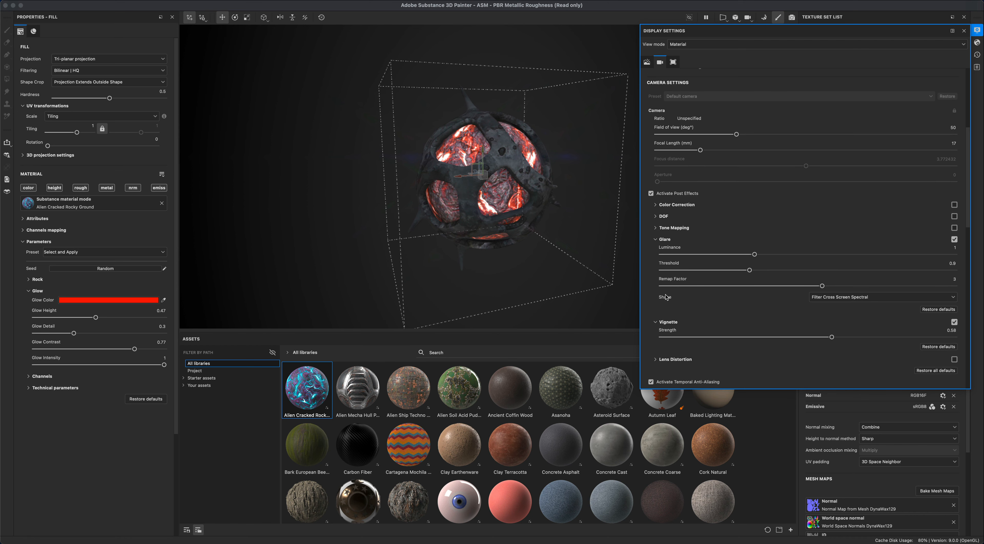
pyautogui.click(827, 301)
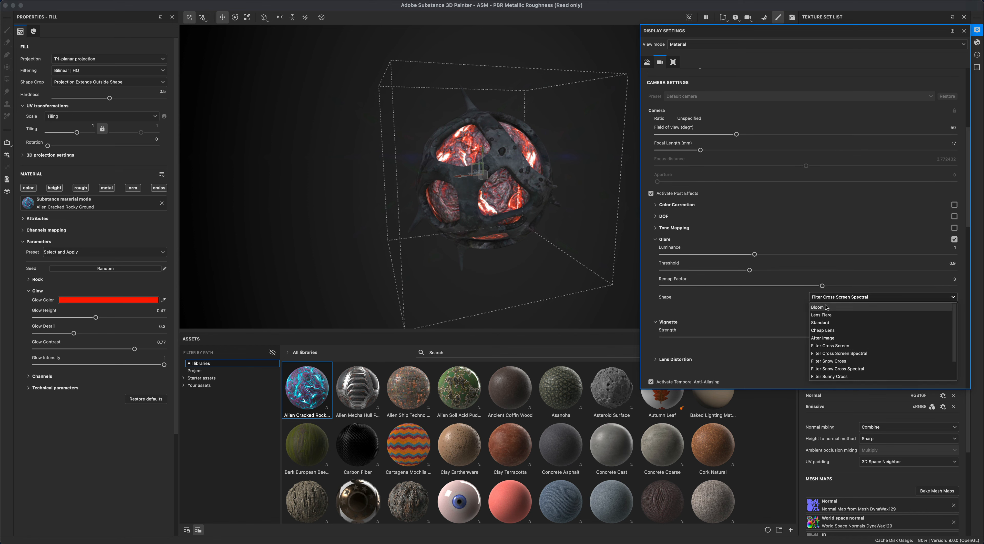
pyautogui.click(826, 308)
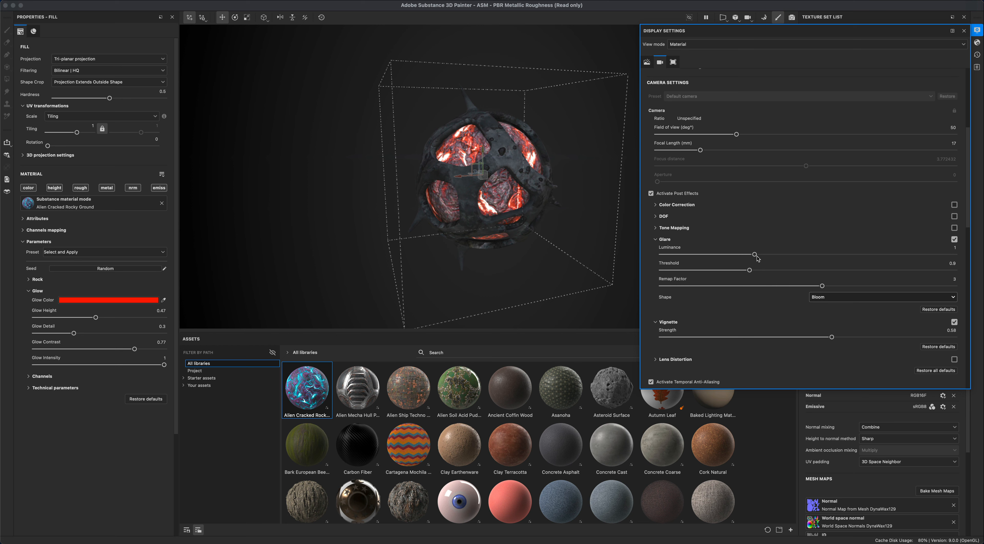
pyautogui.moveTo(756, 255); pyautogui.dragTo(838, 286)
pyautogui.moveTo(784, 270)
pyautogui.mouseDown()
pyautogui.moveTo(804, 270)
pyautogui.moveTo(790, 270)
pyautogui.moveTo(801, 254)
pyautogui.moveTo(787, 255)
pyautogui.mouseUp()
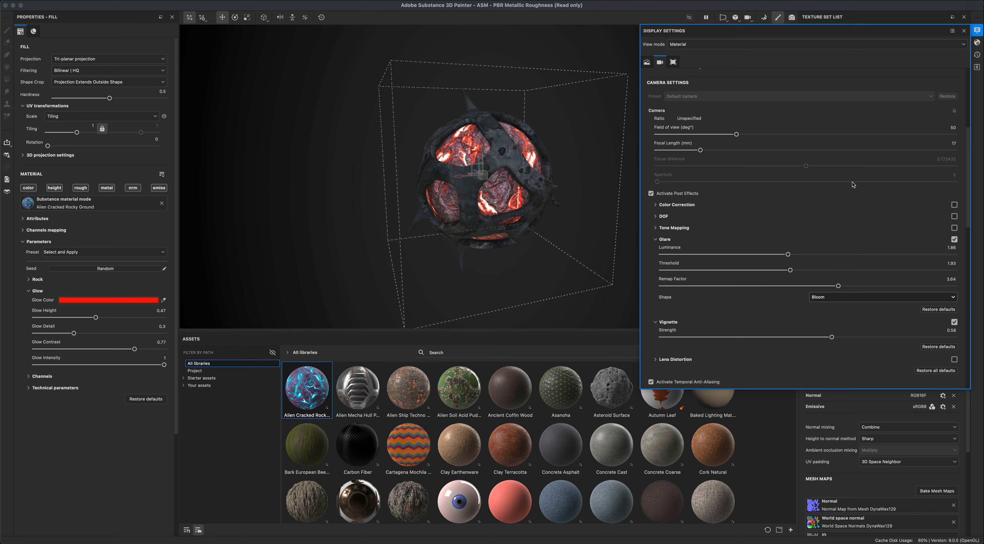
# - Set the main shader's Emissive Intensity to about 4.79
pyautogui.click(977, 43)
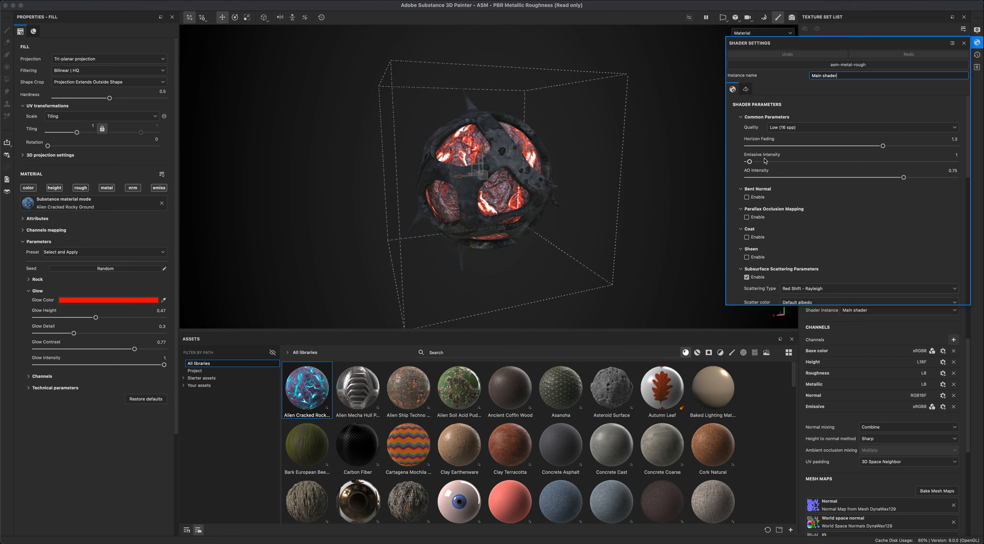
pyautogui.moveTo(751, 163)
pyautogui.mouseDown()
pyautogui.moveTo(781, 163)
pyautogui.moveTo(757, 163)
pyautogui.mouseUp()
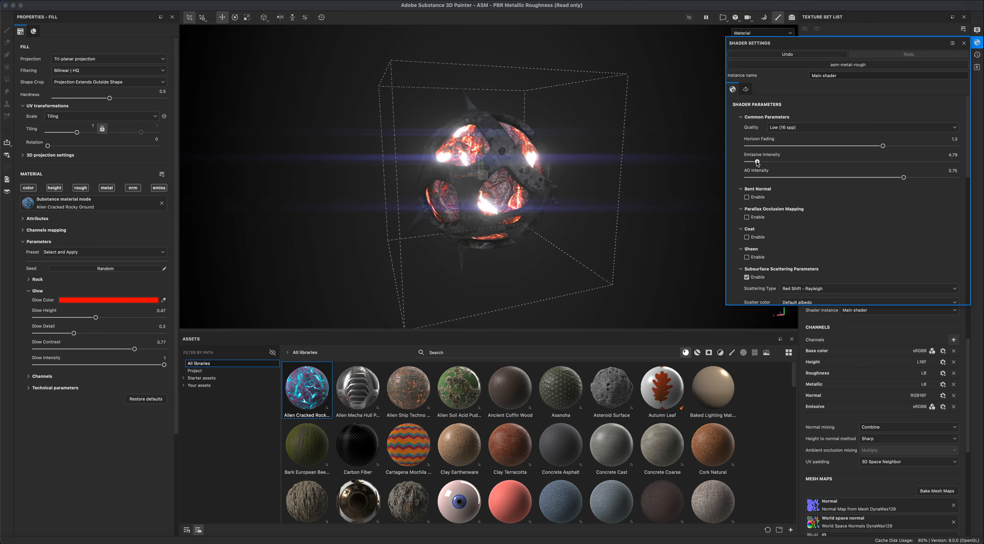
# - Readjust the Glare post effect to soften the bloom around the lava core and close the display settings
pyautogui.click(978, 30)
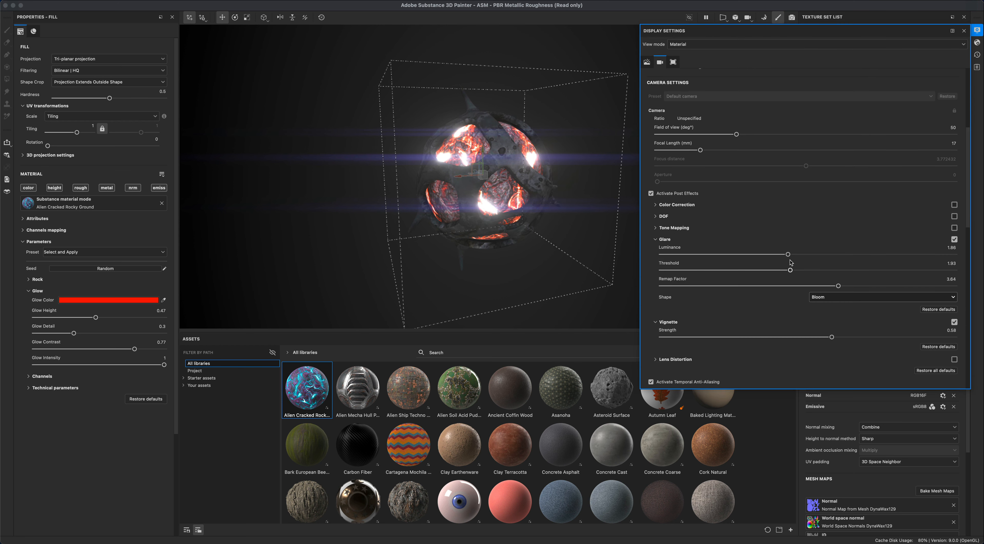
pyautogui.moveTo(787, 254); pyautogui.dragTo(837, 295)
pyautogui.click(979, 30)
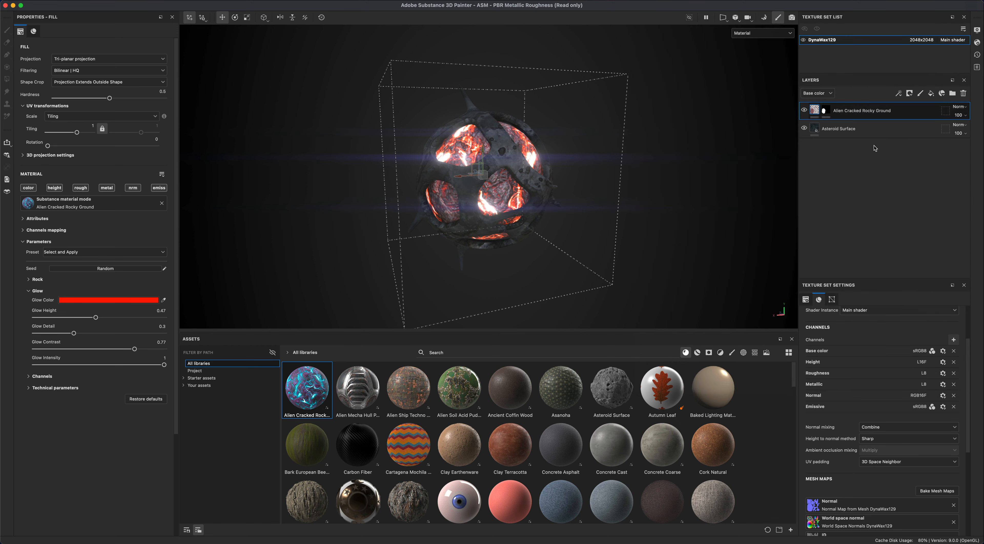
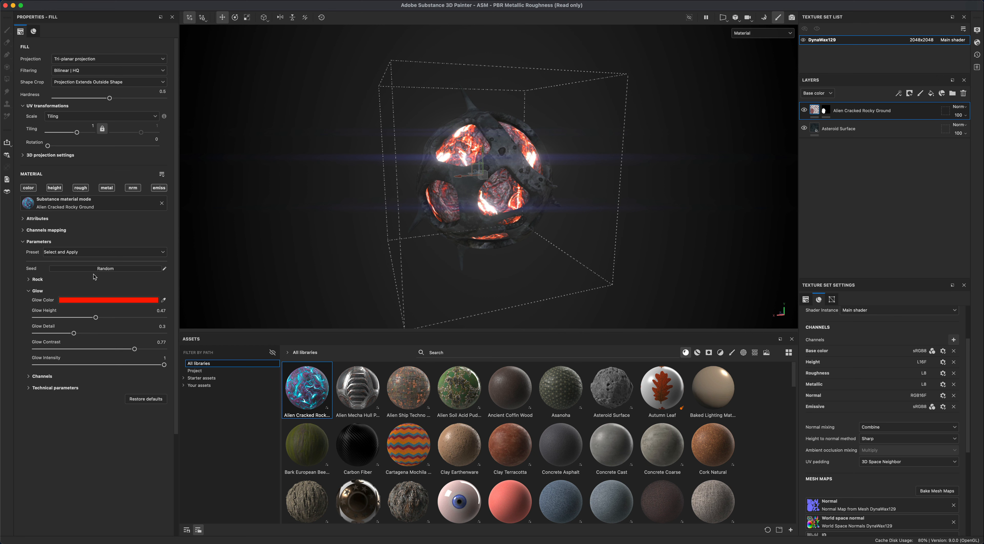
# - Set the glow color of the Alien Cracked Rocky Ground material to orange-red FF4600
pyautogui.click(37, 280)
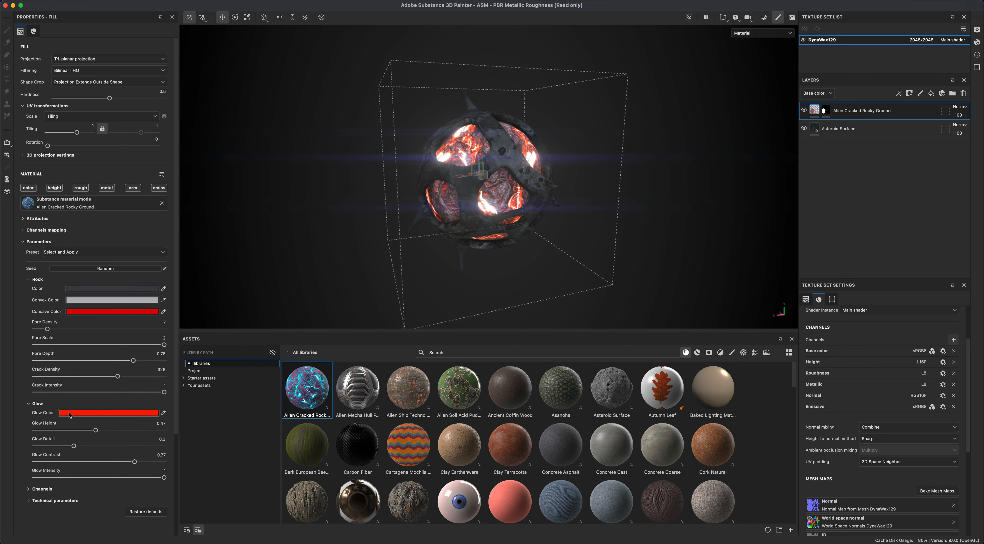
pyautogui.click(70, 414)
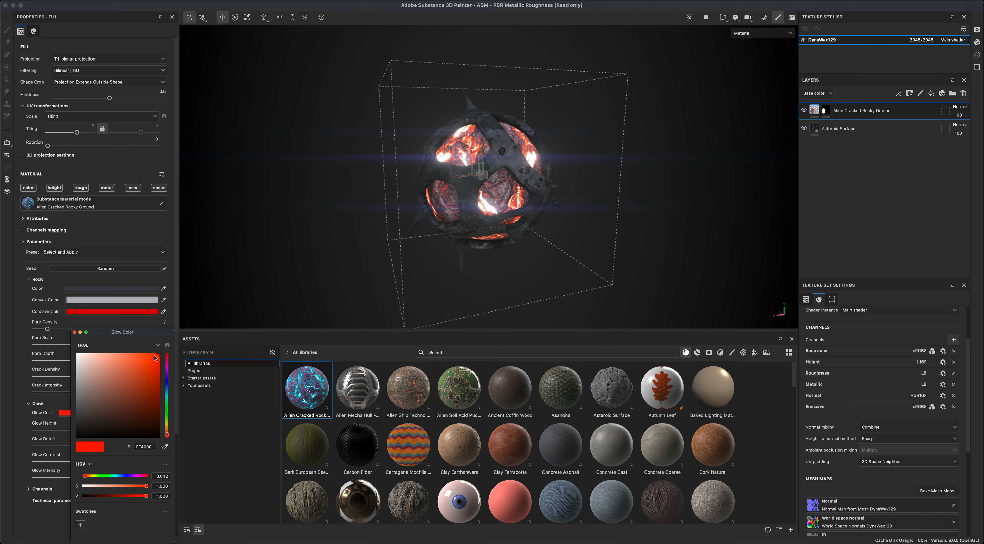
pyautogui.moveTo(155, 357)
pyautogui.mouseDown()
pyautogui.moveTo(91, 355)
pyautogui.moveTo(144, 367)
pyautogui.mouseUp()
pyautogui.click(166, 423)
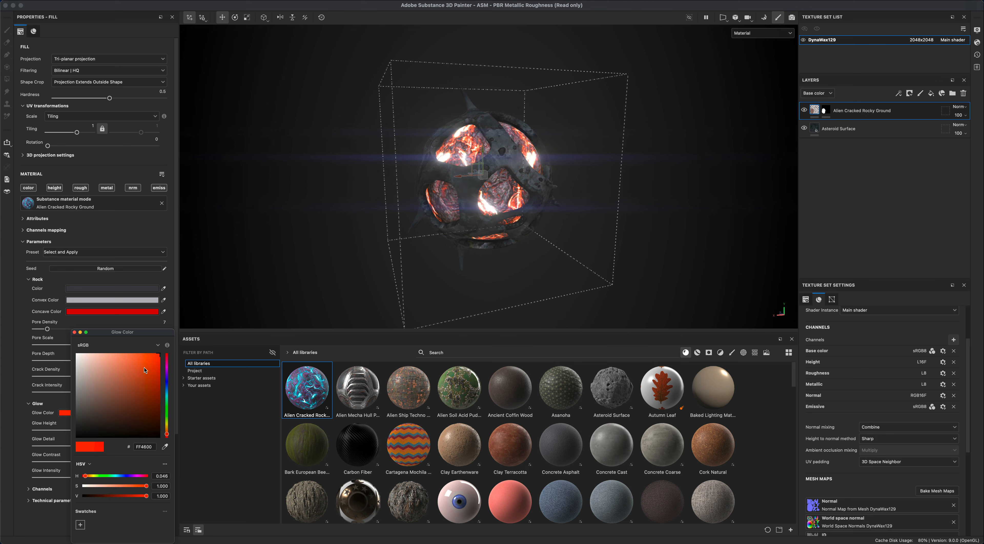
pyautogui.click(14, 446)
# - Set the lava material's Glow Intensity to 0.65, Glow Contrast to 0.68, Glow Detail to 0 and Glow Height to 0.57
pyautogui.moveTo(50, 477); pyautogui.dragTo(119, 477)
pyautogui.moveTo(92, 462); pyautogui.dragTo(35, 445)
pyautogui.moveTo(95, 430); pyautogui.dragTo(108, 431)
# - In the material's technical parameters, set Luminosity to 0.36, Contrast to 0.01 and Hue Shift to 0.7
pyautogui.click(54, 500)
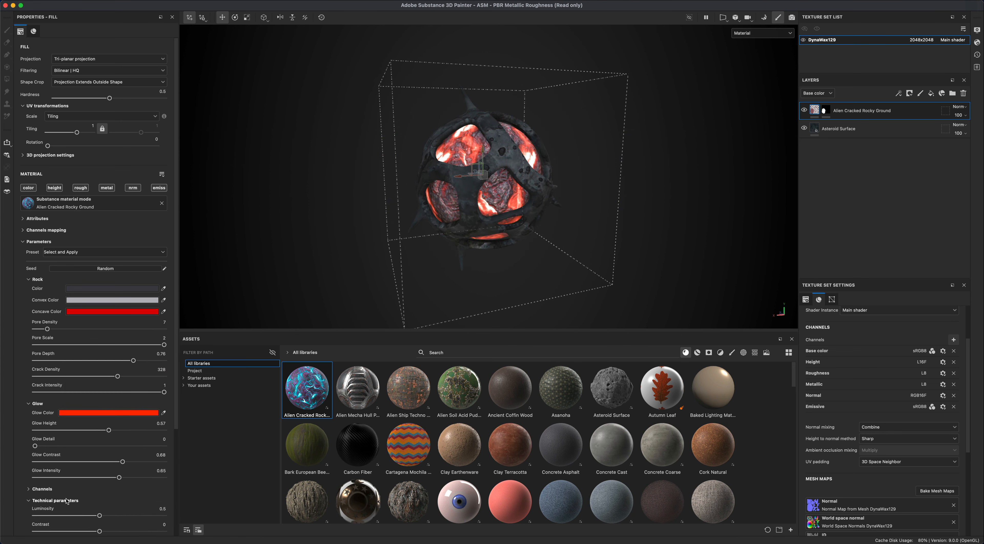
pyautogui.scroll(-2, 57, 500)
pyautogui.moveTo(100, 468); pyautogui.dragTo(81, 469)
pyautogui.click(99, 485)
pyautogui.moveTo(35, 500); pyautogui.dragTo(125, 492)
pyautogui.scroll(-3, 117, 472)
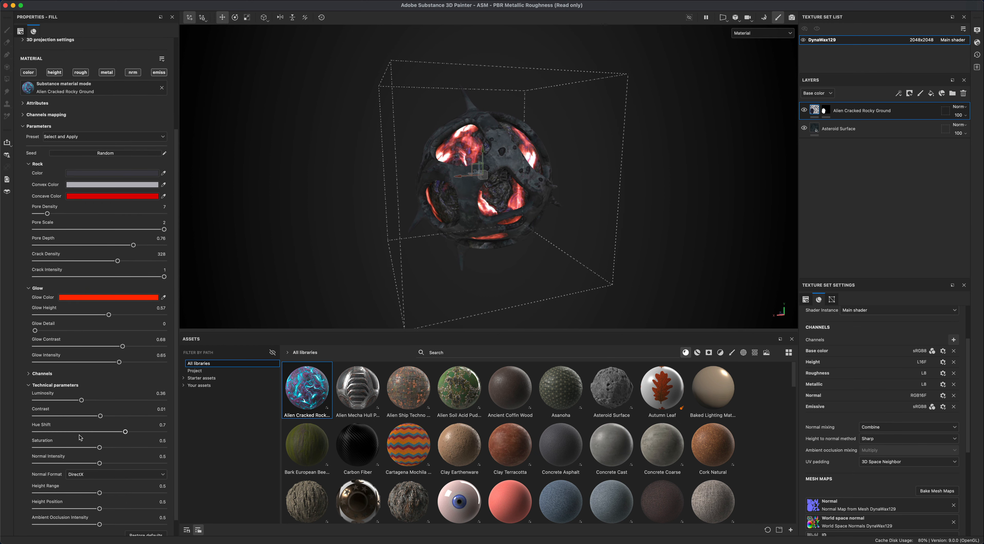
# - Adjust the lava material's Saturation to 0.57 while checking the core from other angles
pyautogui.moveTo(100, 447)
pyautogui.mouseDown()
pyautogui.moveTo(165, 449)
pyautogui.moveTo(96, 449)
pyautogui.moveTo(116, 450)
pyautogui.mouseUp()
pyautogui.keyDown('alt'); pyautogui.moveTo(391, 212); pyautogui.dragTo(440, 205); pyautogui.keyUp('alt')
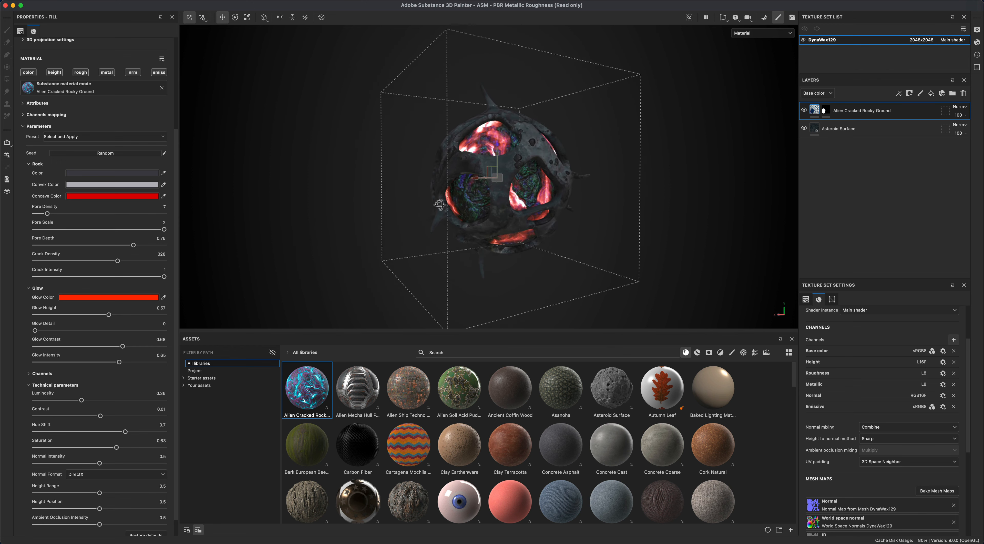
pyautogui.keyDown('alt'); pyautogui.moveTo(337, 245); pyautogui.dragTo(311, 264); pyautogui.keyUp('alt')
pyautogui.scroll(-3, 320, 260)
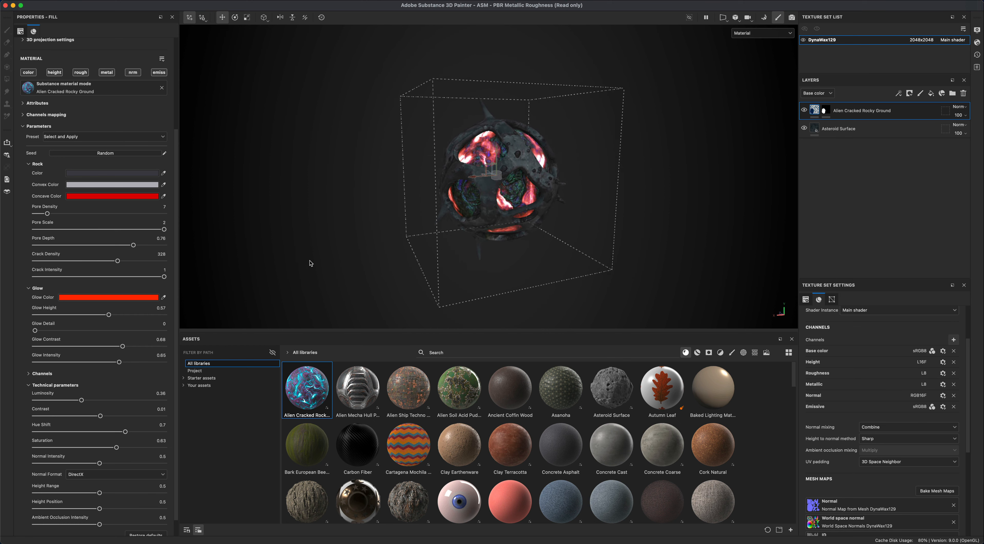
pyautogui.moveTo(117, 447); pyautogui.dragTo(109, 447)
pyautogui.scroll(-1, 108, 455)
pyautogui.scroll(2, 93, 266)
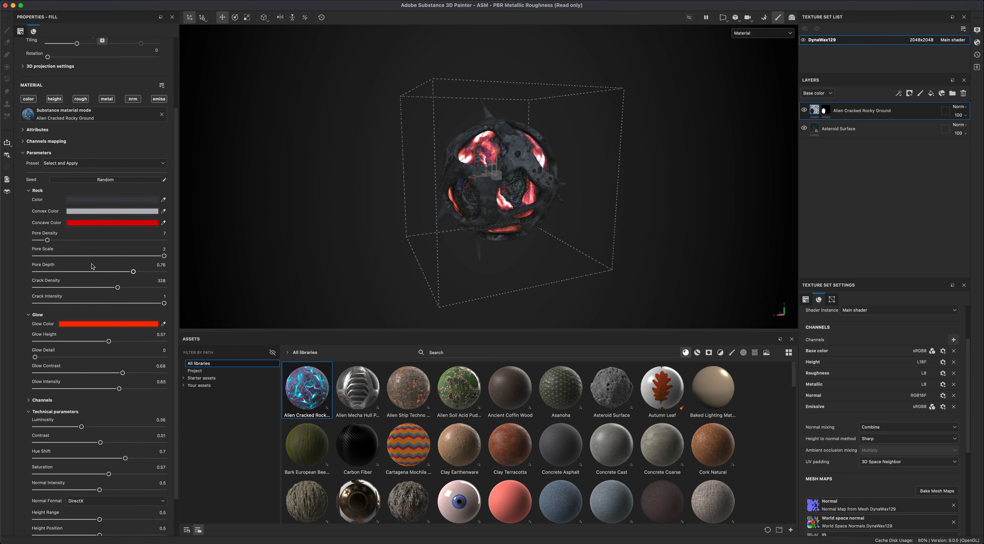
# - Frame the orb, start Iray rendering and set the maximum render time to 10 minutes
pyautogui.keyDown('alt'); pyautogui.moveTo(313, 229); pyautogui.dragTo(352, 197); pyautogui.keyUp('alt')
pyautogui.keyDown('alt'); pyautogui.moveTo(676, 145); pyautogui.dragTo(675, 135); pyautogui.keyUp('alt')
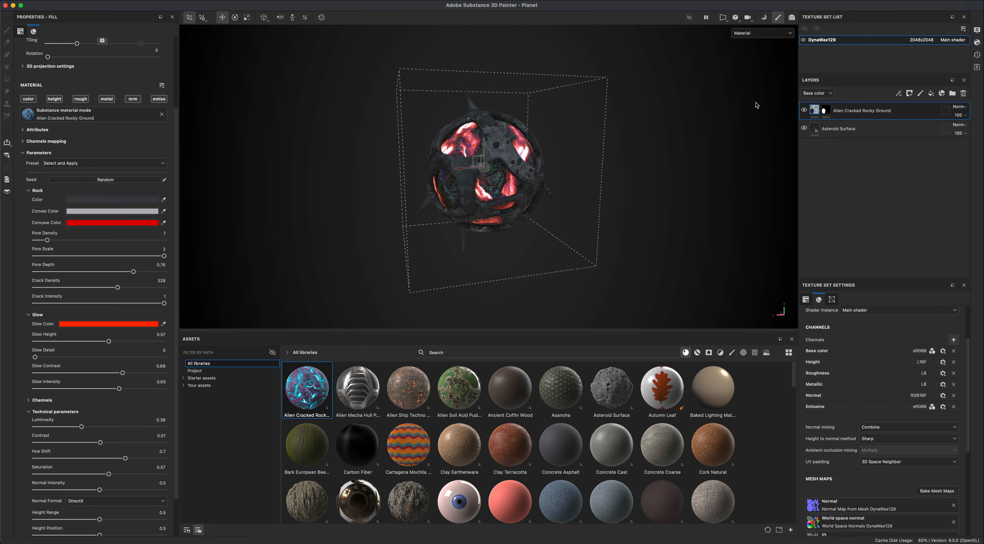
pyautogui.click(792, 18)
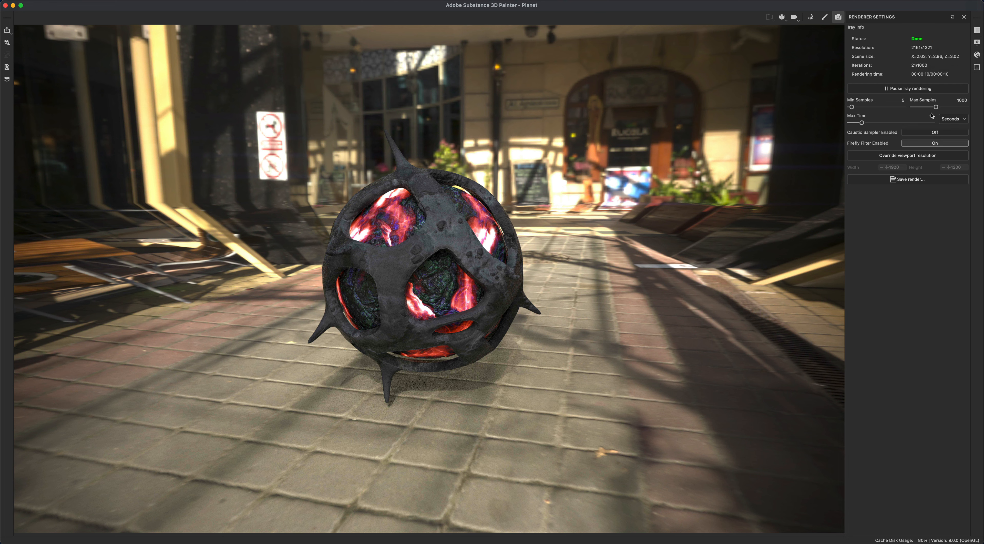
pyautogui.click(948, 121)
pyautogui.click(948, 136)
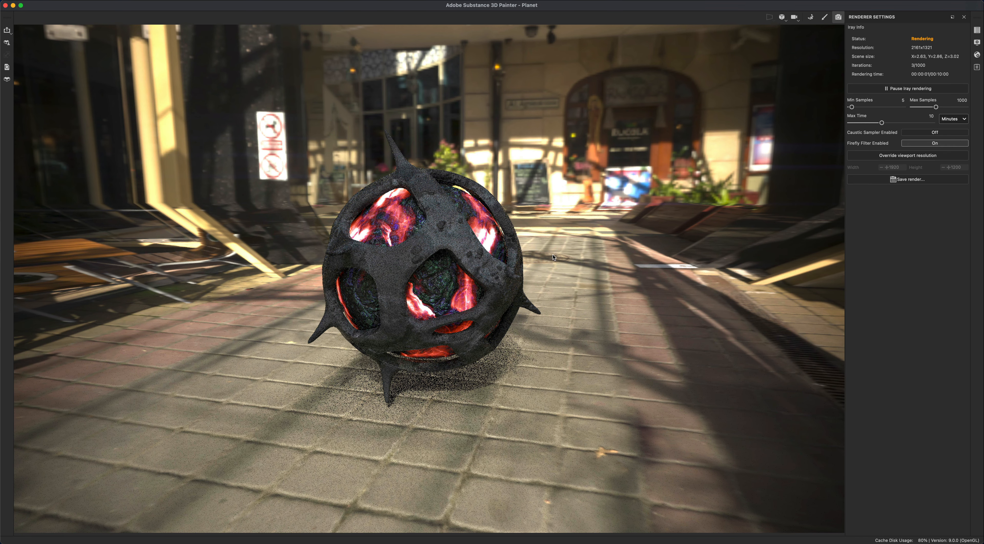
# - In the display settings, disable the dome's Ground and enable Clear color with a near-black color
pyautogui.click(977, 43)
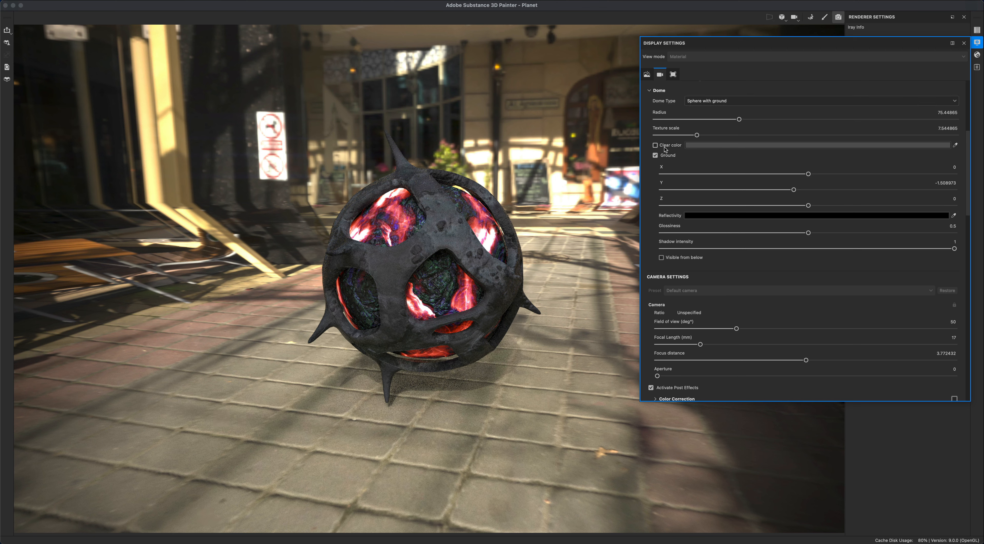
pyautogui.click(656, 155)
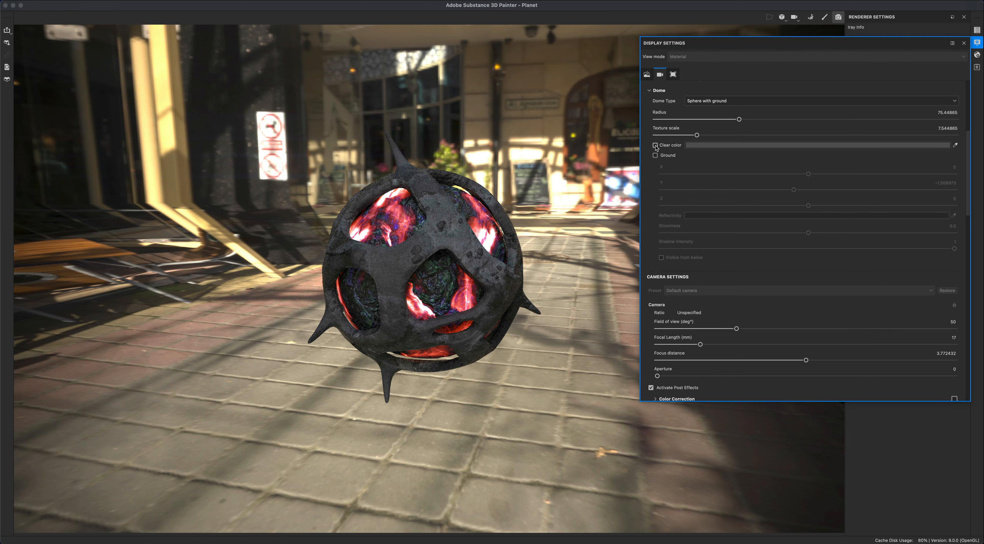
pyautogui.click(656, 146)
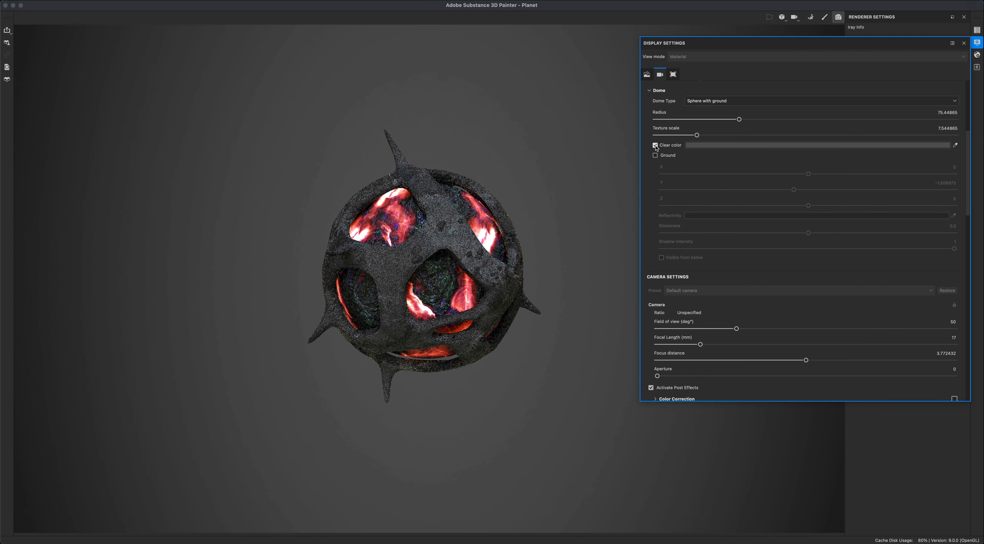
pyautogui.click(702, 147)
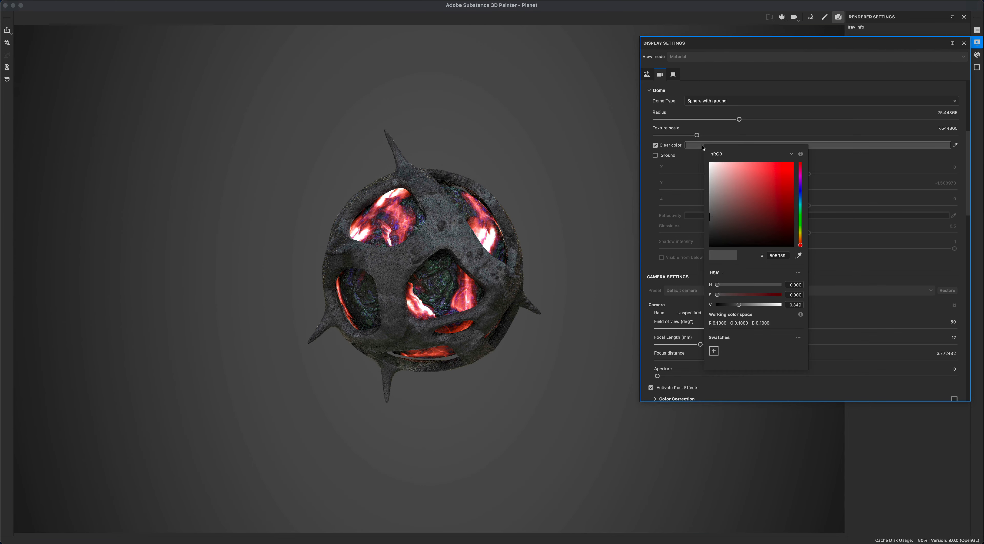
pyautogui.click(721, 246)
# - Light the render with the Autumn Forest environment map after trying Mondarrain 3, and adjust the environment exposure and rotation
pyautogui.scroll(5, 854, 113)
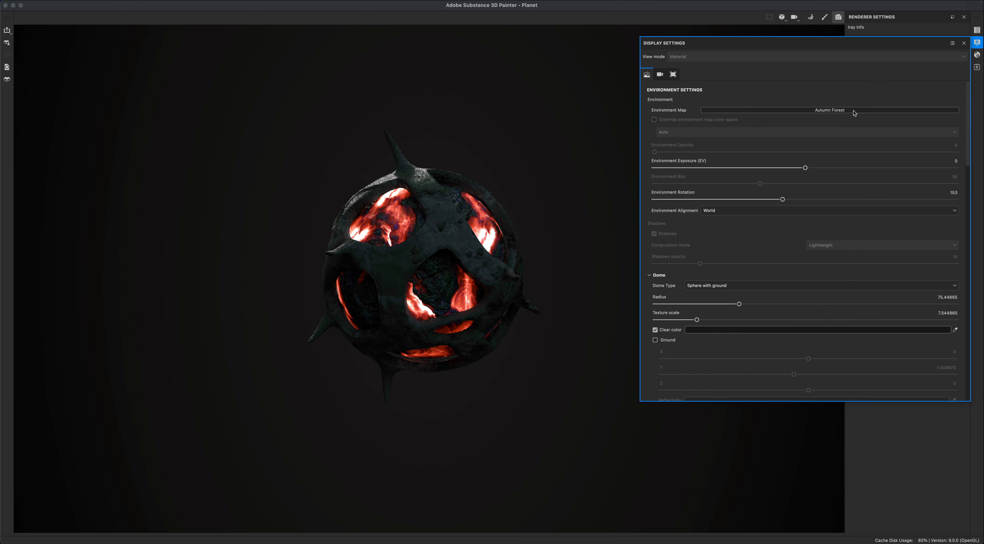
pyautogui.click(854, 112)
pyautogui.click(868, 185)
pyautogui.click(862, 111)
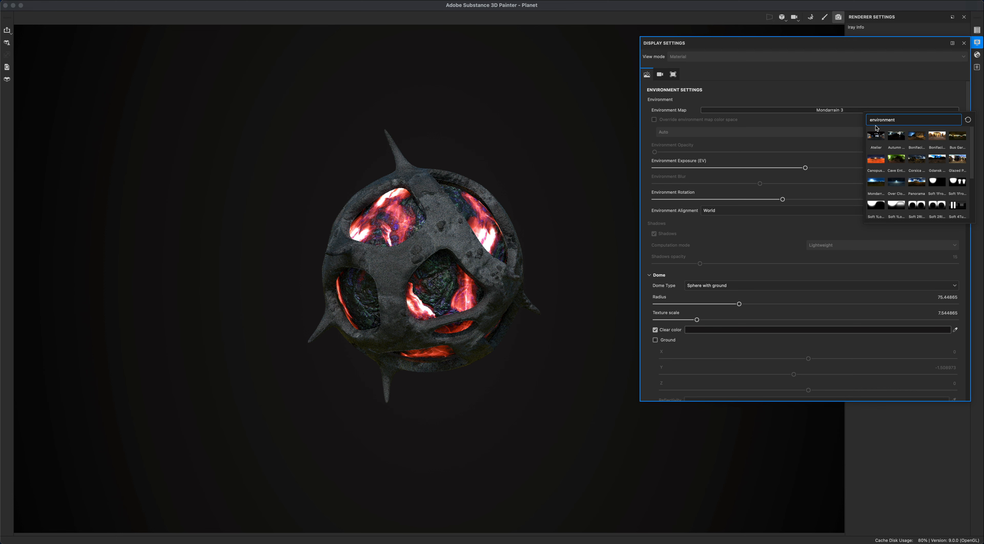
pyautogui.click(896, 136)
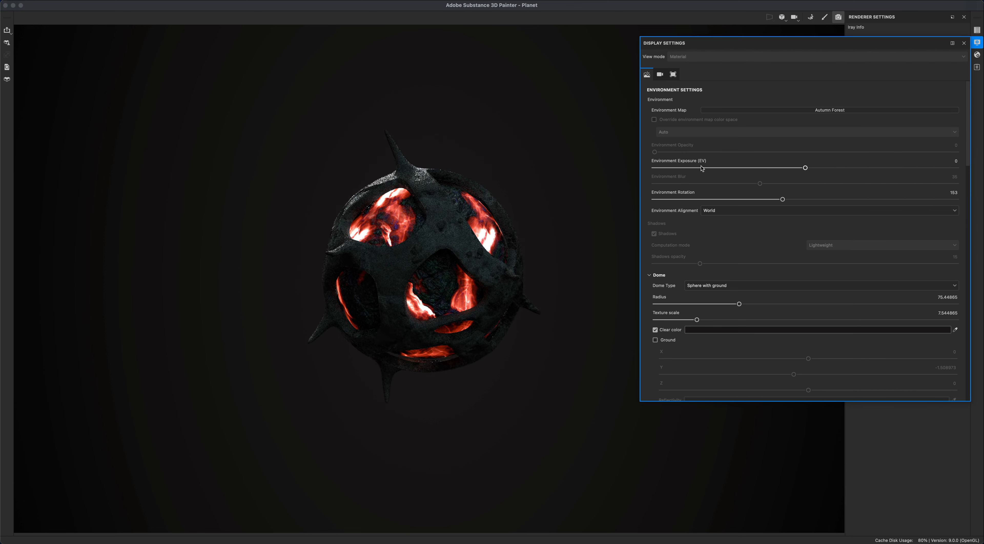
pyautogui.moveTo(805, 168); pyautogui.dragTo(832, 200)
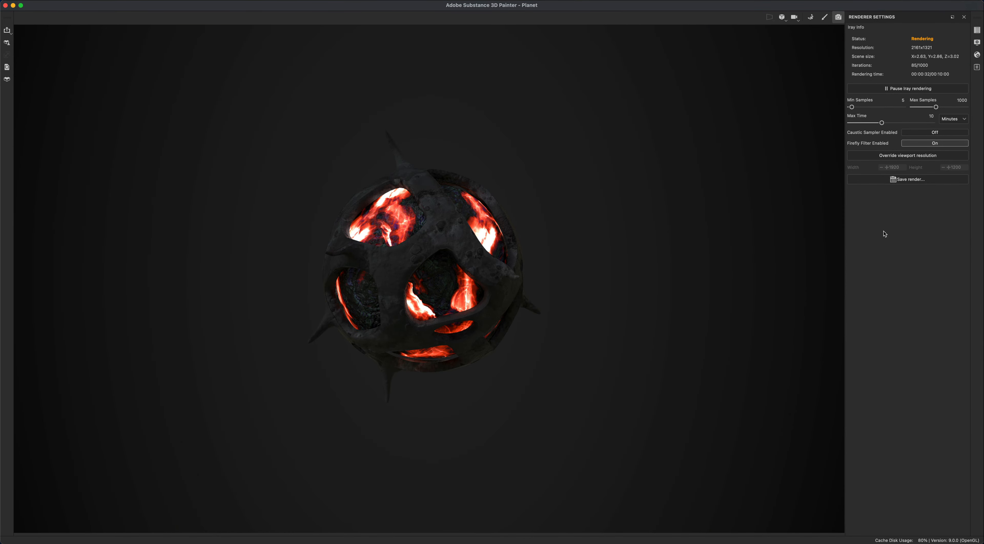
# - Save the Iray render as Planet.png in the Planet folder
pyautogui.click(874, 180)
pyautogui.write('Planet.png')
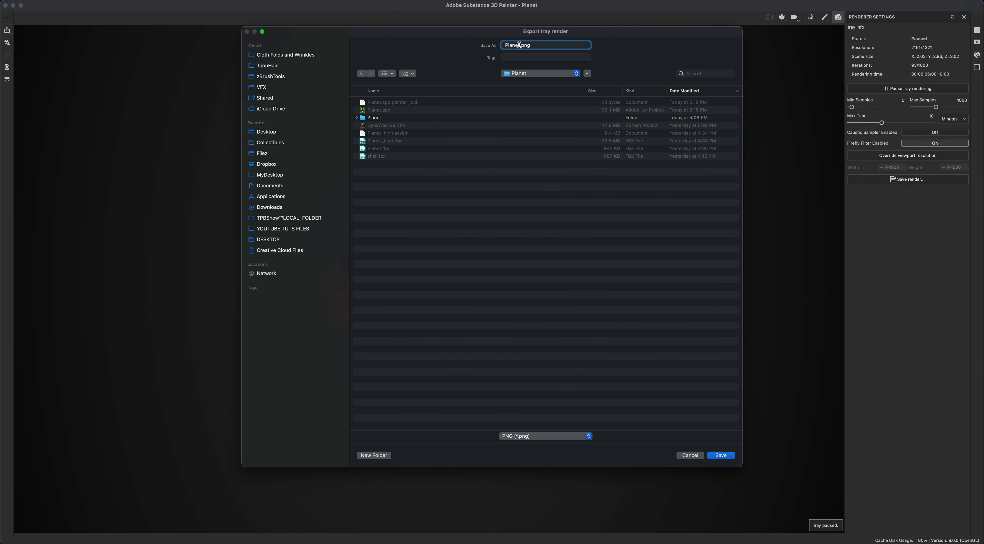
pyautogui.click(721, 455)
# - Switch to Finder, preview the saved Planet.png render, and close the preview and the folder window
pyautogui.click(511, 170)
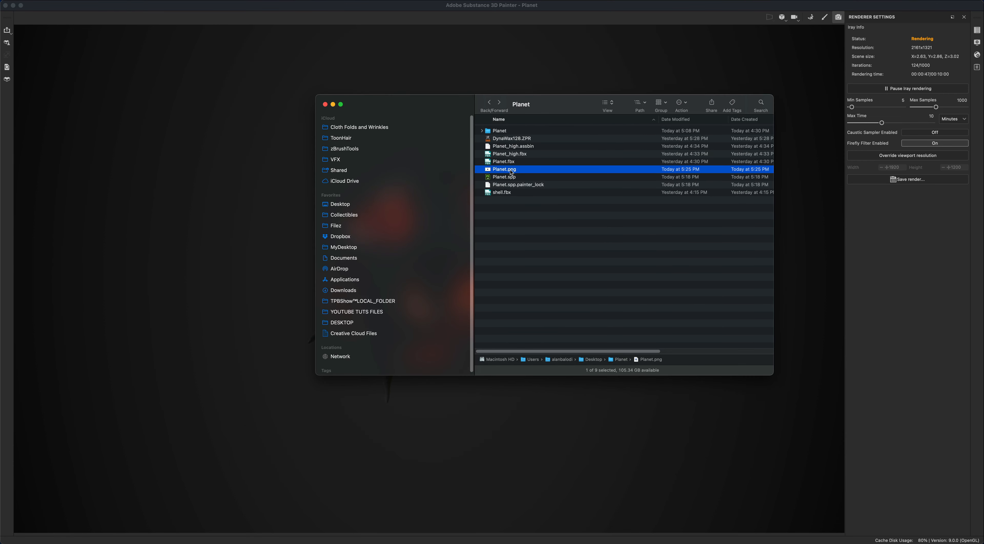
pyautogui.press('space')
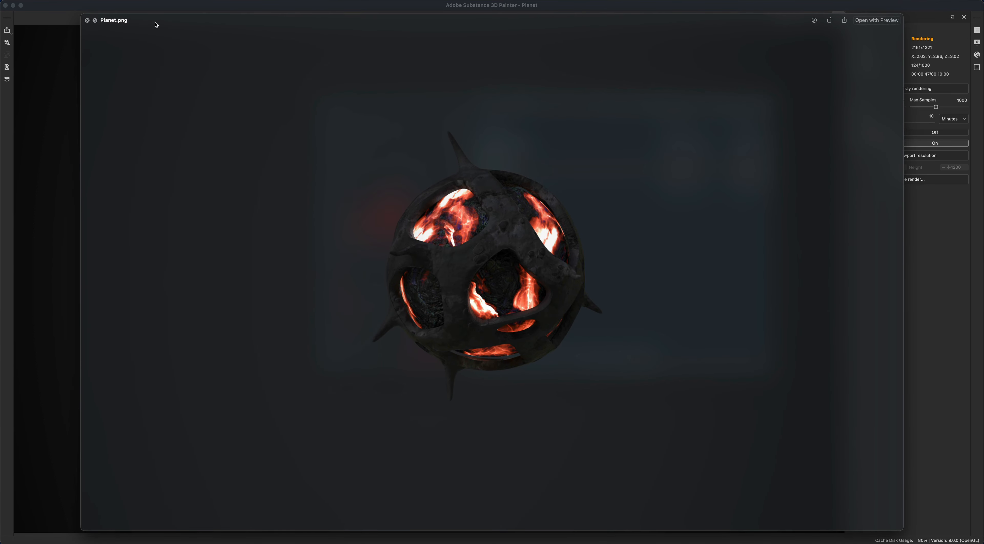
pyautogui.moveTo(169, 31); pyautogui.dragTo(135, 25)
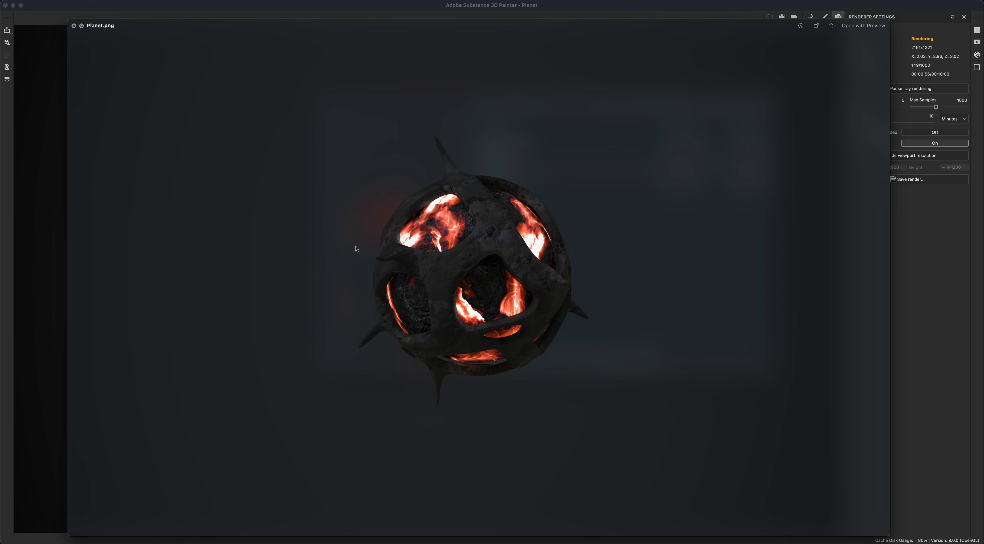
pyautogui.click(74, 26)
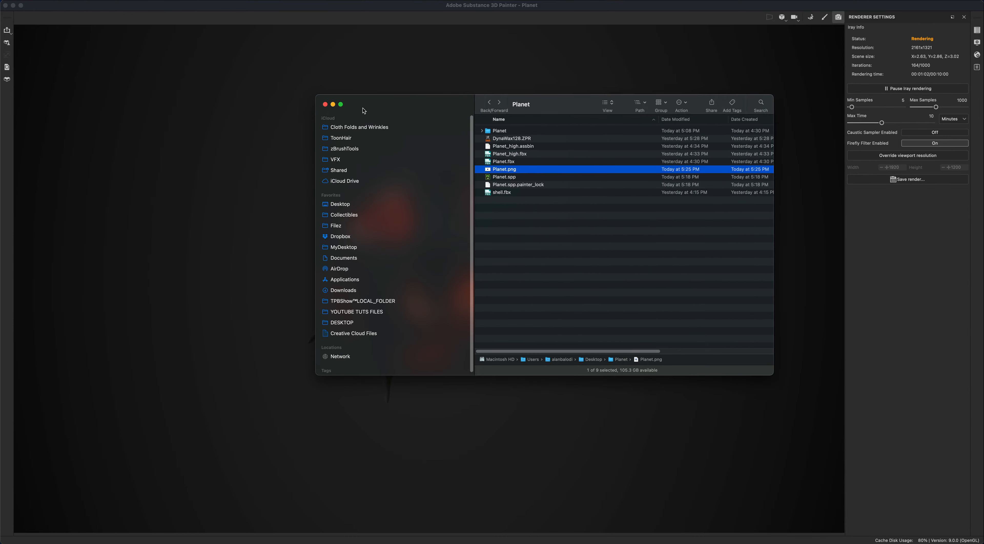
pyautogui.click(325, 105)
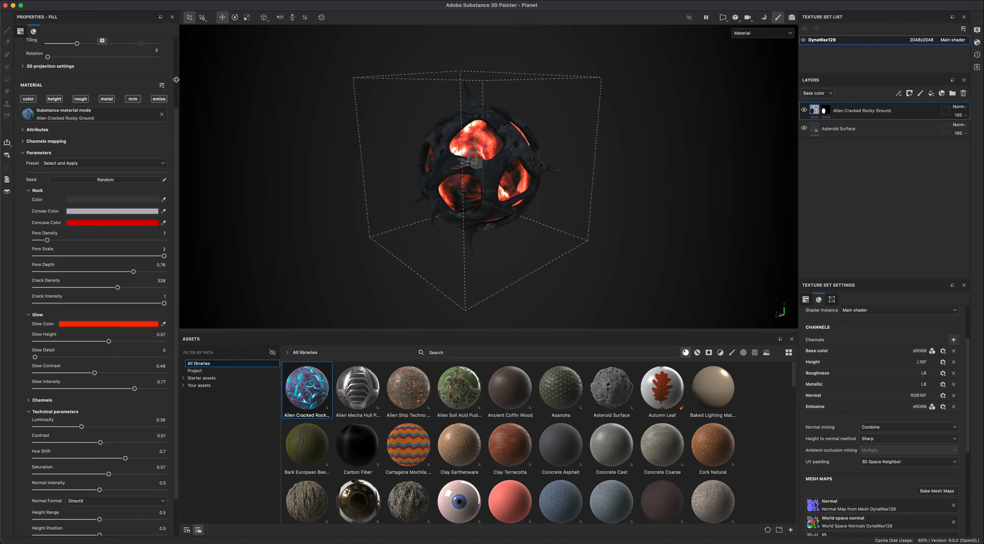
# - Save the Planet project with the updated lava material
pyautogui.scroll(3, 176, 77)
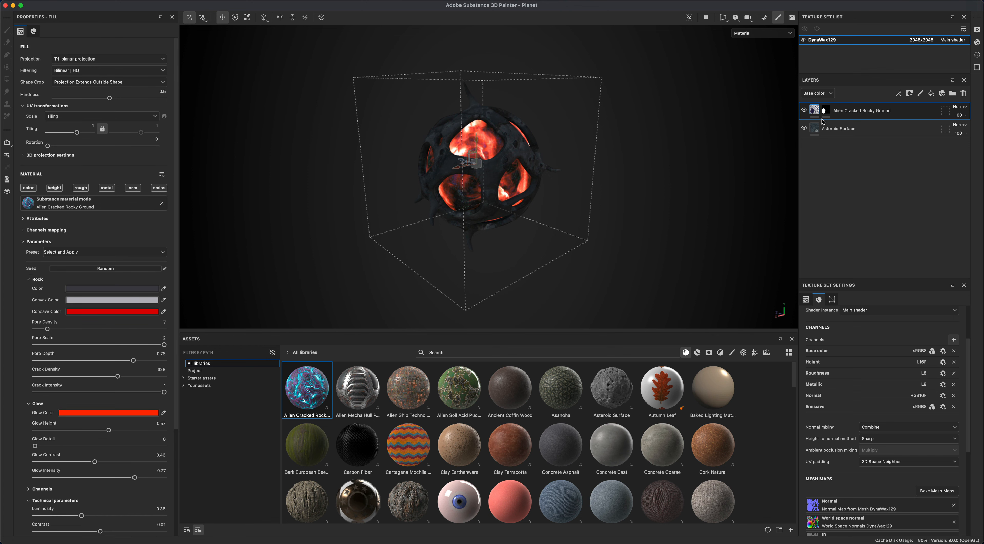
pyautogui.click(86, 5)
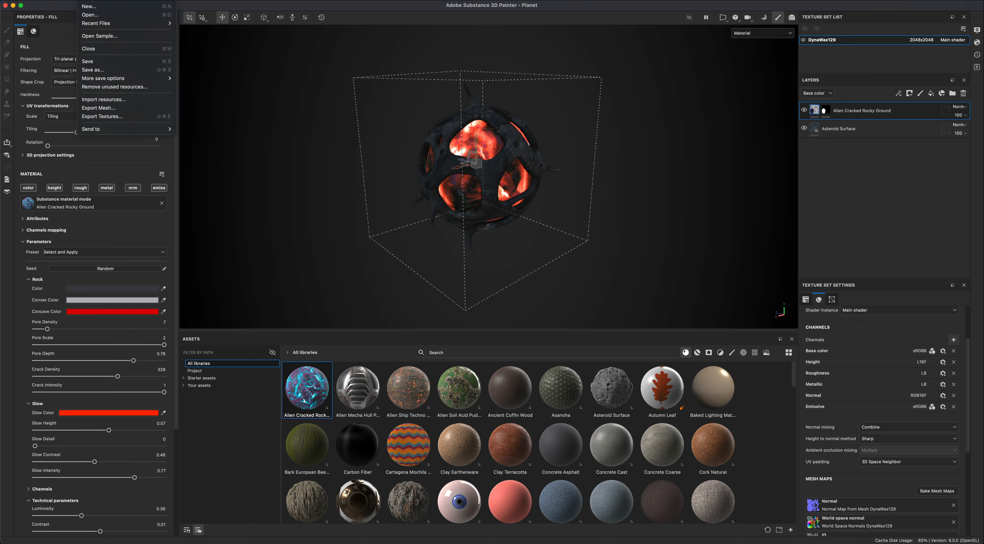
pyautogui.click(92, 62)
# - Open the texture export and set the size to 2048 and the padding to Dilation + default background color, keeping png as file type
pyautogui.click(87, 4)
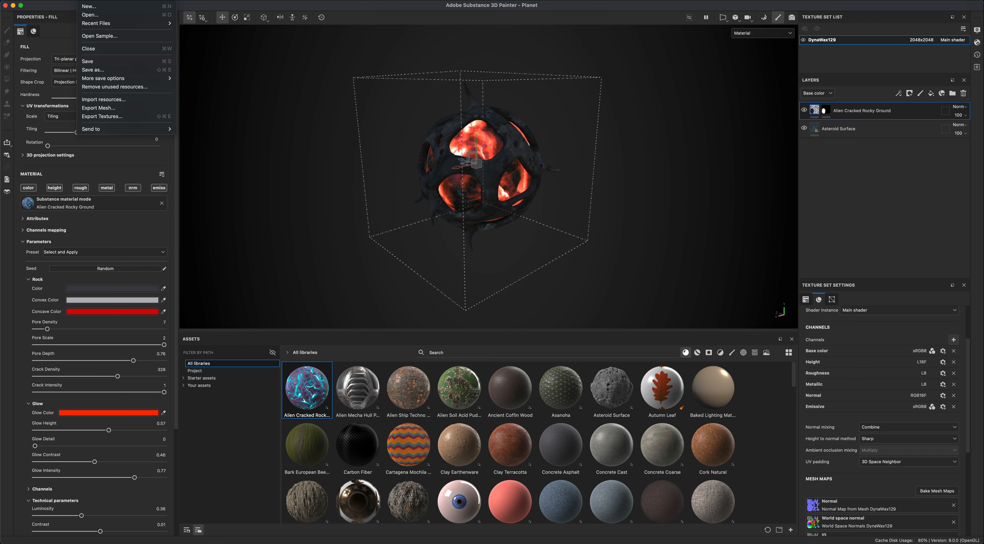
pyautogui.click(120, 117)
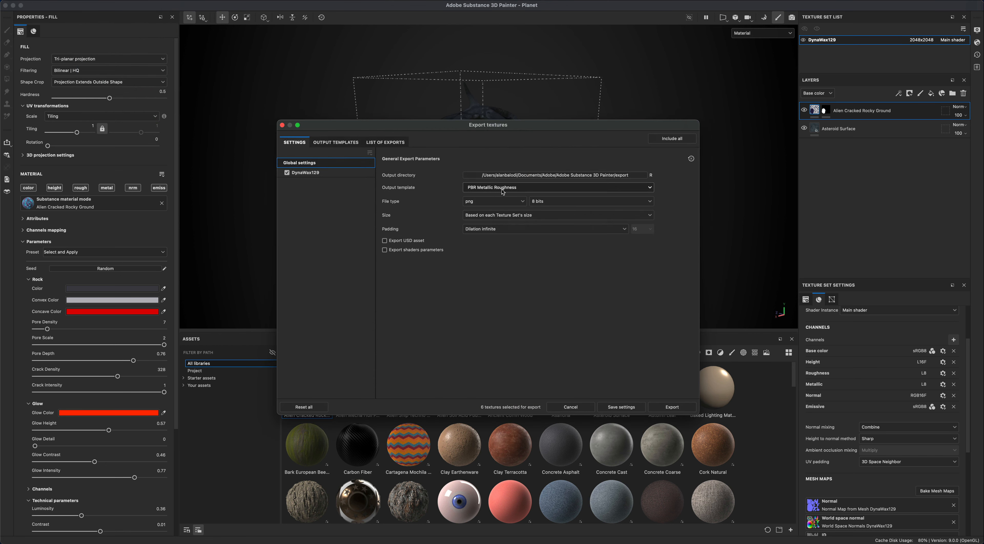
pyautogui.click(491, 206)
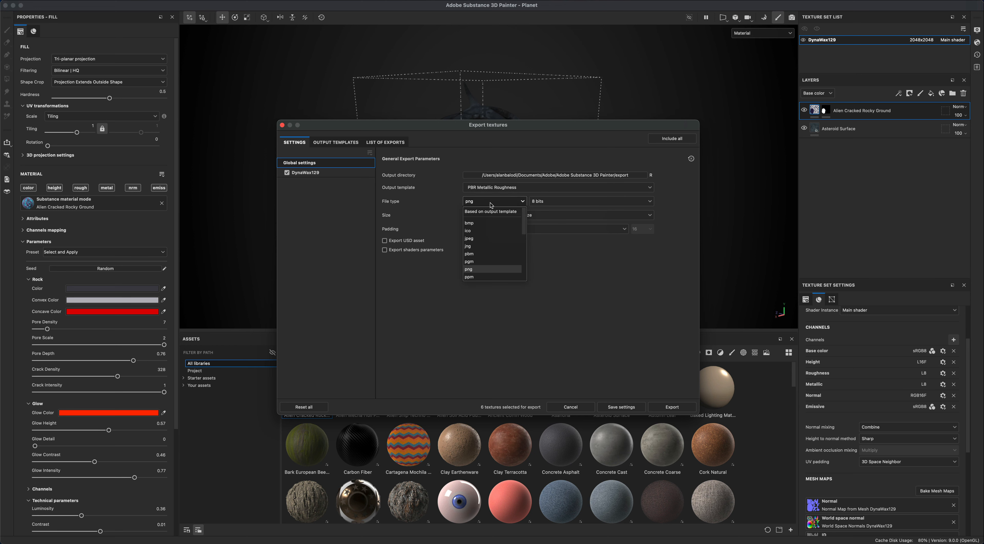
pyautogui.click(492, 206)
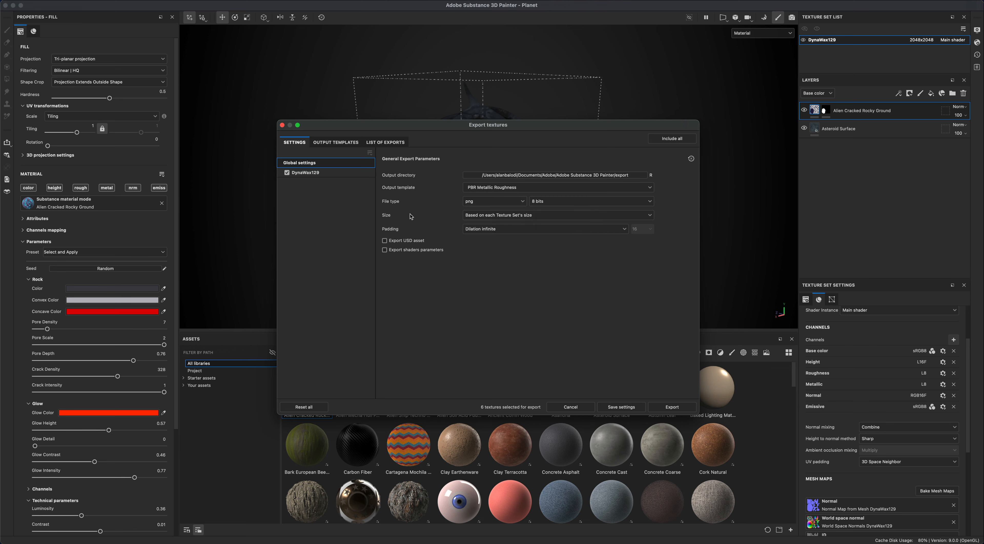
pyautogui.click(478, 216)
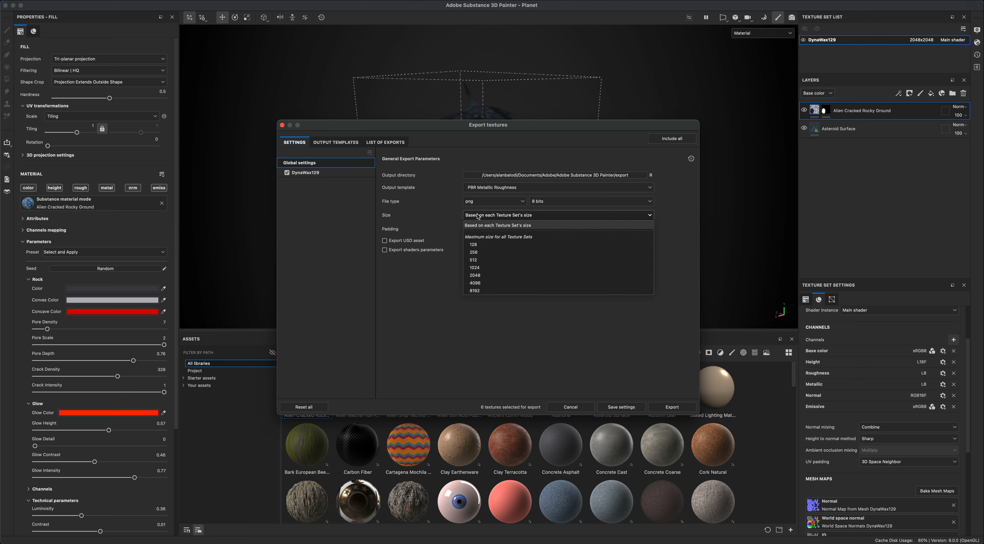
pyautogui.click(493, 276)
pyautogui.click(476, 230)
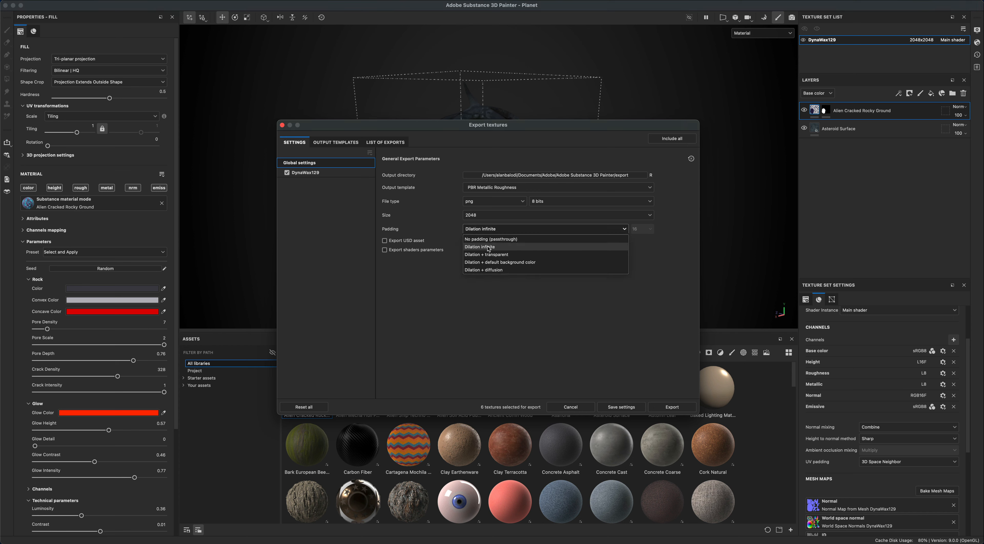
pyautogui.click(498, 263)
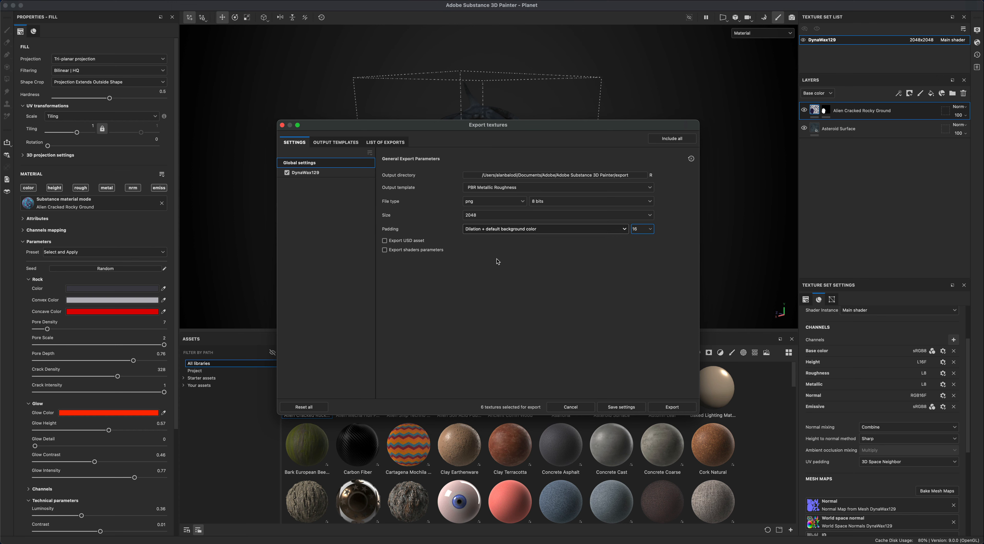
# - Review the output maps of the DynaWax129 texture set and the list of exports, and return to the global settings
pyautogui.click(341, 175)
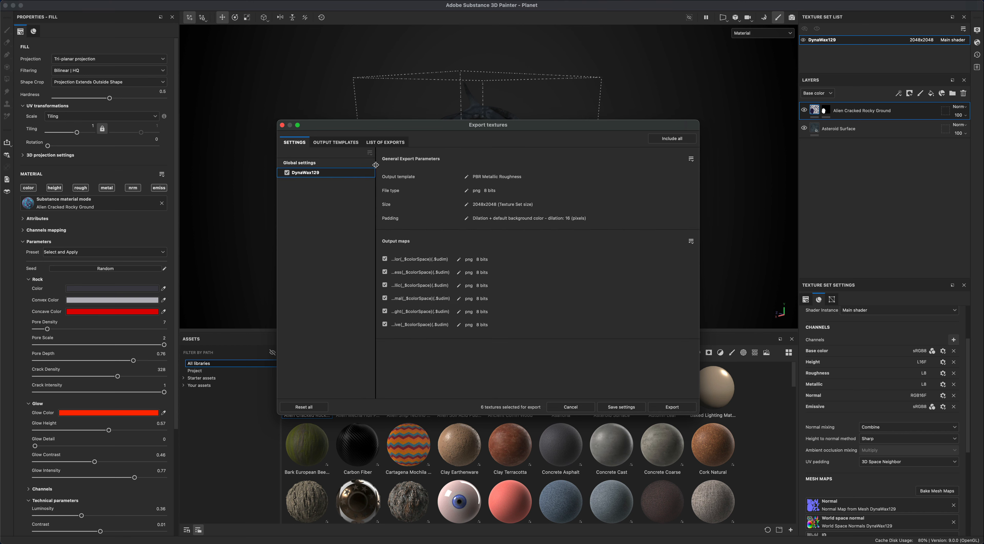
pyautogui.click(385, 142)
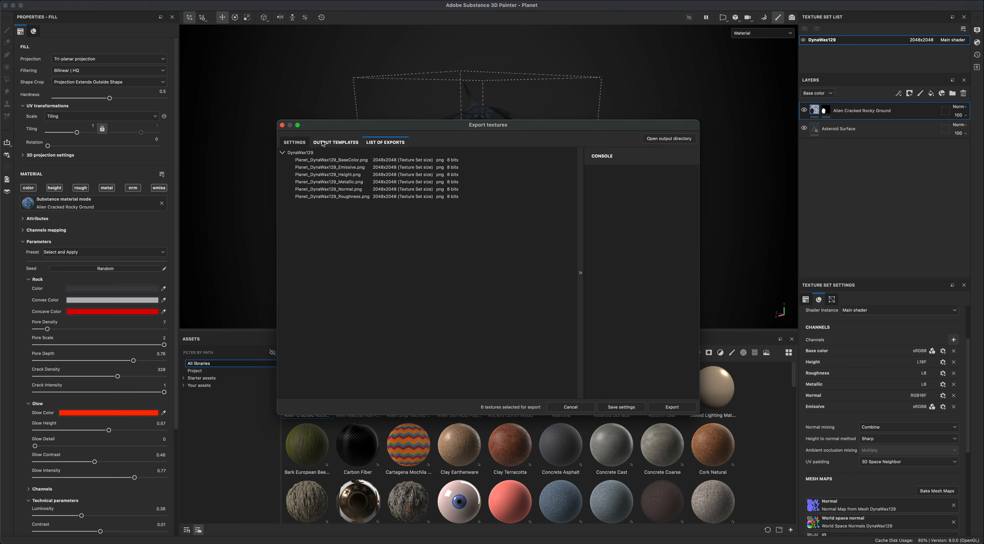
pyautogui.click(297, 144)
pyautogui.click(299, 162)
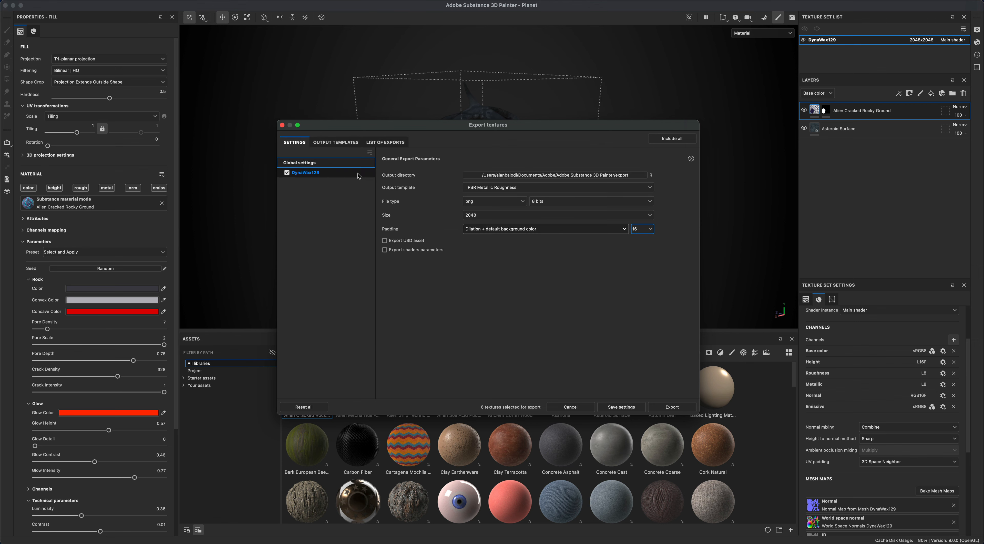
# - Set the export's output directory to a new folder named textures inside the Planet folder
pyautogui.click(627, 176)
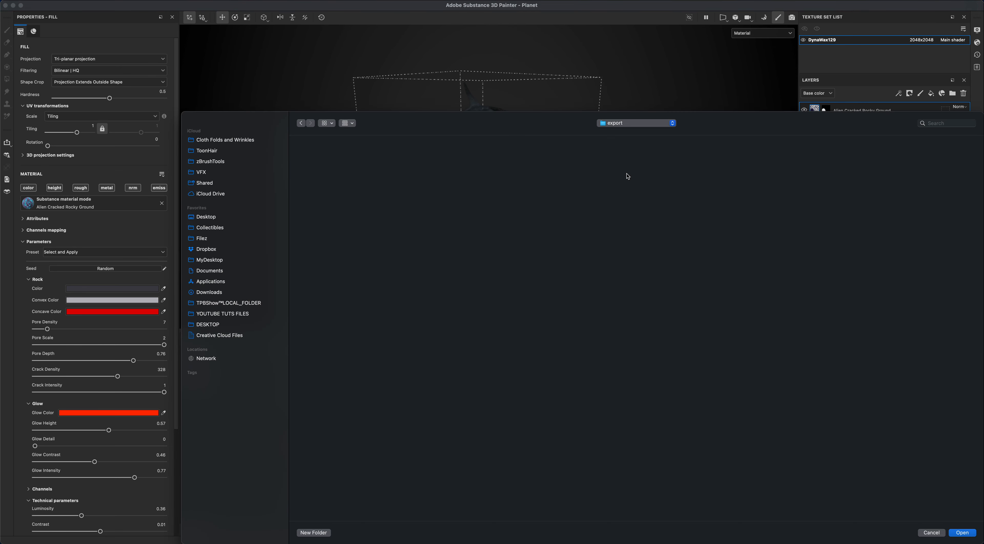
pyautogui.click(648, 126)
pyautogui.click(640, 204)
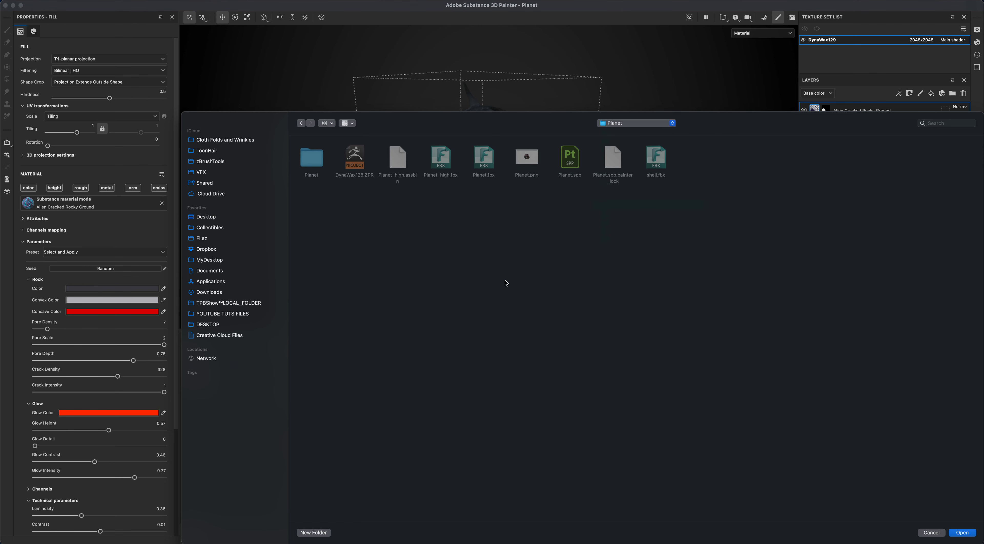
pyautogui.click(314, 533)
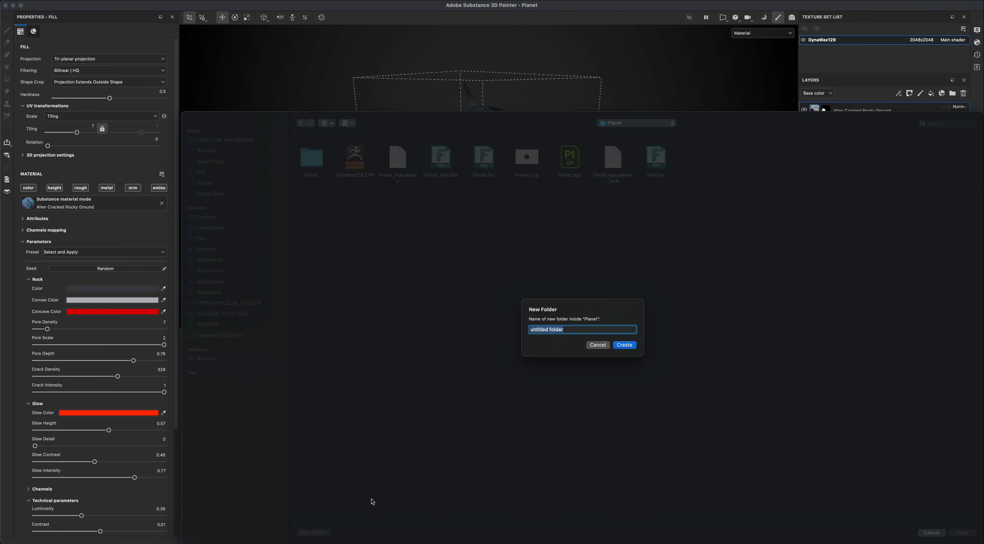
pyautogui.write('textures')
pyautogui.press('Return')
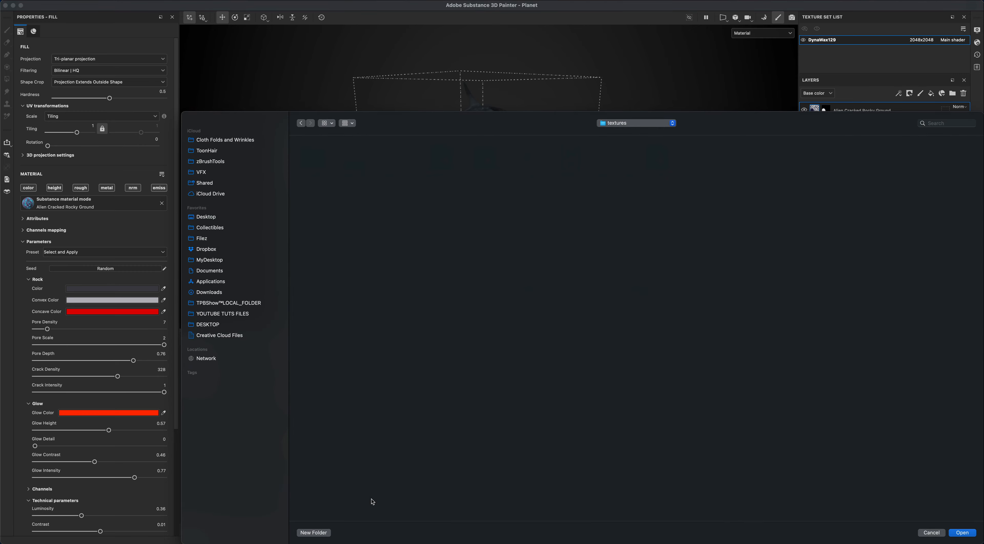
pyautogui.click(962, 532)
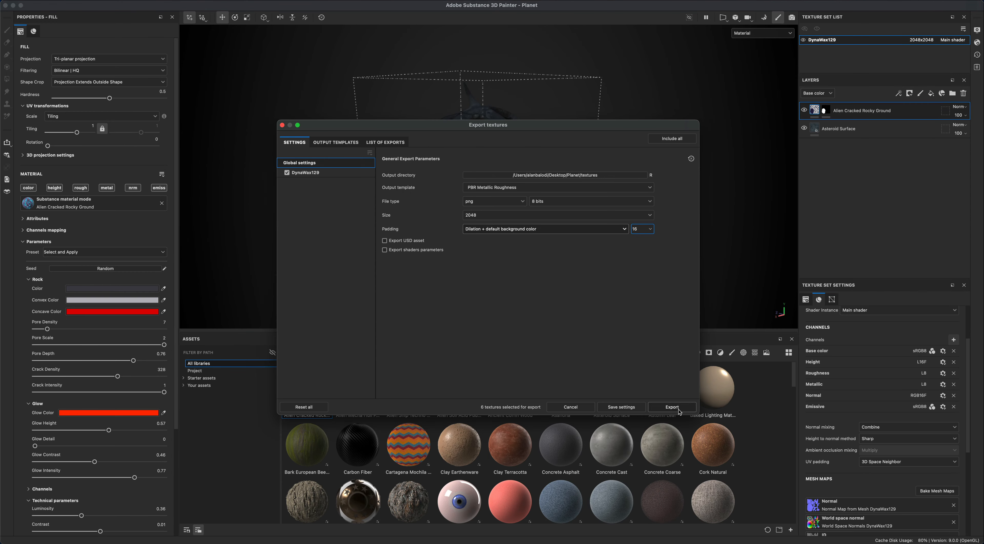
# - Export the textures, open the output directory to inspect the exported maps, and close the folder window
pyautogui.click(679, 408)
pyautogui.click(660, 139)
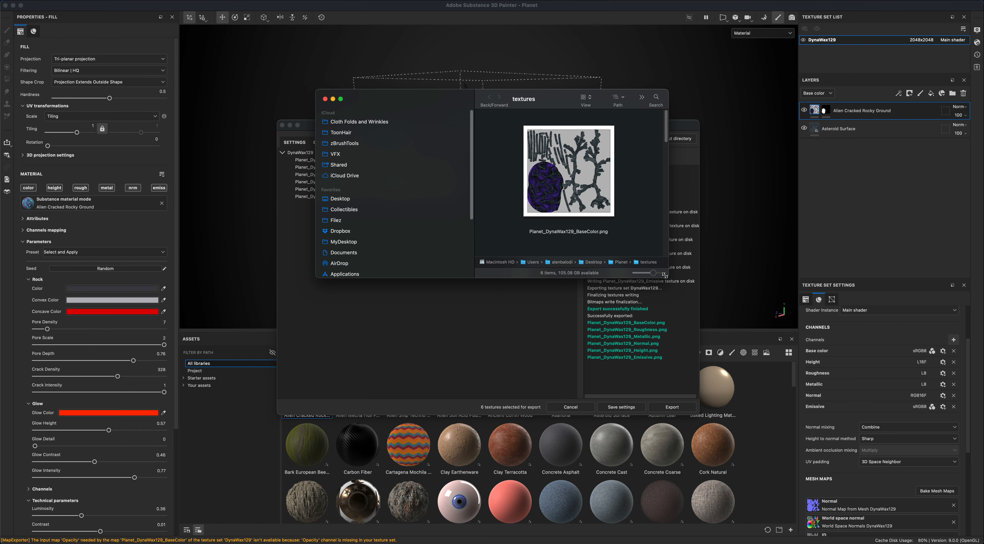
pyautogui.moveTo(666, 276); pyautogui.dragTo(926, 448)
pyautogui.moveTo(603, 101); pyautogui.dragTo(433, 88)
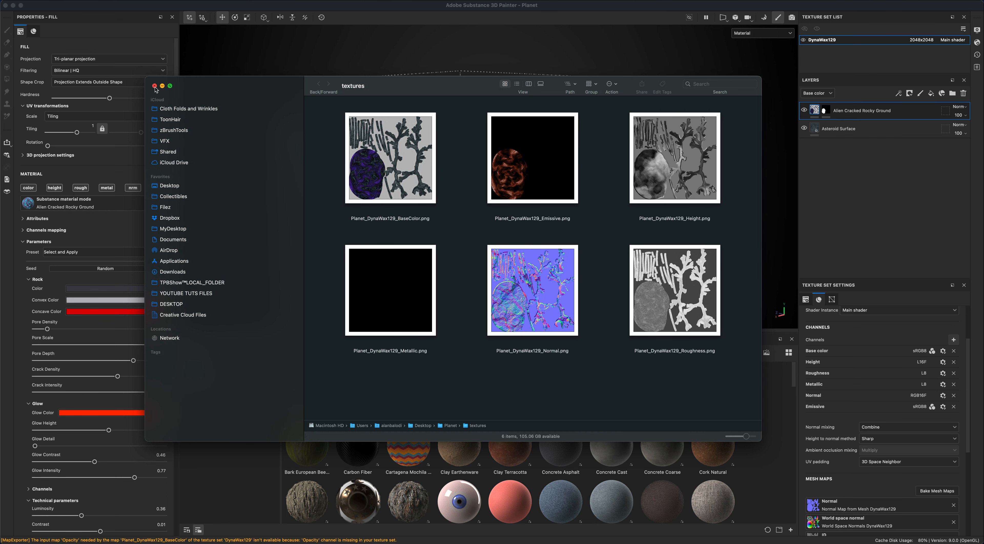
pyautogui.moveTo(165, 85); pyautogui.dragTo(191, 90)
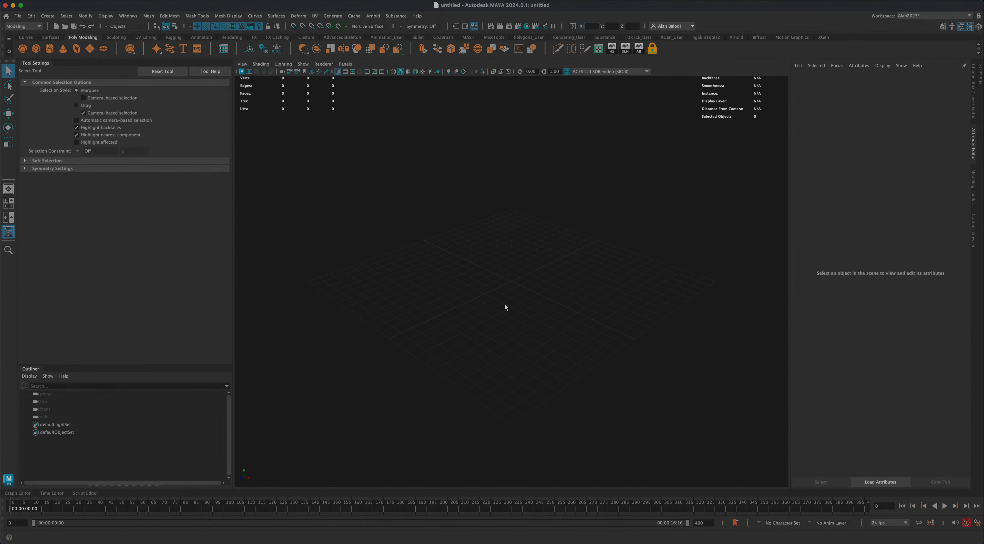
# - Switch to Maya, import the DynaWax129 orb mesh and scale it up
pyautogui.click(18, 16)
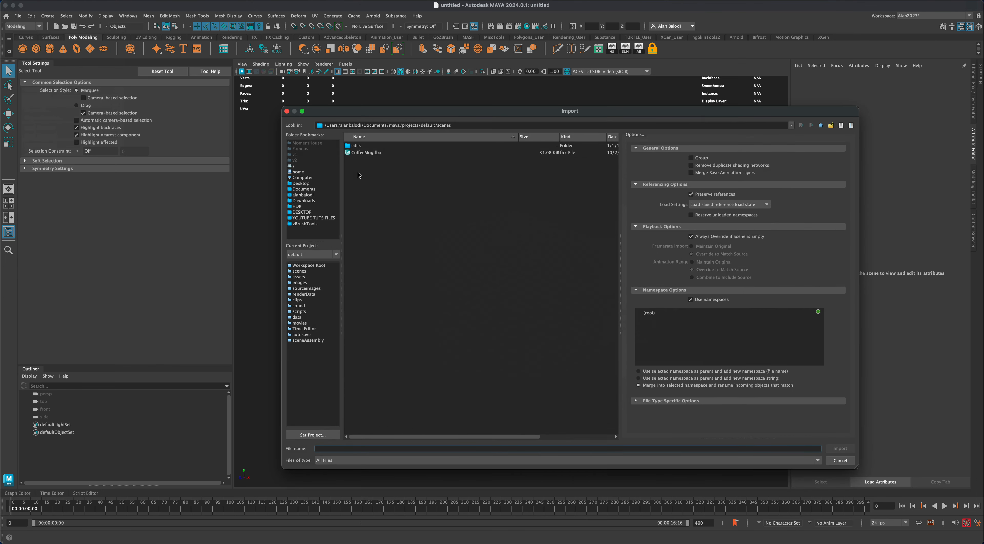
pyautogui.moveTo(461, 209); pyautogui.dragTo(559, 345)
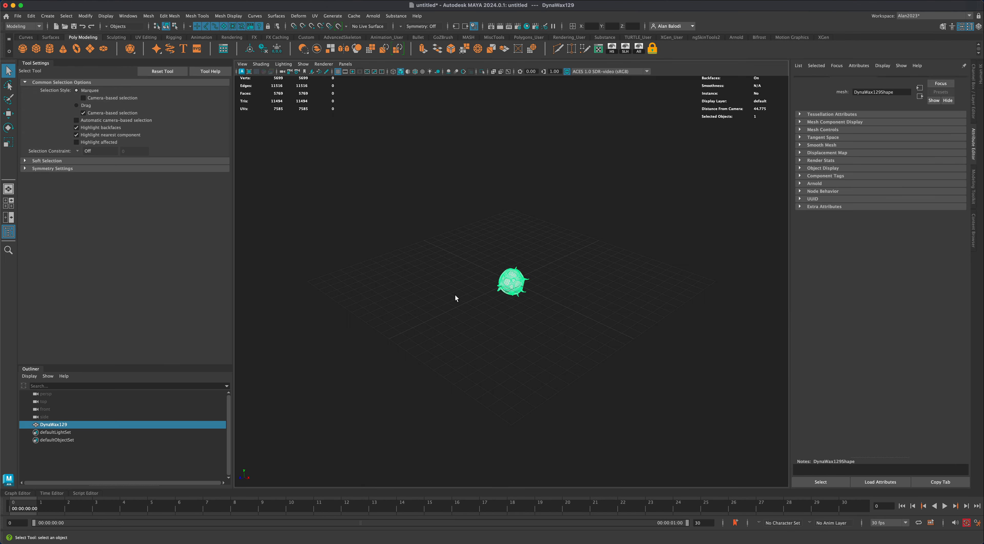
pyautogui.click(8, 142)
pyautogui.moveTo(555, 235); pyautogui.dragTo(678, 177, button='middle')
pyautogui.moveTo(679, 176); pyautogui.dragTo(671, 181)
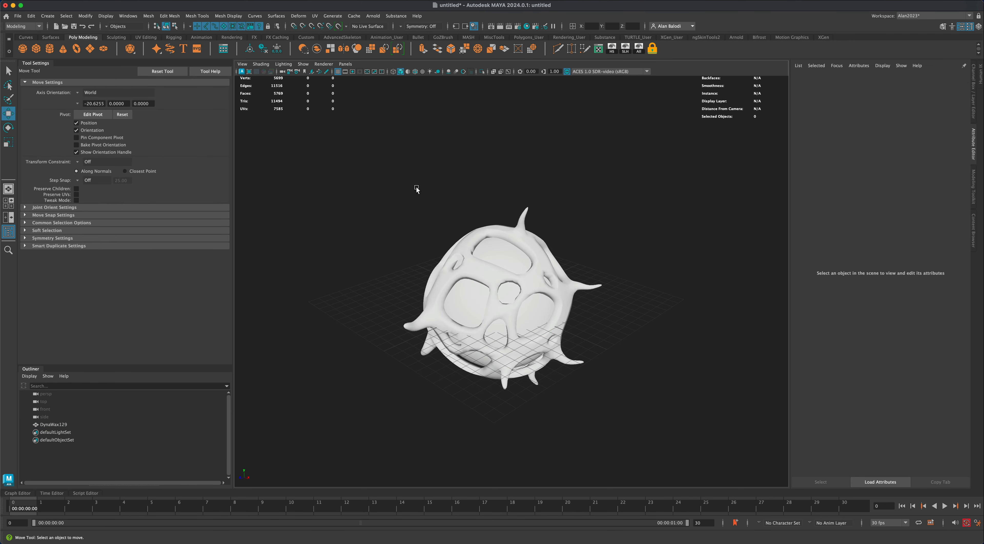
# - Select the orb and raise it above the grid
pyautogui.click(483, 245)
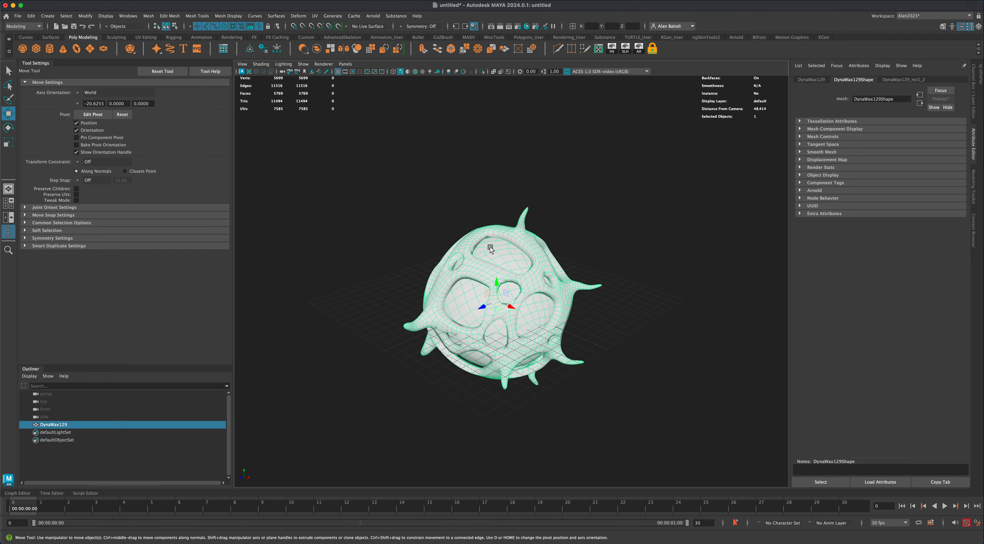
pyautogui.keyDown('alt'); pyautogui.moveTo(506, 285); pyautogui.dragTo(626, 276); pyautogui.keyUp('alt')
pyautogui.click(7, 71)
pyautogui.keyDown('alt'); pyautogui.moveTo(374, 206); pyautogui.dragTo(417, 198); pyautogui.keyUp('alt')
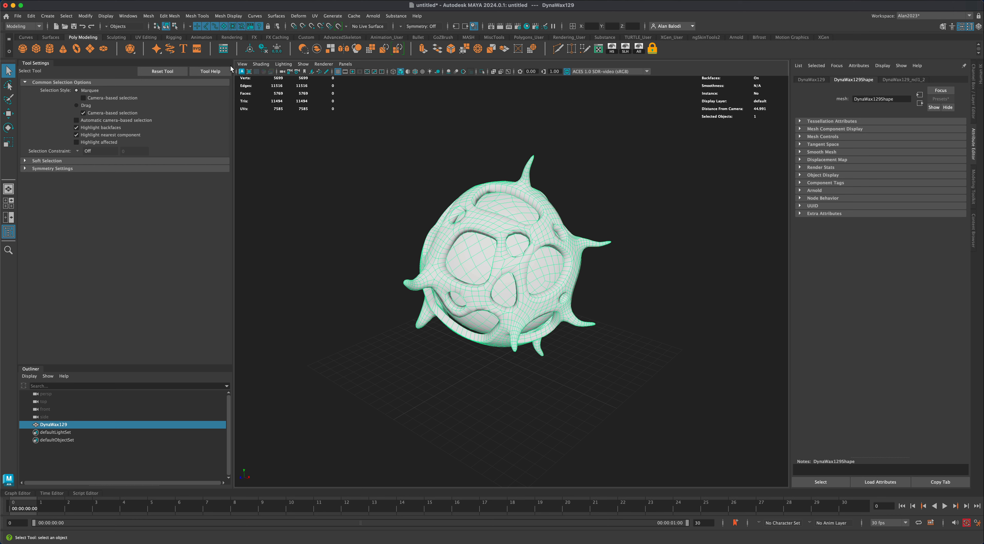
# - Show the Substance tools and check in the Plug-in Manager, filtered by "subs", that the Substance plug-ins are loaded
pyautogui.click(603, 38)
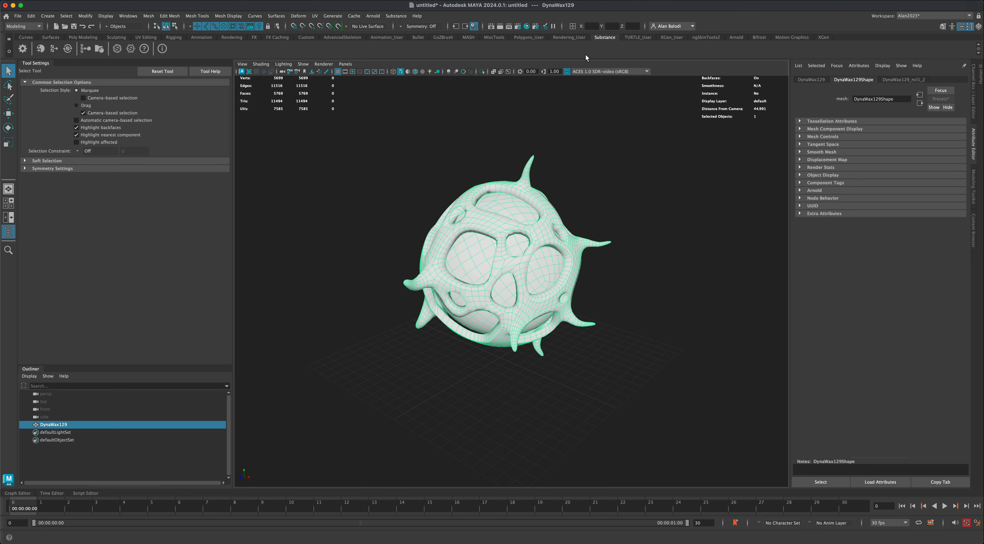
pyautogui.click(129, 17)
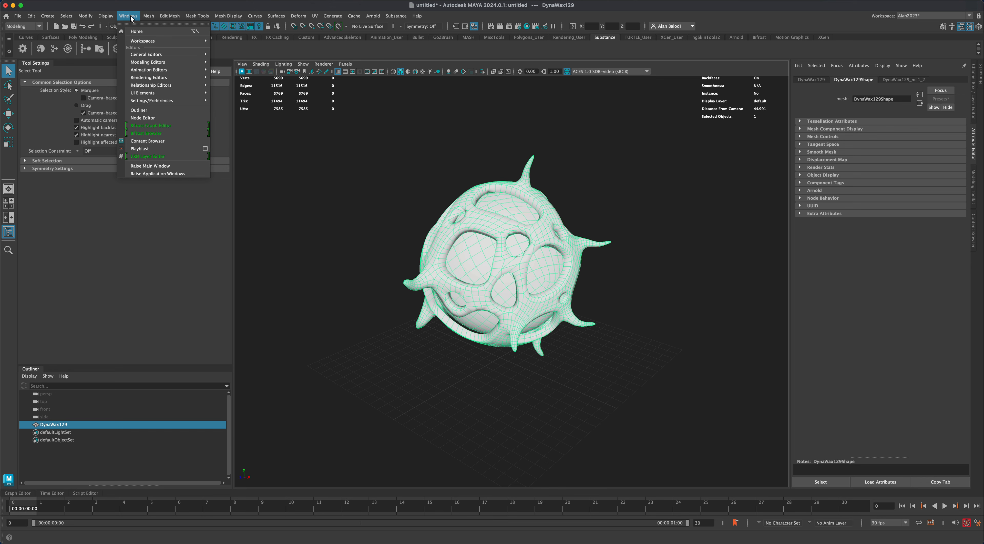
pyautogui.moveTo(176, 101)
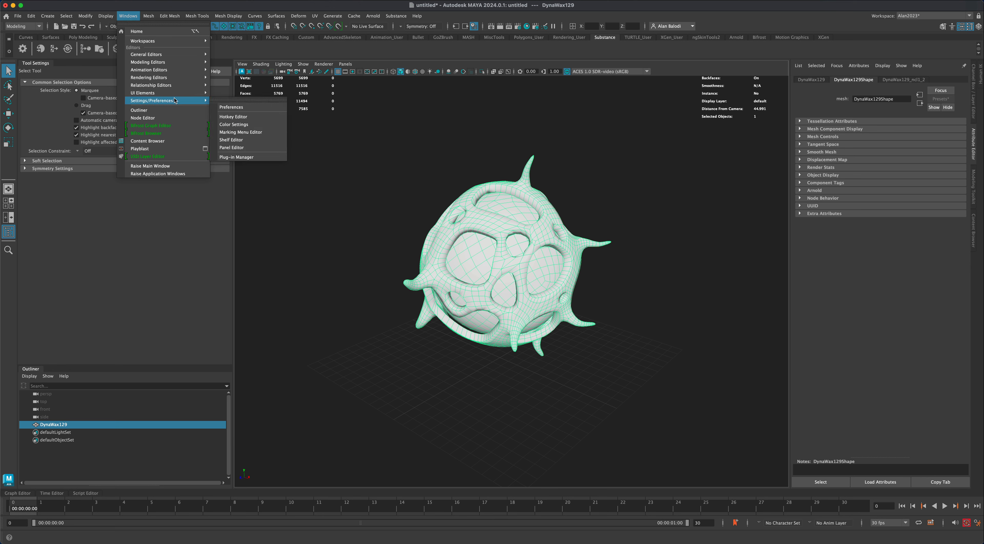
pyautogui.click(244, 157)
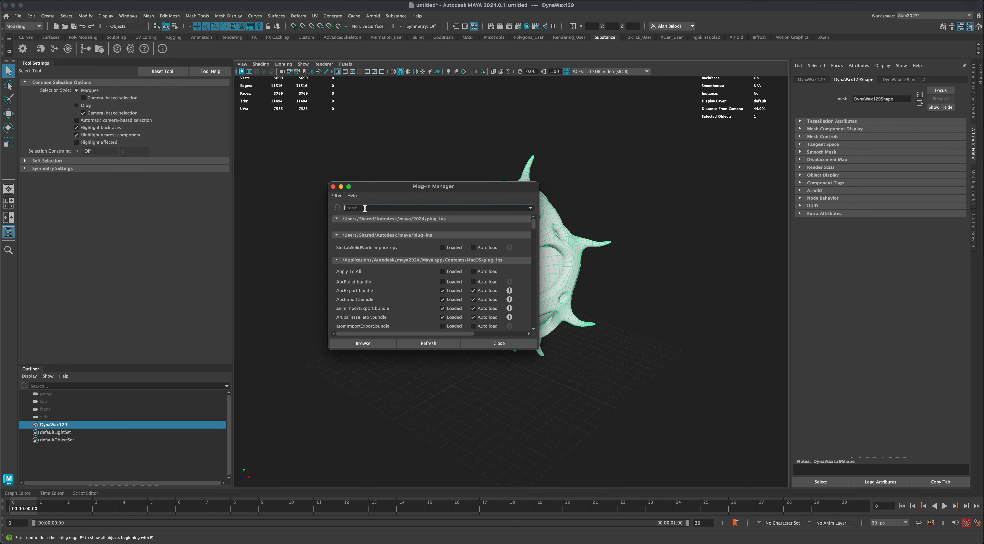
pyautogui.write('subs')
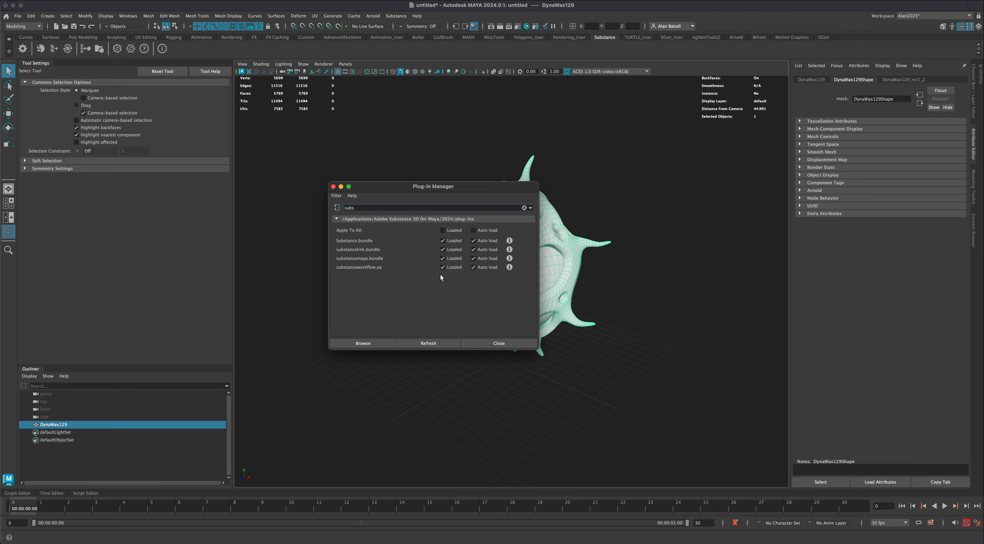
pyautogui.click(488, 343)
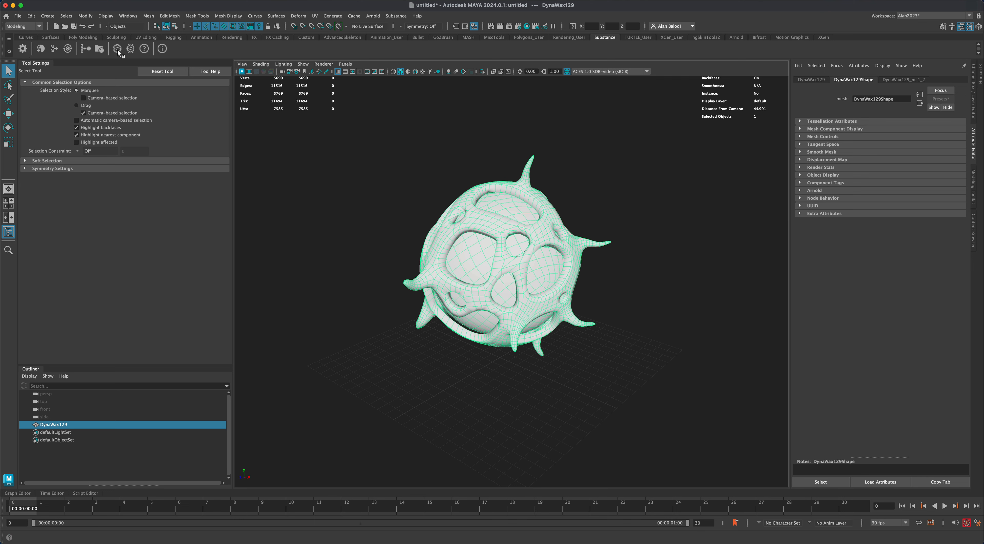
# - Apply the Arnold workflow to image maps using all Planet_DynaWax129 PNG maps from the textures folder
pyautogui.click(82, 51)
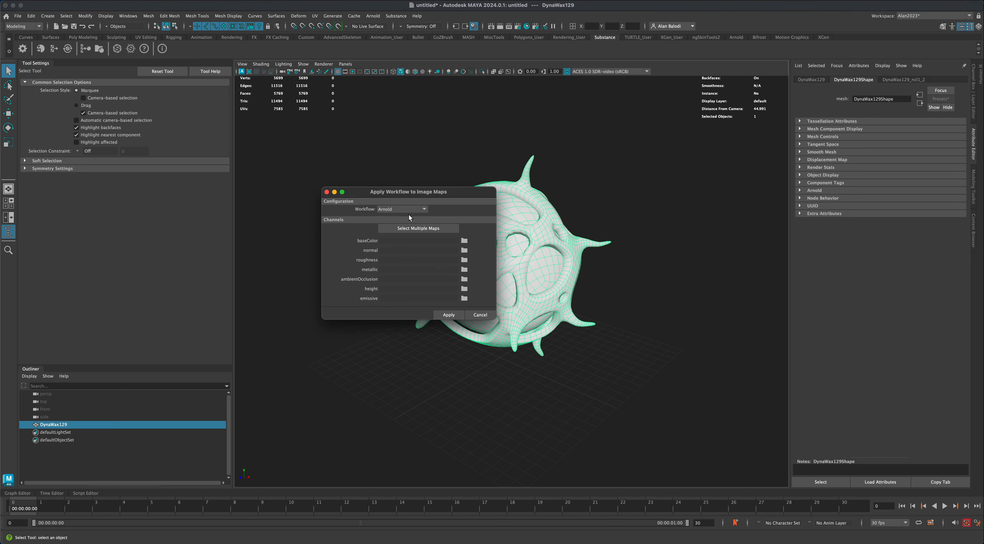
pyautogui.click(448, 227)
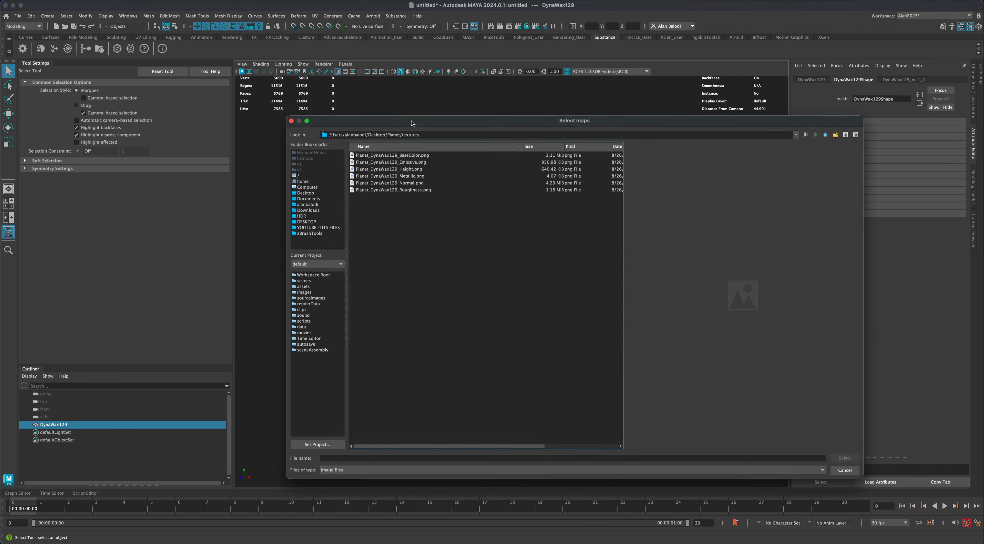
pyautogui.press('super+a')
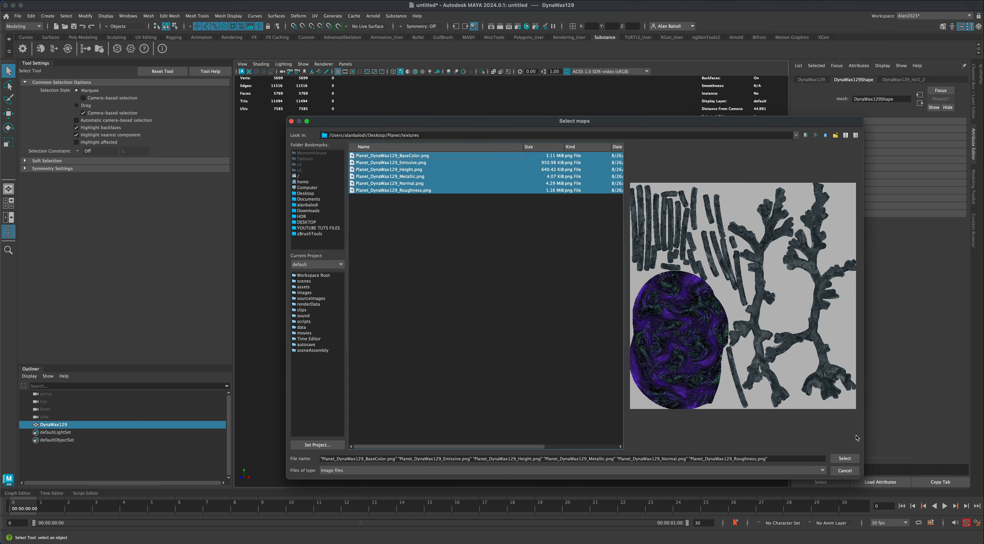
pyautogui.click(854, 459)
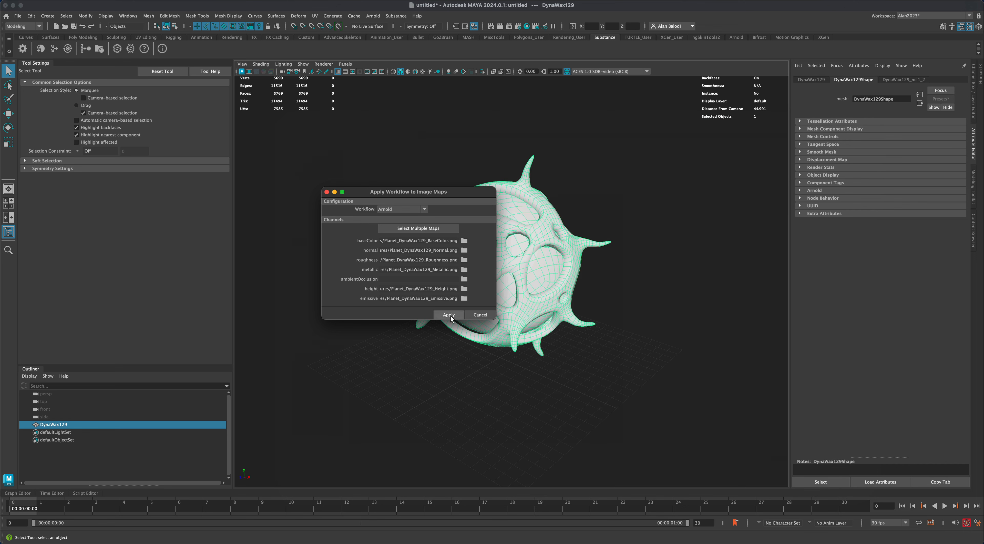
pyautogui.click(449, 314)
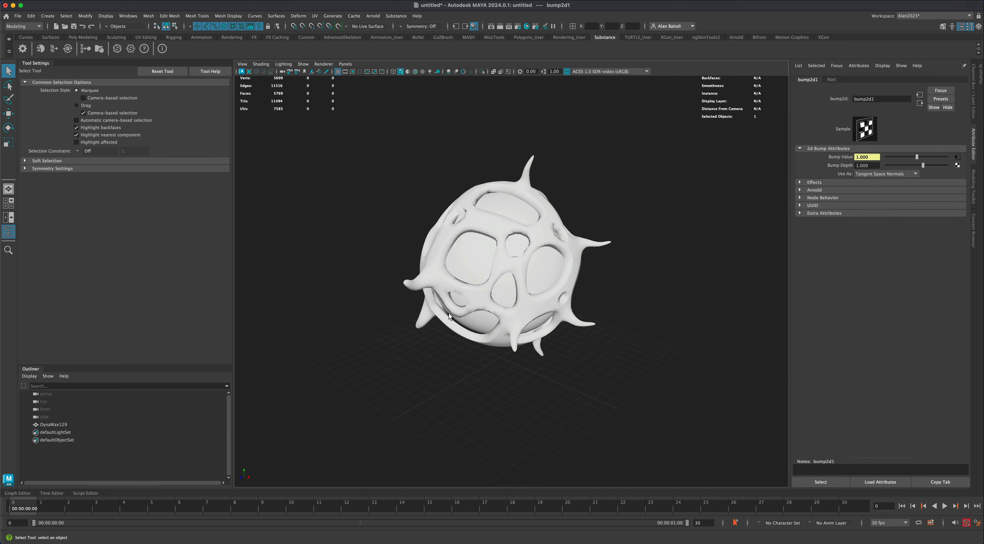
# - Turn on textured display in the viewport and try lighting it with all scene lights
pyautogui.click(422, 72)
pyautogui.click(429, 71)
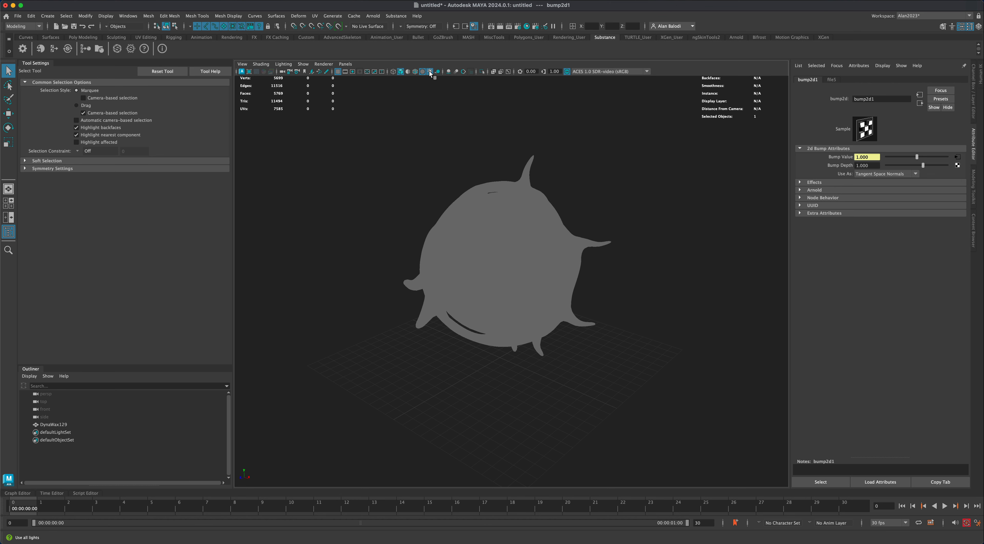
pyautogui.click(429, 71)
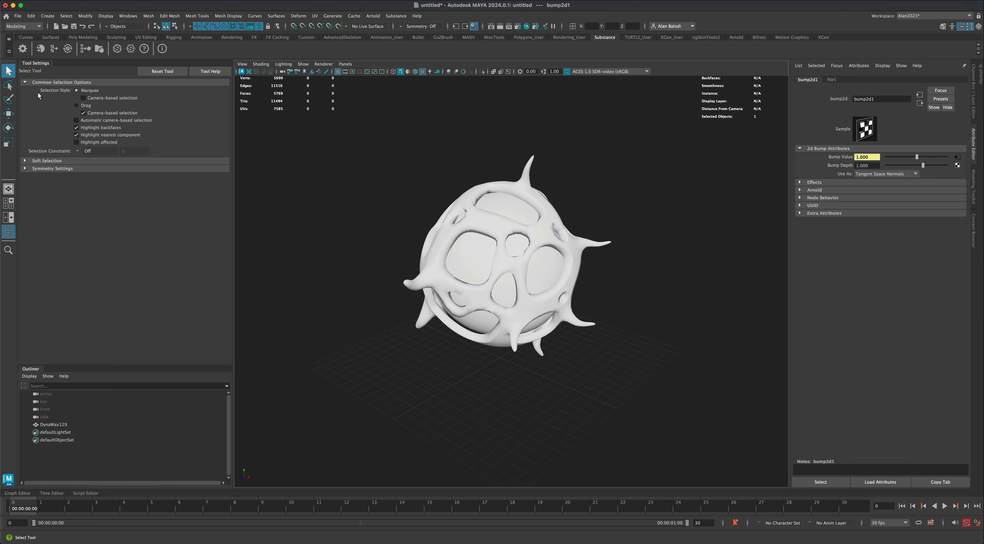
# - Assign the existing aiStandardSurface1 material to the orb and deselect it to see the texture
pyautogui.keyDown('alt'); pyautogui.moveTo(373, 229); pyautogui.dragTo(432, 215); pyautogui.keyUp('alt')
pyautogui.scroll(4, 391, 213)
pyautogui.scroll(-1, 367, 204)
pyautogui.scroll(-2, 366, 208)
pyautogui.click(466, 222)
pyautogui.moveTo(467, 220); pyautogui.dragTo(478, 434, button='right')
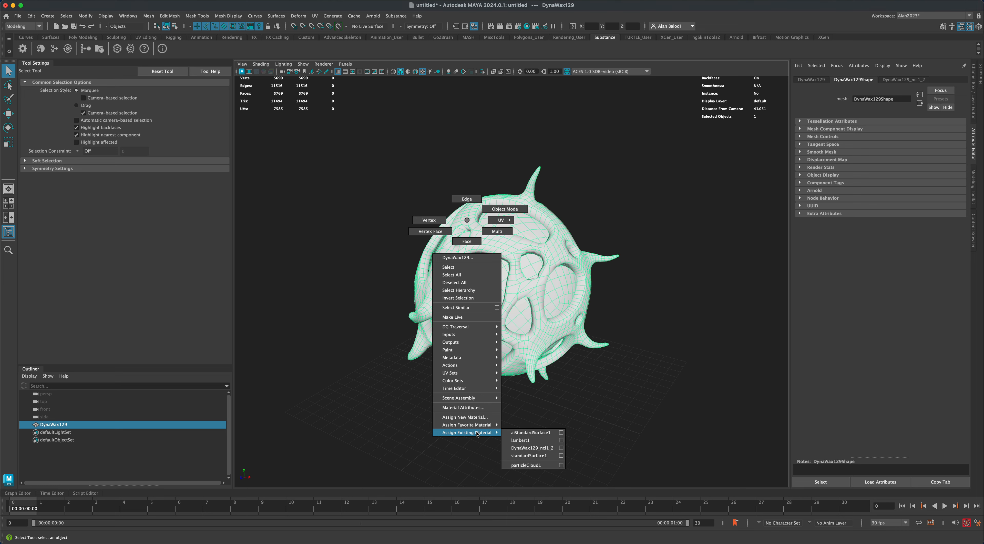
pyautogui.moveTo(504, 430); pyautogui.dragTo(536, 435, button='right')
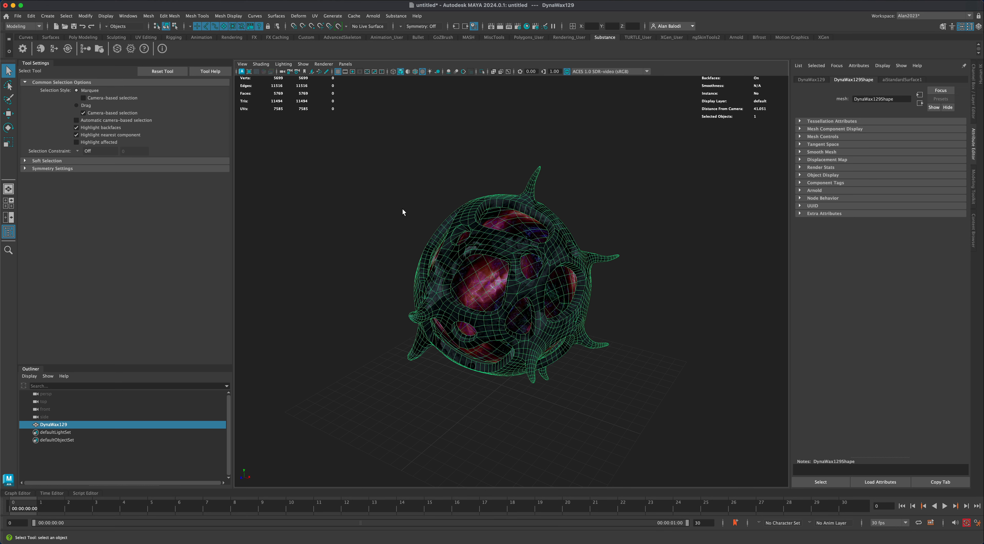
pyautogui.moveTo(347, 255)
pyautogui.keyDown('alt'); pyautogui.mouseDown()
pyautogui.moveTo(341, 266)
pyautogui.moveTo(423, 247)
pyautogui.moveTo(335, 255)
pyautogui.moveTo(411, 258)
pyautogui.moveTo(356, 266)
pyautogui.moveTo(357, 245)
pyautogui.moveTo(357, 255)
pyautogui.mouseUp(); pyautogui.keyUp('alt')
pyautogui.click(373, 255)
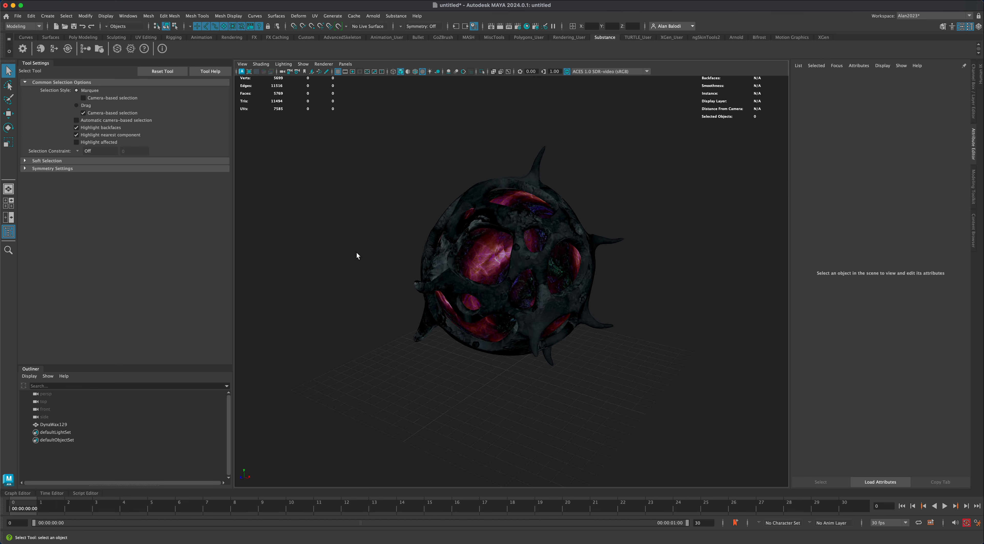
# - Light the viewport with all scene lights and add an Arnold Skydome Light
pyautogui.click(429, 72)
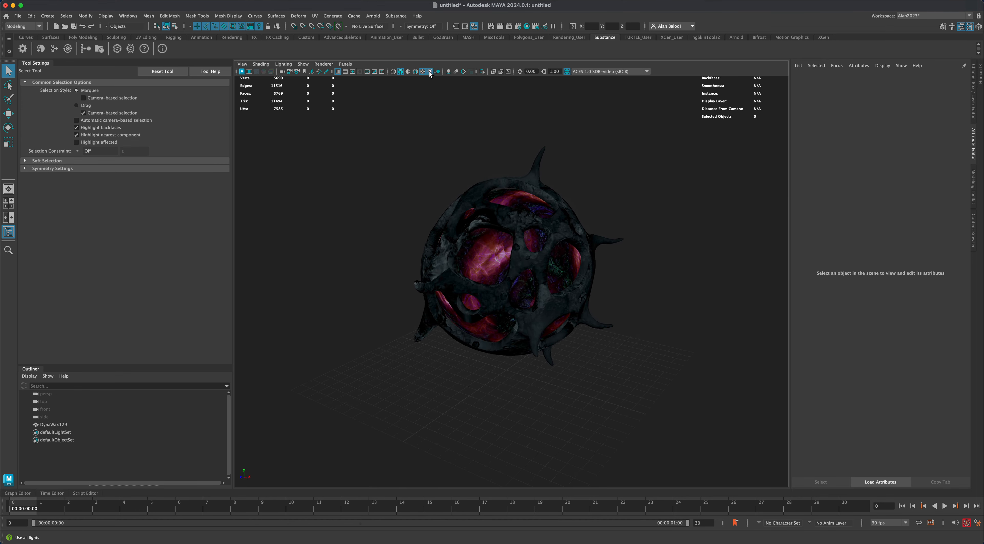
pyautogui.click(377, 19)
pyautogui.moveTo(399, 58)
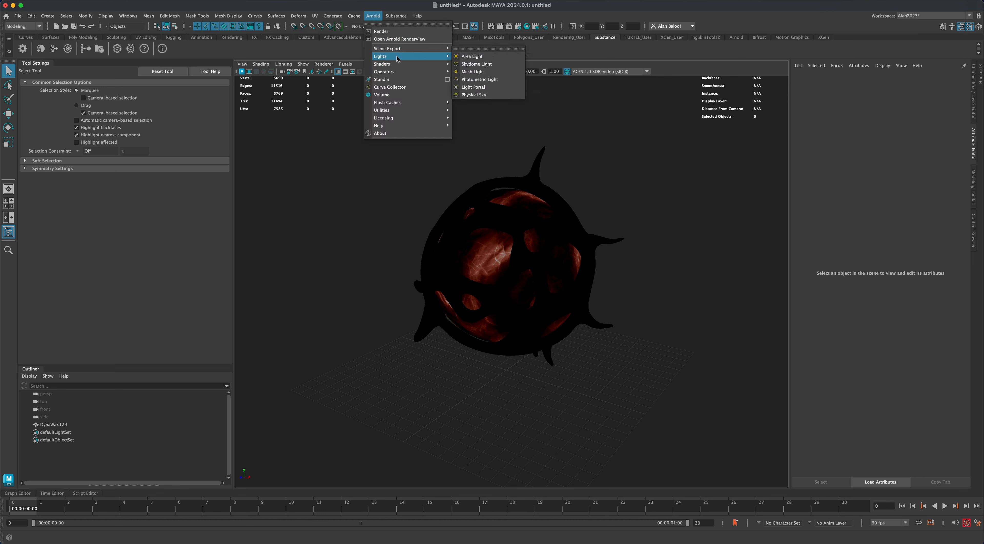
pyautogui.click(487, 66)
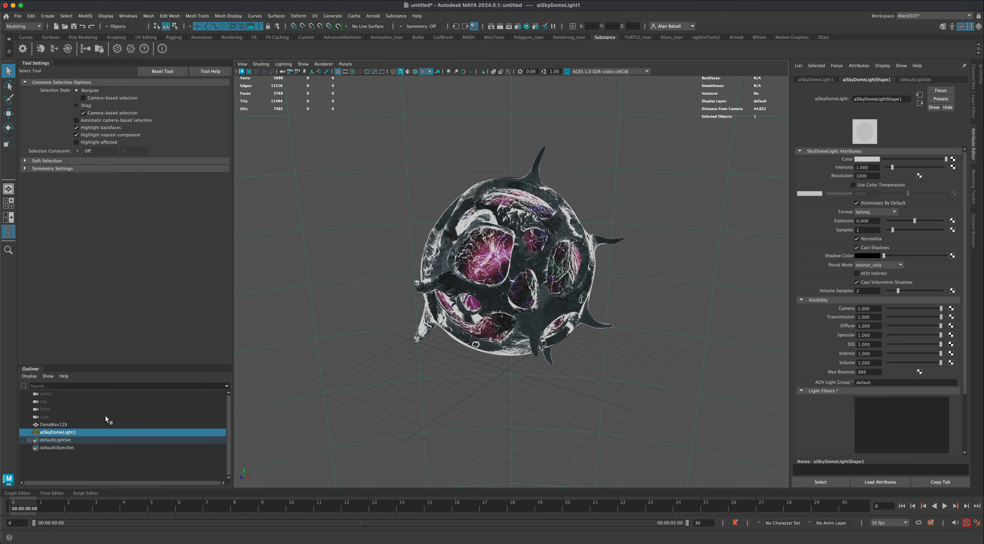
# - Connect a File texture to the skydome light's color and load sky0_2k.hdr from the HDR folder
pyautogui.click(953, 159)
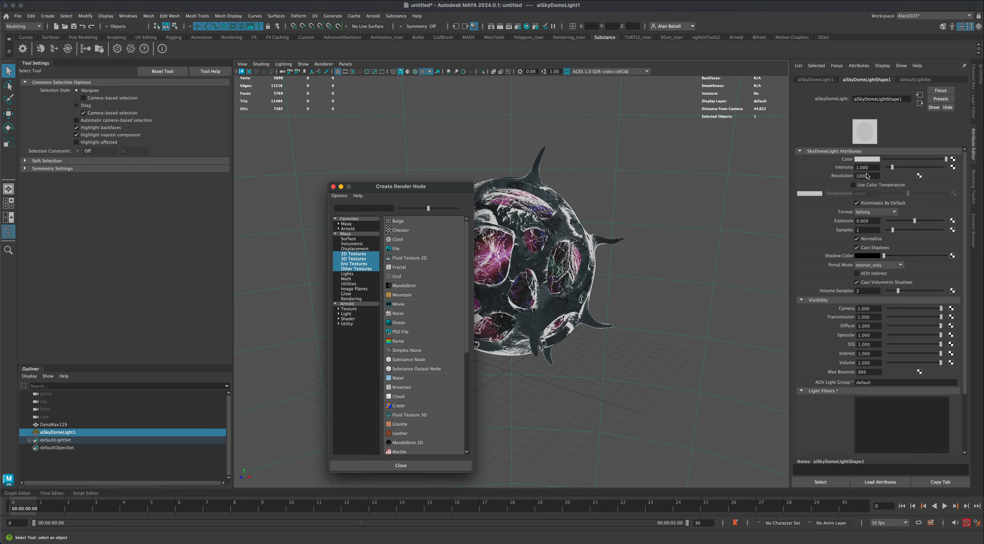
pyautogui.click(410, 252)
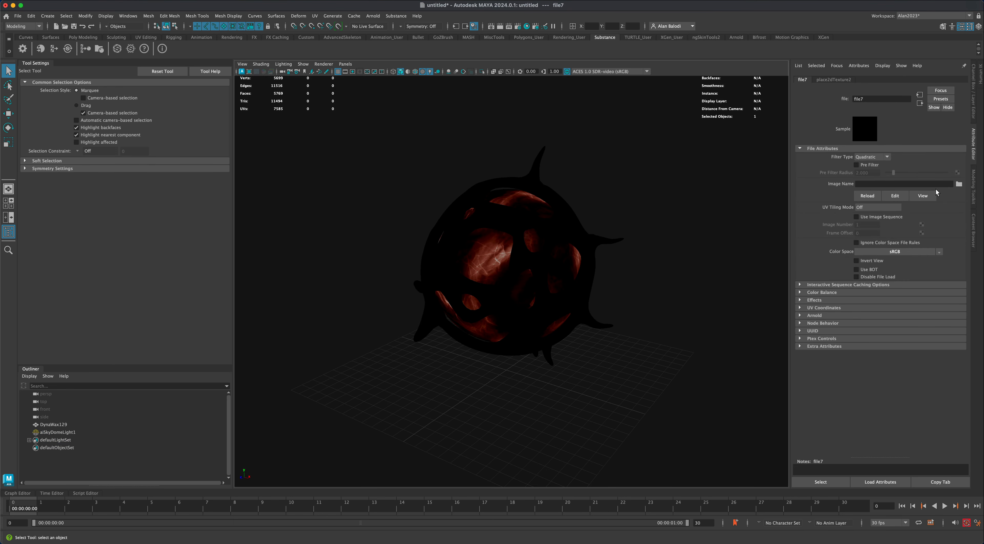
pyautogui.click(959, 184)
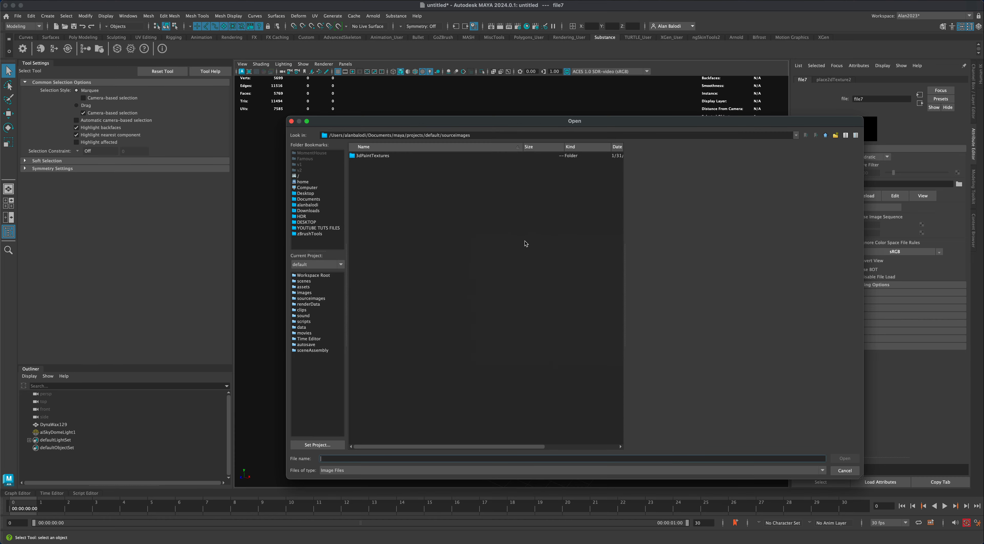
pyautogui.click(311, 217)
pyautogui.doubleClick(369, 238)
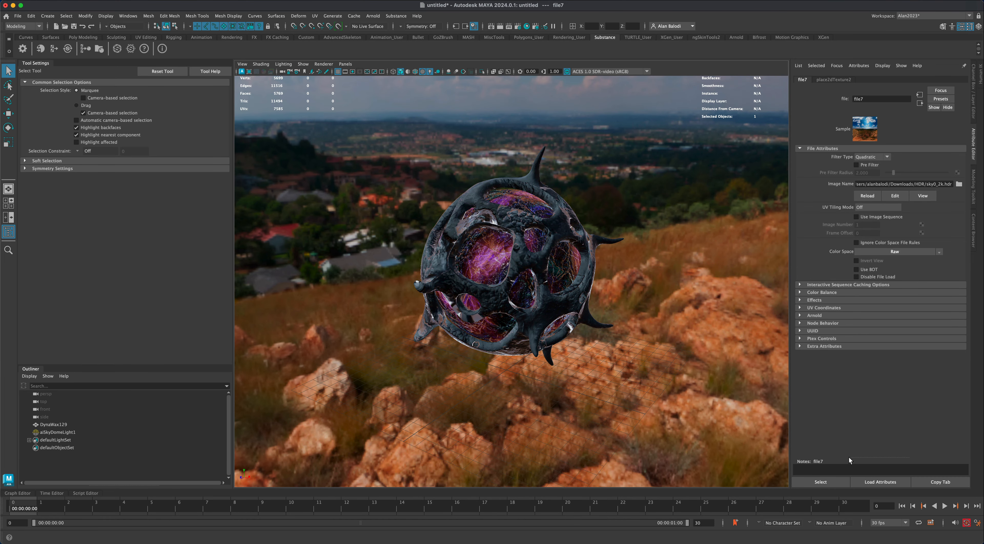
pyautogui.click(959, 184)
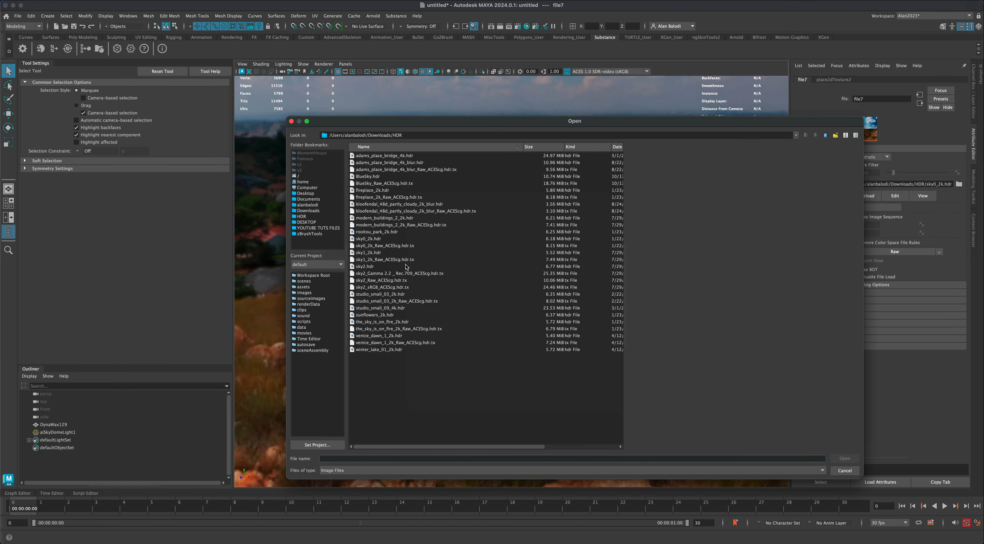
pyautogui.click(377, 253)
pyautogui.click(376, 245)
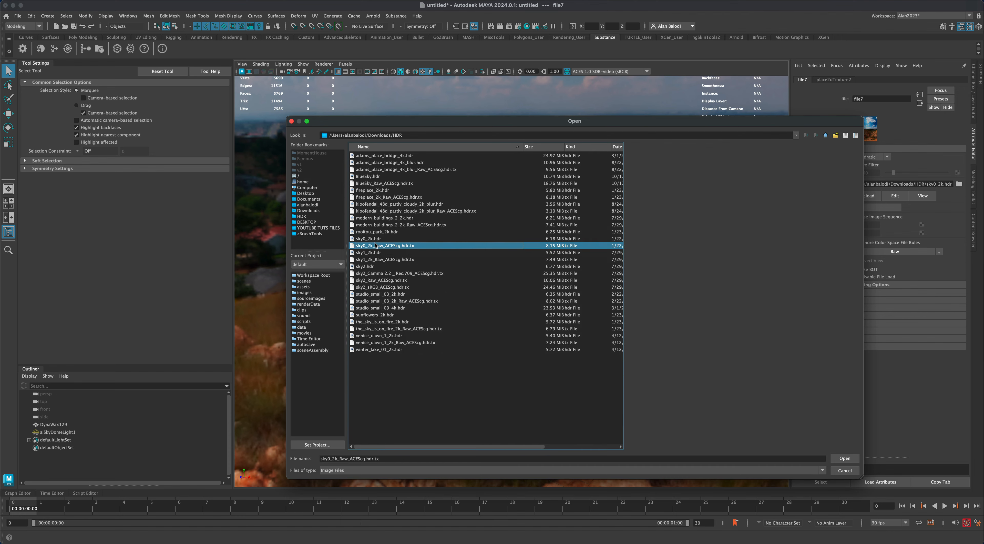
pyautogui.click(376, 238)
pyautogui.click(844, 458)
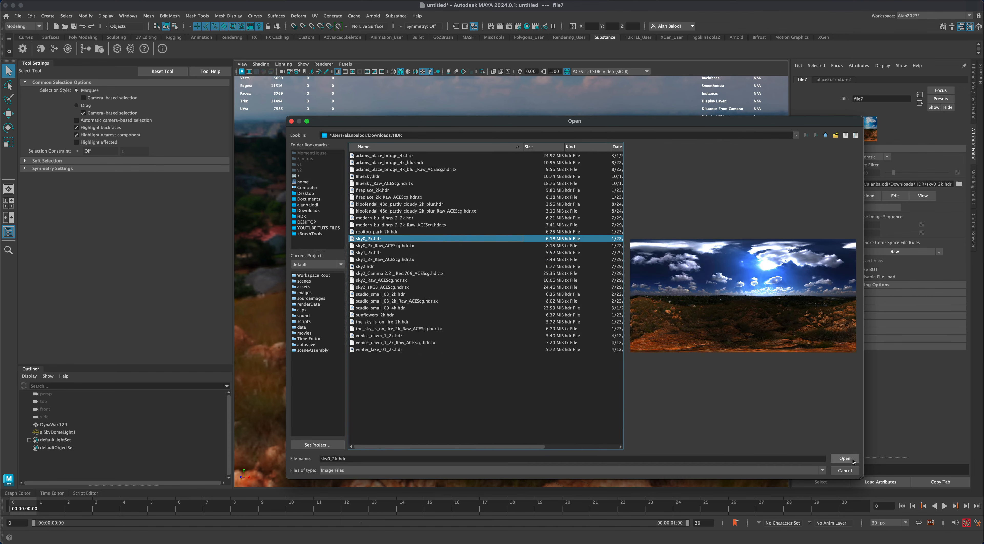
# - Hide lights in the viewport display so the sky image no longer fills the background
pyautogui.keyDown('alt'); pyautogui.moveTo(665, 346); pyautogui.dragTo(607, 336); pyautogui.keyUp('alt')
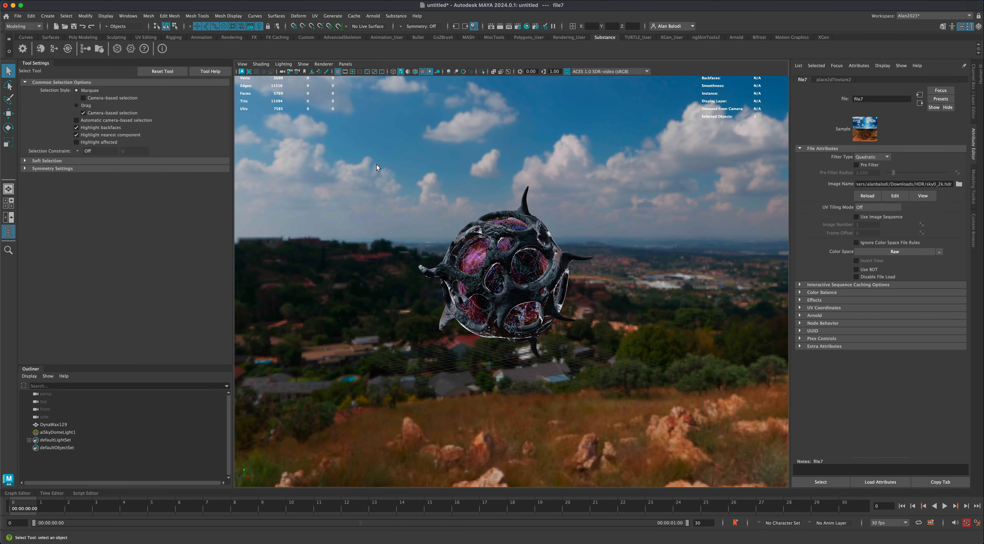
pyautogui.click(303, 64)
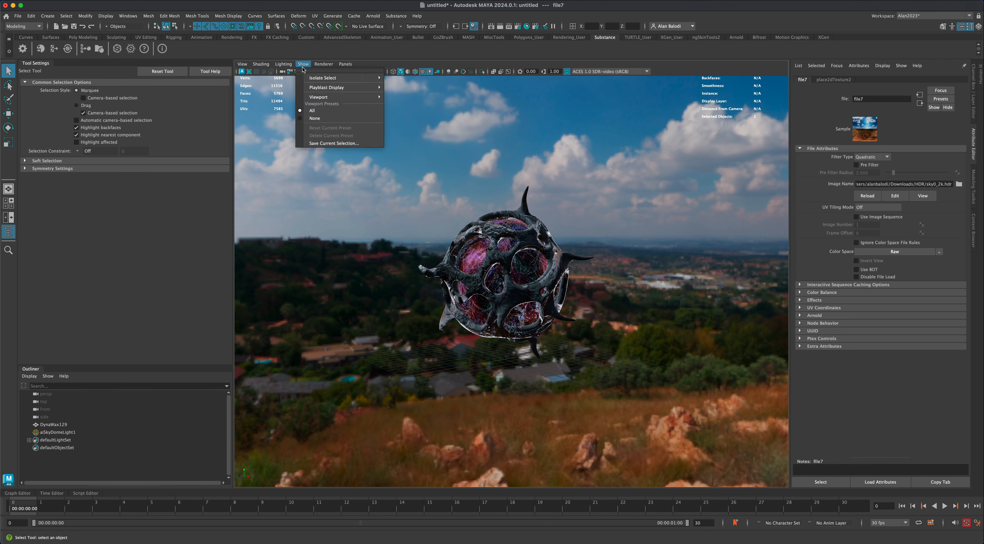
pyautogui.moveTo(329, 97)
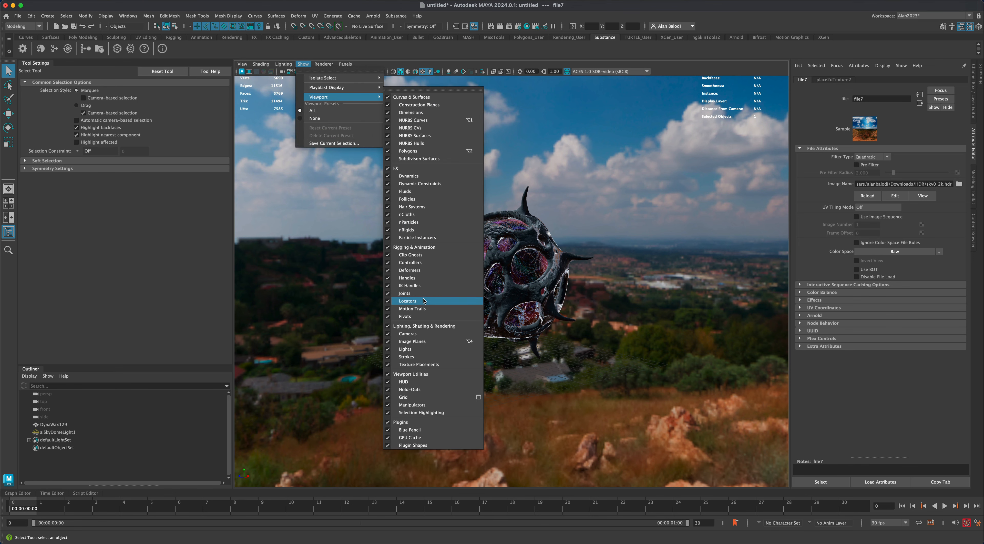
pyautogui.click(419, 349)
pyautogui.keyDown('alt'); pyautogui.moveTo(411, 299); pyautogui.dragTo(389, 272); pyautogui.keyUp('alt')
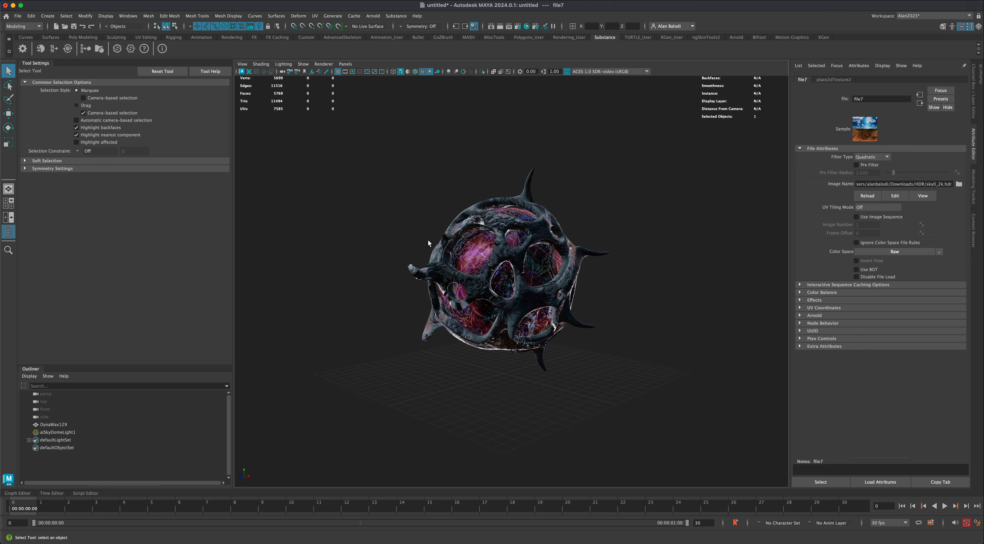
# - Set the skydome light's samples and volume samples to 4 and lower its intensity to 0.280
pyautogui.click(57, 432)
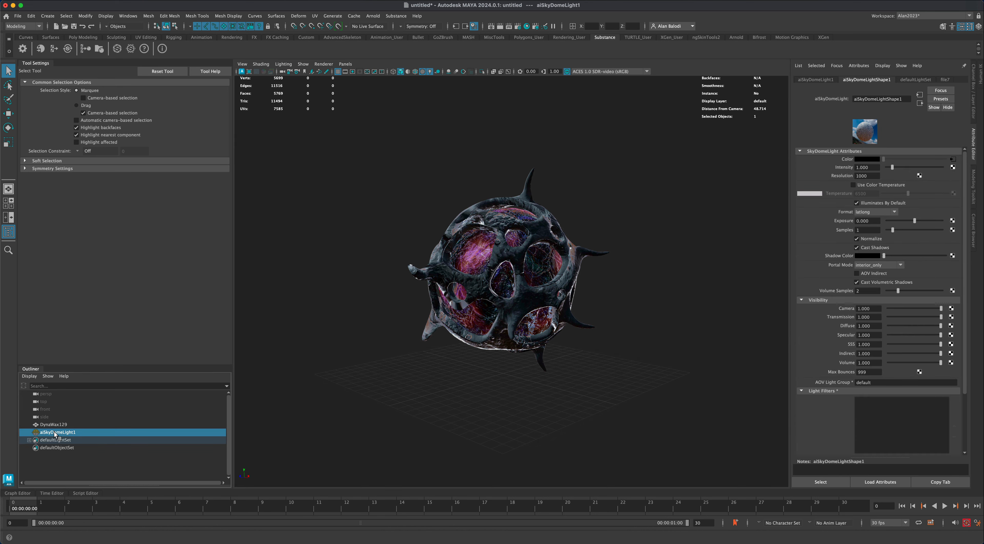
pyautogui.click(872, 290)
pyautogui.write('4')
pyautogui.click(863, 230)
pyautogui.write('4')
pyautogui.press('Return')
pyautogui.moveTo(892, 170); pyautogui.dragTo(888, 169)
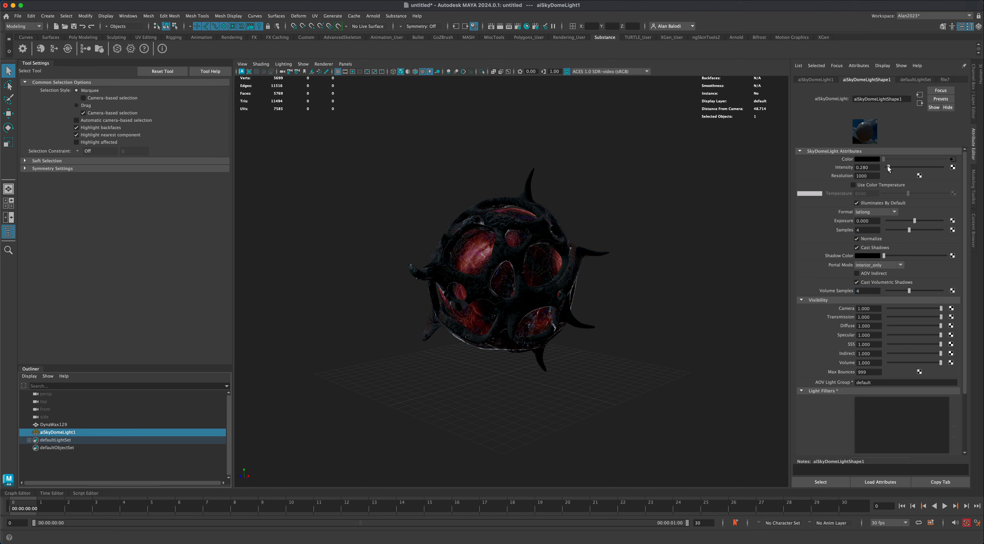
# - Set the emission weight of the orb's aiStandardSurface1 material to 5 and clear the selection
pyautogui.rightClick(473, 250)
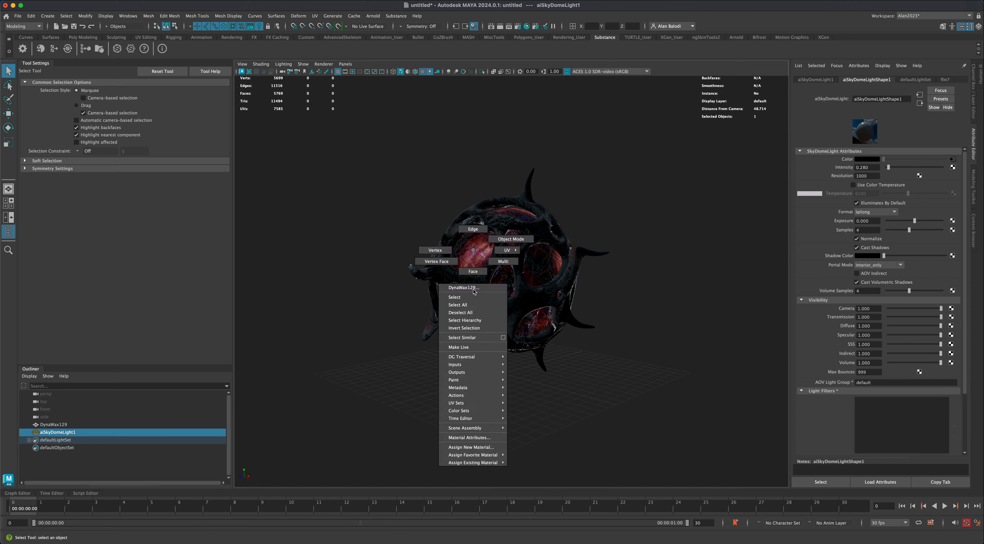
pyautogui.click(473, 439)
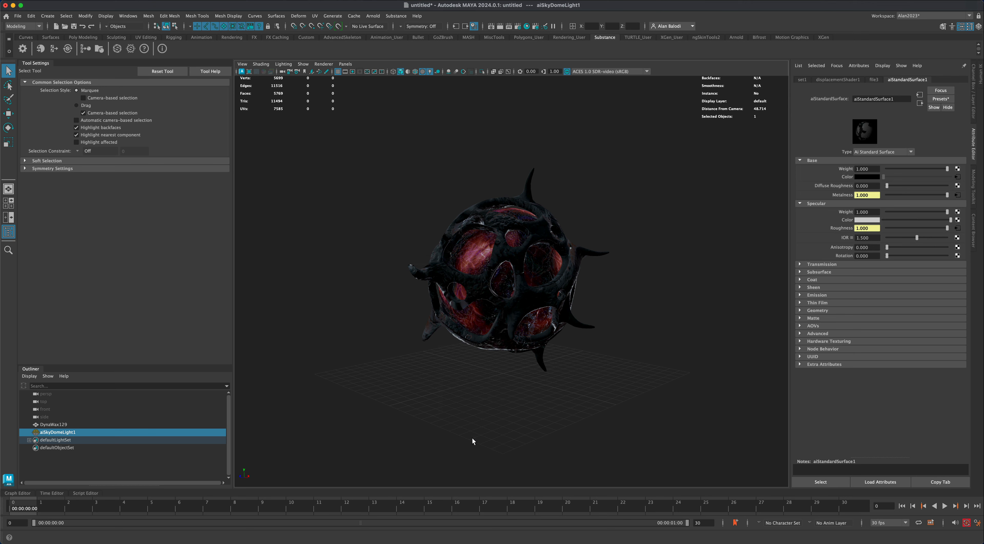
pyautogui.click(816, 296)
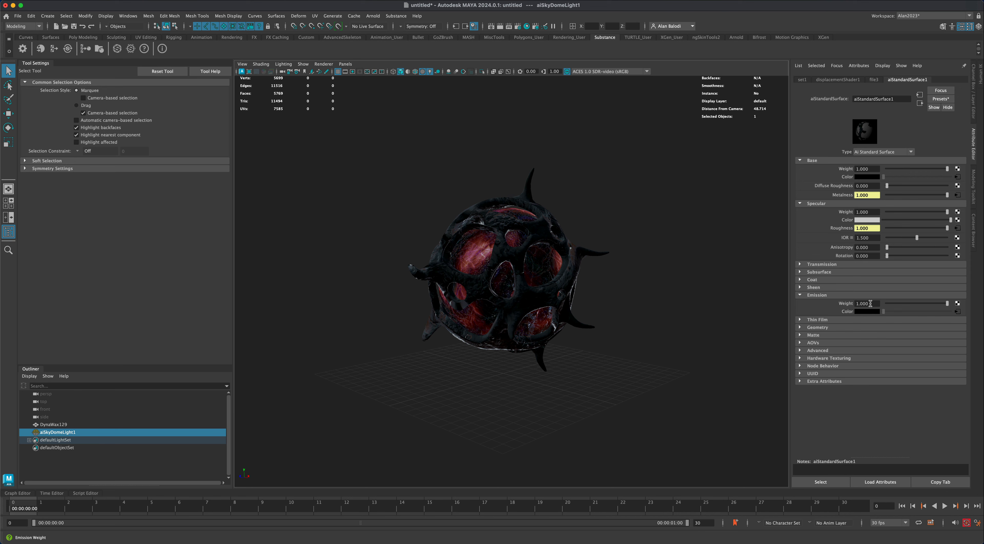
pyautogui.click(870, 303)
pyautogui.scroll(2, 575, 357)
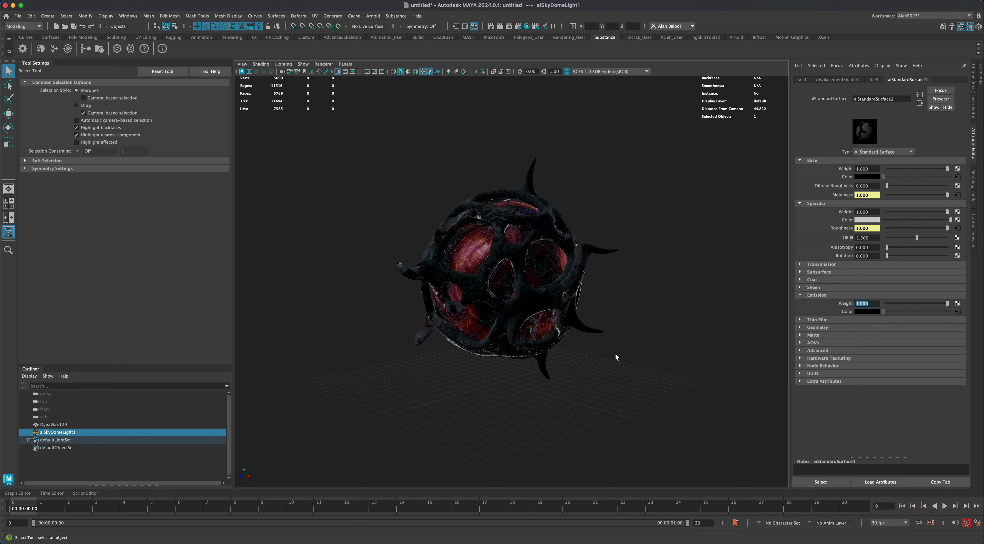
pyautogui.keyDown('alt'); pyautogui.moveTo(615, 352); pyautogui.dragTo(629, 353); pyautogui.keyUp('alt')
pyautogui.click(871, 303)
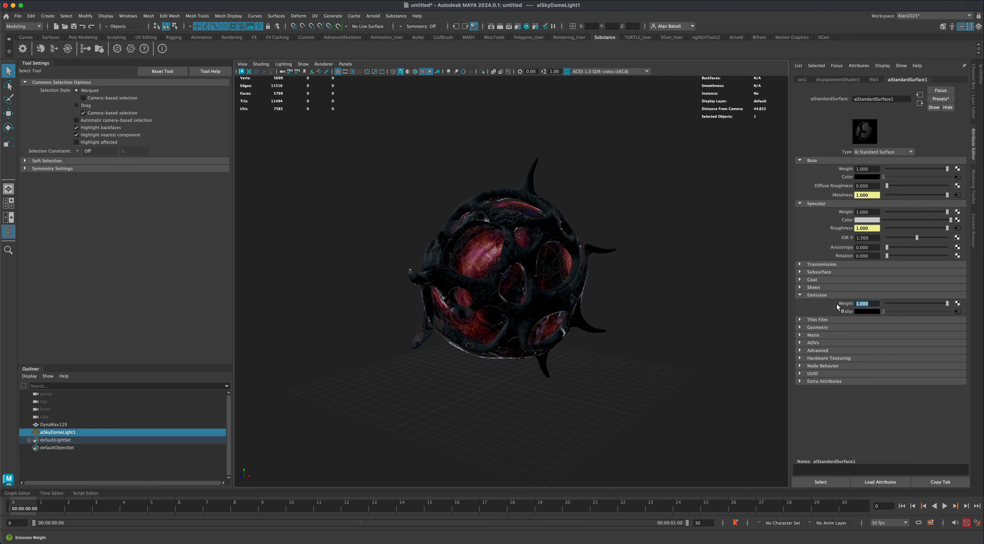
pyautogui.write('5')
pyautogui.press('Return')
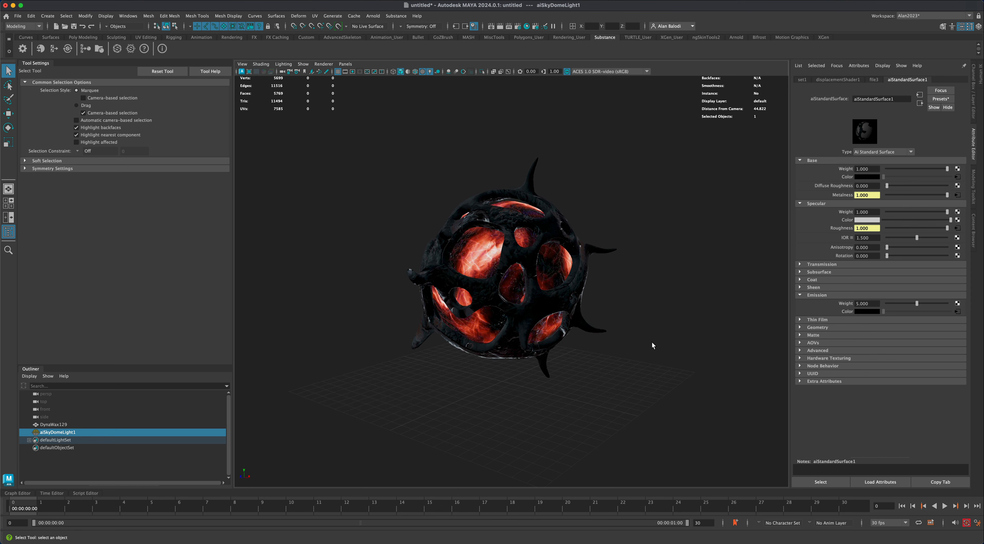
pyautogui.scroll(-2, 649, 346)
pyautogui.keyDown('alt'); pyautogui.moveTo(652, 345); pyautogui.dragTo(631, 348); pyautogui.keyUp('alt')
pyautogui.click(91, 462)
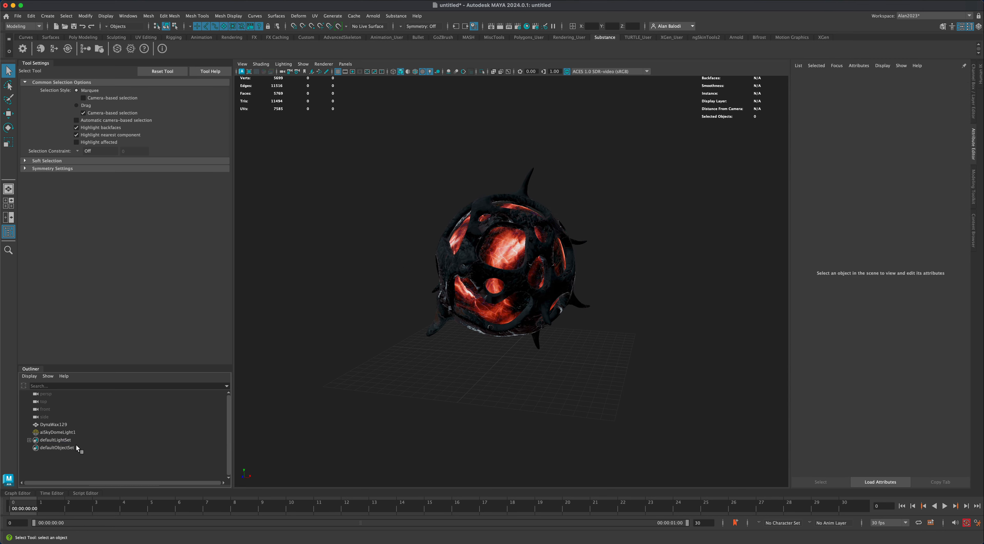
# - Set aiSkyDomeLight1's camera visibility to 0
pyautogui.click(59, 433)
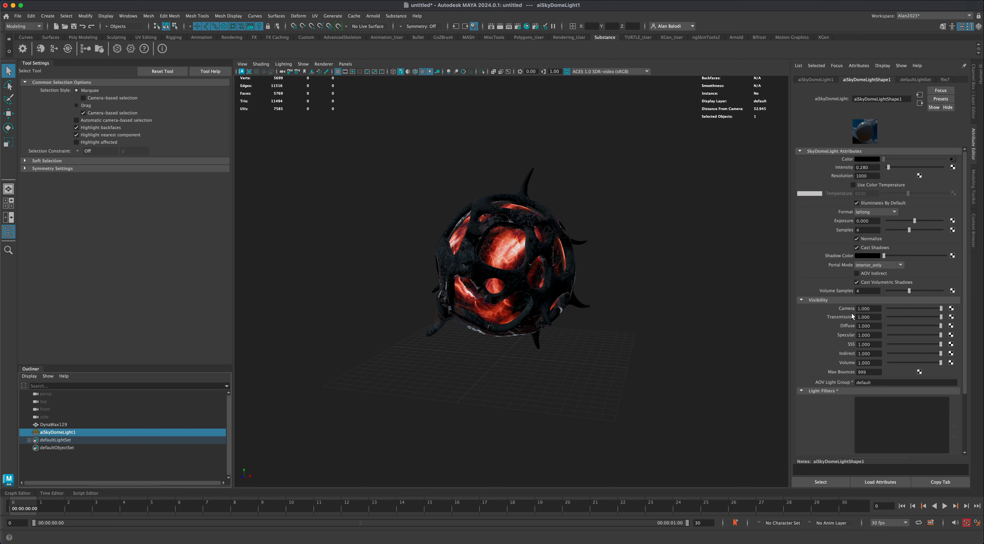
pyautogui.moveTo(941, 310); pyautogui.dragTo(881, 310)
pyautogui.scroll(3, 621, 363)
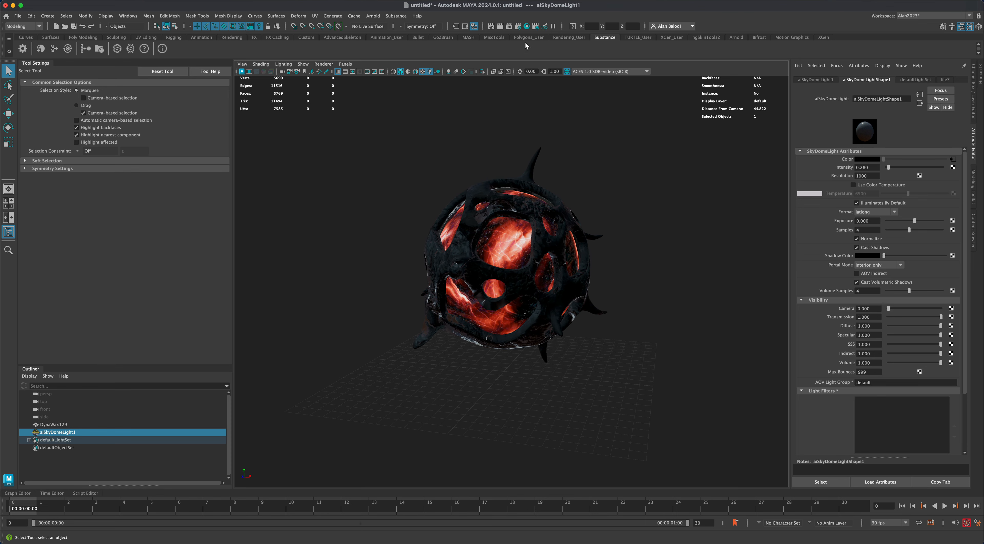
# - Open the render settings and set the image size preset to 1k_Square
pyautogui.click(517, 26)
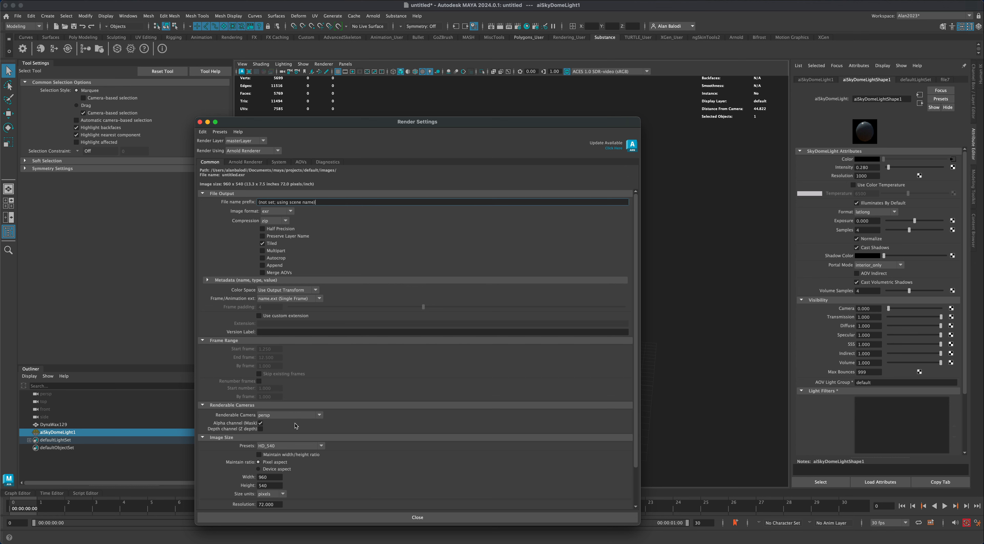
pyautogui.click(300, 447)
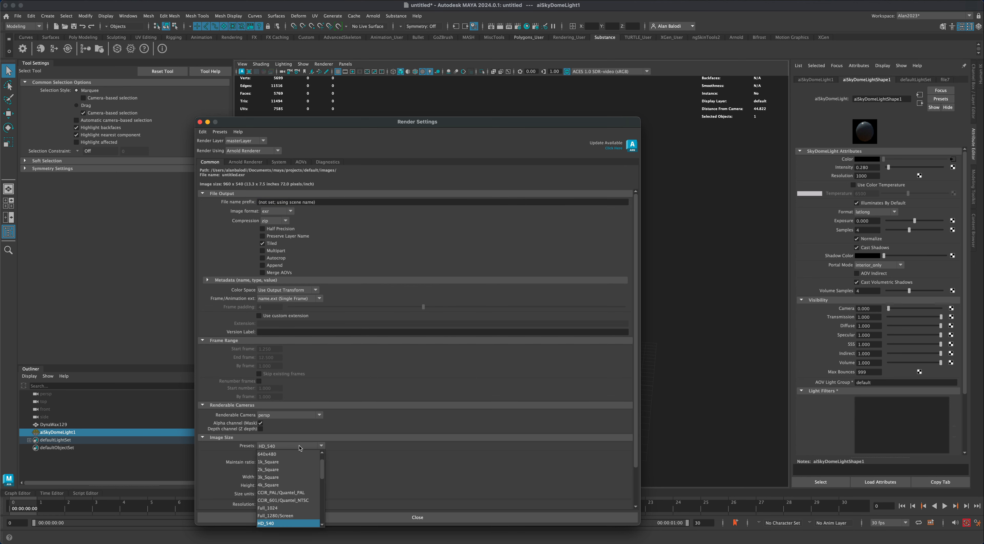
pyautogui.click(295, 463)
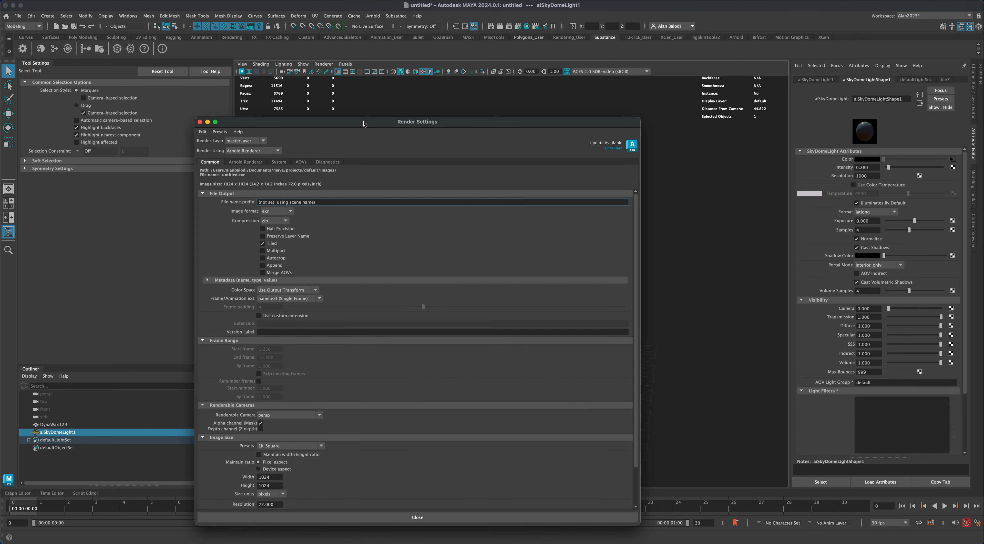
pyautogui.moveTo(363, 123); pyautogui.dragTo(414, 90)
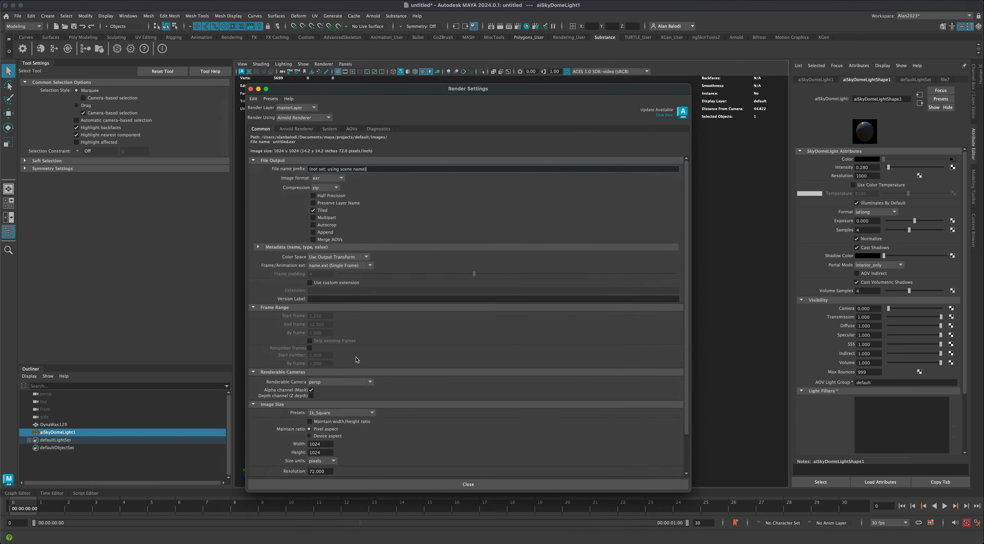
# - Set the Arnold render sampling to 4 for diffuse and 3 for specular
pyautogui.click(300, 129)
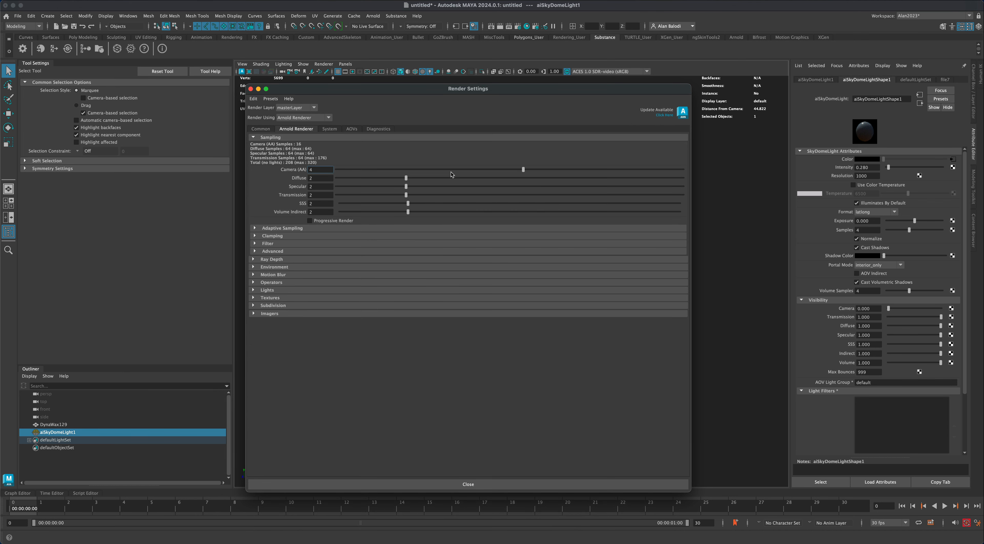
pyautogui.click(443, 178)
pyautogui.click(474, 178)
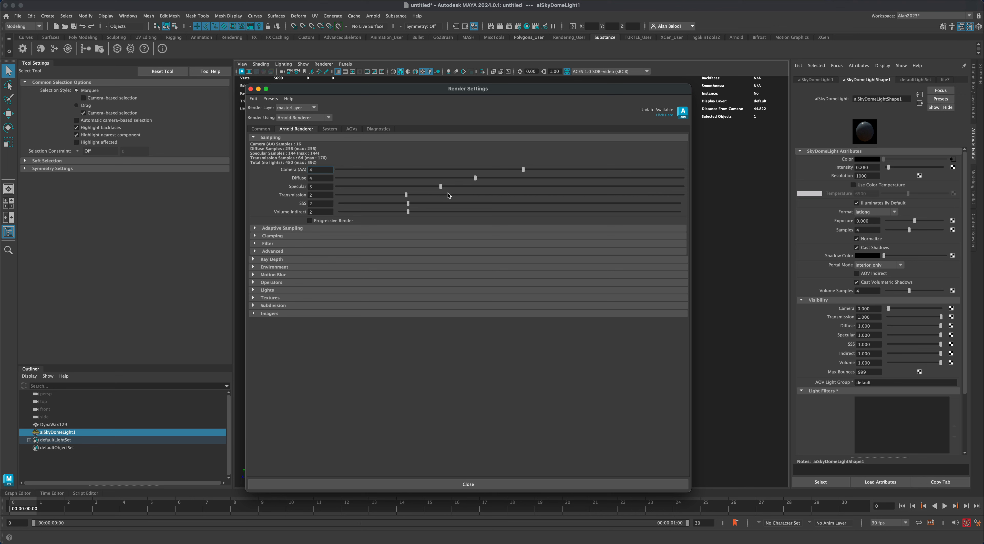
# - Add a Lens Effects imager to the Arnold render and raise its bloom strength to 0.581
pyautogui.click(289, 314)
pyautogui.click(274, 329)
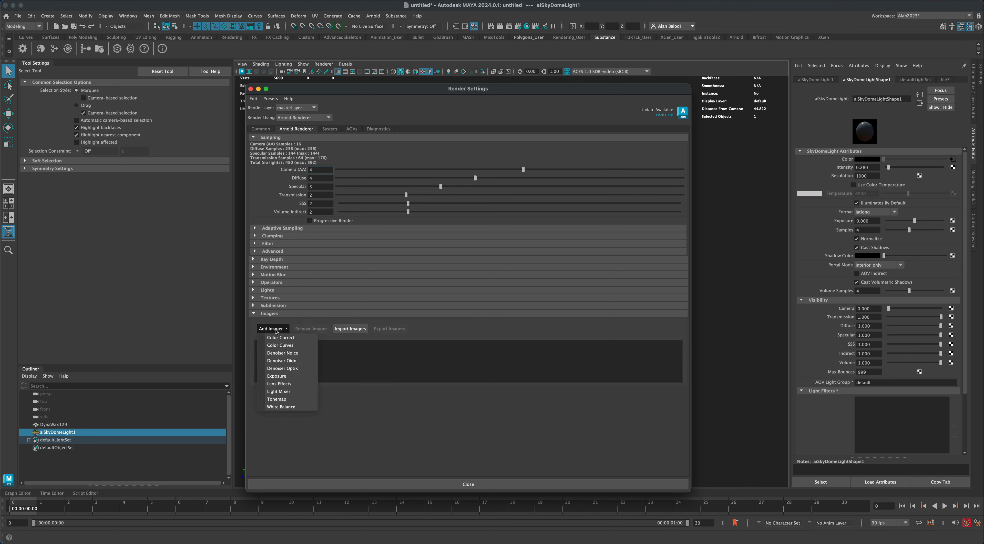
pyautogui.click(303, 386)
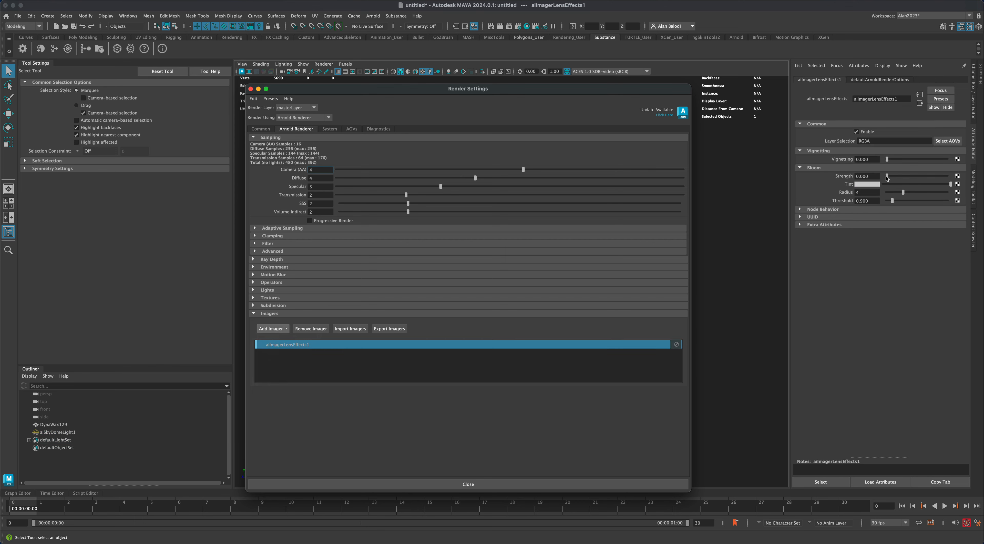
pyautogui.moveTo(886, 176); pyautogui.dragTo(890, 178)
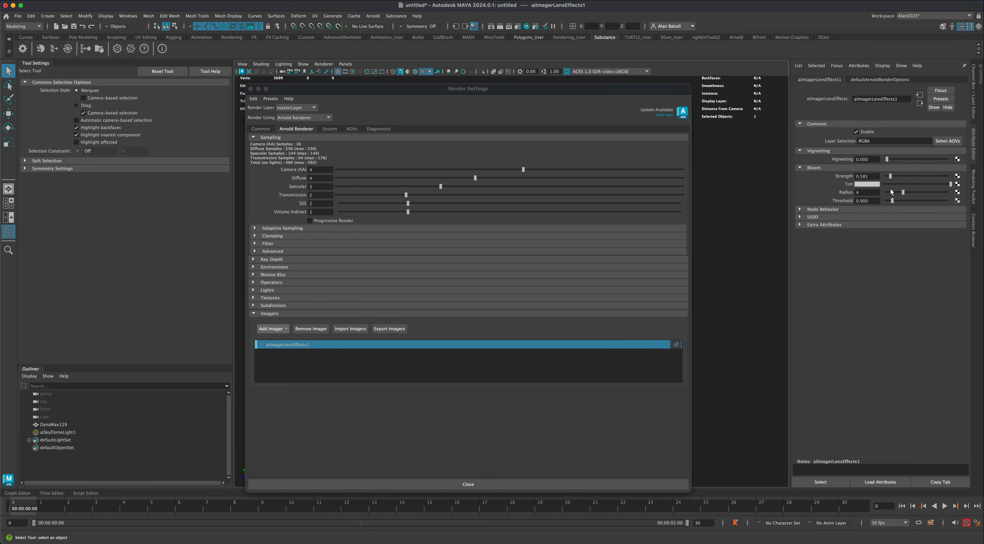
# - Add the Denoiser Noice, Denoiser Oidn and Denoiser Optix imagers and render the current frame with Arnold
pyautogui.click(270, 329)
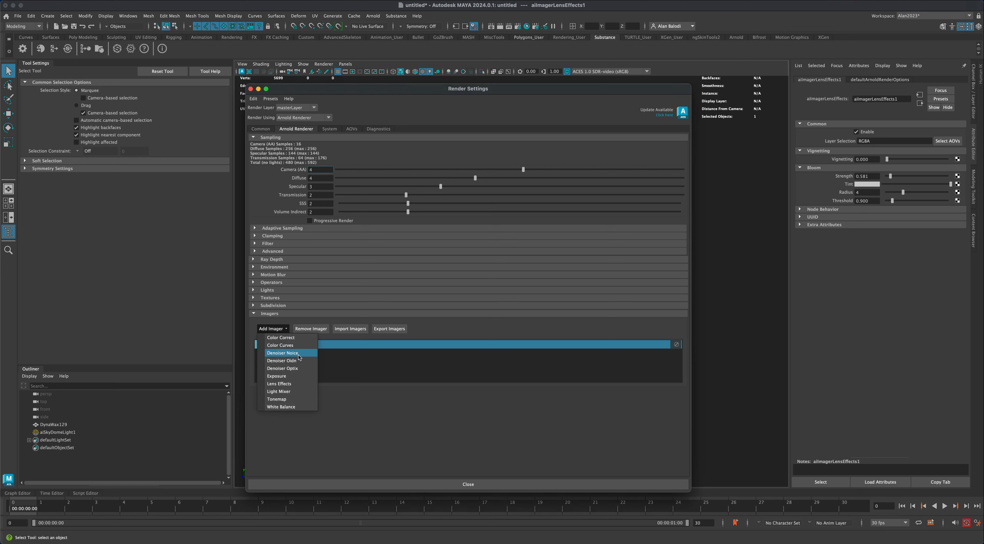
pyautogui.click(288, 353)
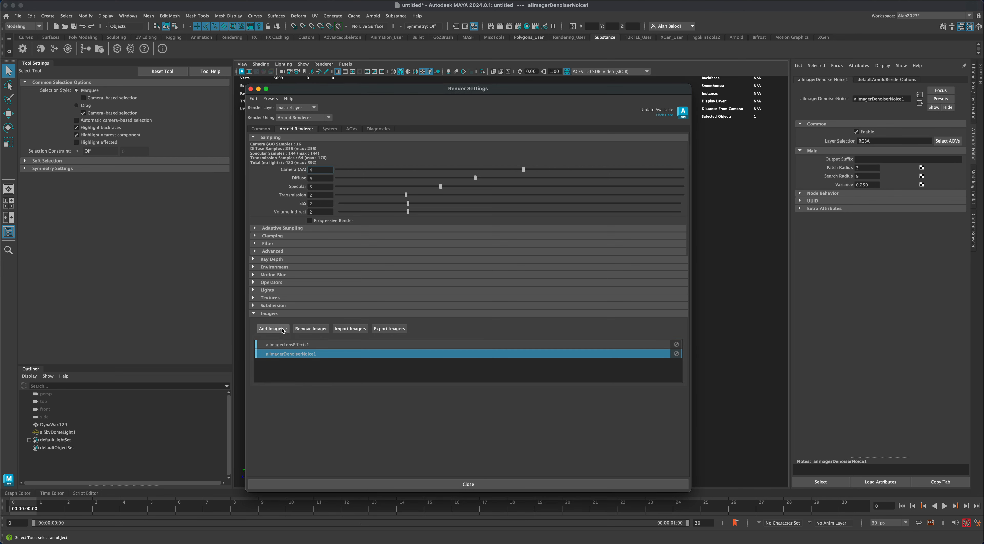
pyautogui.click(282, 329)
pyautogui.click(287, 360)
pyautogui.click(280, 330)
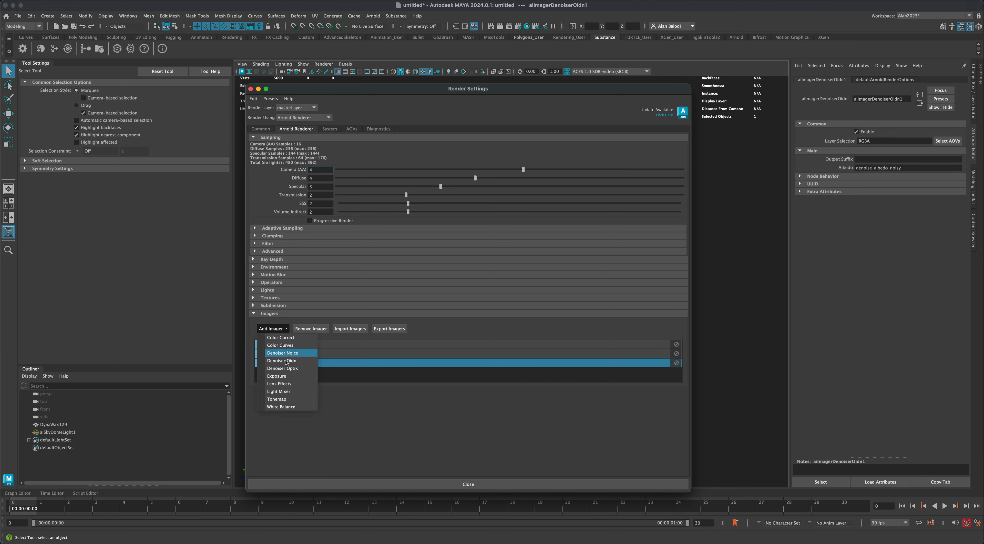
pyautogui.click(287, 369)
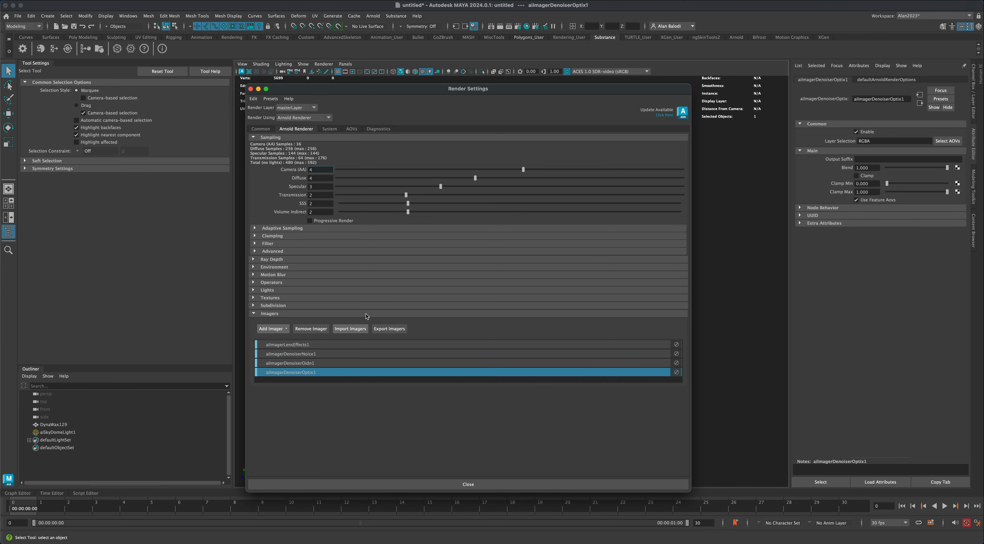
pyautogui.click(500, 26)
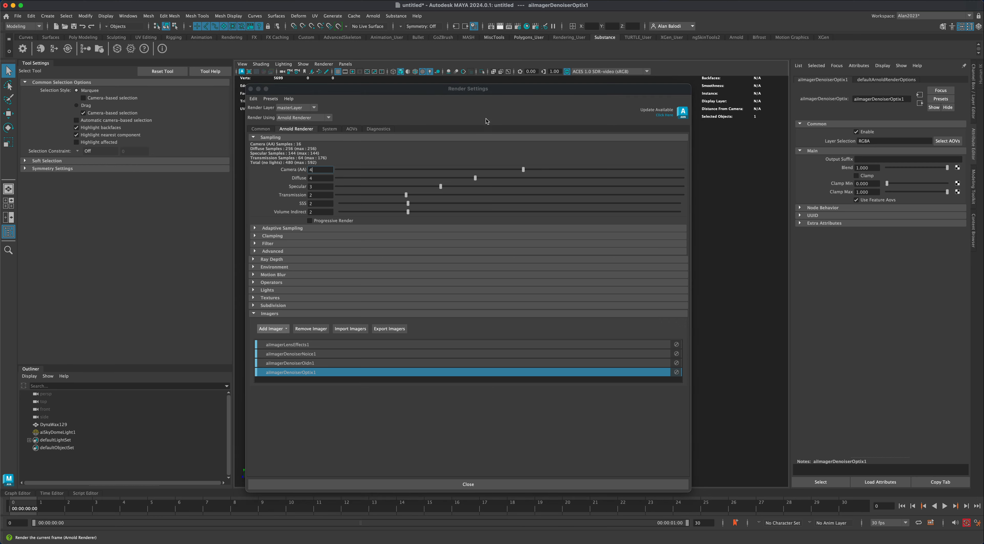